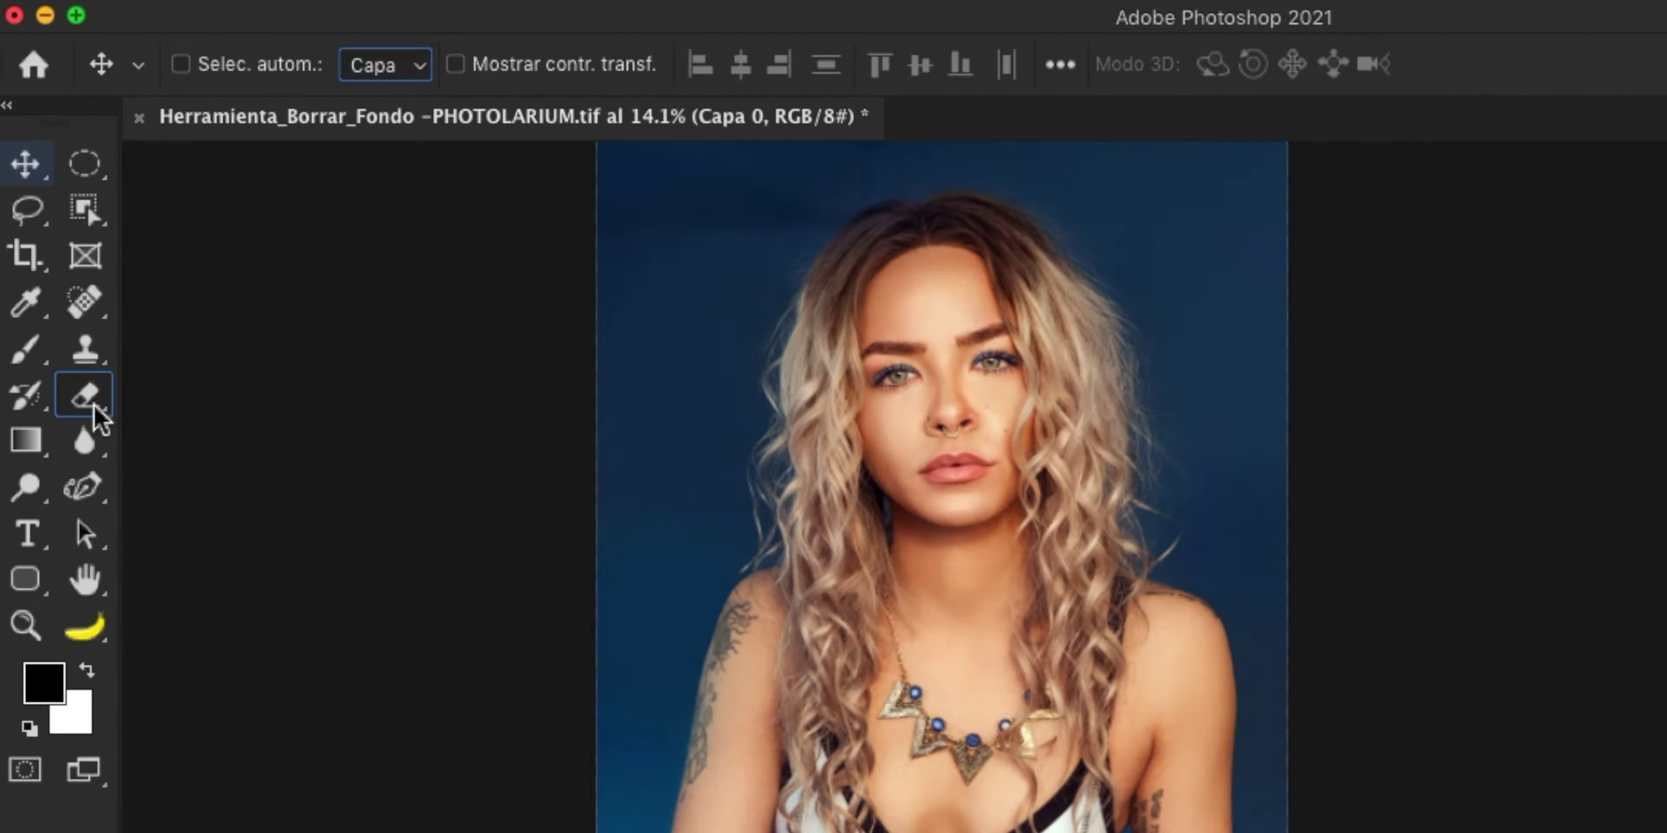
Switch from the Eraser to the Background Eraser Tool via the eraser flyout menu.
left_click(67, 296)
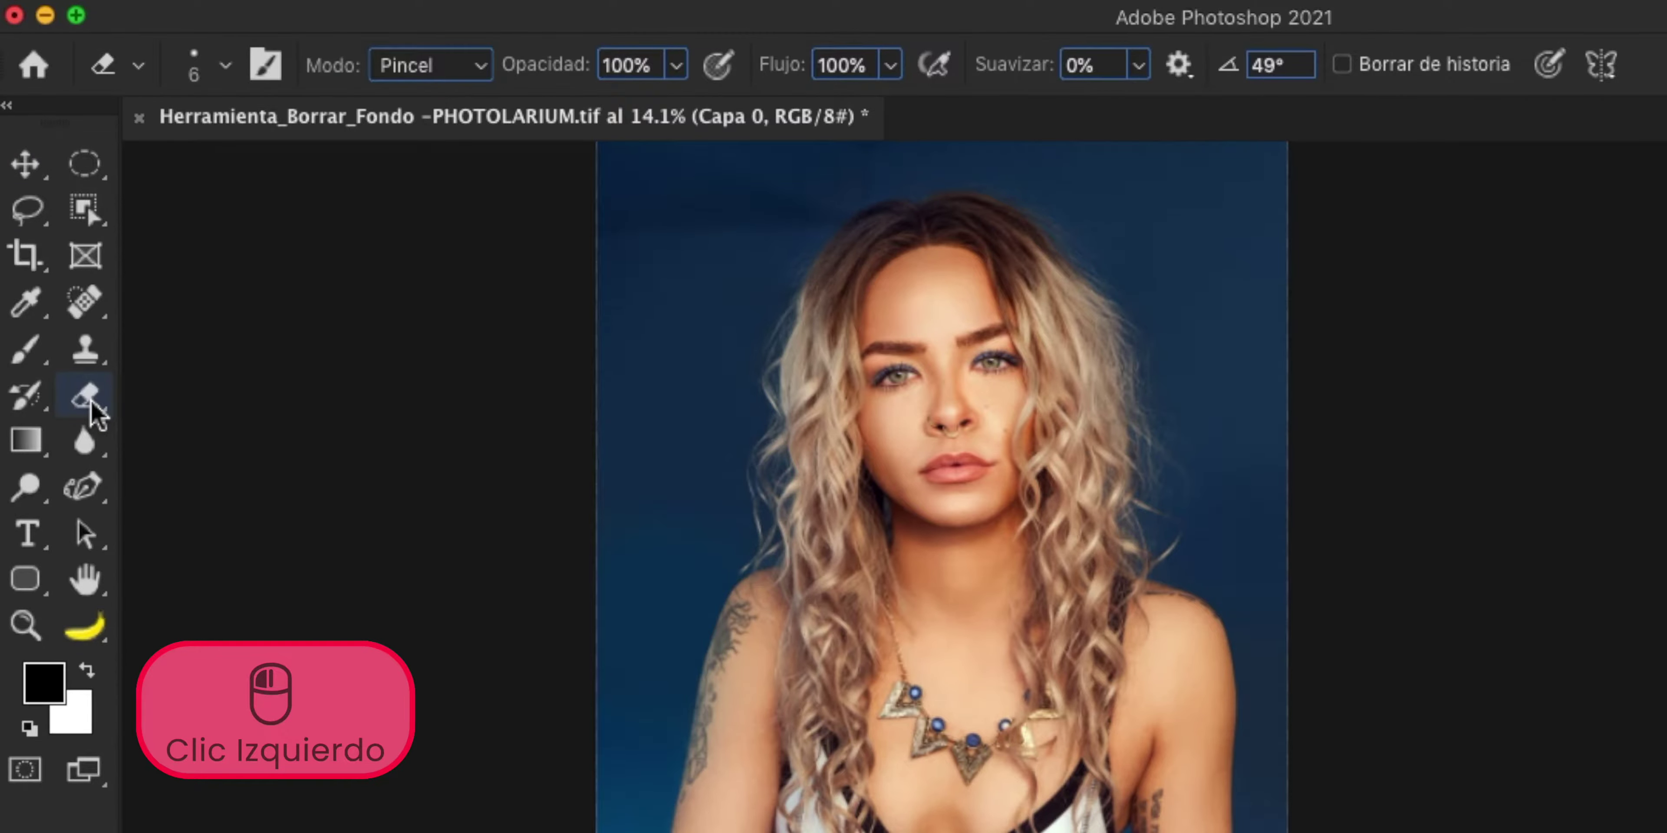
right_click(96, 413)
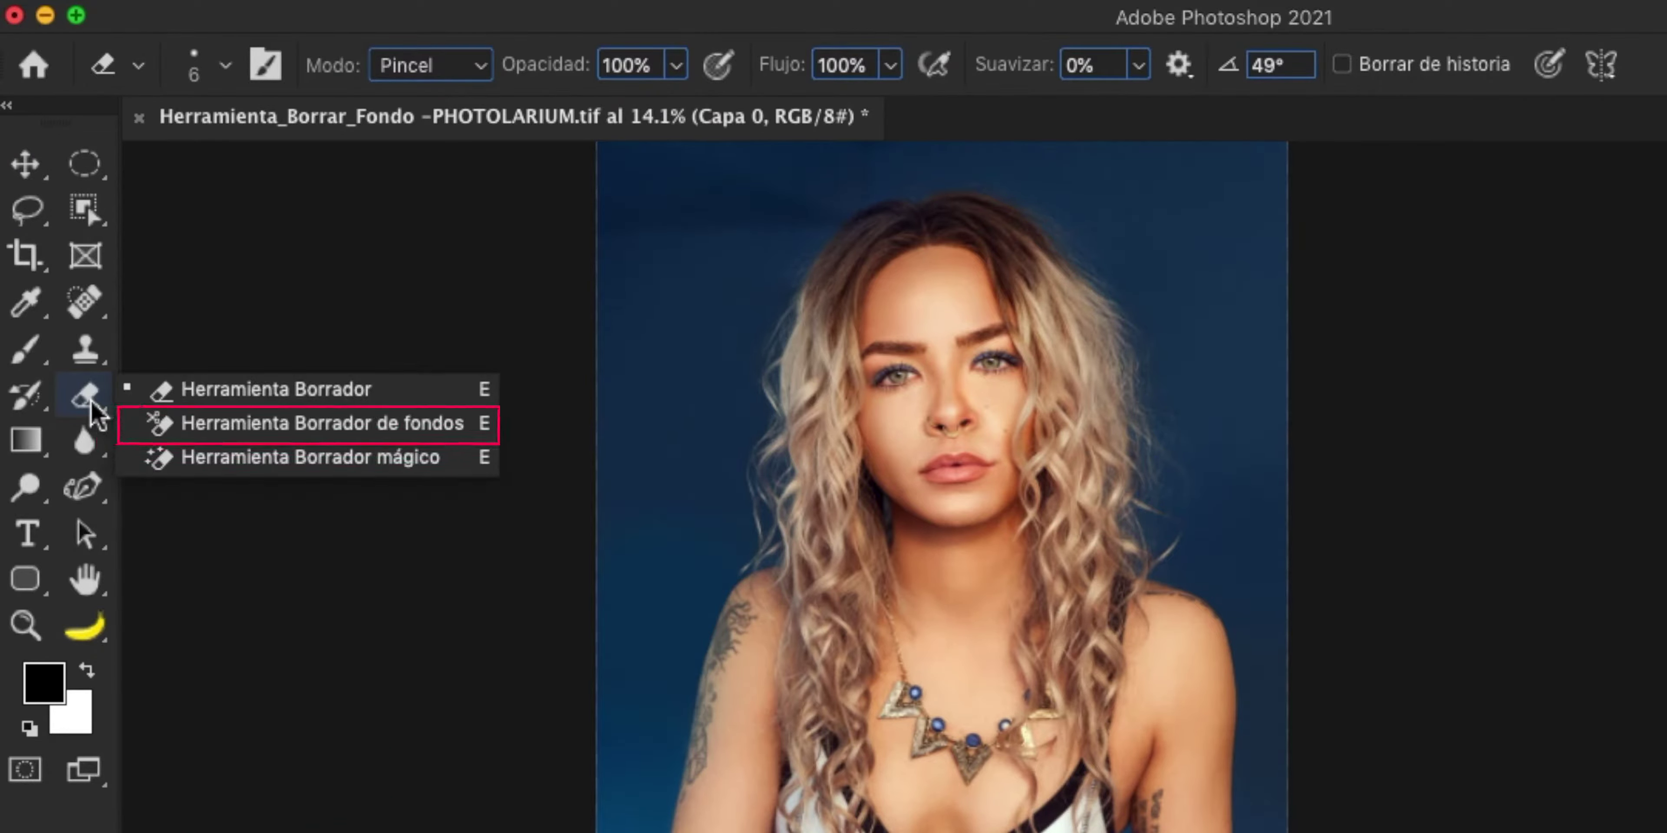
left_click(322, 424)
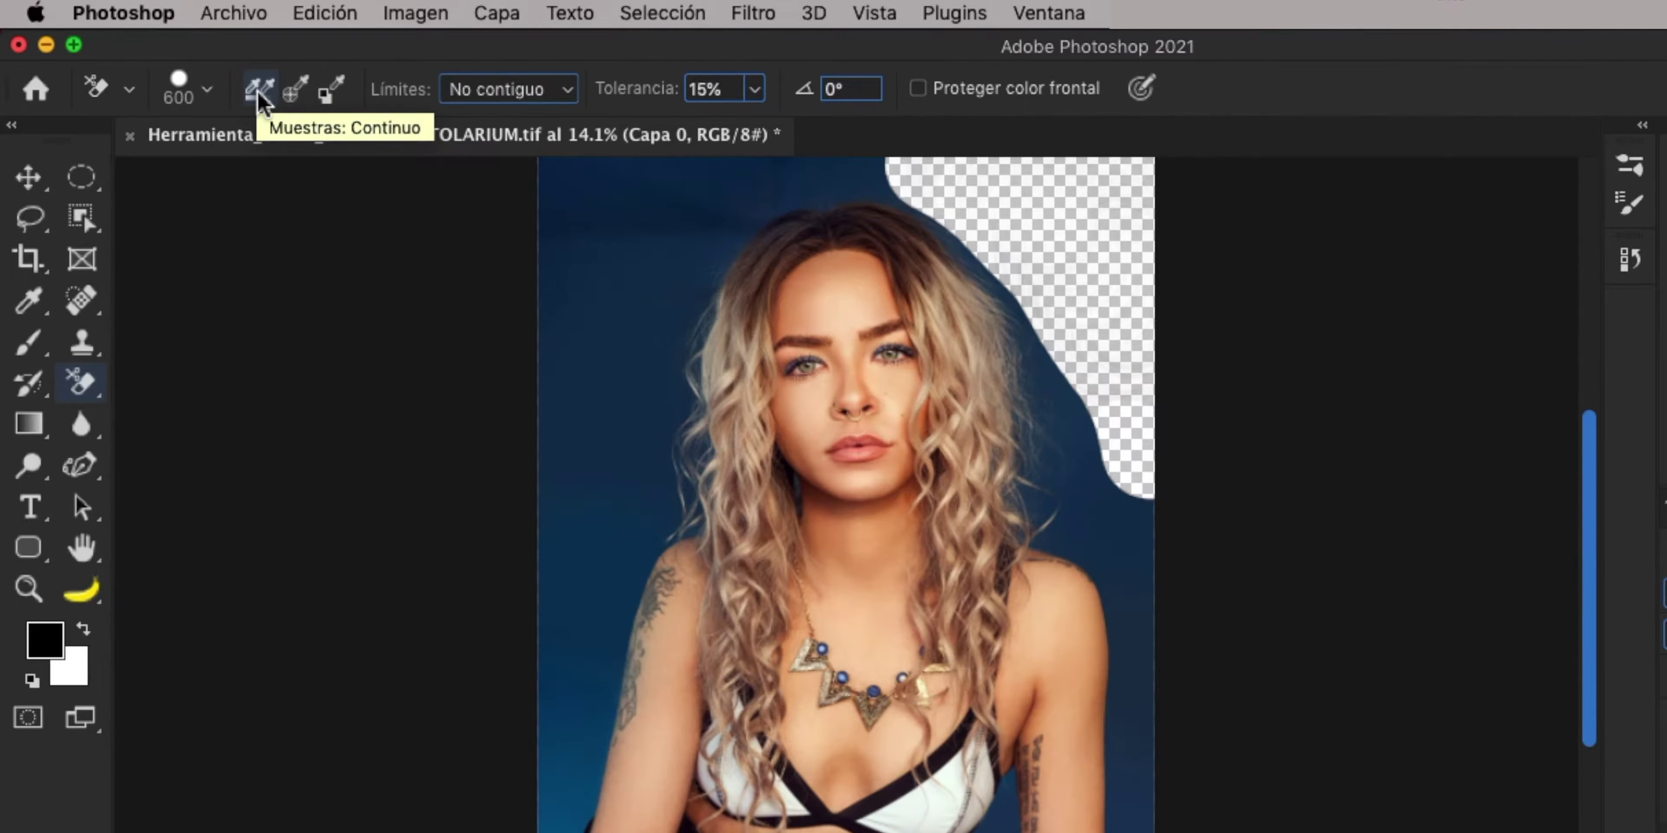
Try an erase stroke on the backdrop between torso and arm, then undo it.
left_click(420, 67)
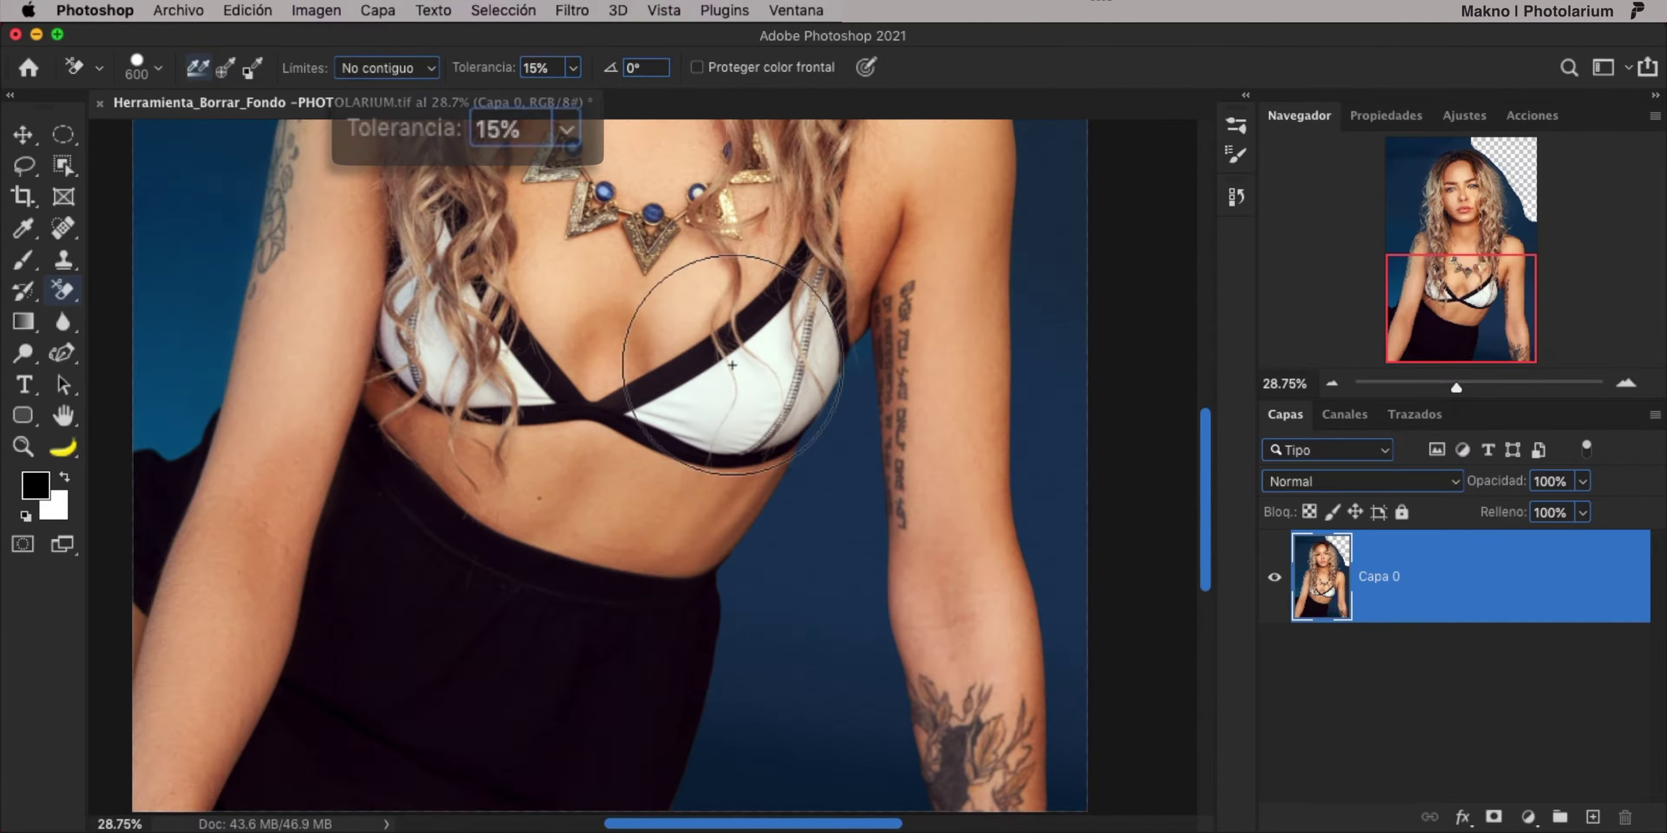
mouse_move(809, 799)
left_mouse_down()
mouse_move(807, 816)
mouse_move(841, 546)
mouse_move(789, 750)
left_mouse_up()
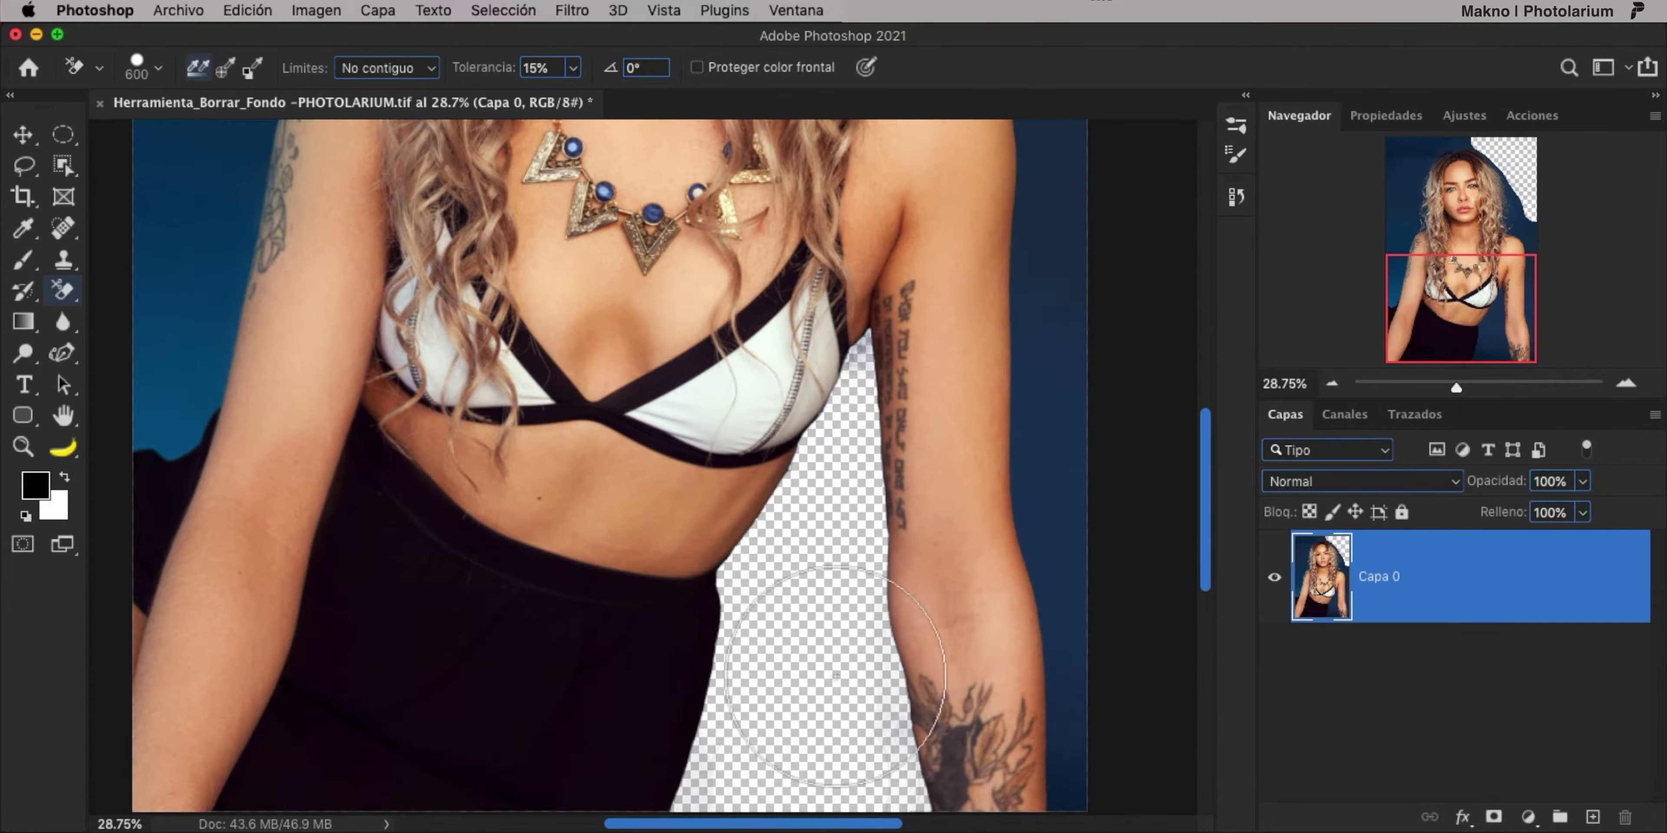
key("super+z")
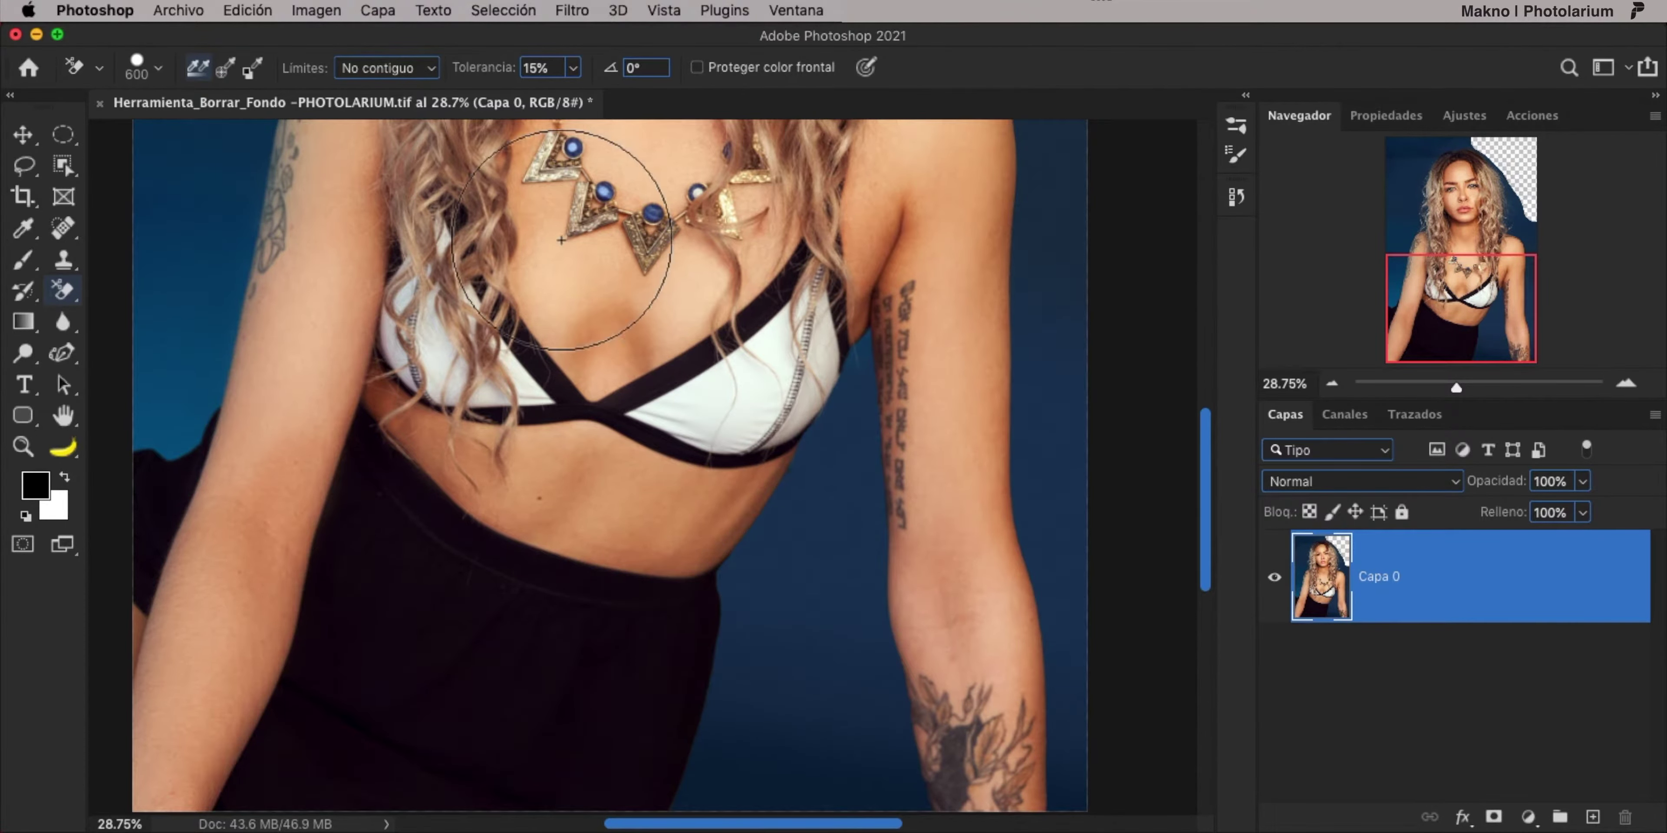
Set eraser tolerance to 50% and erase the remaining blue backdrop at the bottom.
left_click(537, 67)
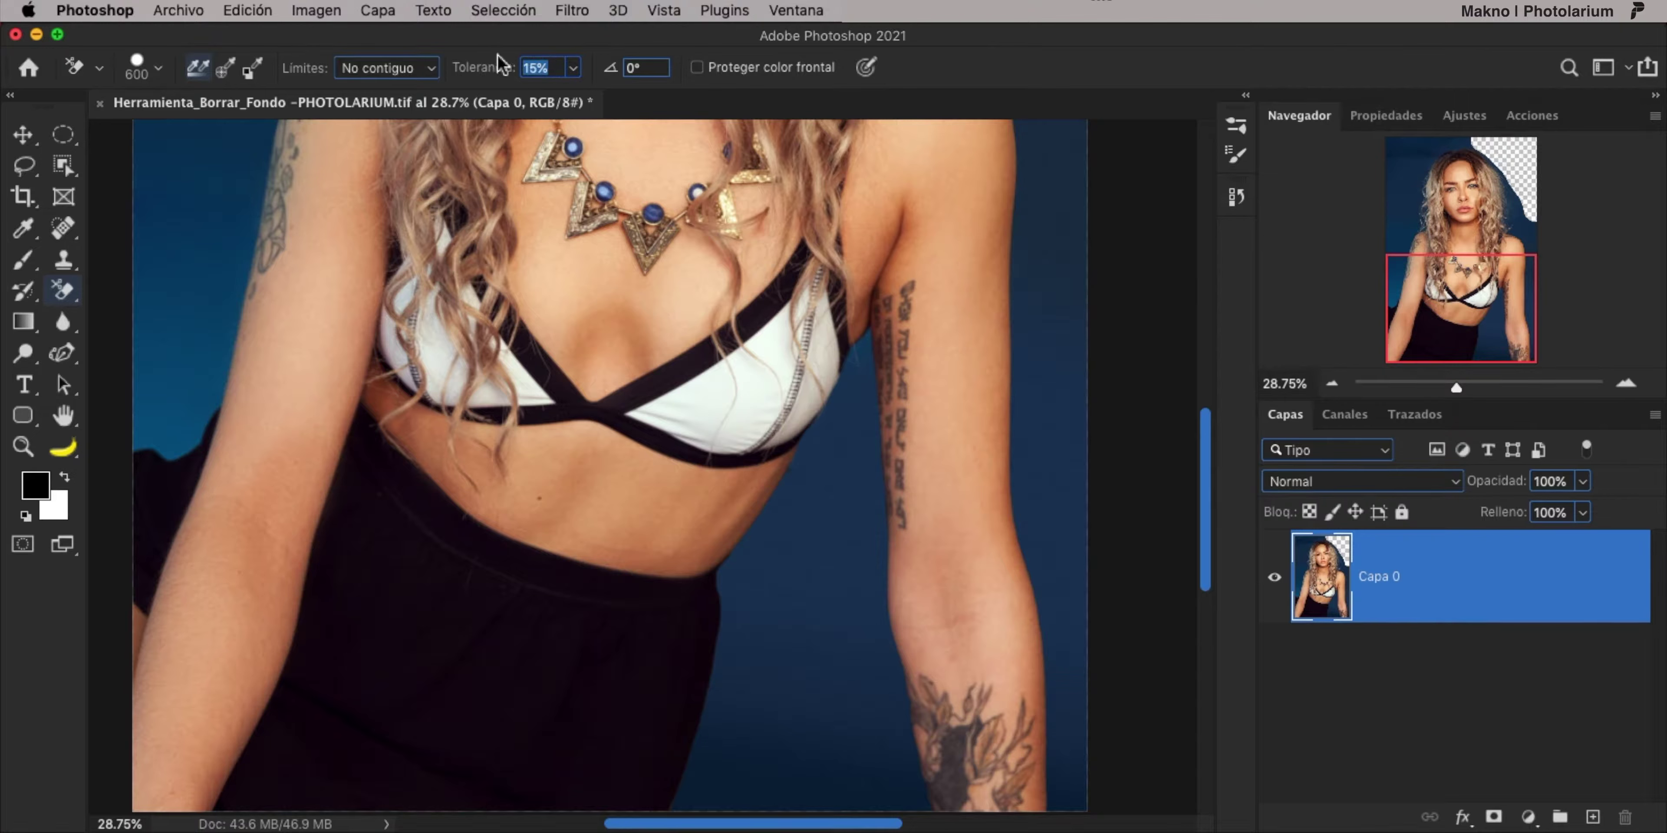
type("50")
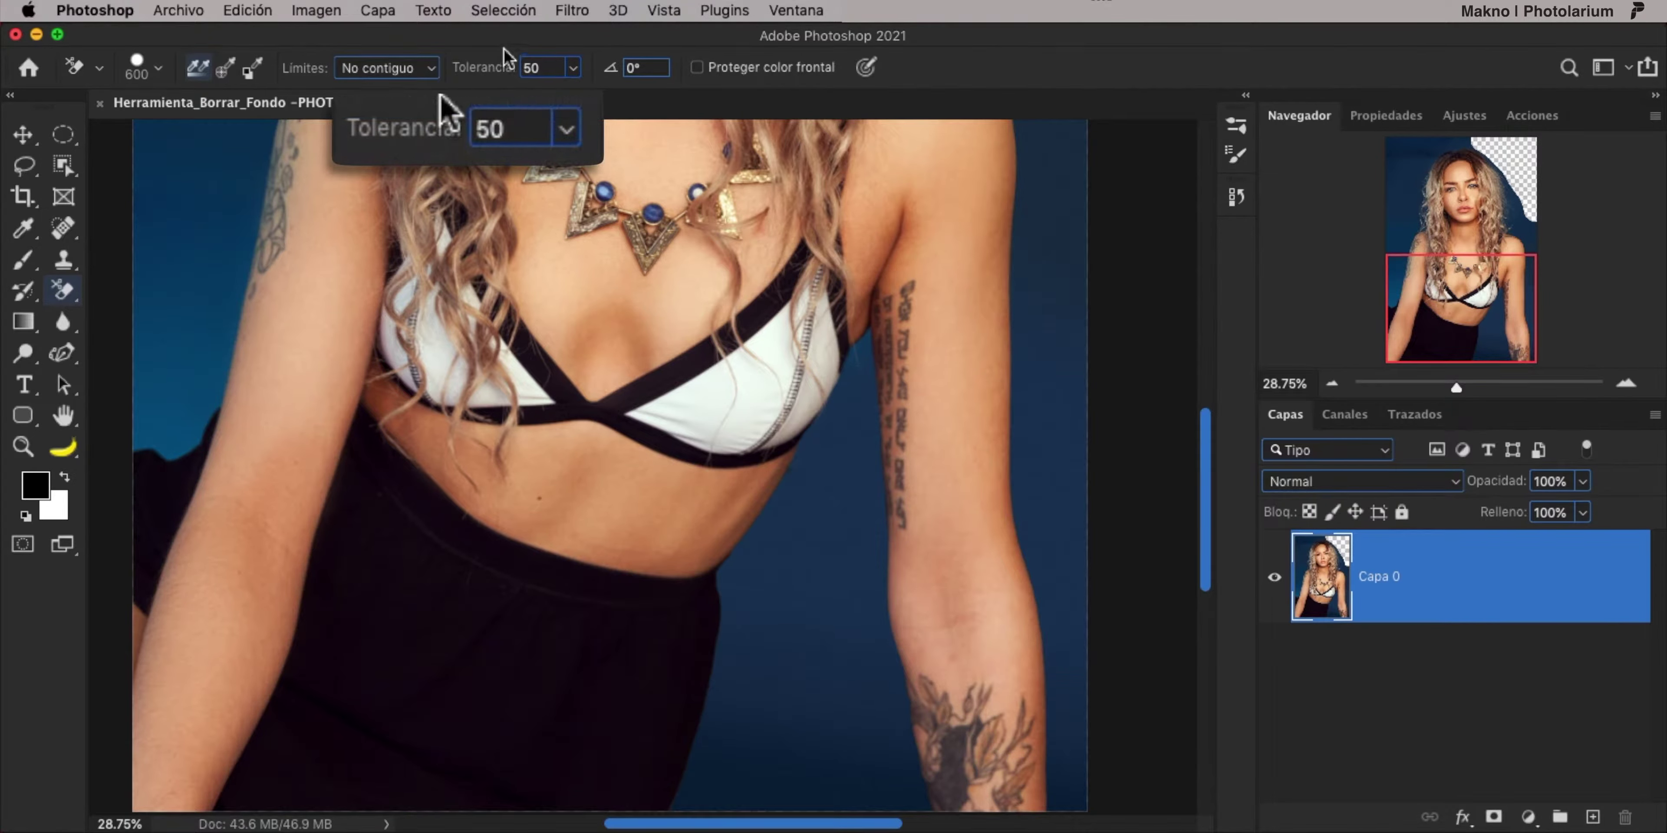
key("Return")
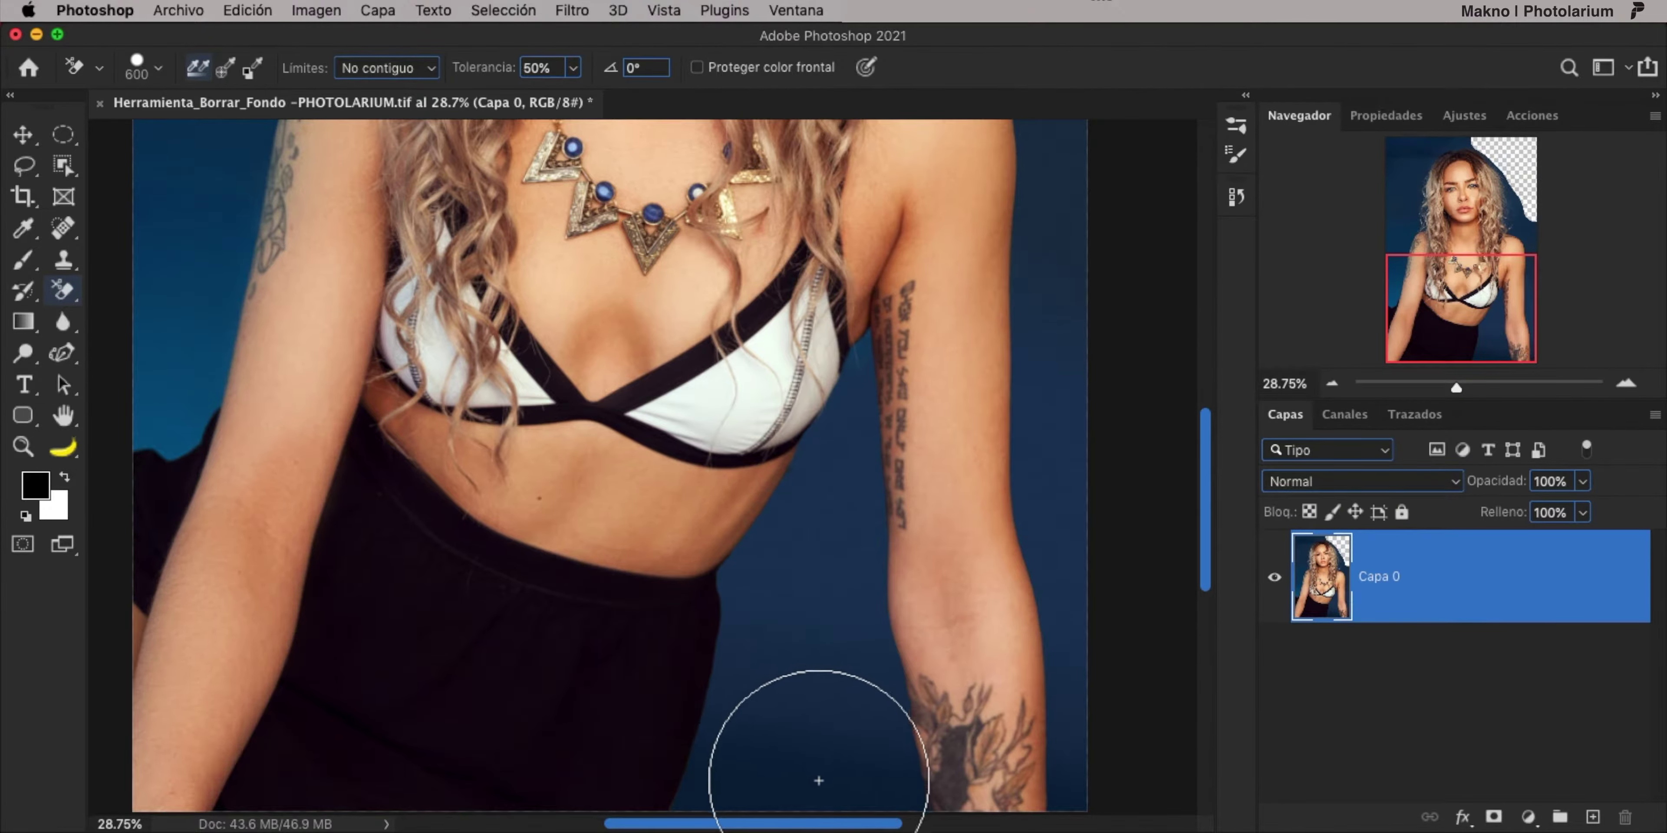
mouse_move(815, 783)
left_mouse_down()
mouse_move(869, 816)
mouse_move(808, 659)
mouse_move(836, 591)
left_mouse_up()
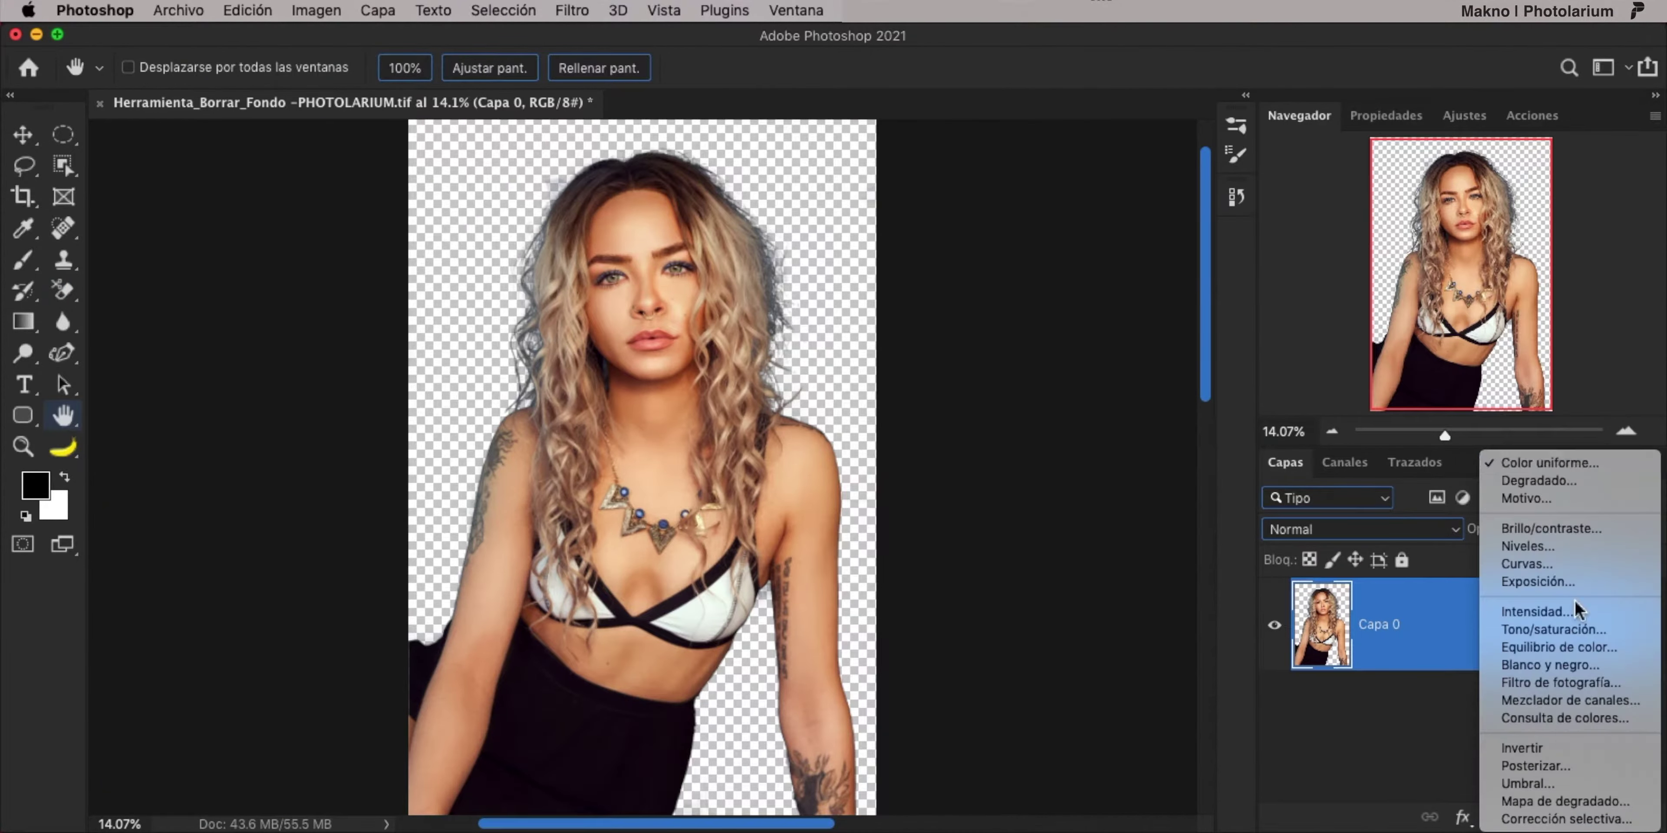
Add a #808080 grey solid-colour fill layer beneath Capa 0 and reselect Capa 0.
left_click(1549, 463)
type("808080")
key("Return")
left_click_drag(1488, 625, 1569, 769)
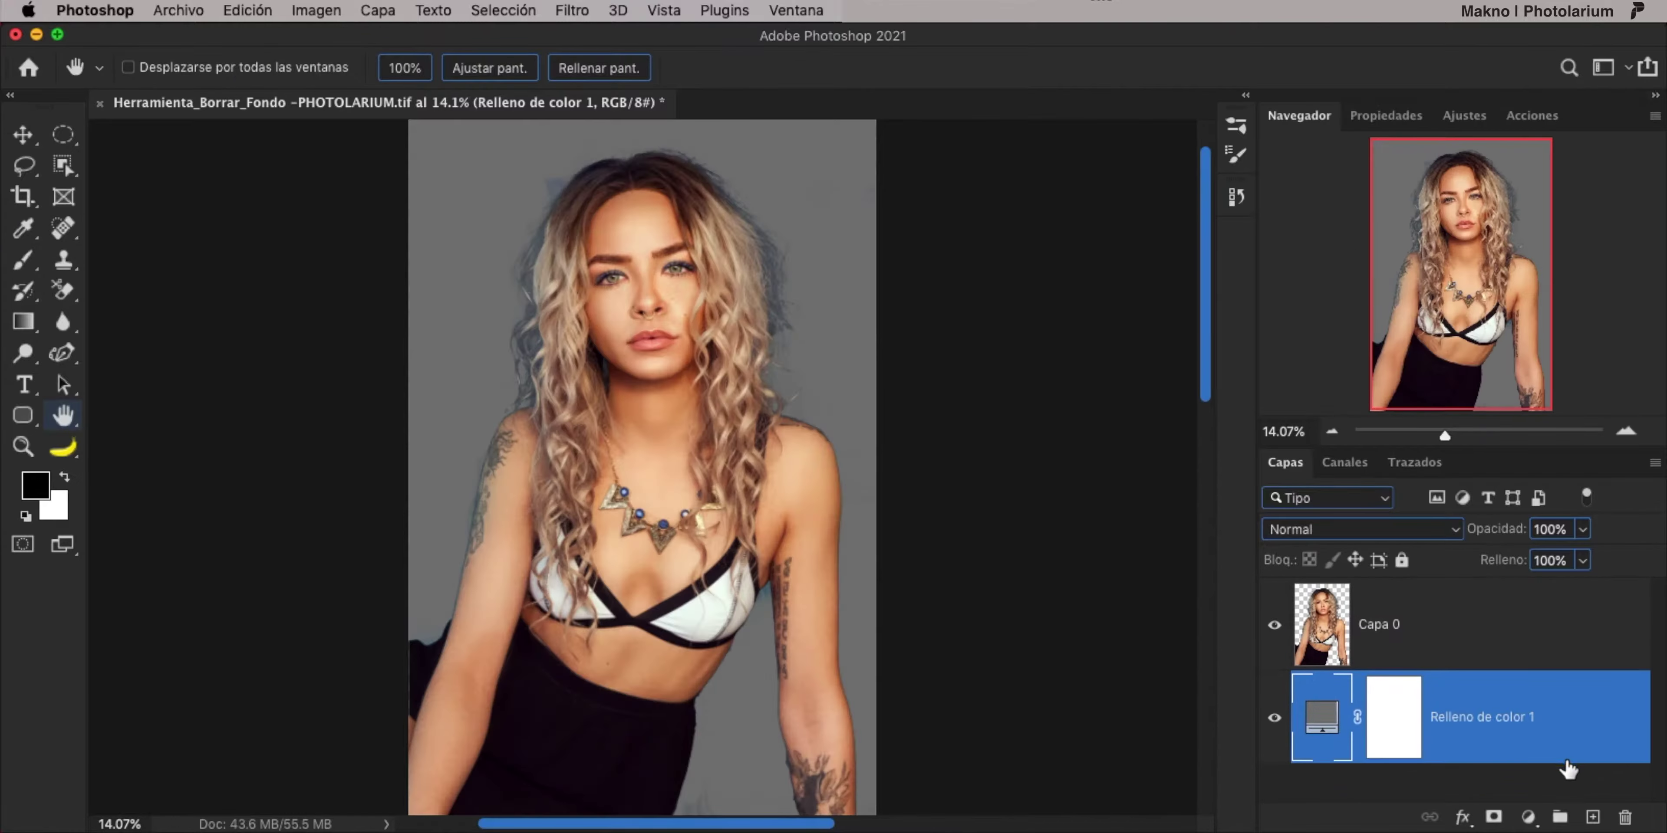
left_click(1573, 660)
key("e")
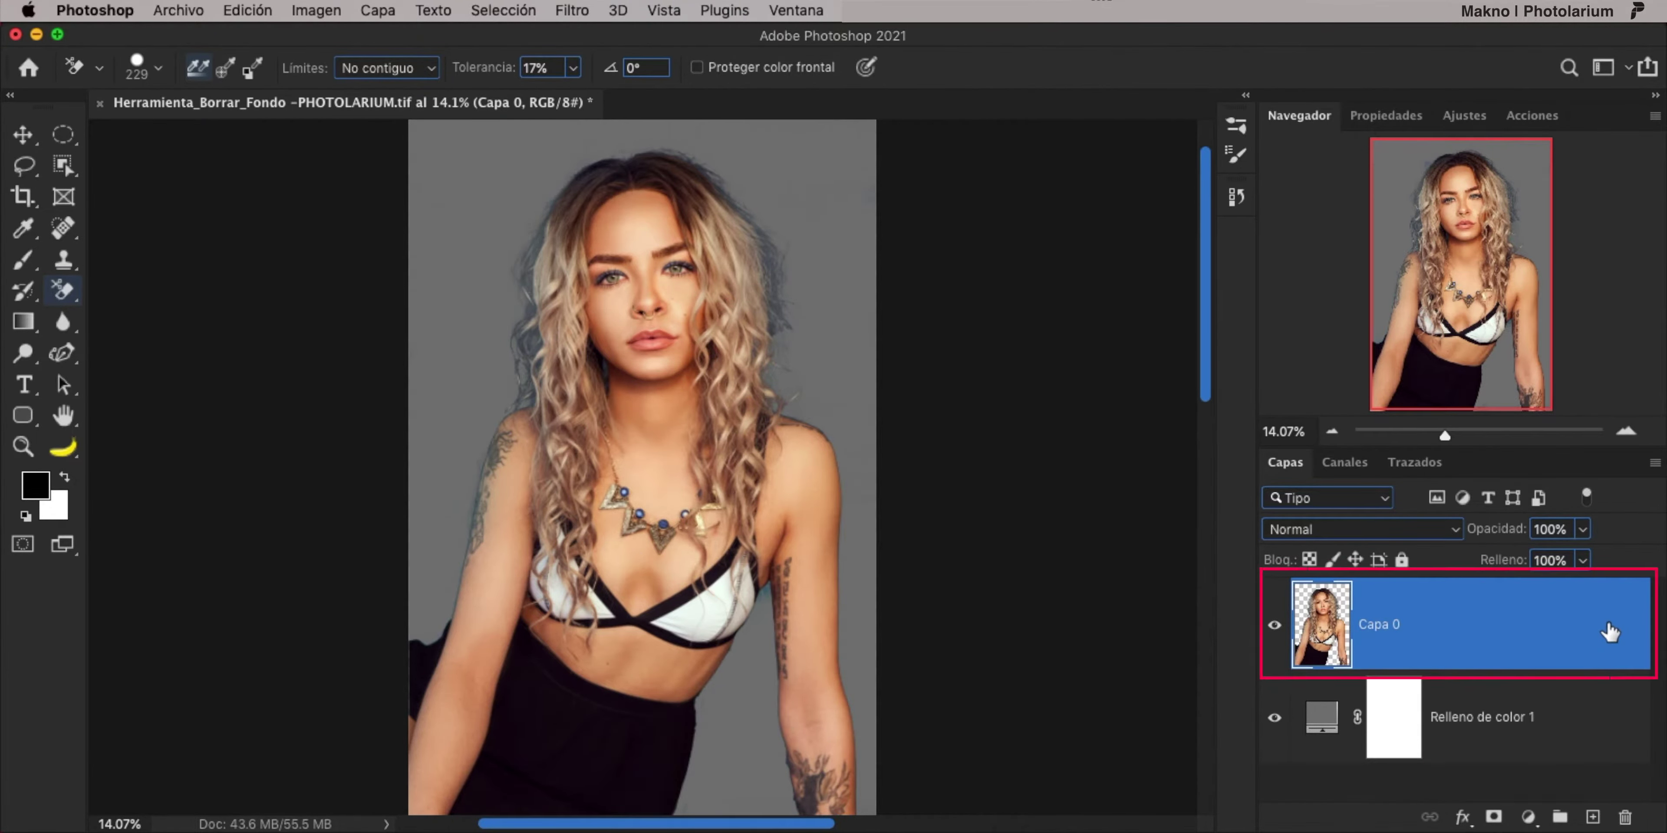
Give Capa 0 an 8 px exterior magenta Trazo stroke layer style.
double_click(1593, 636)
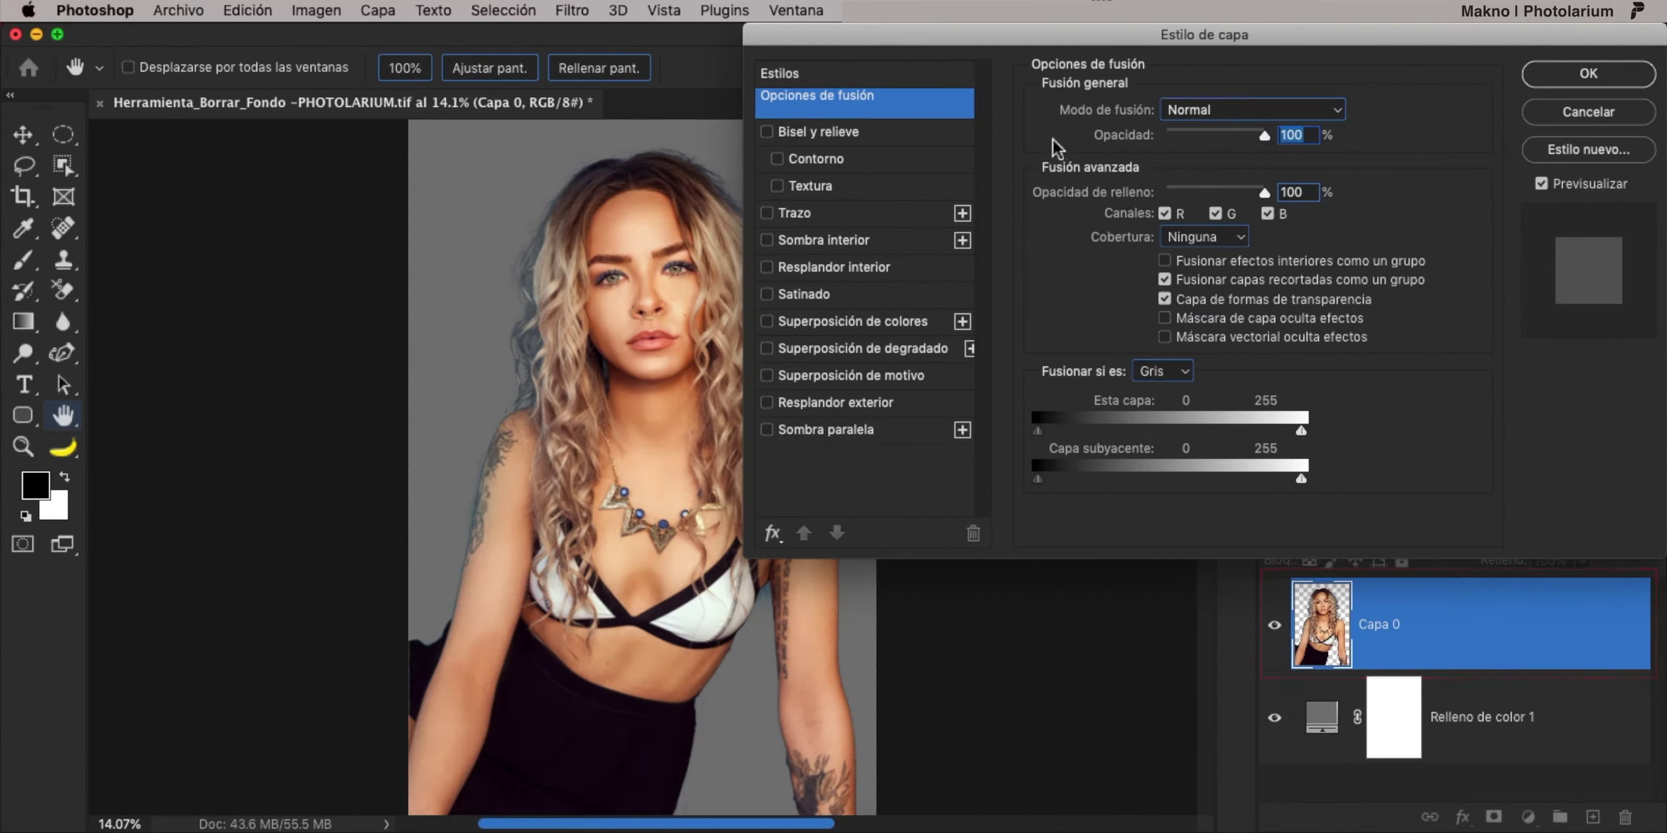
left_click(896, 215)
type("8")
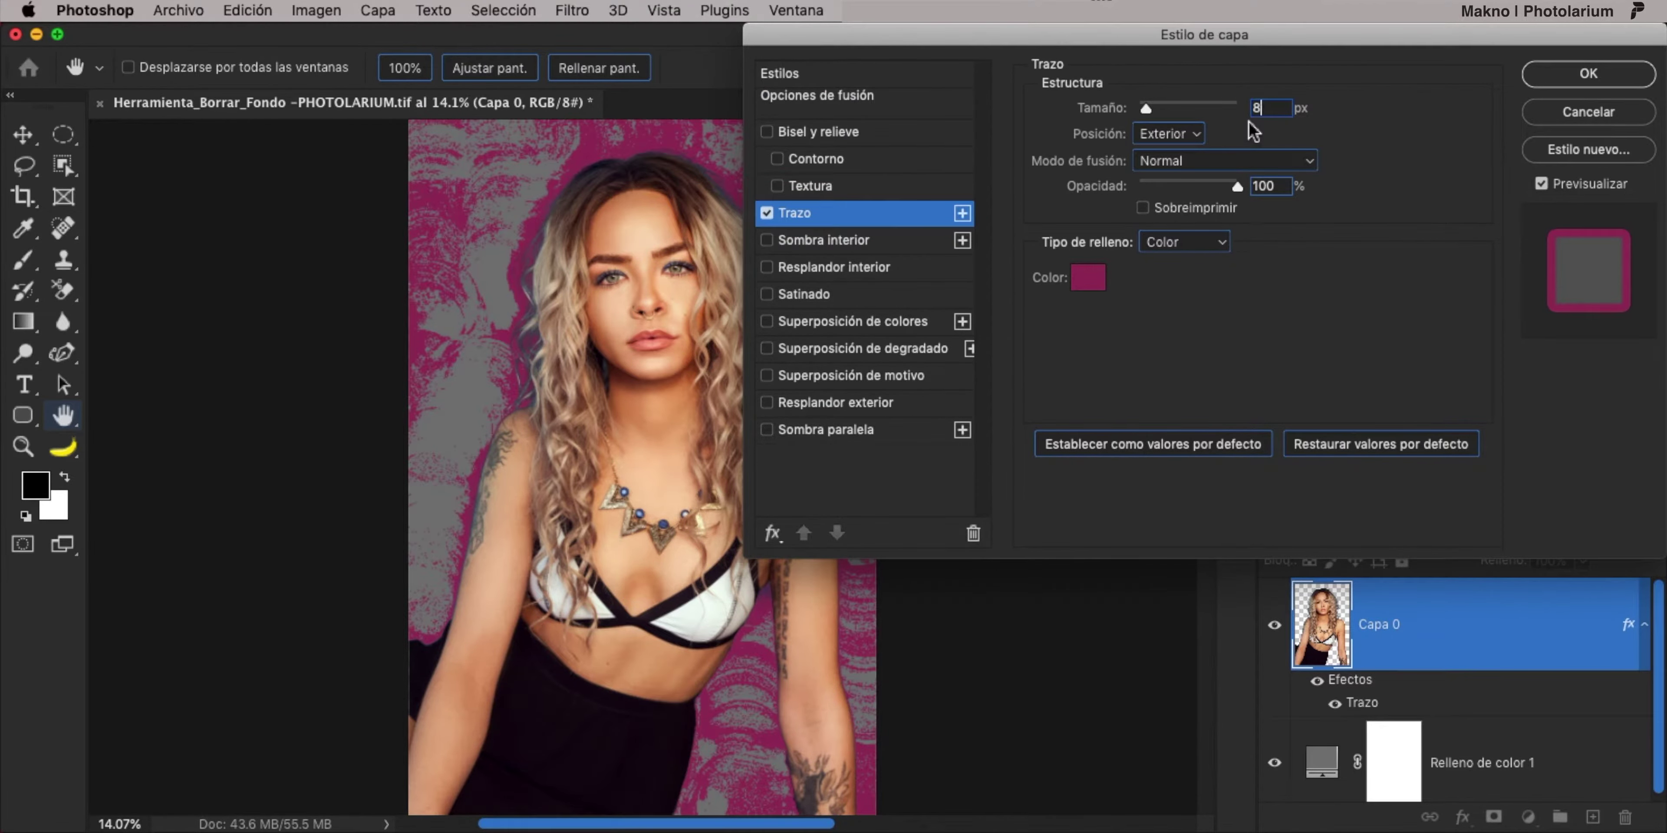
left_click(1586, 77)
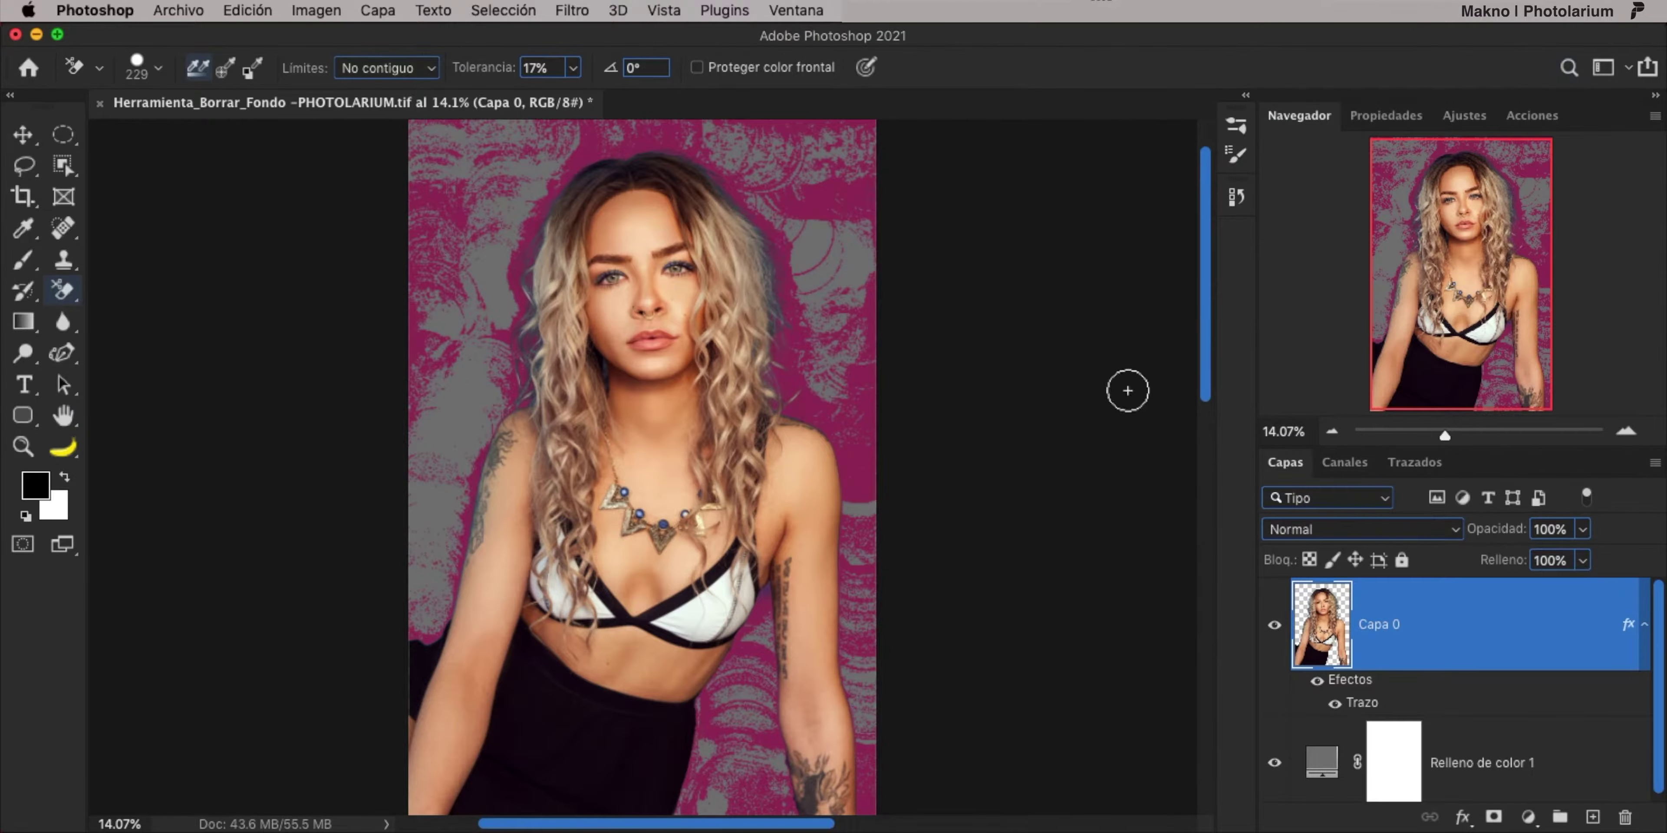
Zoom in on the hair edge and hide Capa 0's stroke effect to inspect the cutout.
key("v")
scroll(911, 260, "up", 5)
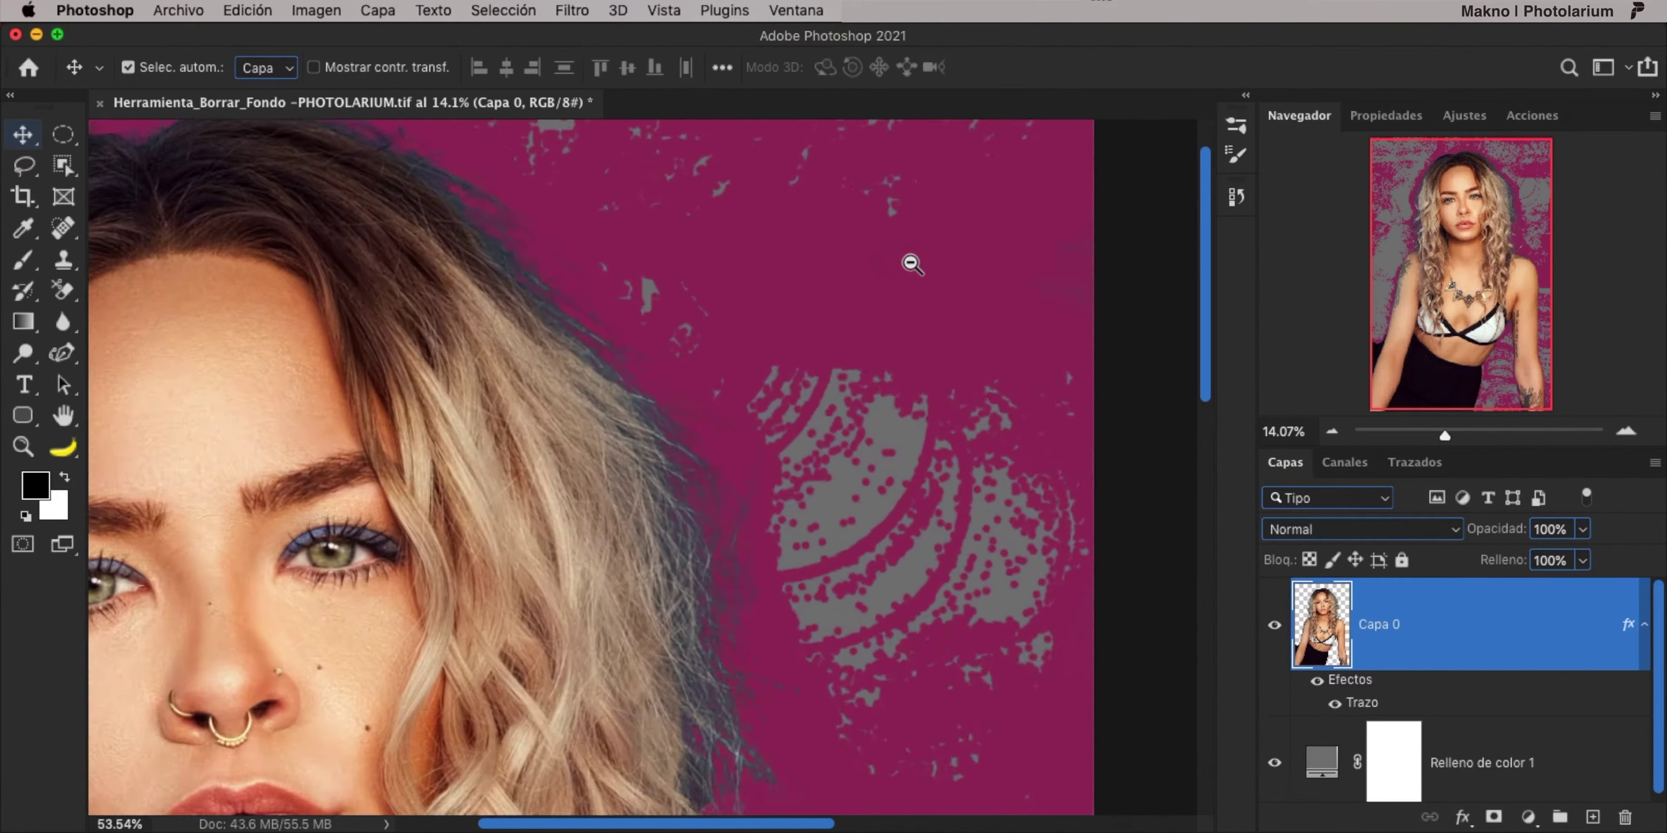
scroll(1027, 387, "up", 3)
left_click_drag(1027, 387, 902, 529)
scroll(346, 361, "left", 5)
scroll(689, 204, "left", 5)
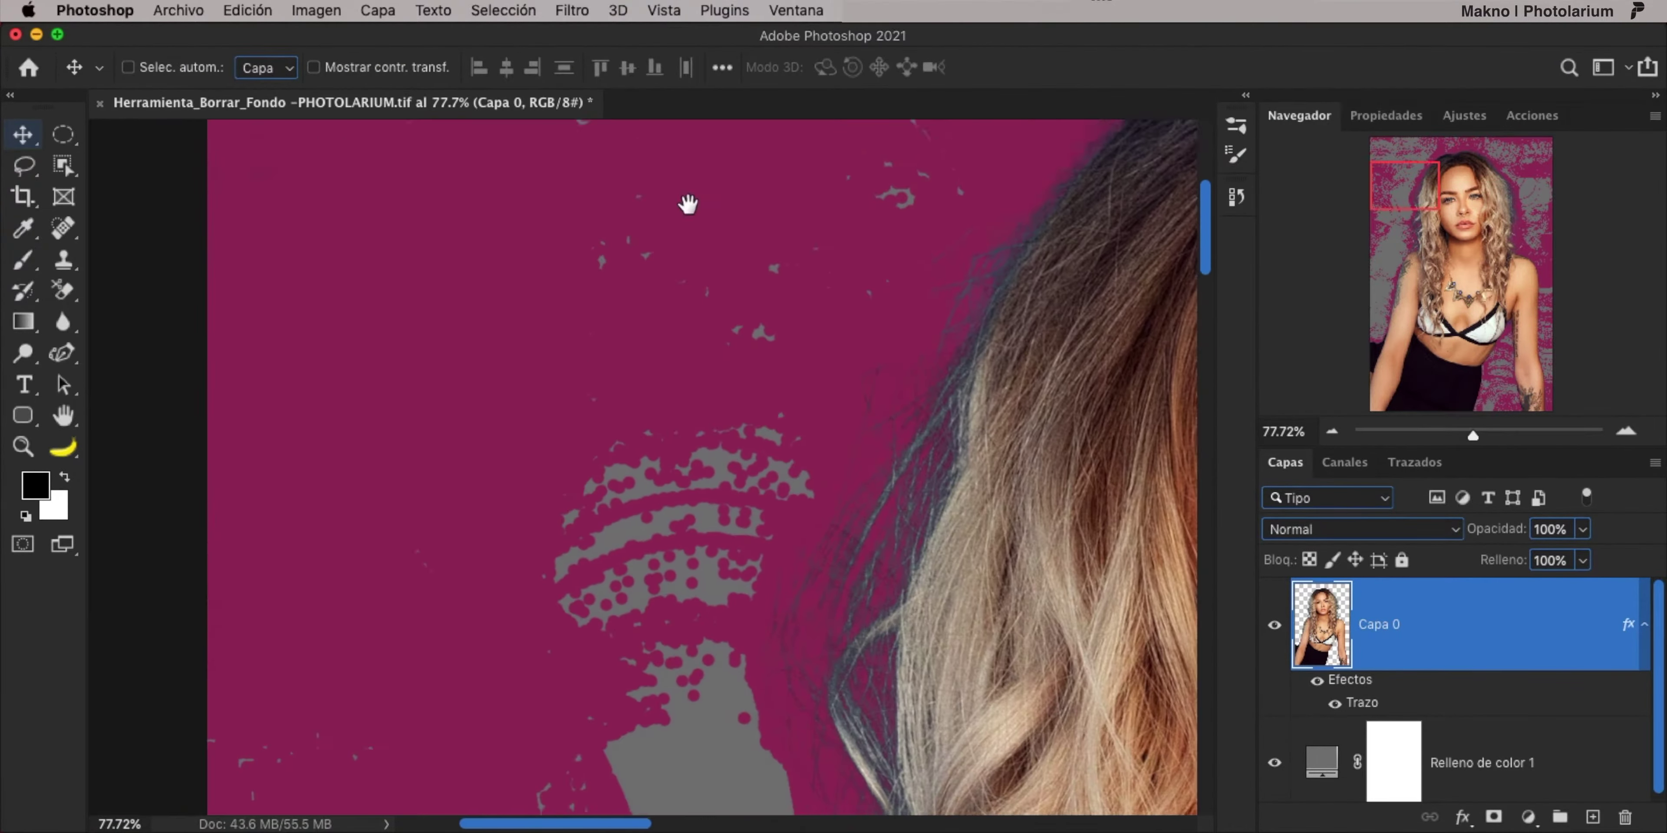
scroll(614, 602, "down", 5)
scroll(551, 640, "down", 5)
left_click(1317, 679)
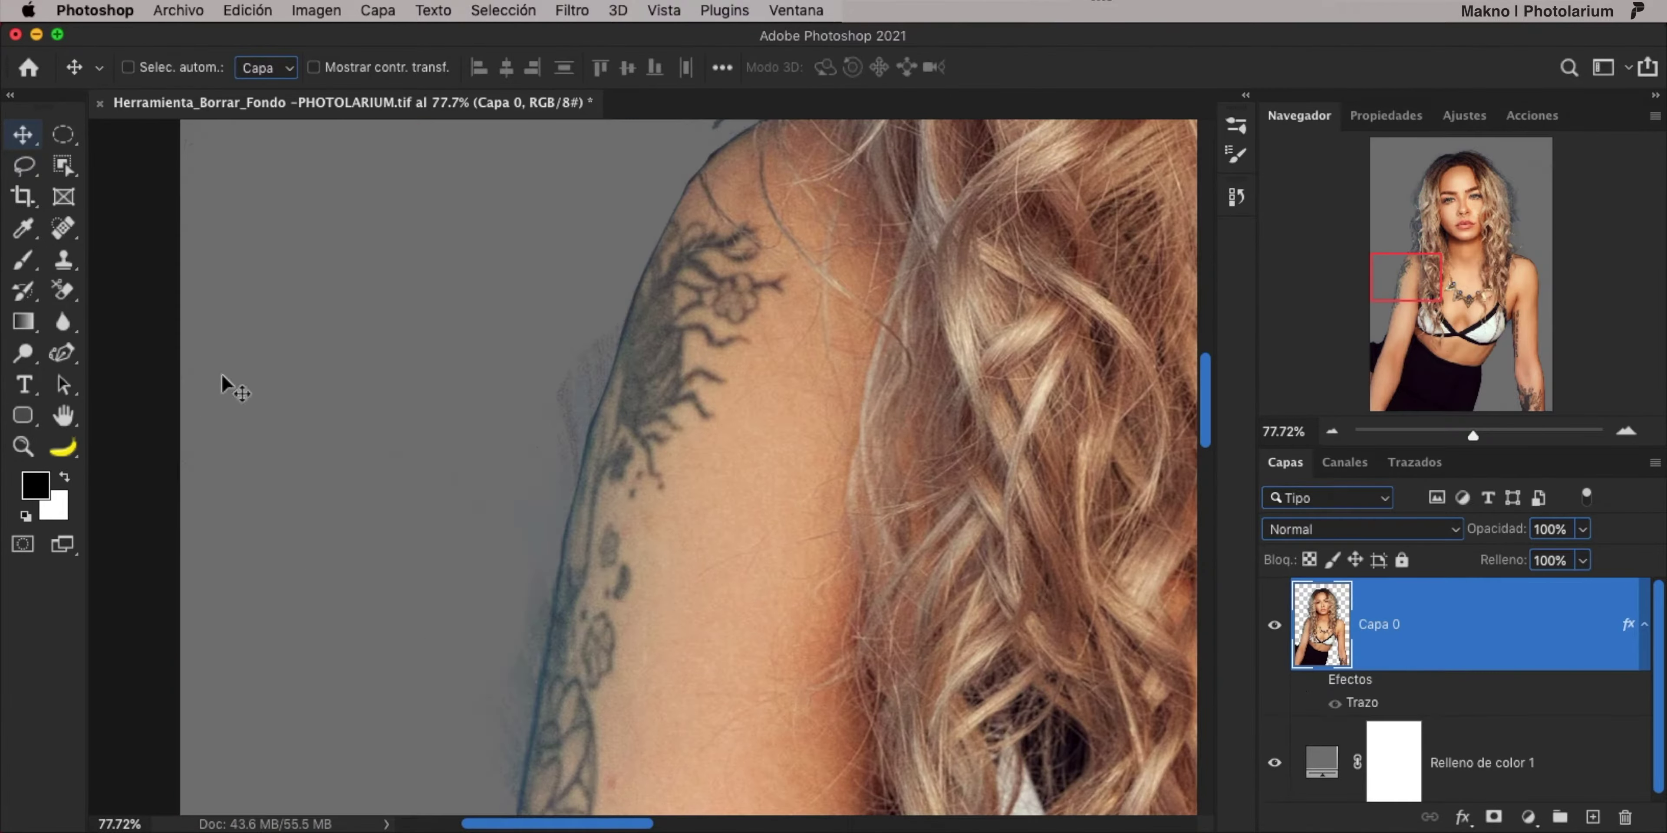
scroll(341, 372, "up", 5)
scroll(733, 376, "up", 2)
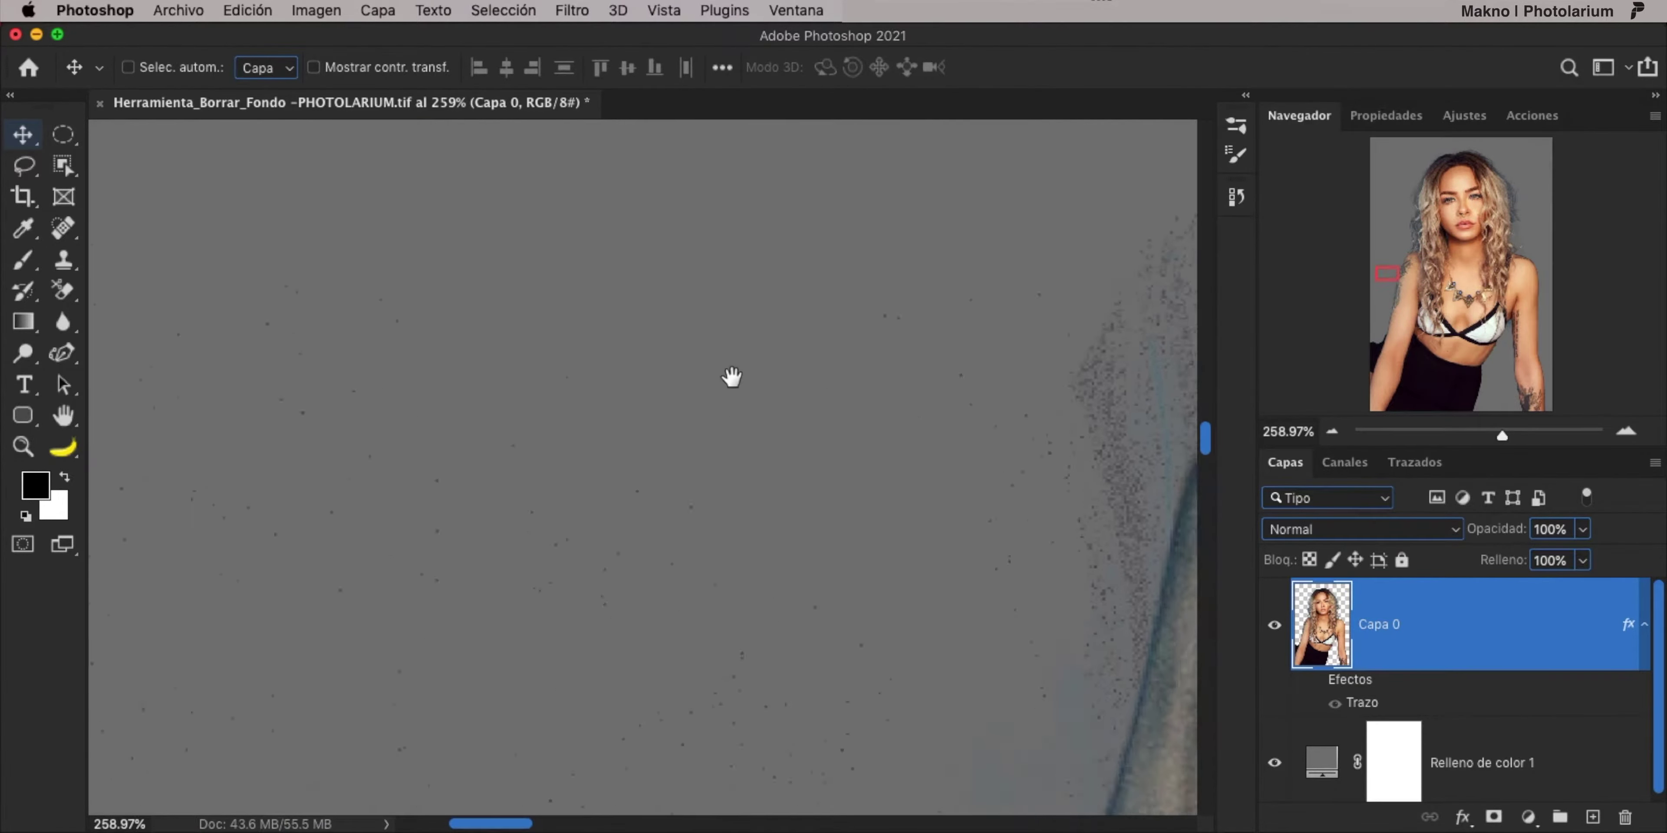
scroll(755, 302, "up", 3)
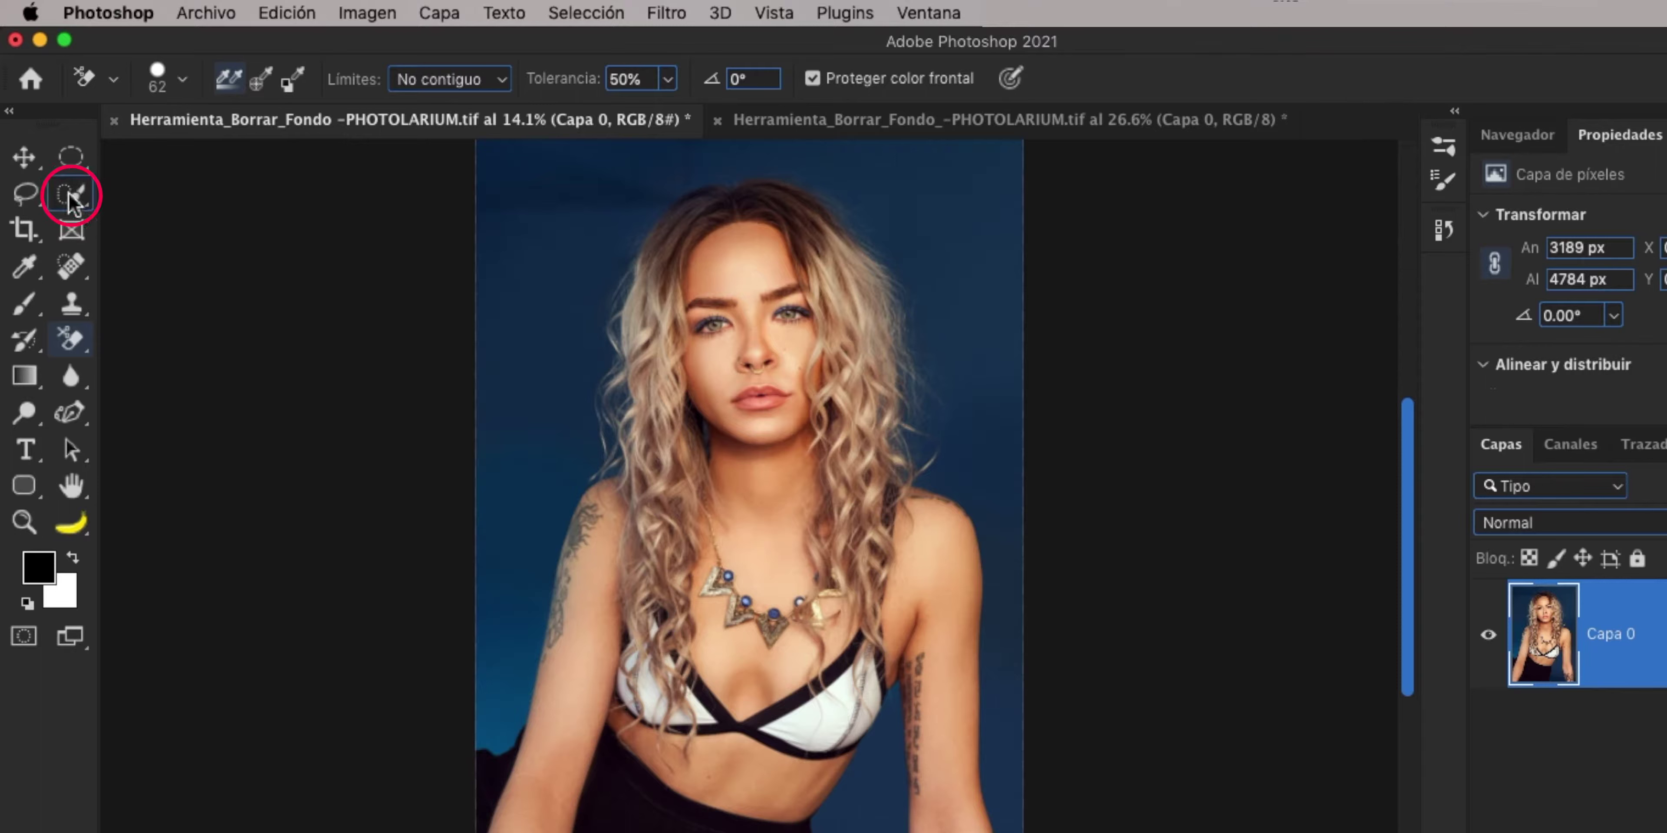
Choose the Quick Selection tool in add-to-selection mode with an enlarged brush.
left_click(71, 195)
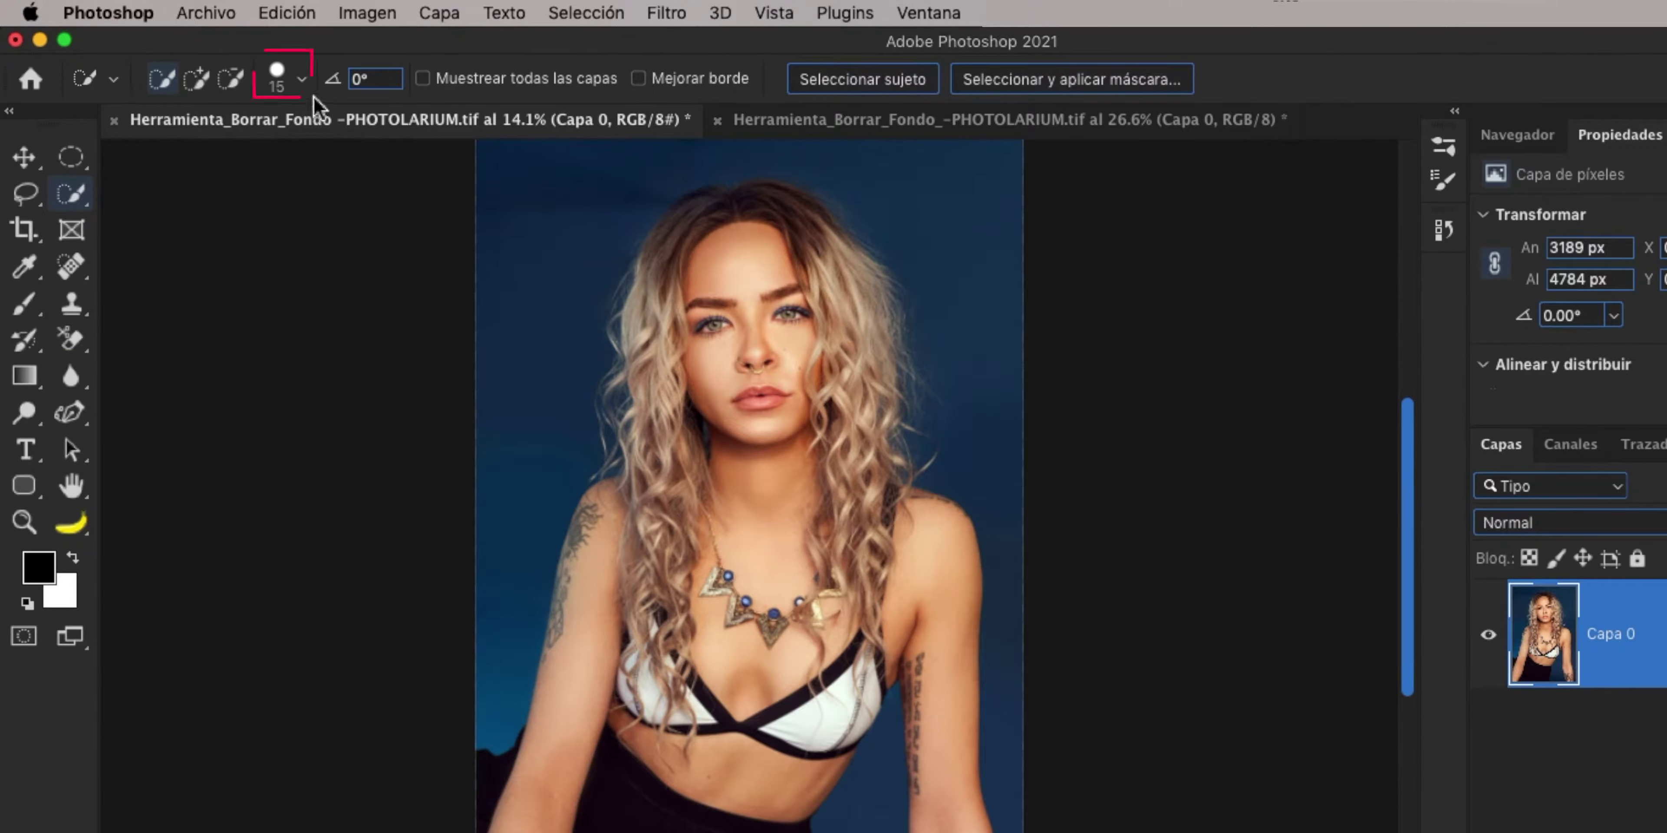
left_click(302, 79)
left_click_drag(181, 148, 243, 157)
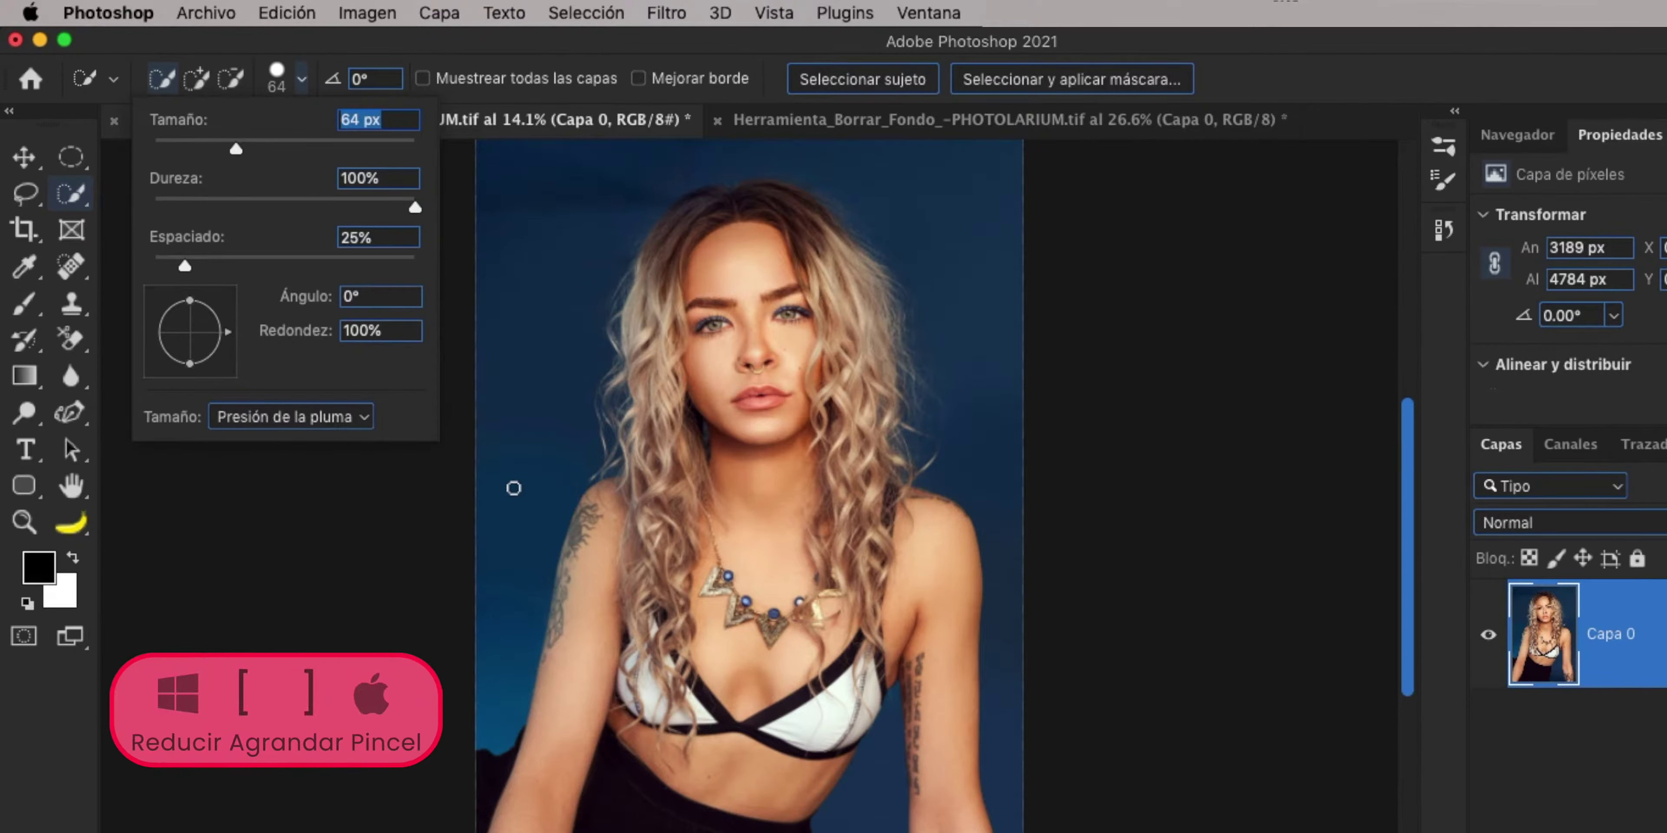
left_click(502, 494)
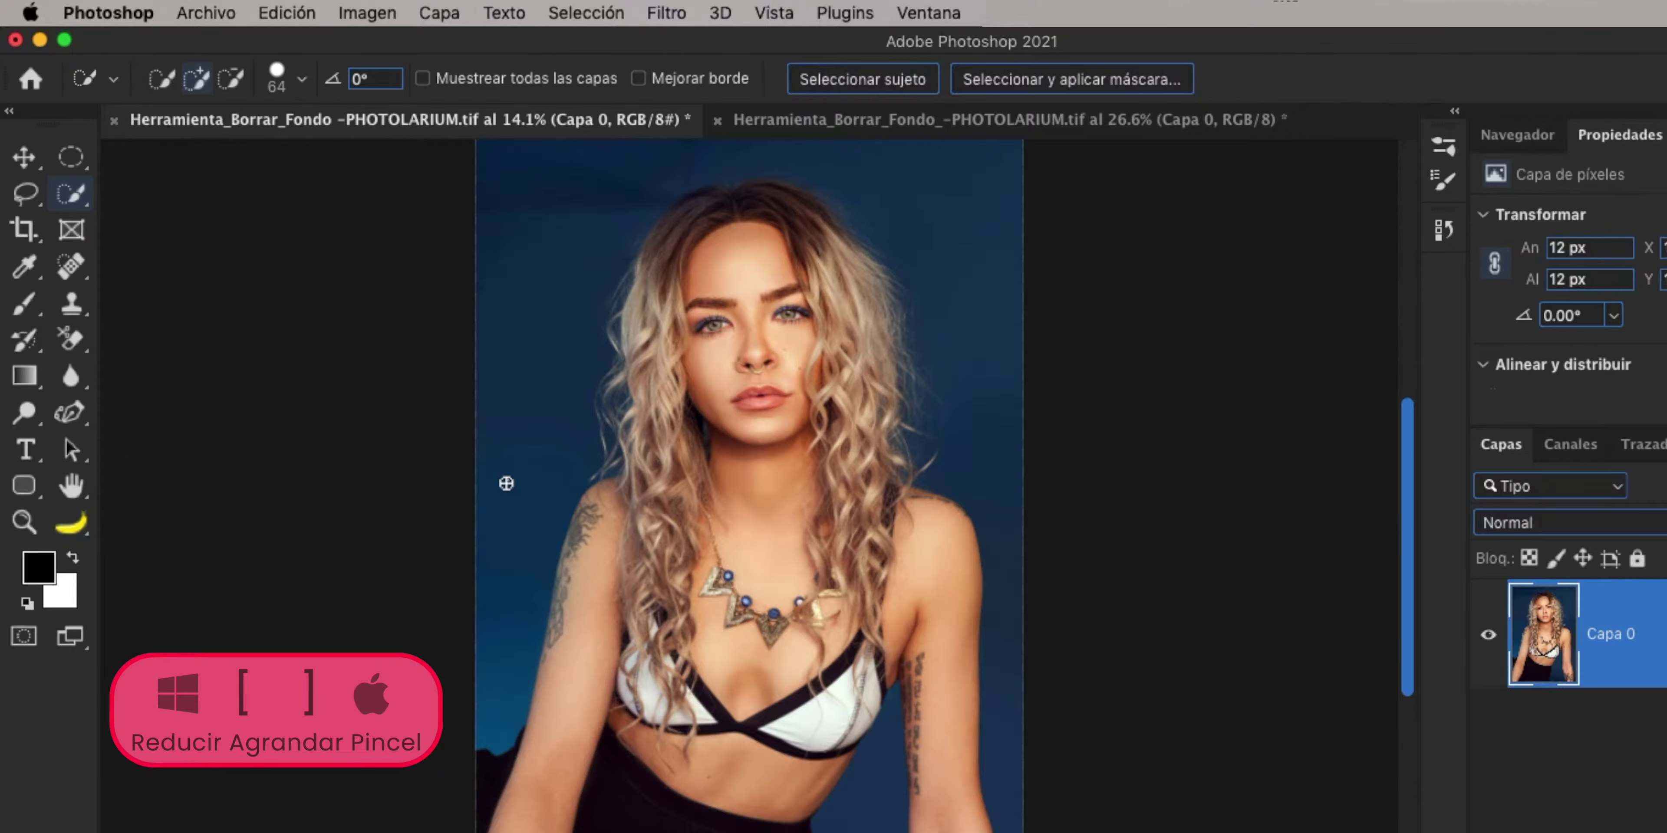
Grow the brush to 500 and paint a selection over the left blue backdrop.
key("bracketright")
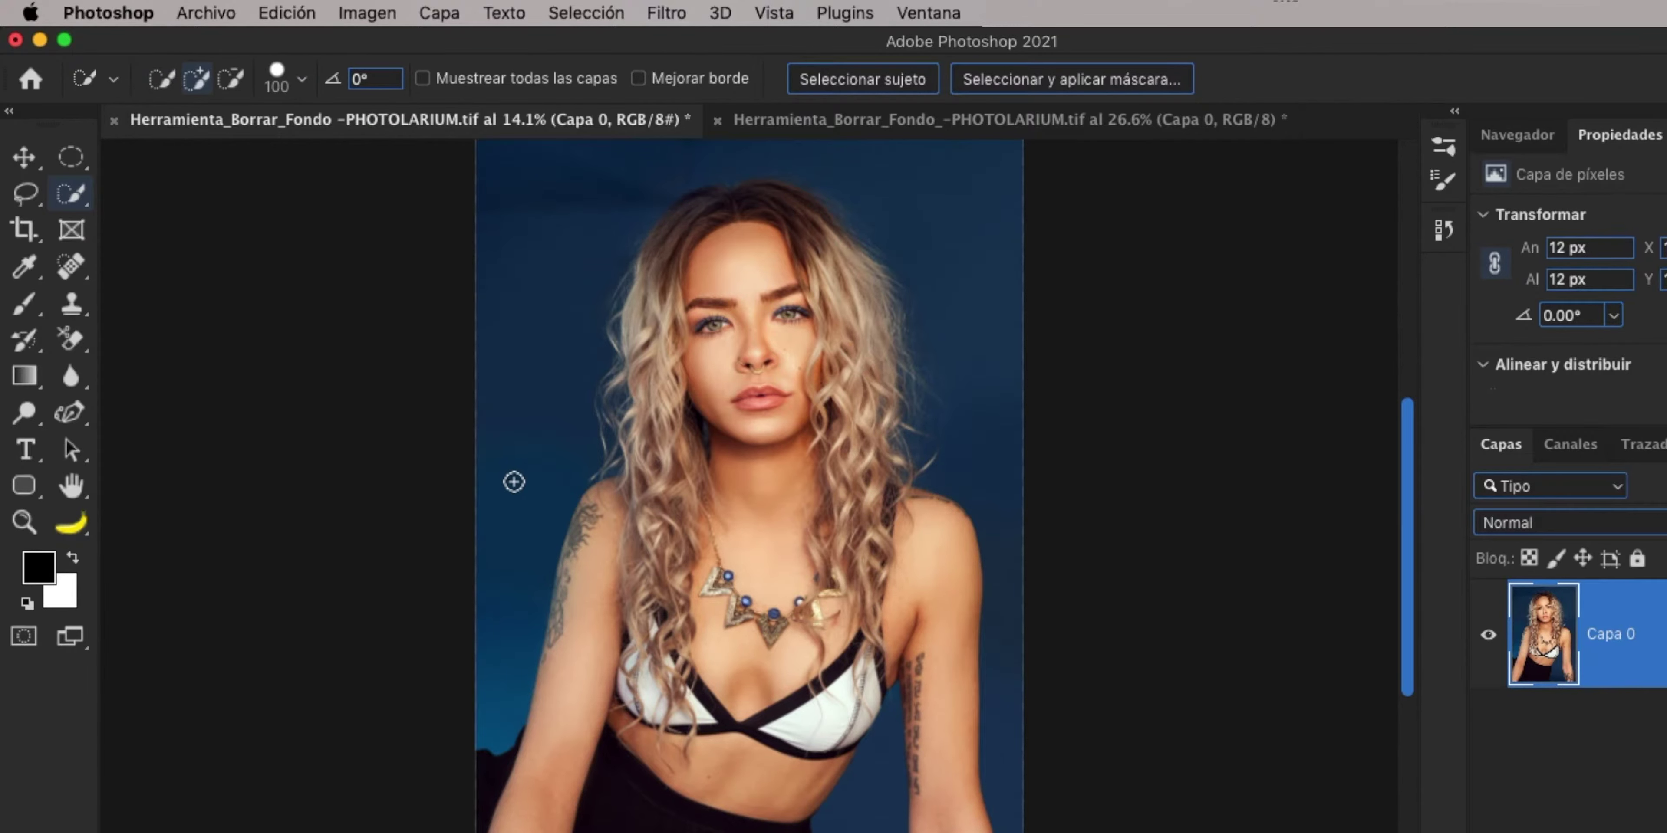
key("bracketright")
key("bracketright")
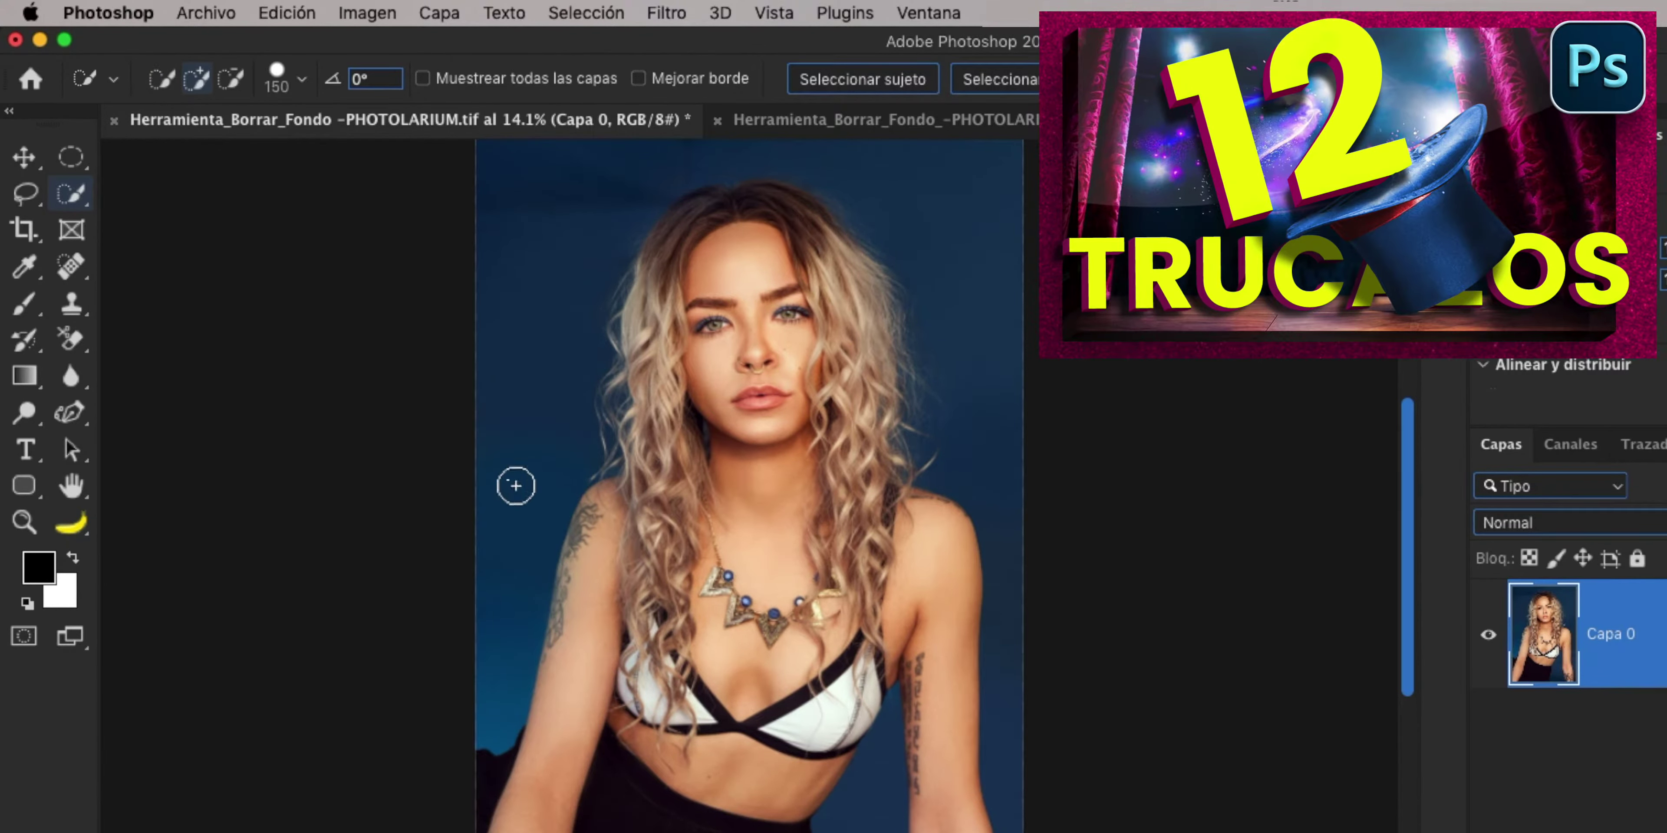
key("bracketright")
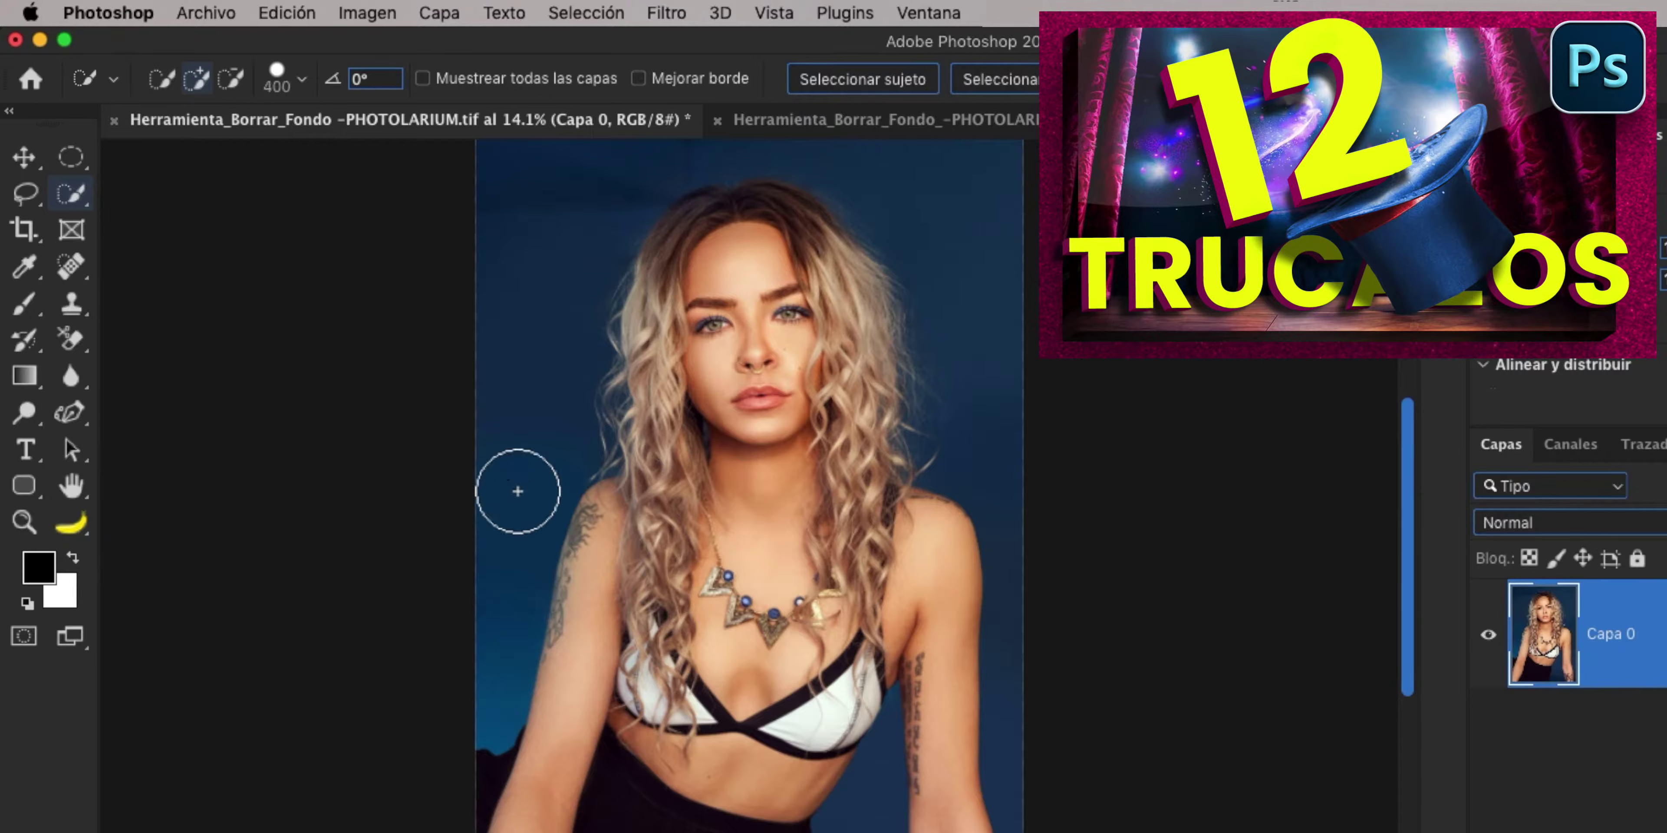
key("bracketright")
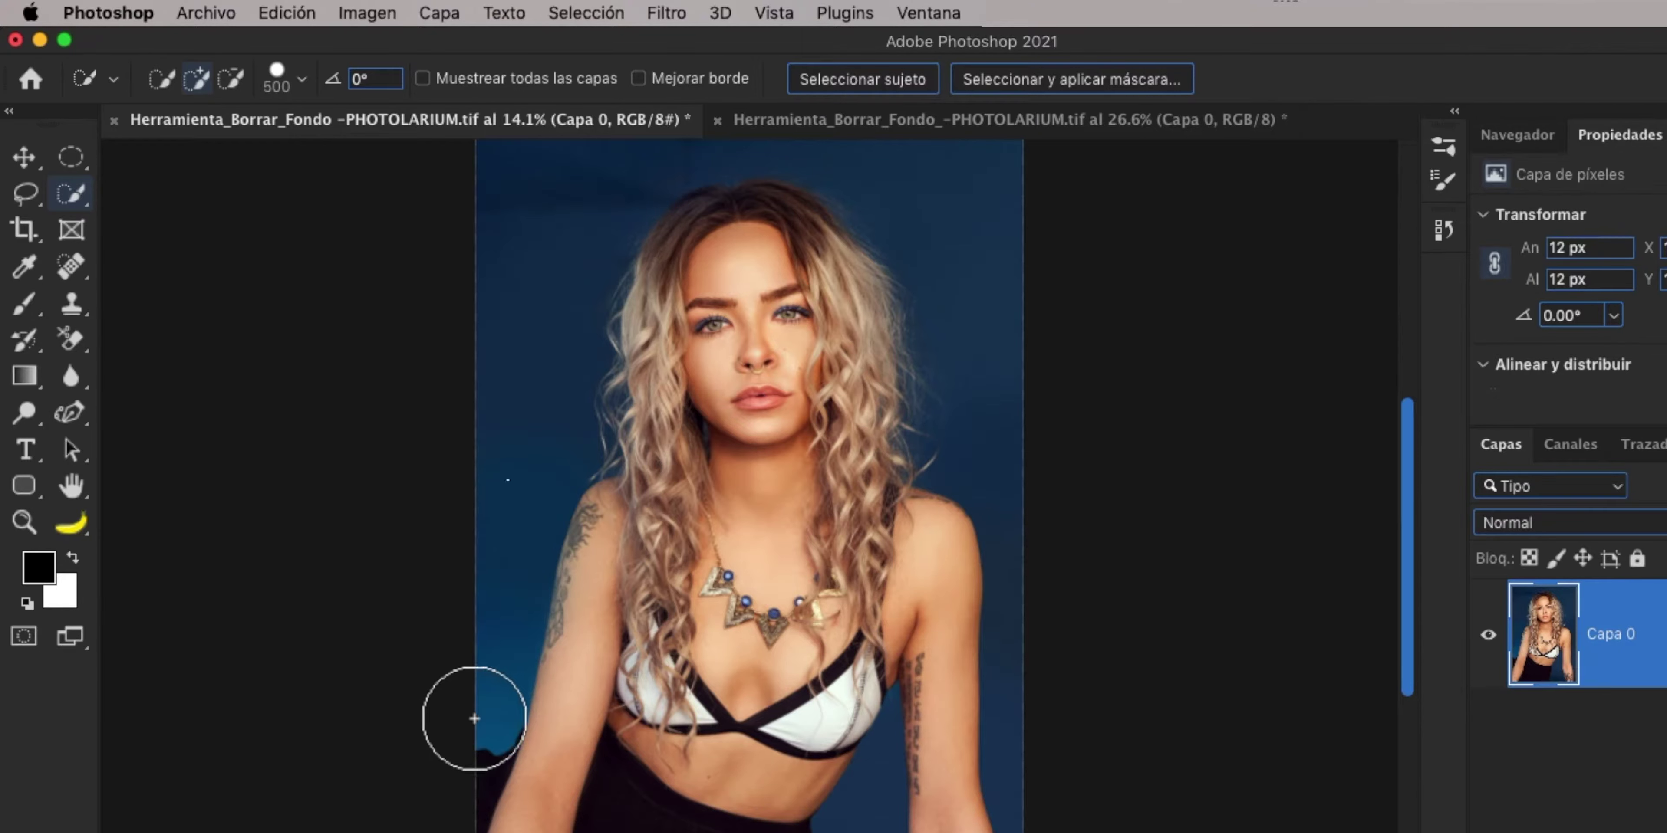
mouse_move(476, 723)
left_mouse_down()
mouse_move(521, 518)
mouse_move(551, 216)
mouse_move(613, 172)
mouse_move(733, 155)
mouse_move(882, 175)
mouse_move(993, 249)
mouse_move(1027, 425)
mouse_move(1030, 745)
left_mouse_up()
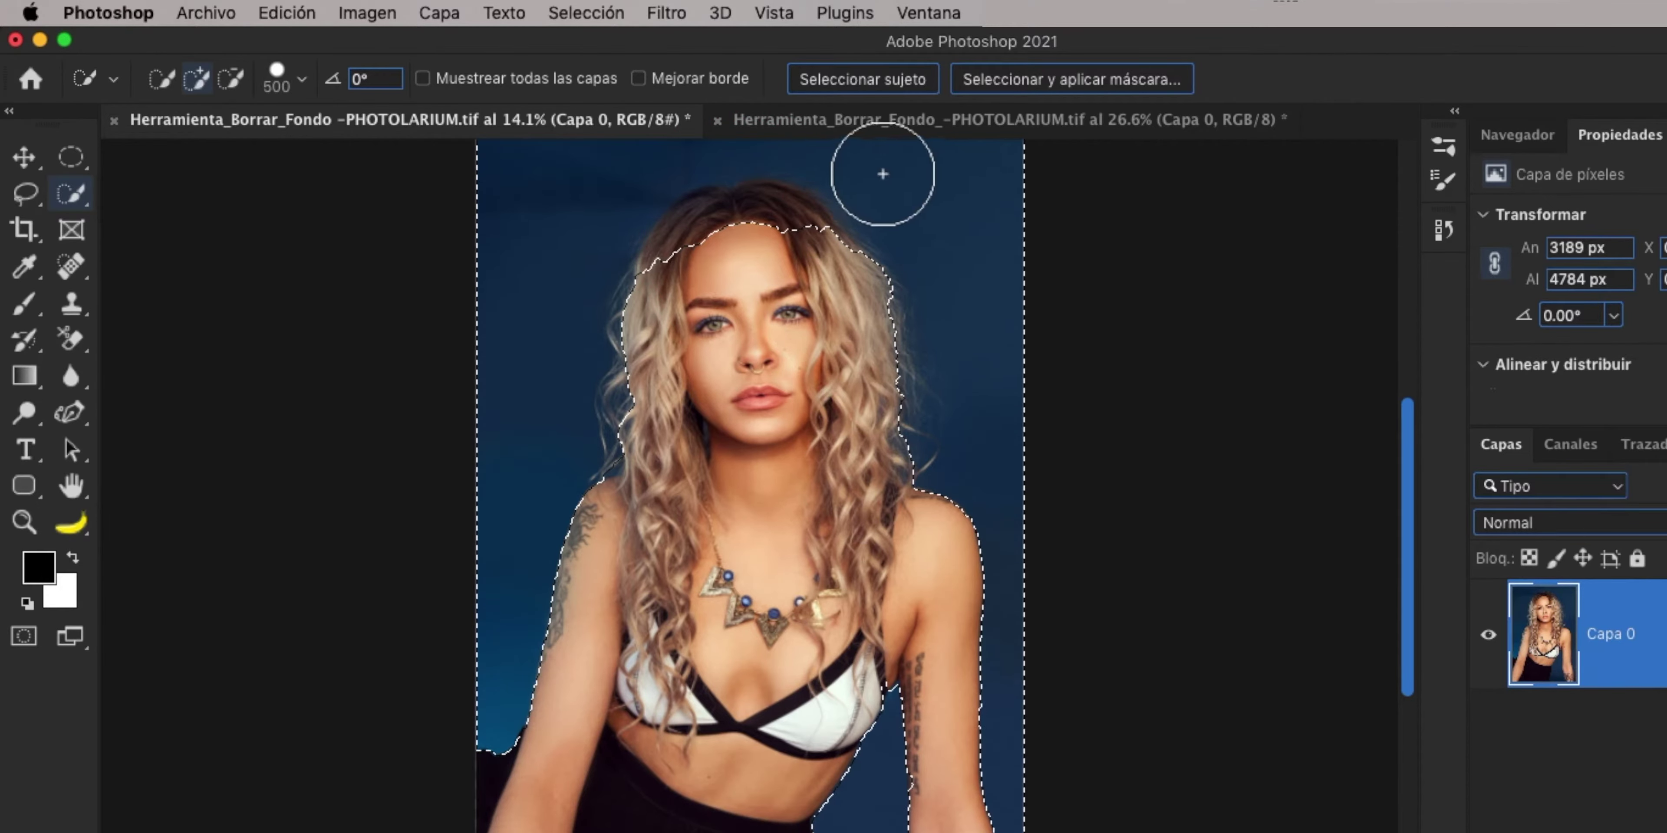
Select the white background in the second portrait, then return to the blonde woman's photo.
left_click(869, 123)
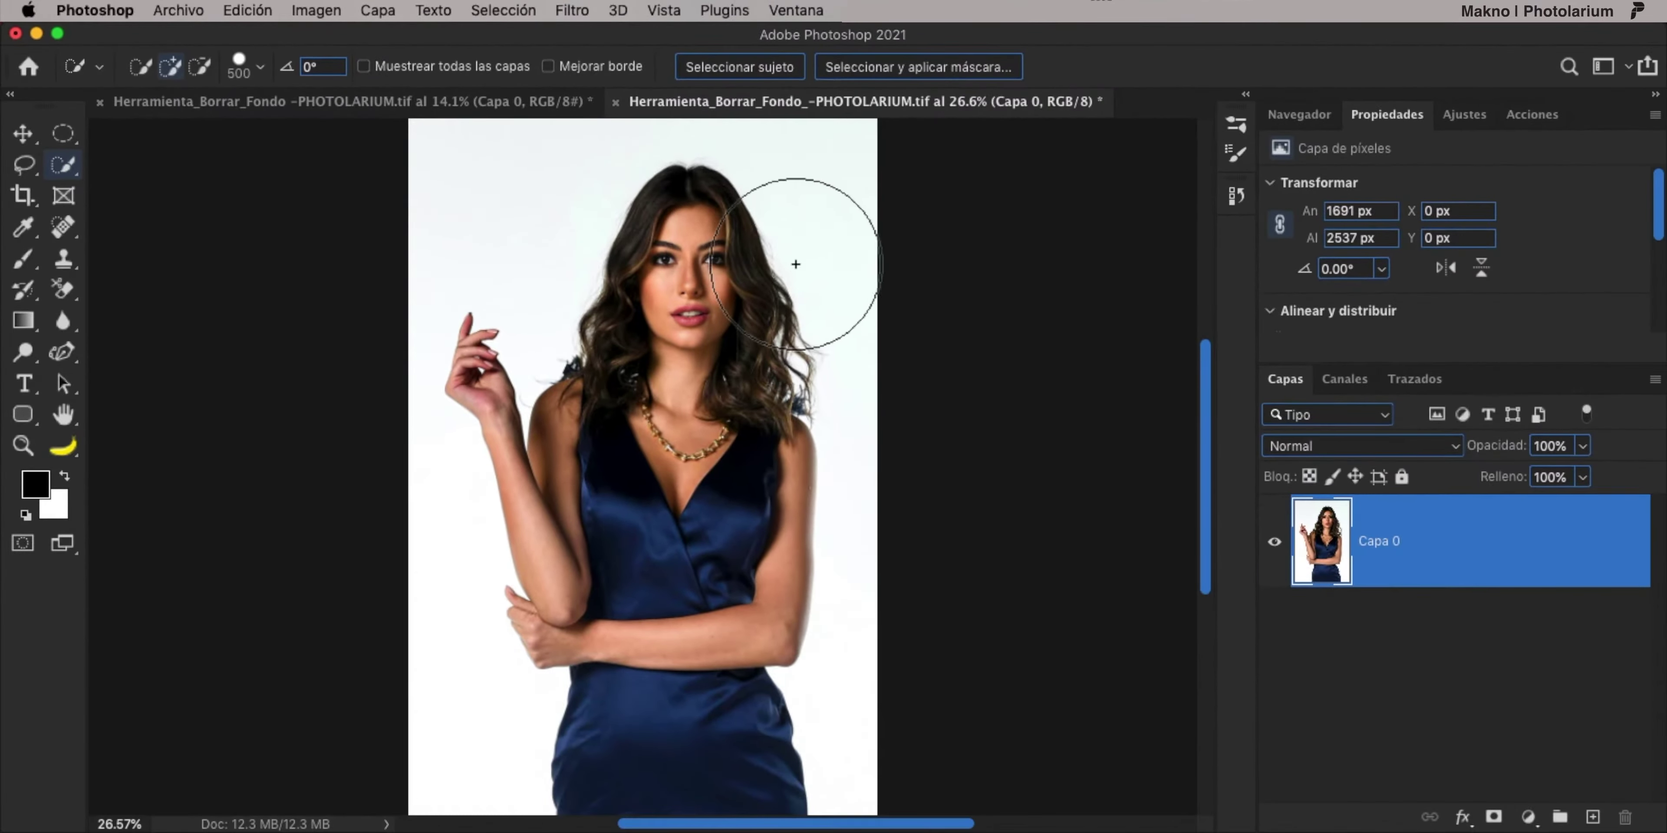
mouse_move(488, 788)
left_mouse_down()
mouse_move(447, 740)
mouse_move(402, 368)
mouse_move(551, 167)
mouse_move(923, 158)
left_mouse_up()
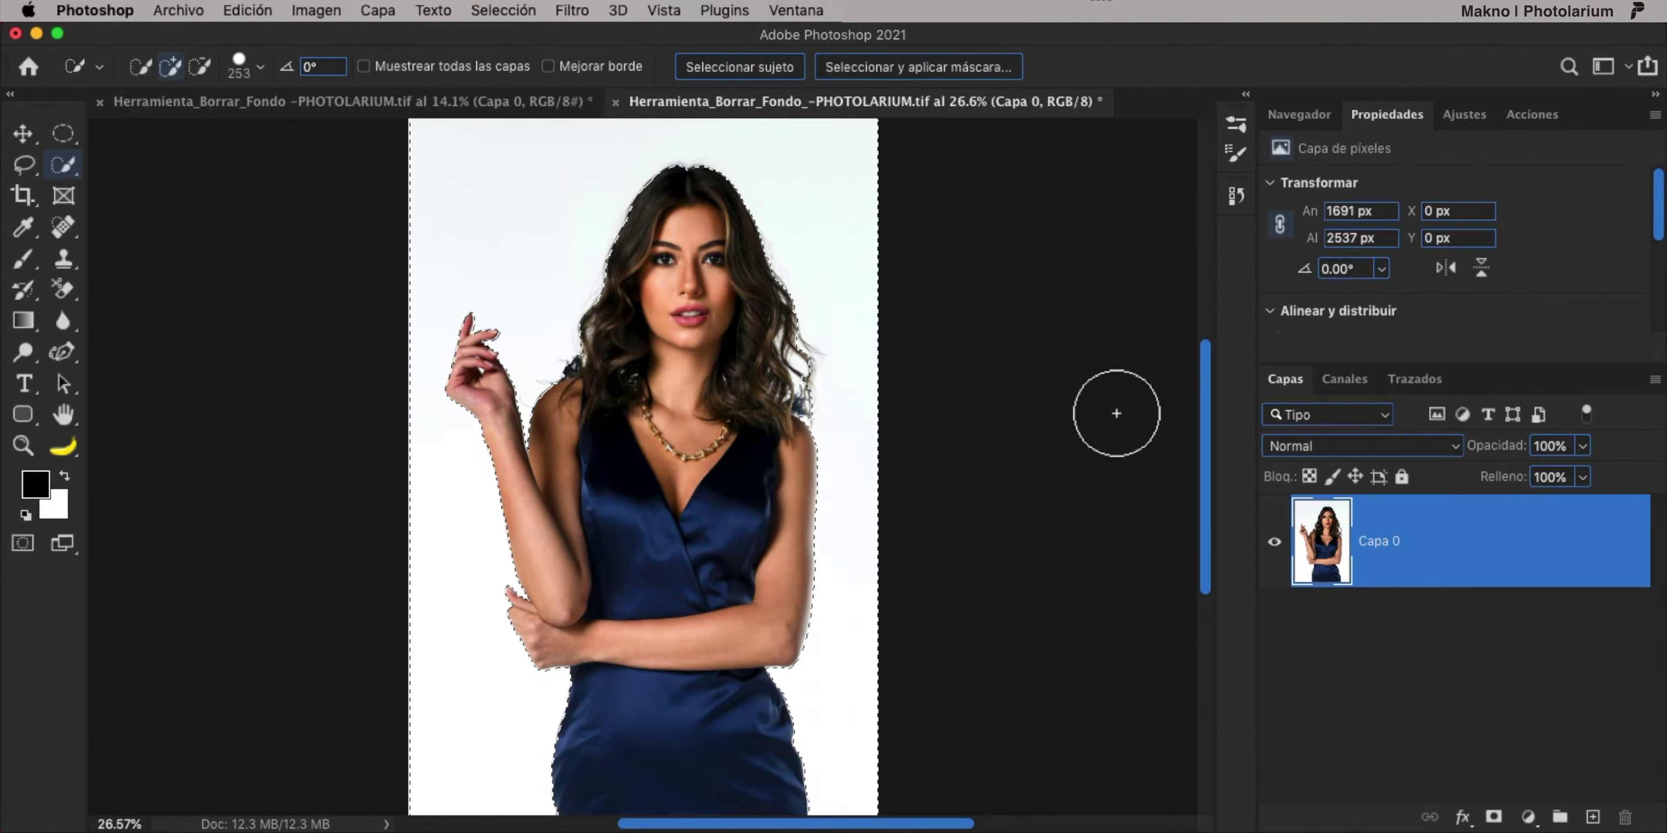
left_click(551, 102)
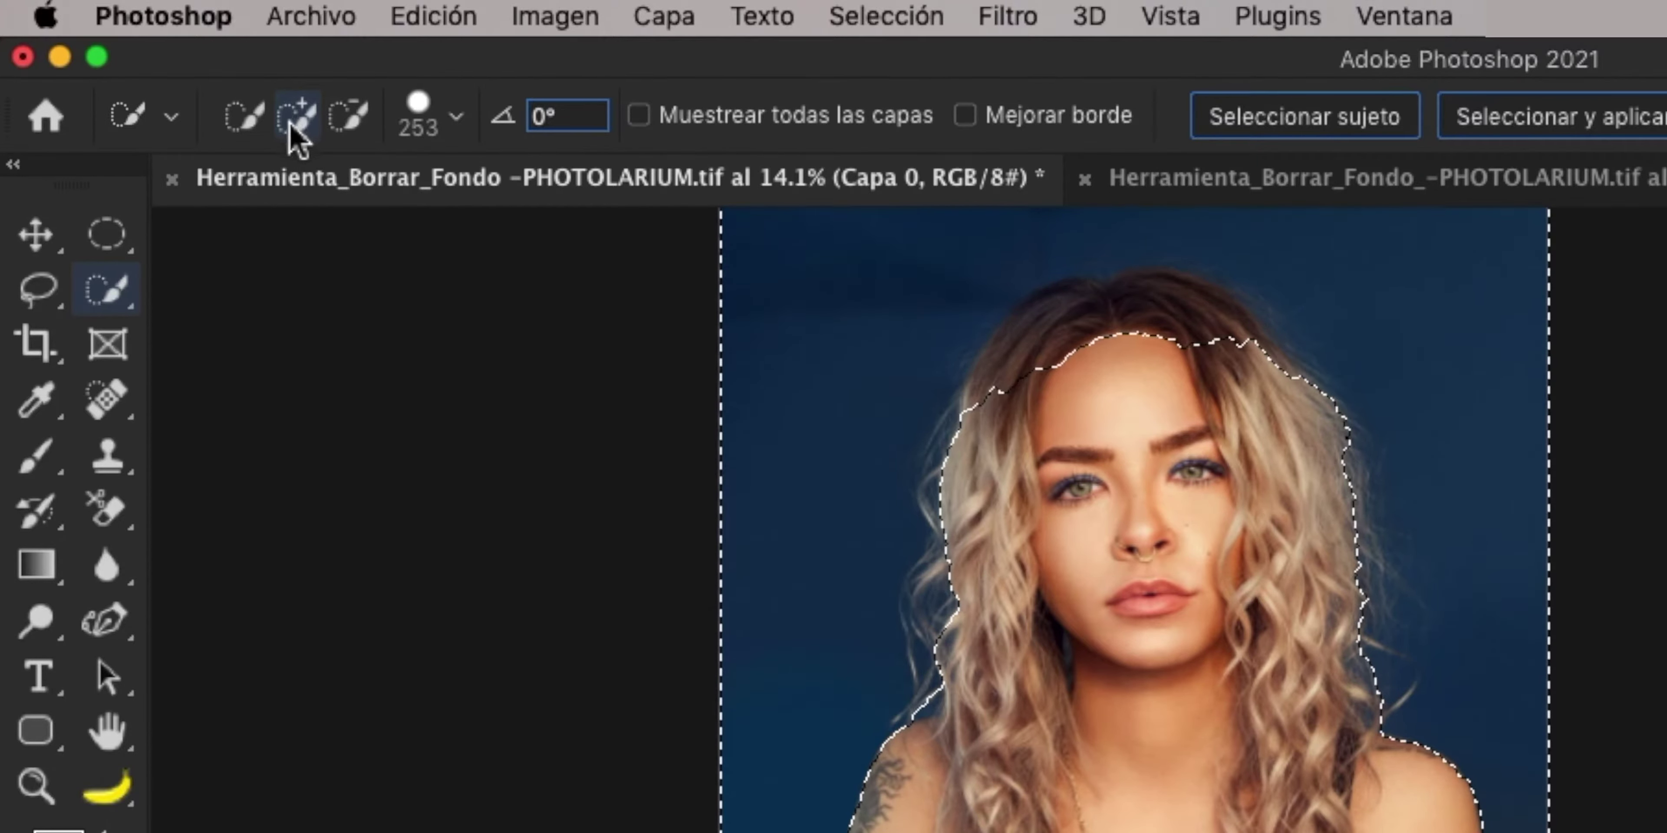
With Subtract mode and a smaller brush, remove the hairline and arm-gap backdrop from the selection.
left_click(350, 118)
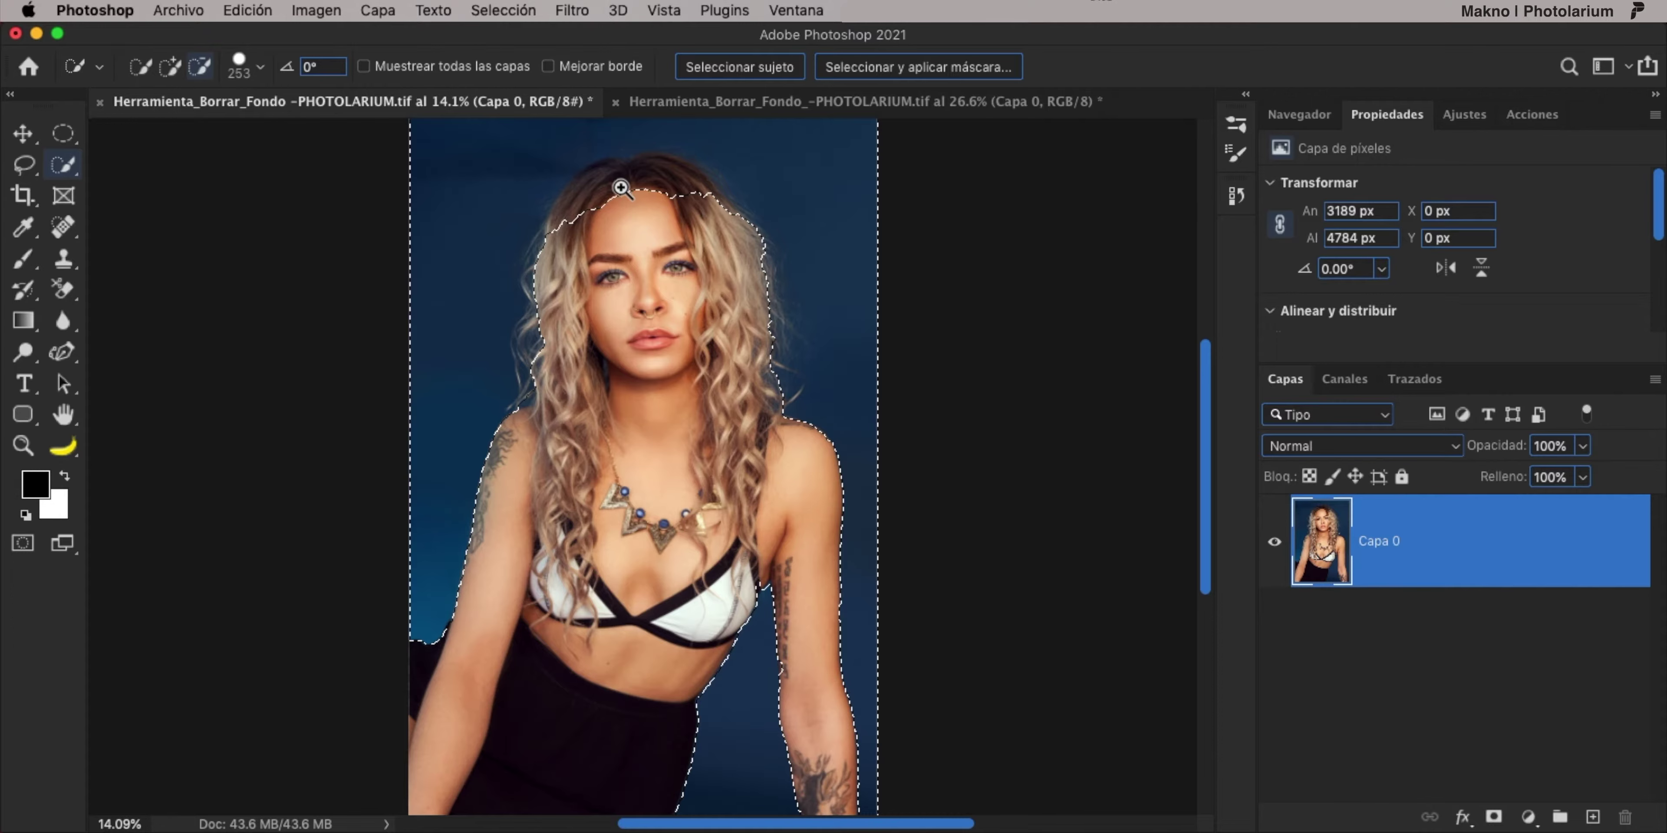
left_click_drag(640, 200, 700, 234)
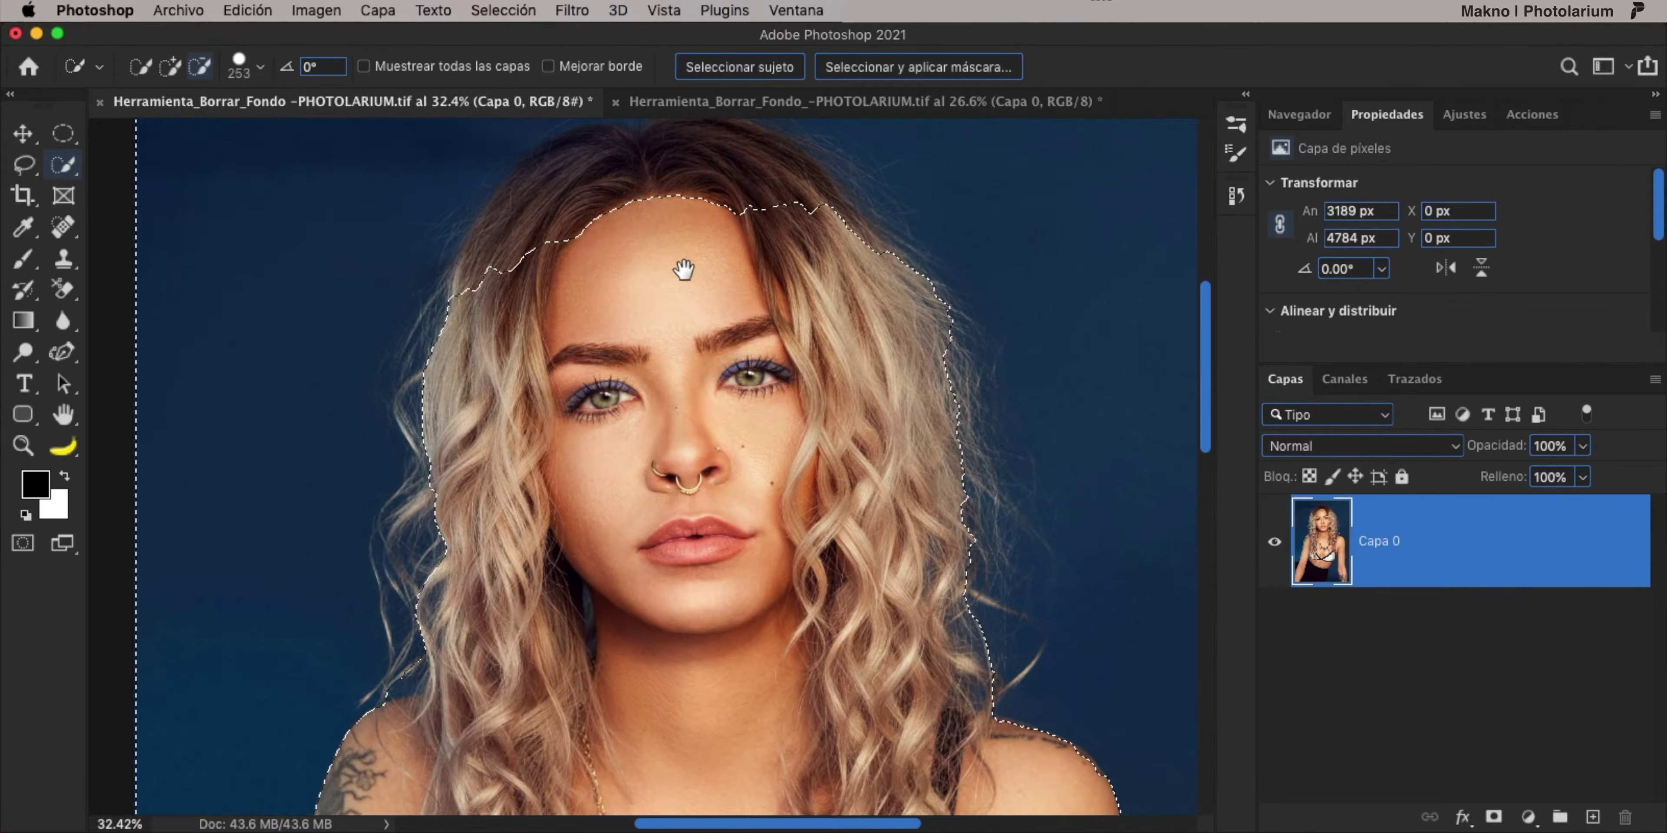
scroll(654, 275, "up", 2)
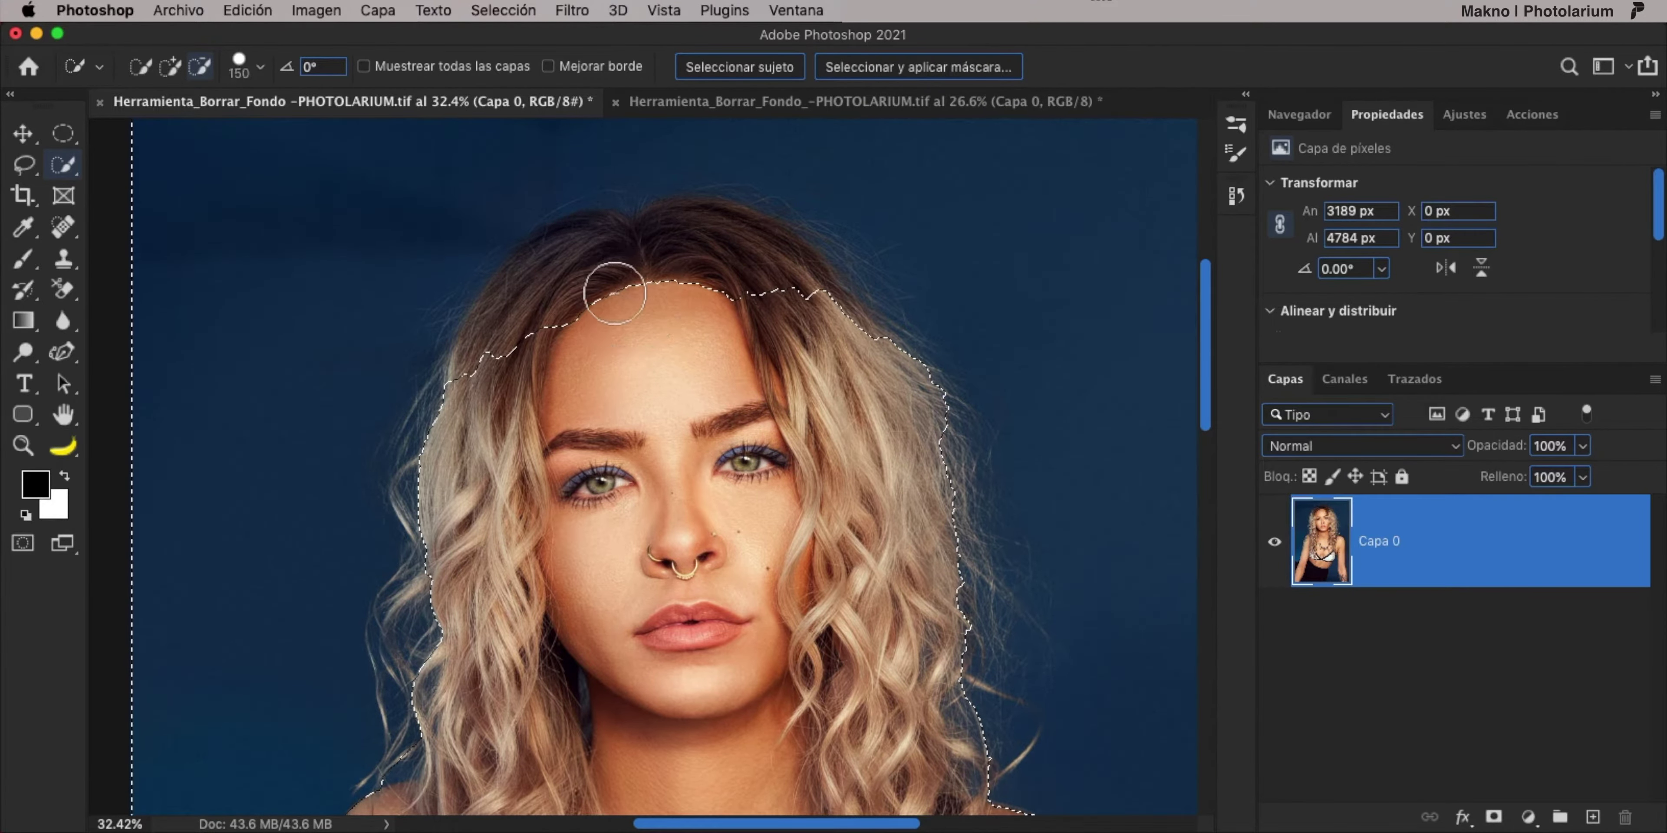
key("bracketleft")
key("bracketleft")
key("bracketleft")
left_click_drag(615, 269, 571, 295)
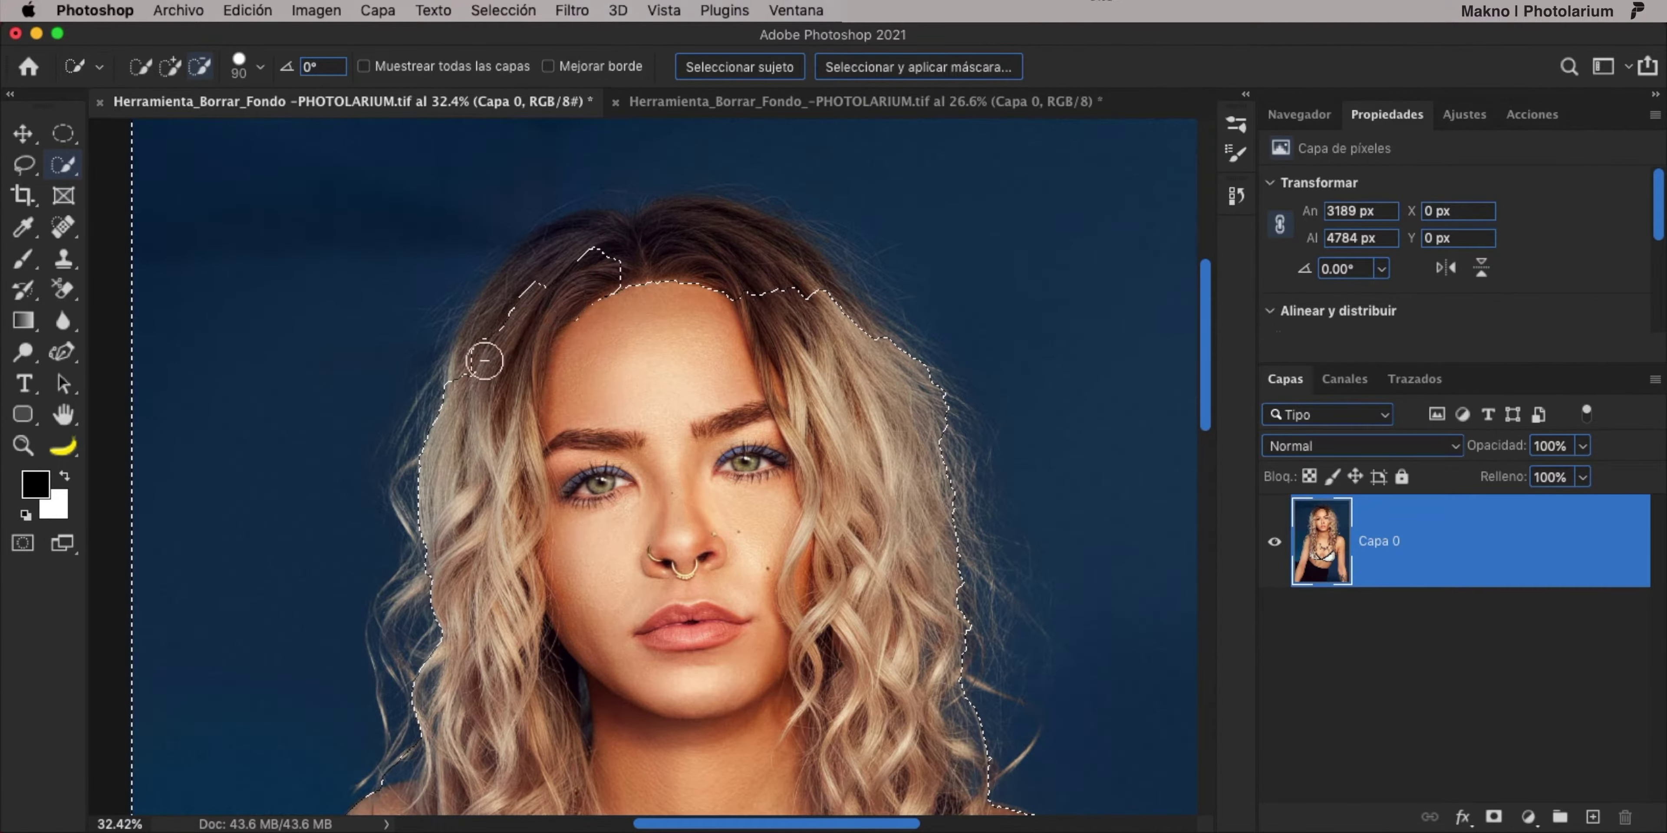
scroll(670, 216, "down", 10)
scroll(893, 336, "up", 5)
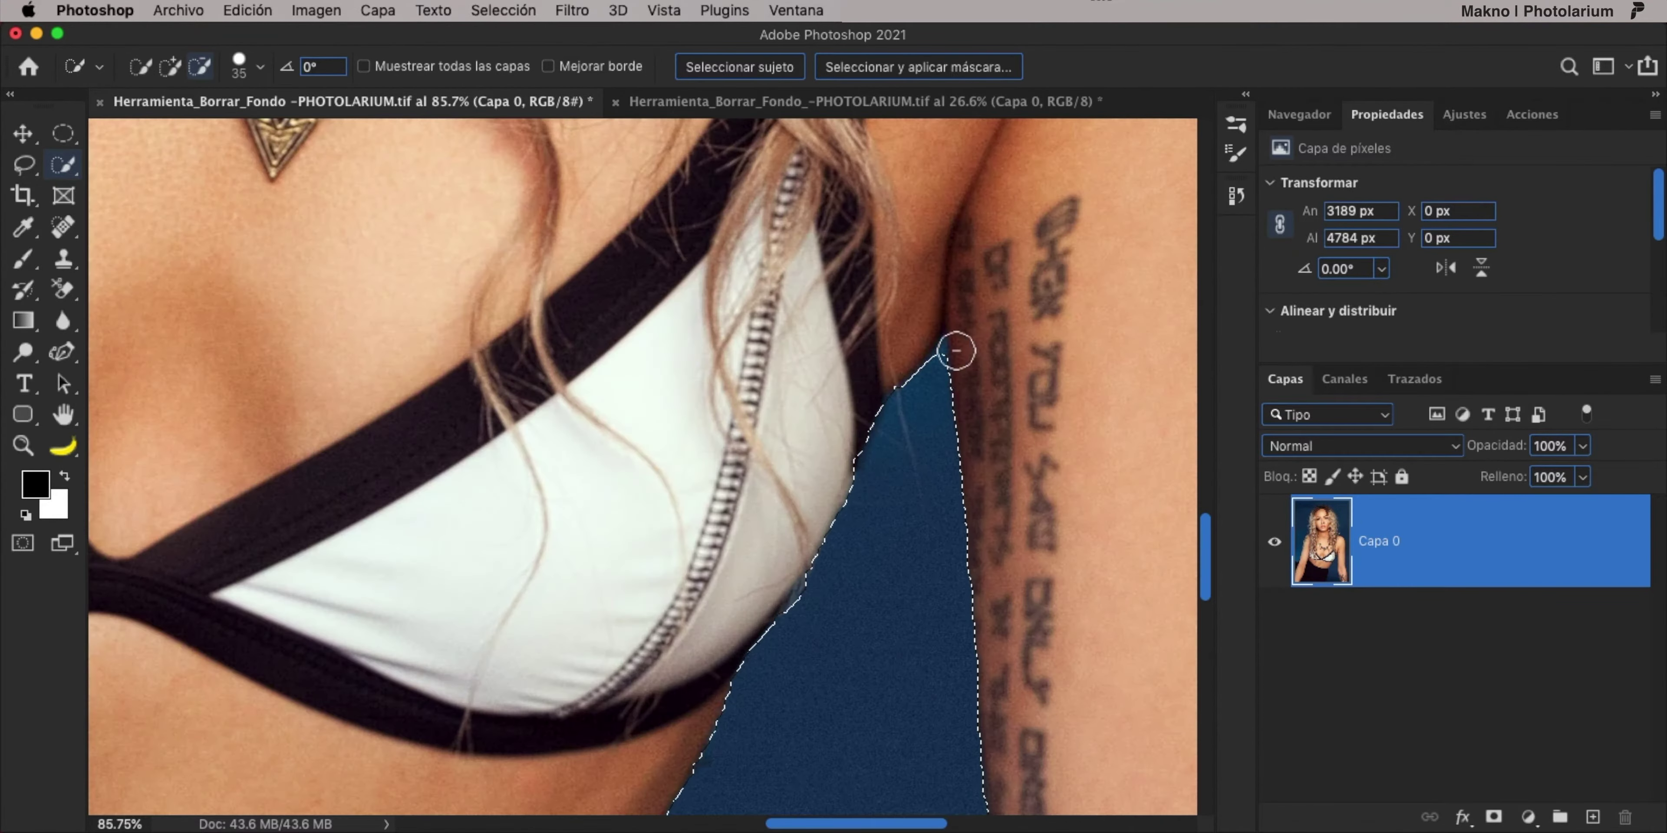
left_click_drag(956, 347, 925, 427)
key("h")
key("super+0")
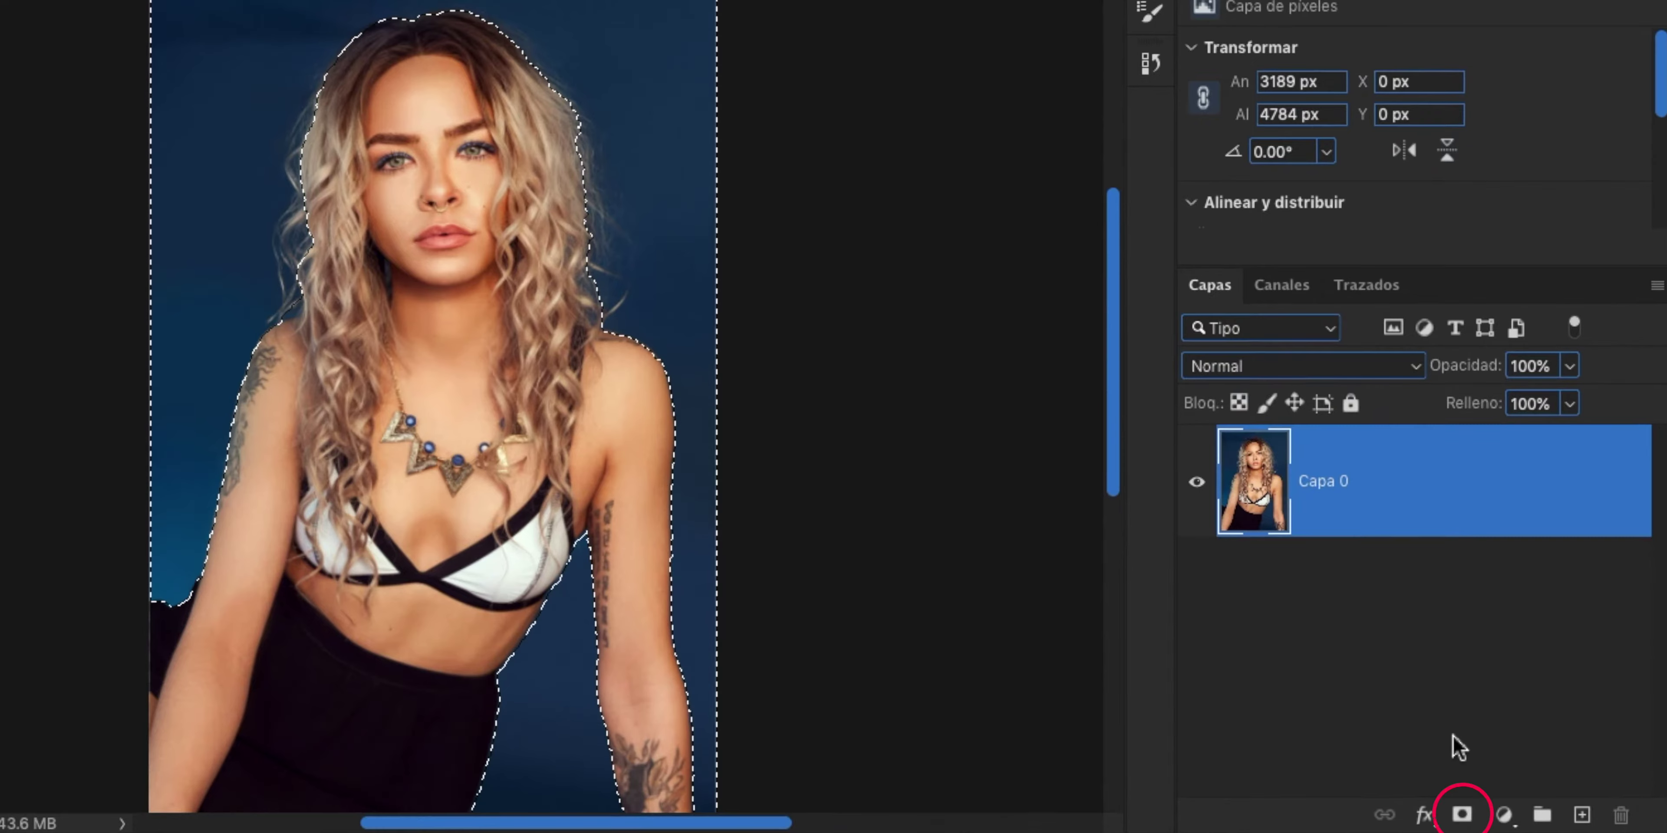
Mask Capa 0 to hide the blue backdrop, after trying and undoing an inverted mask.
left_click(1493, 818)
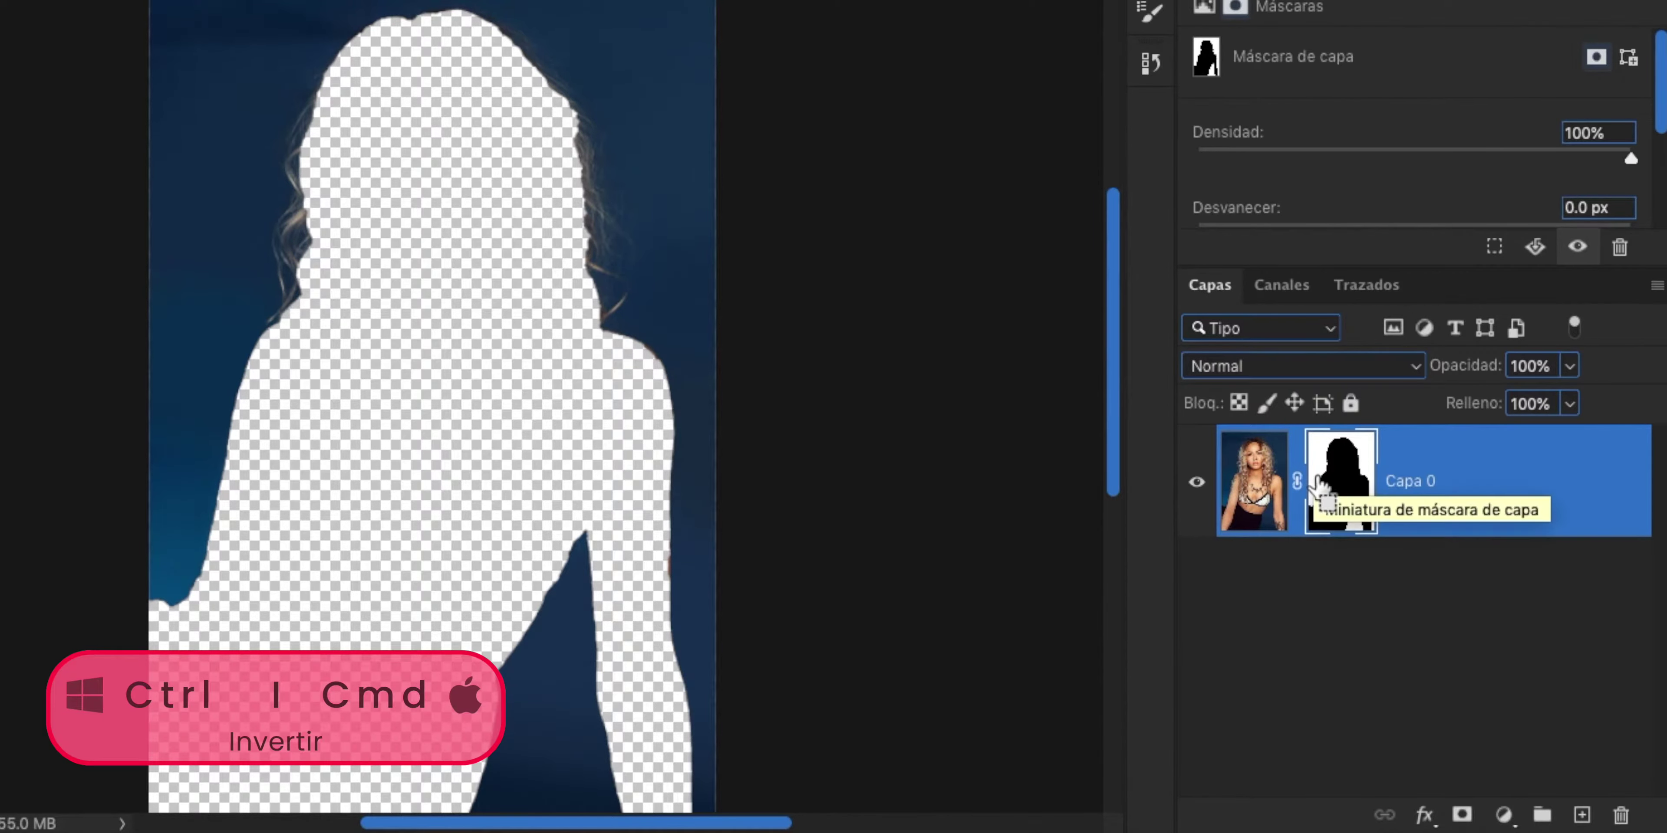
key("ctrl+i")
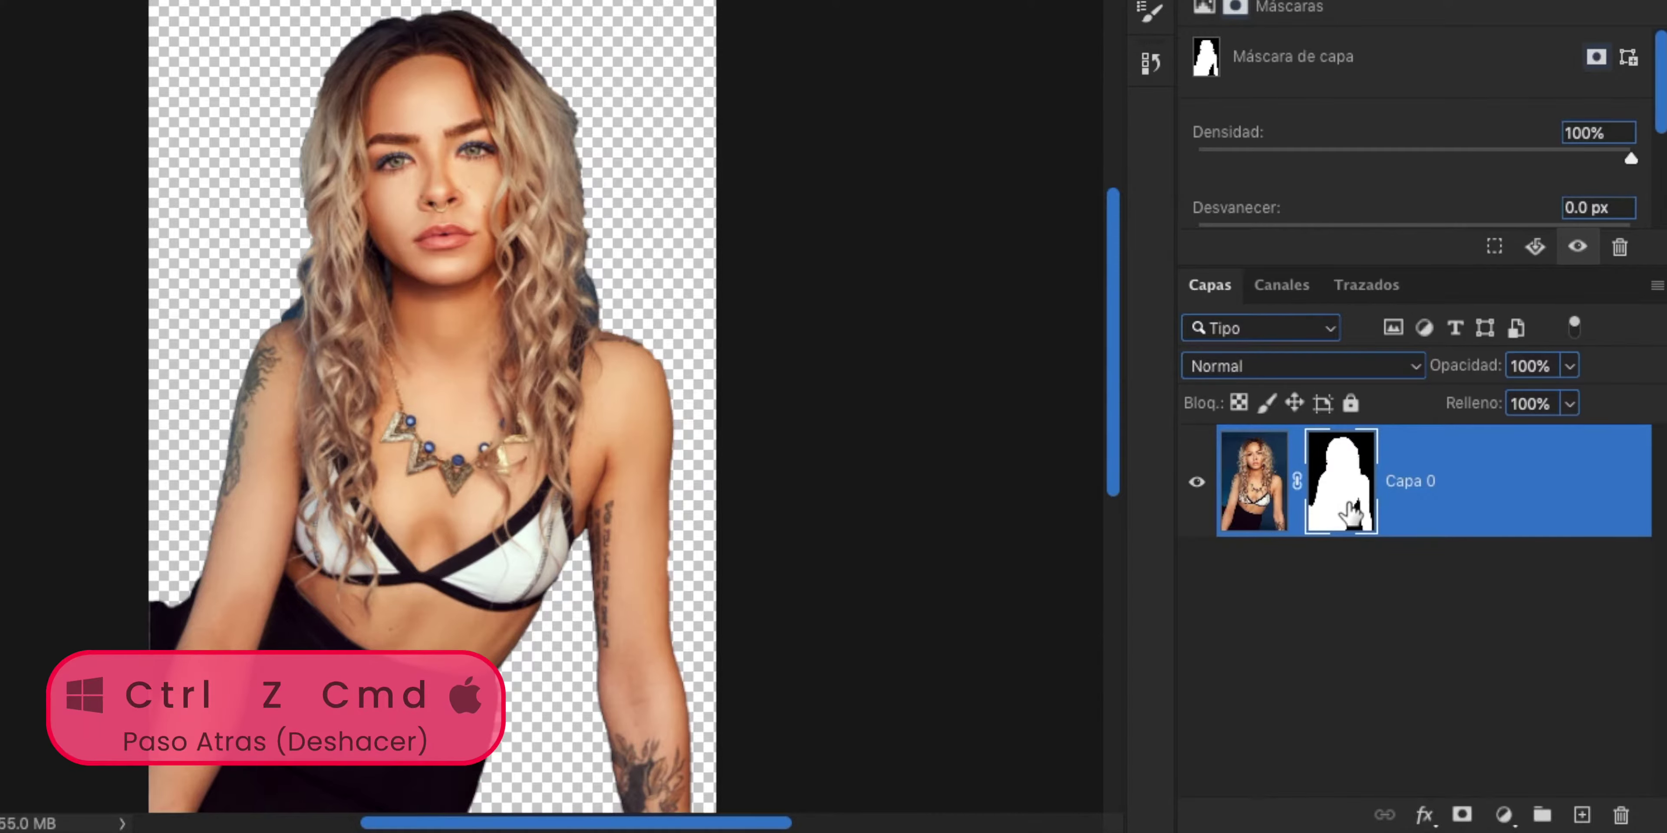
key("ctrl+z")
key("ctrl+z")
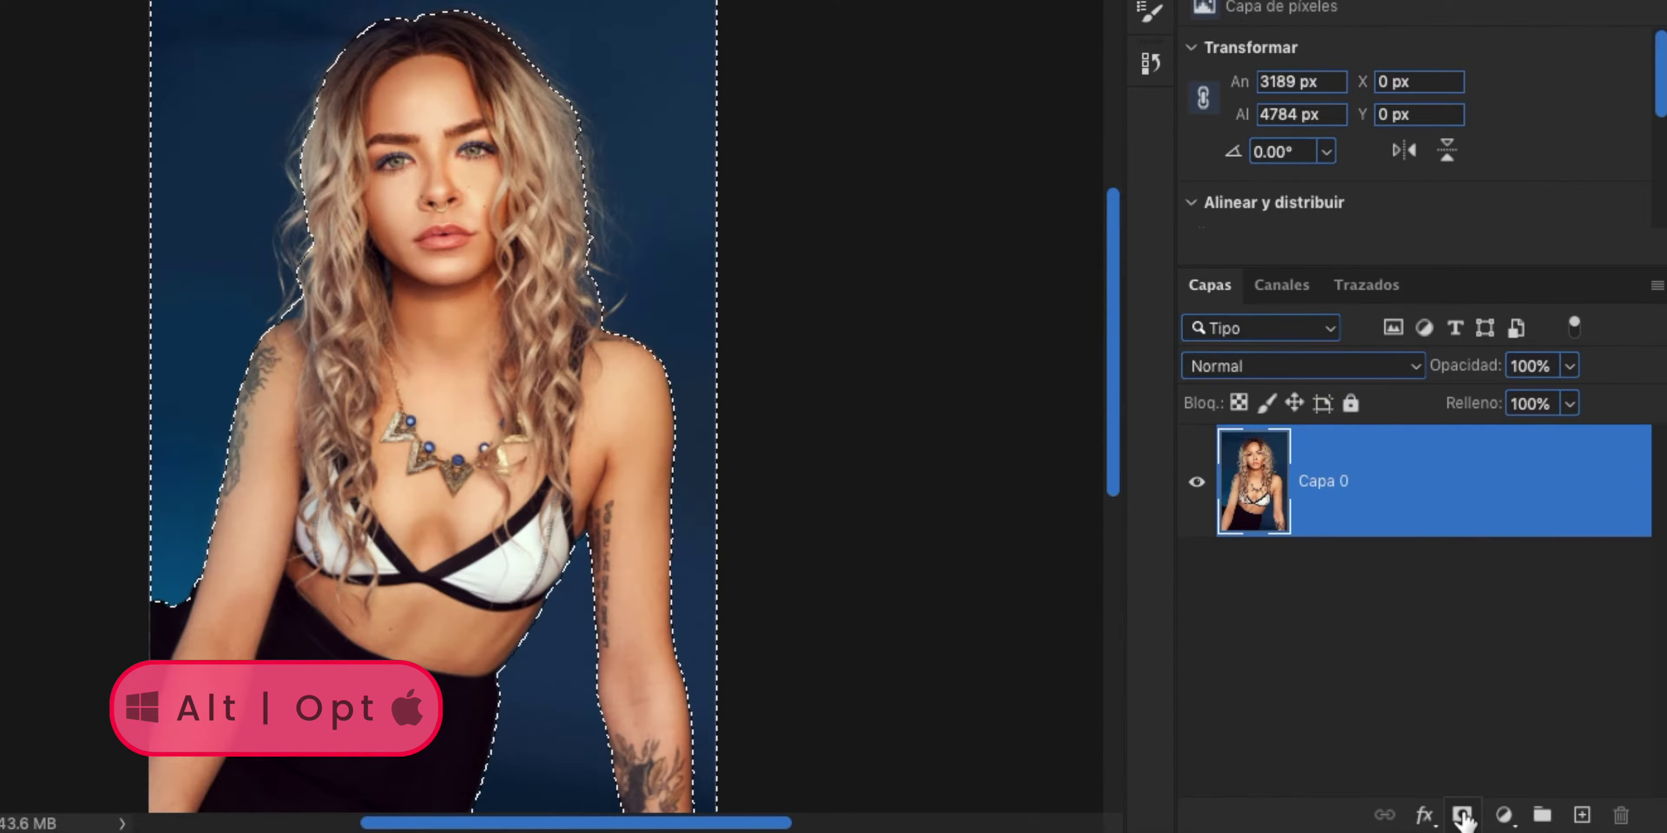
left_click(1462, 816)
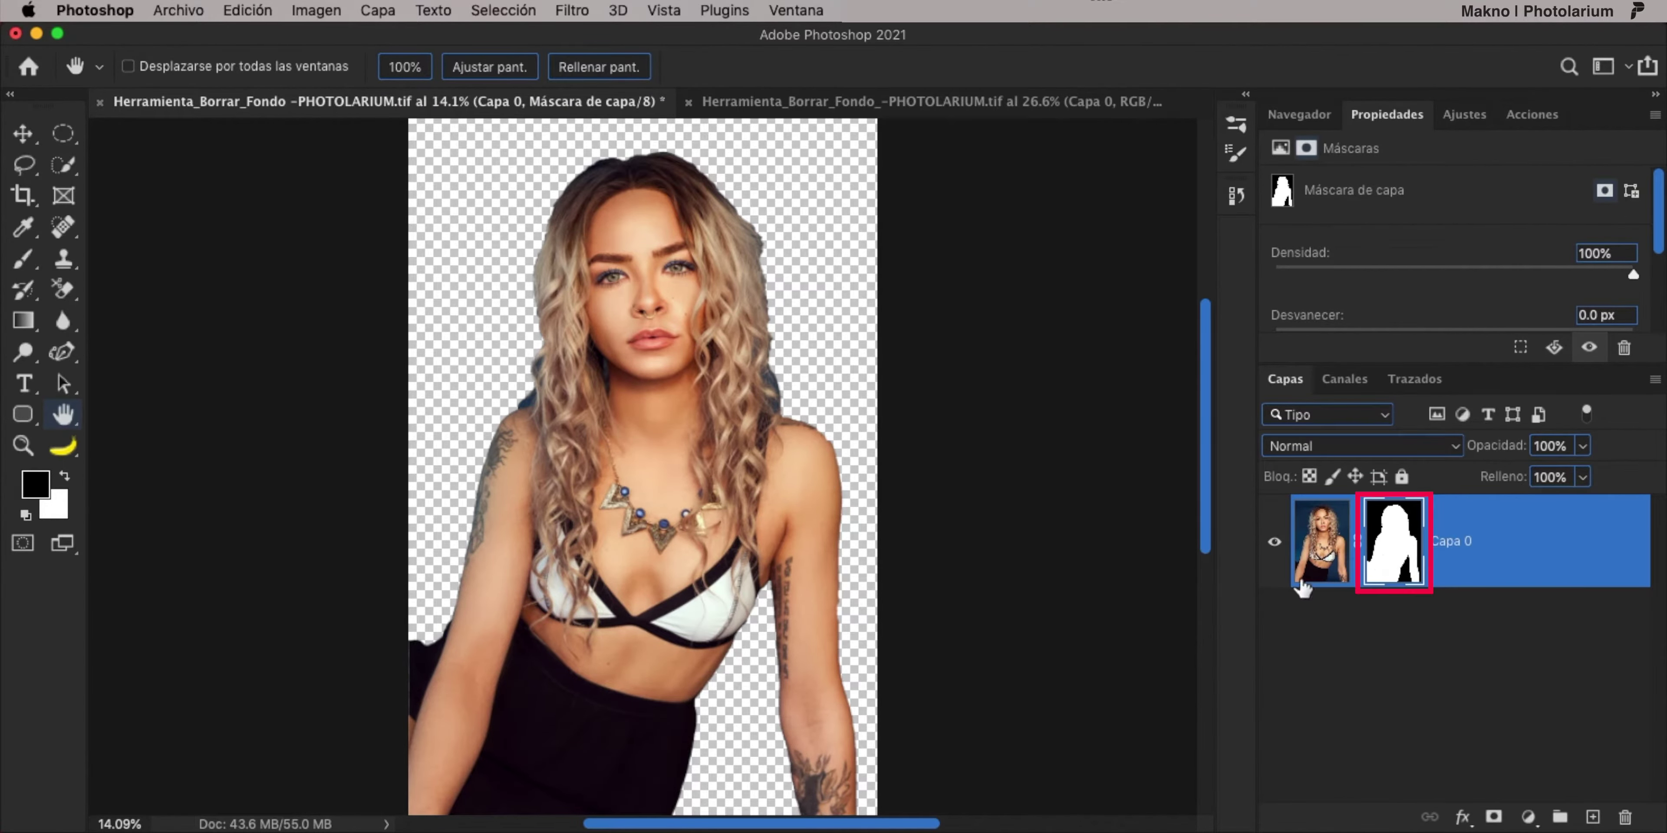
Open Seleccionar y aplicar máscara and brush the Refine Edge tool along the hair.
left_click(500, 10)
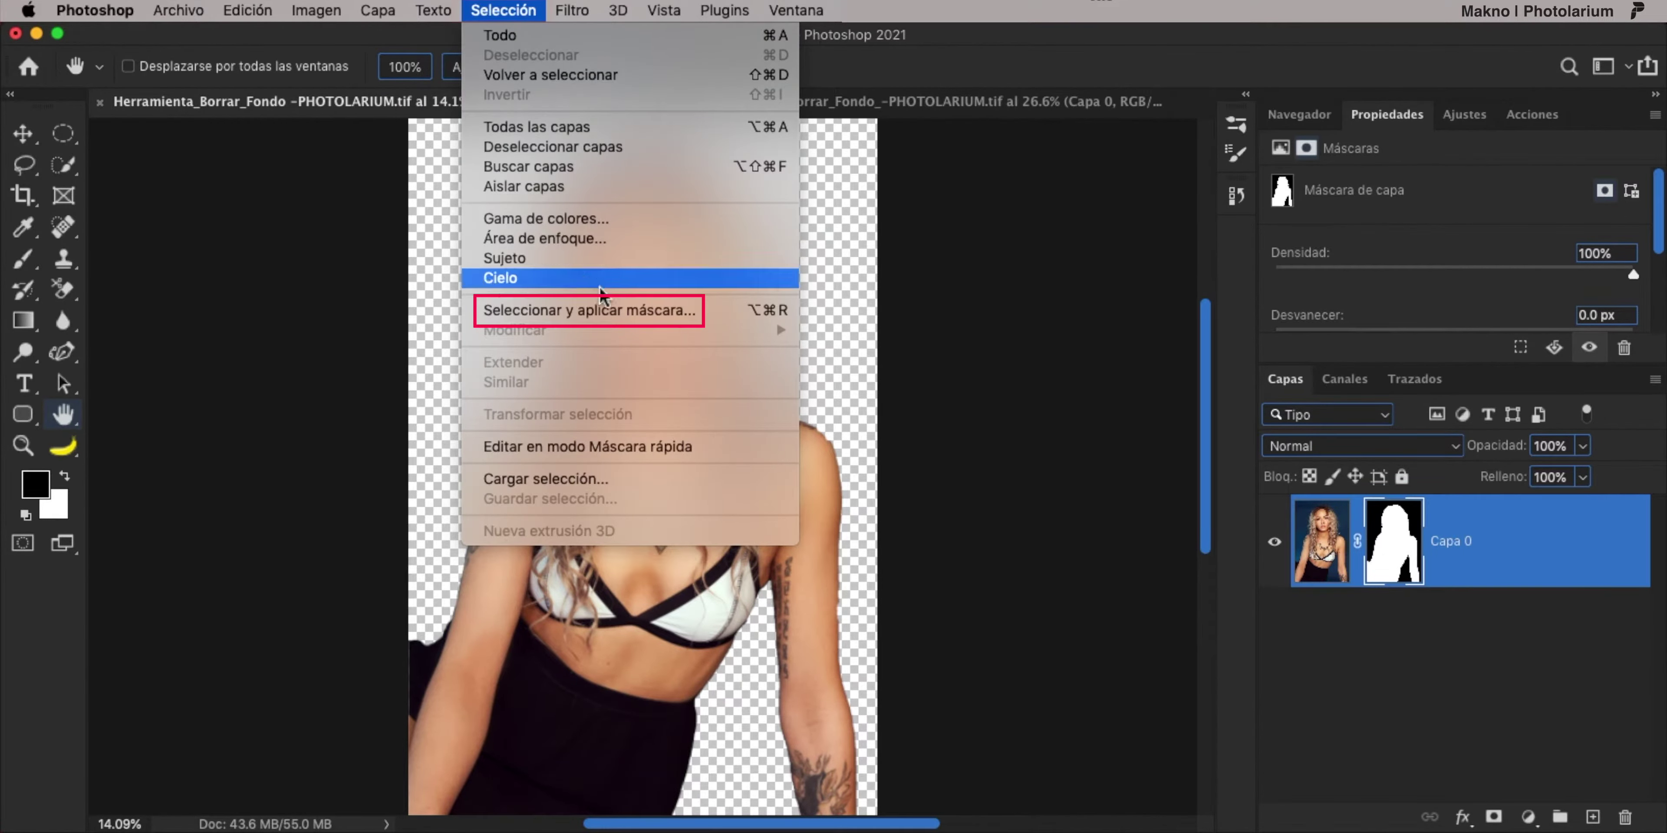
left_click(614, 312)
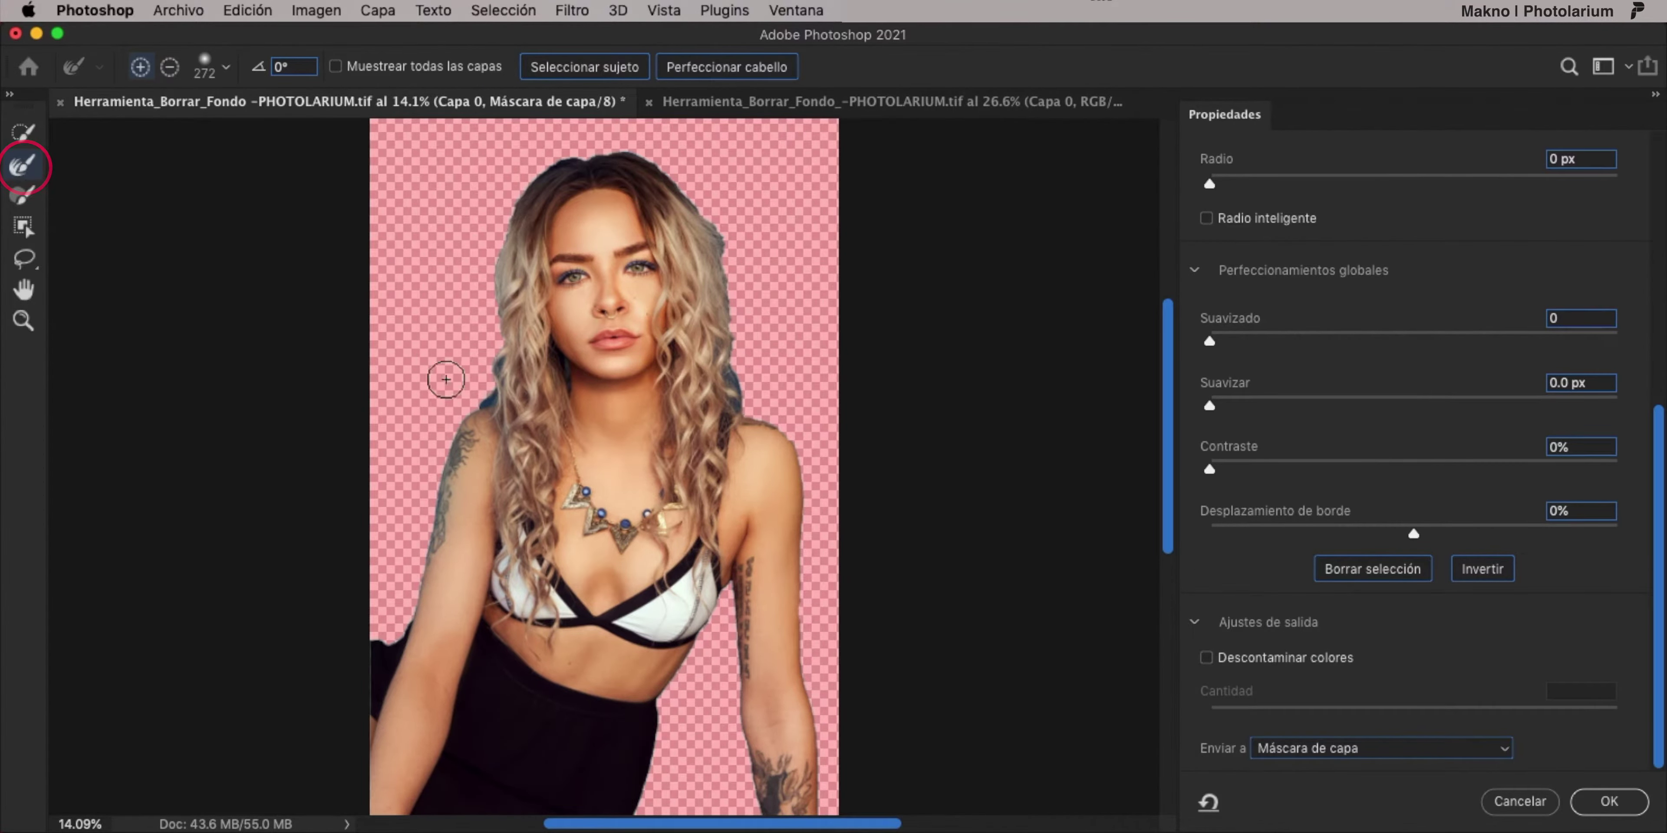
left_click_drag(503, 408, 507, 350)
mouse_move(530, 224)
left_mouse_down()
mouse_move(586, 174)
mouse_move(666, 207)
mouse_move(734, 411)
mouse_move(728, 340)
left_mouse_up()
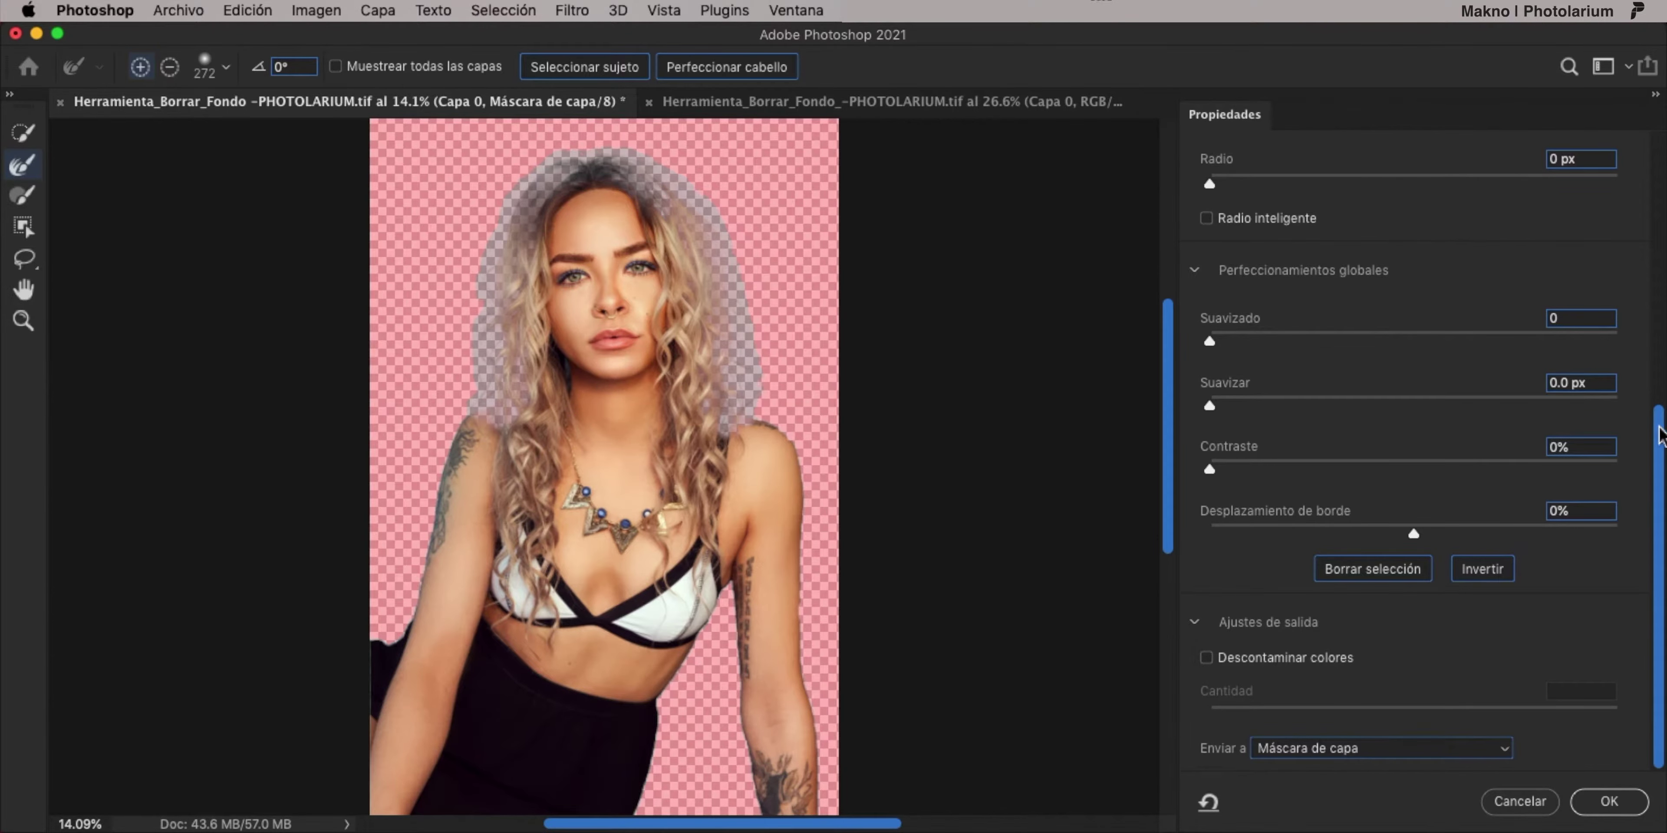
Preview the mask in Blanco y negro mode and apply the refined edges.
scroll(1659, 434, "up", 10)
left_click(1372, 229)
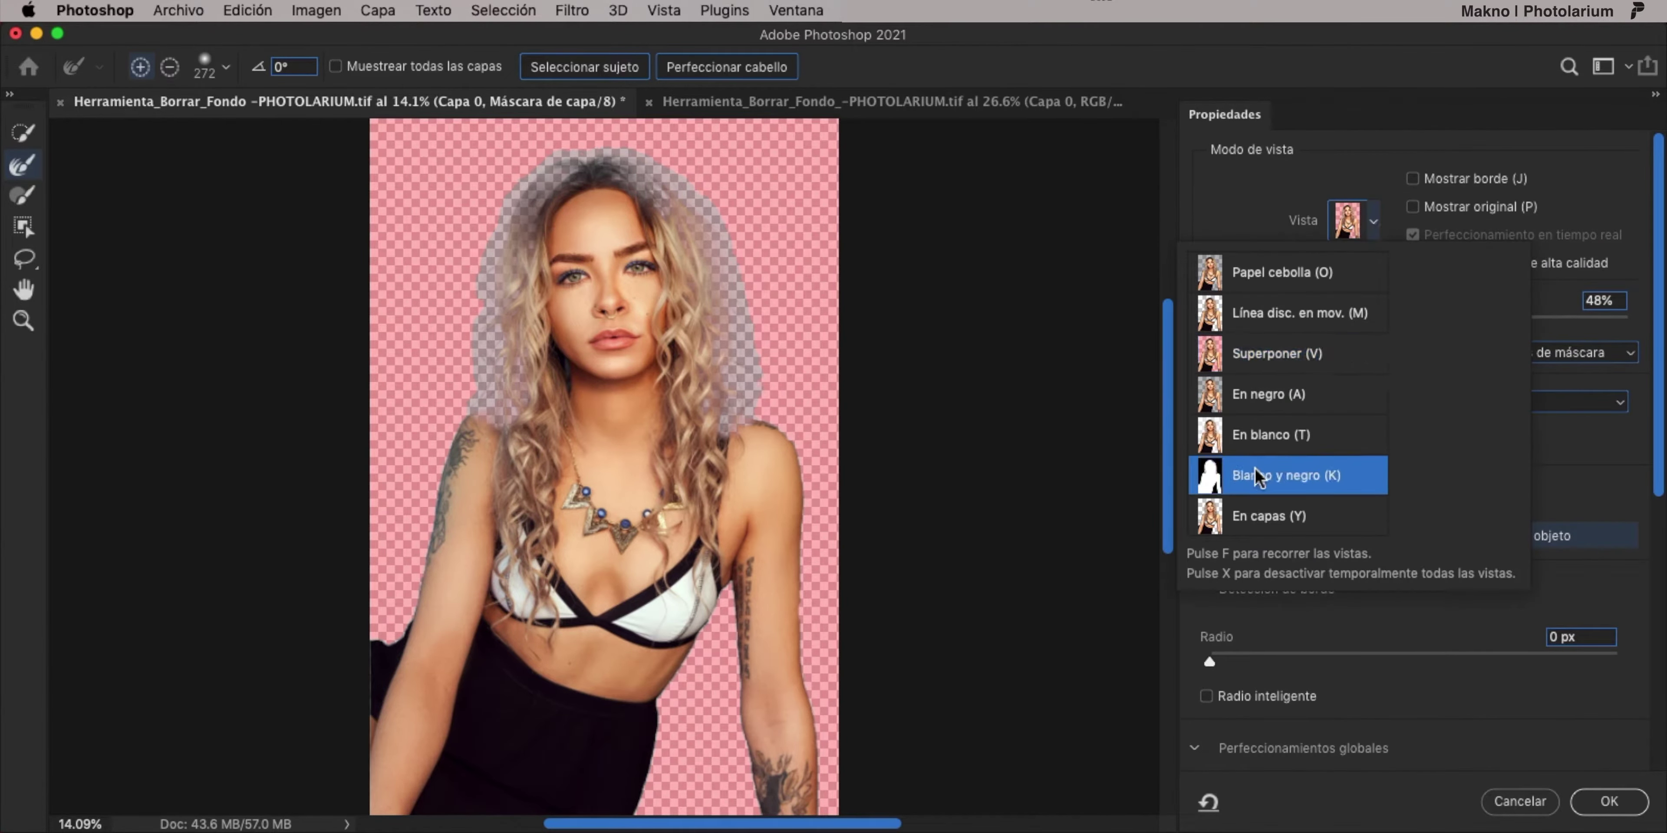
left_click(1271, 475)
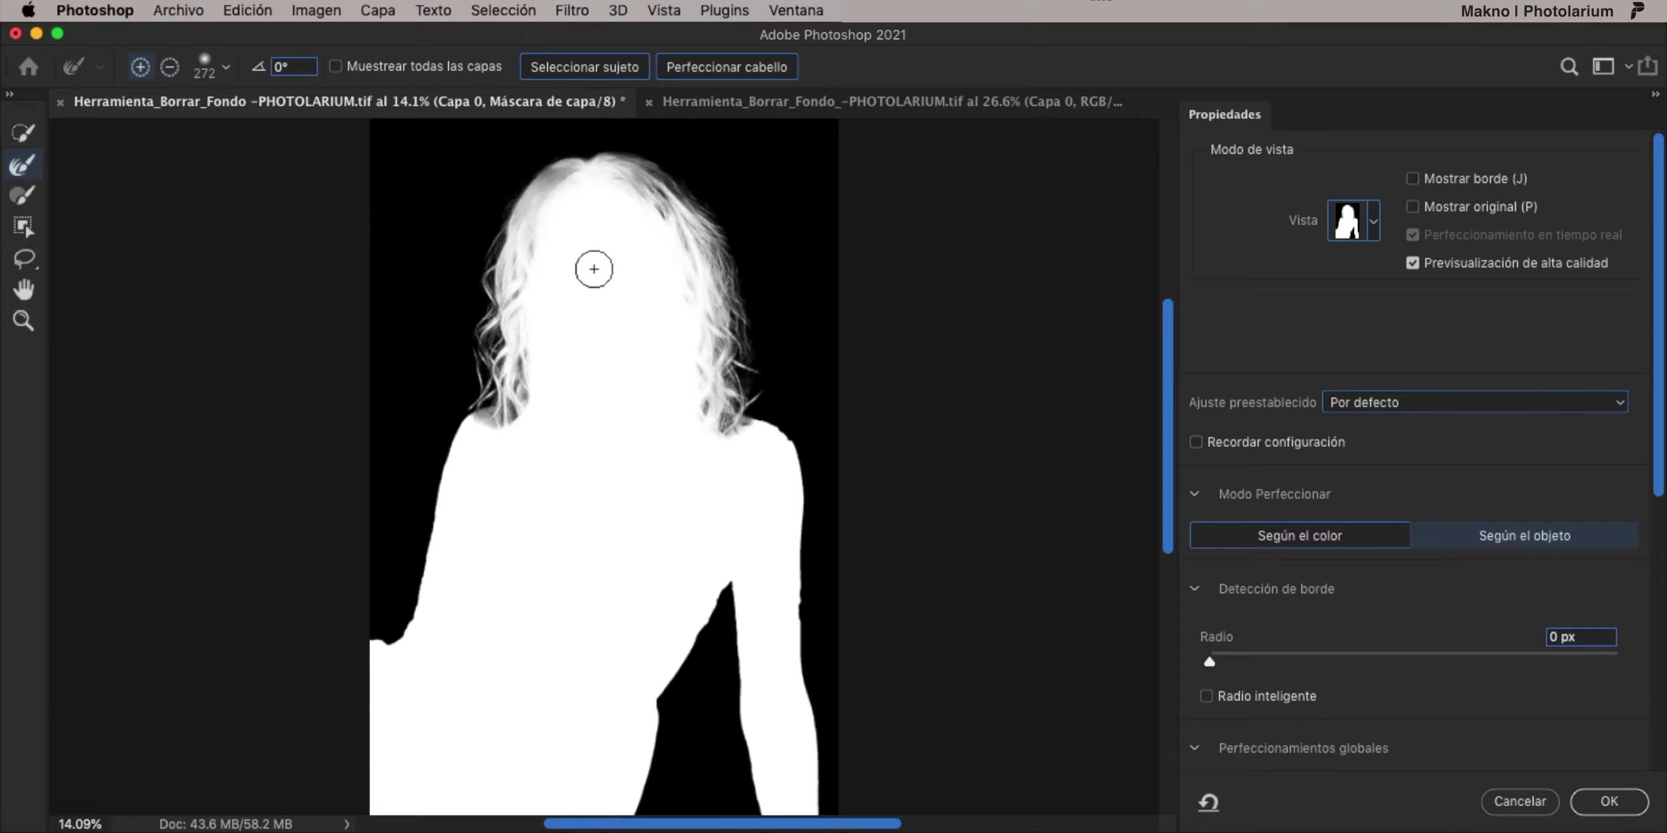
scroll(1656, 424, "down", 10)
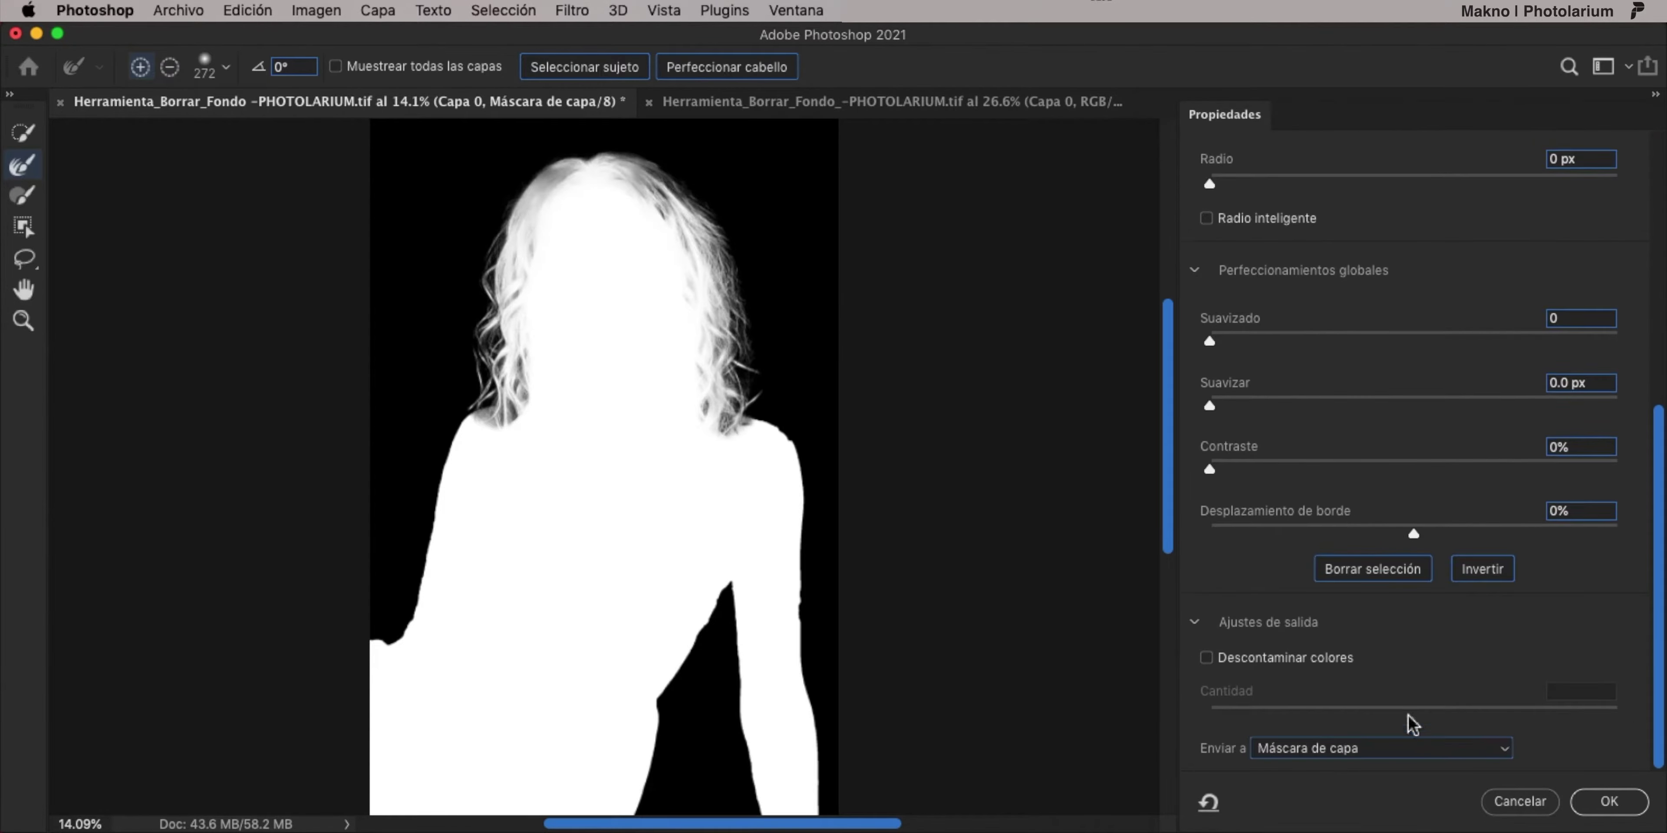
left_click(1611, 802)
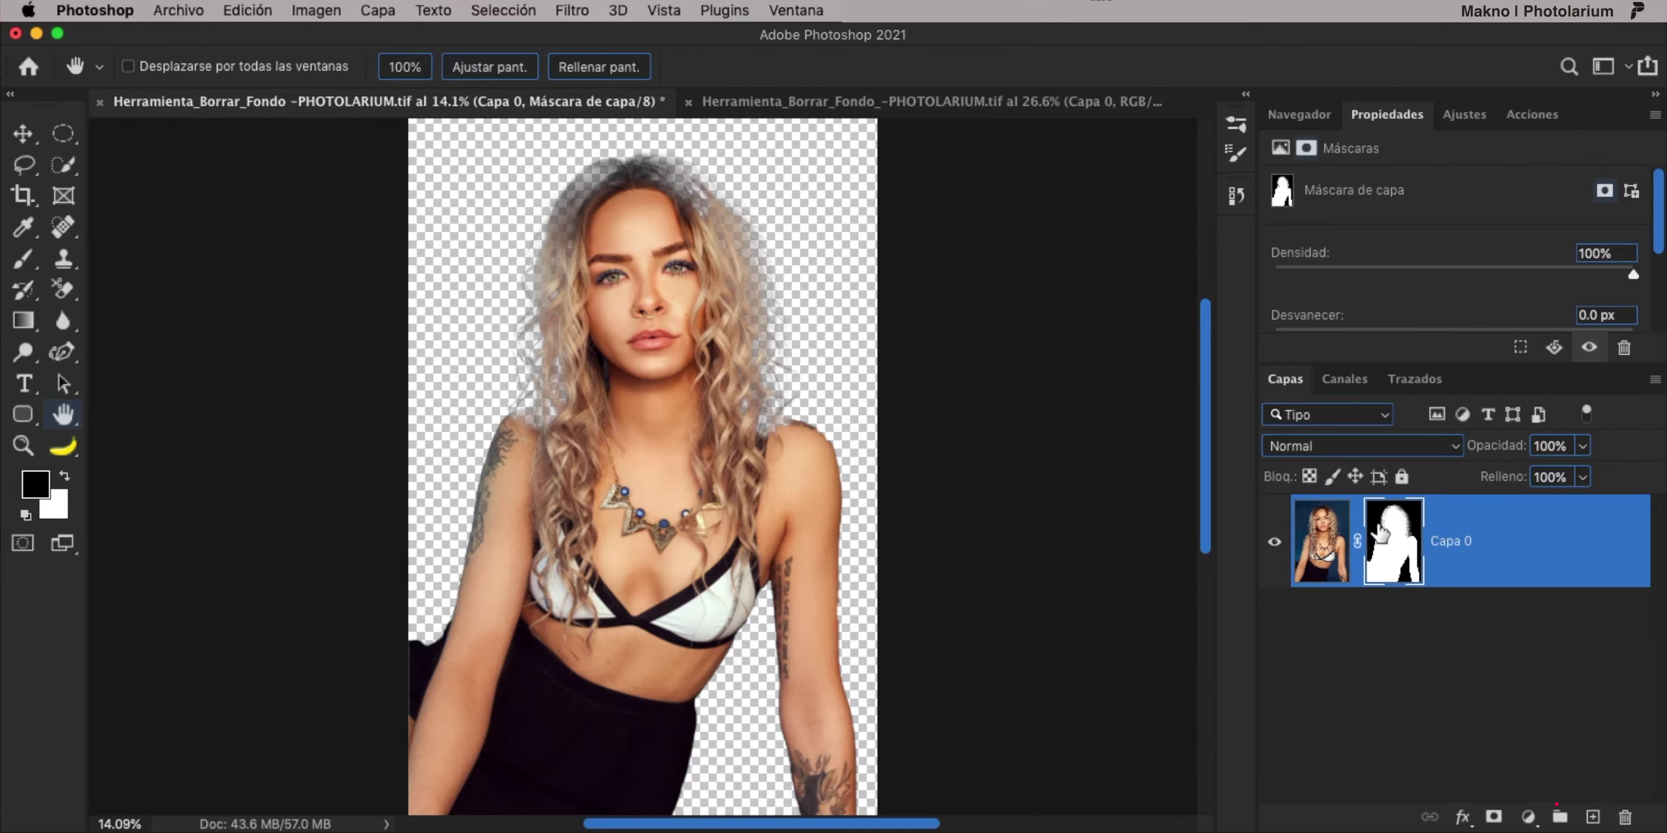
Add a dark grey solid-colour fill layer and move it beneath Capa 0.
left_click(1530, 819)
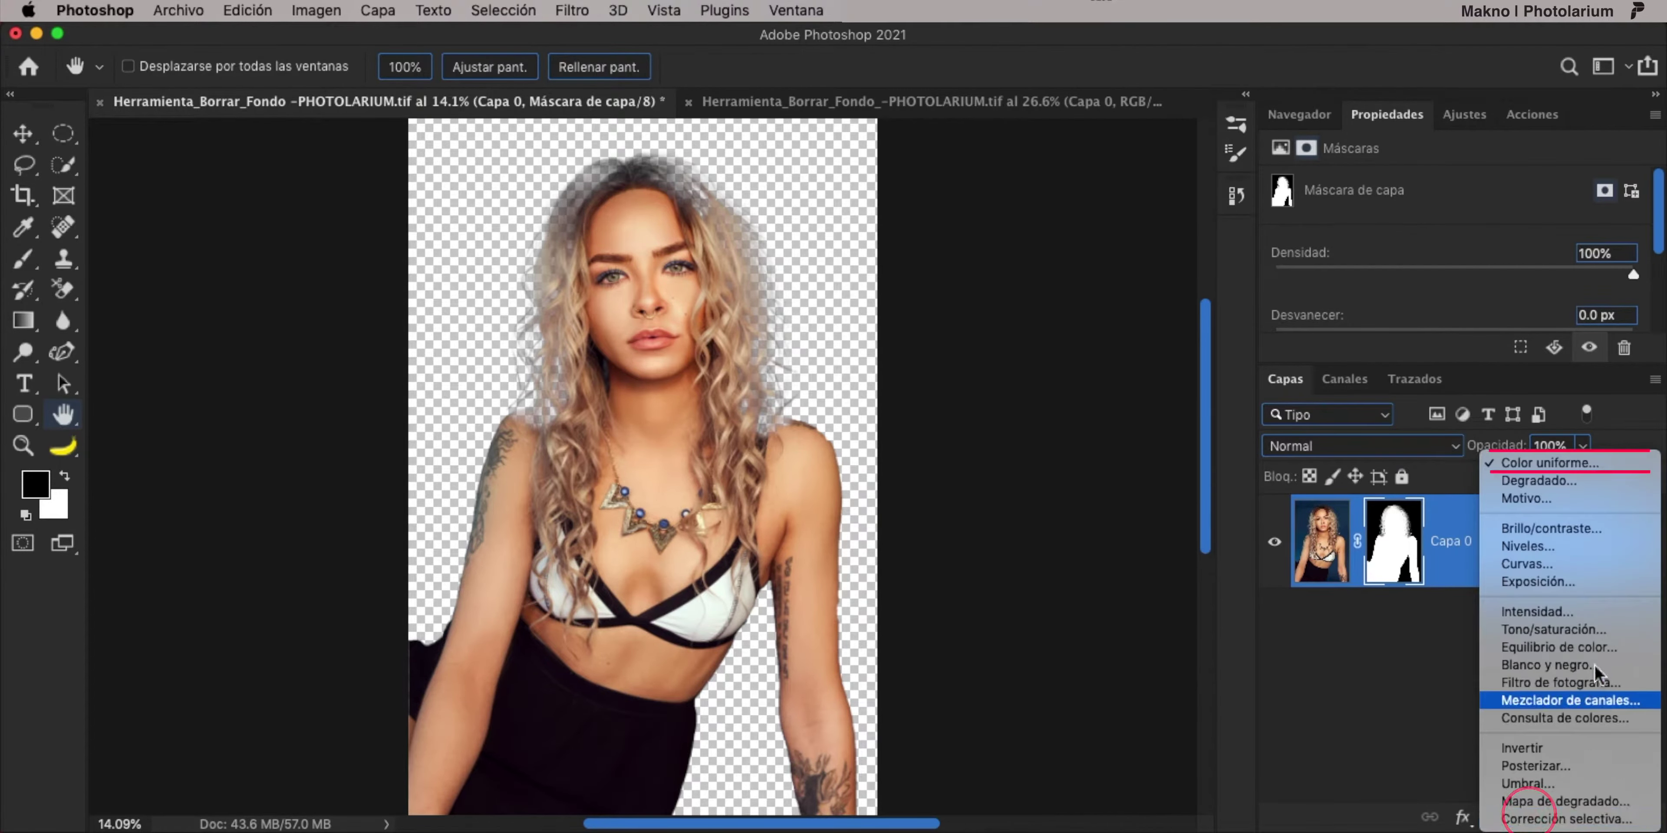
left_click(1589, 463)
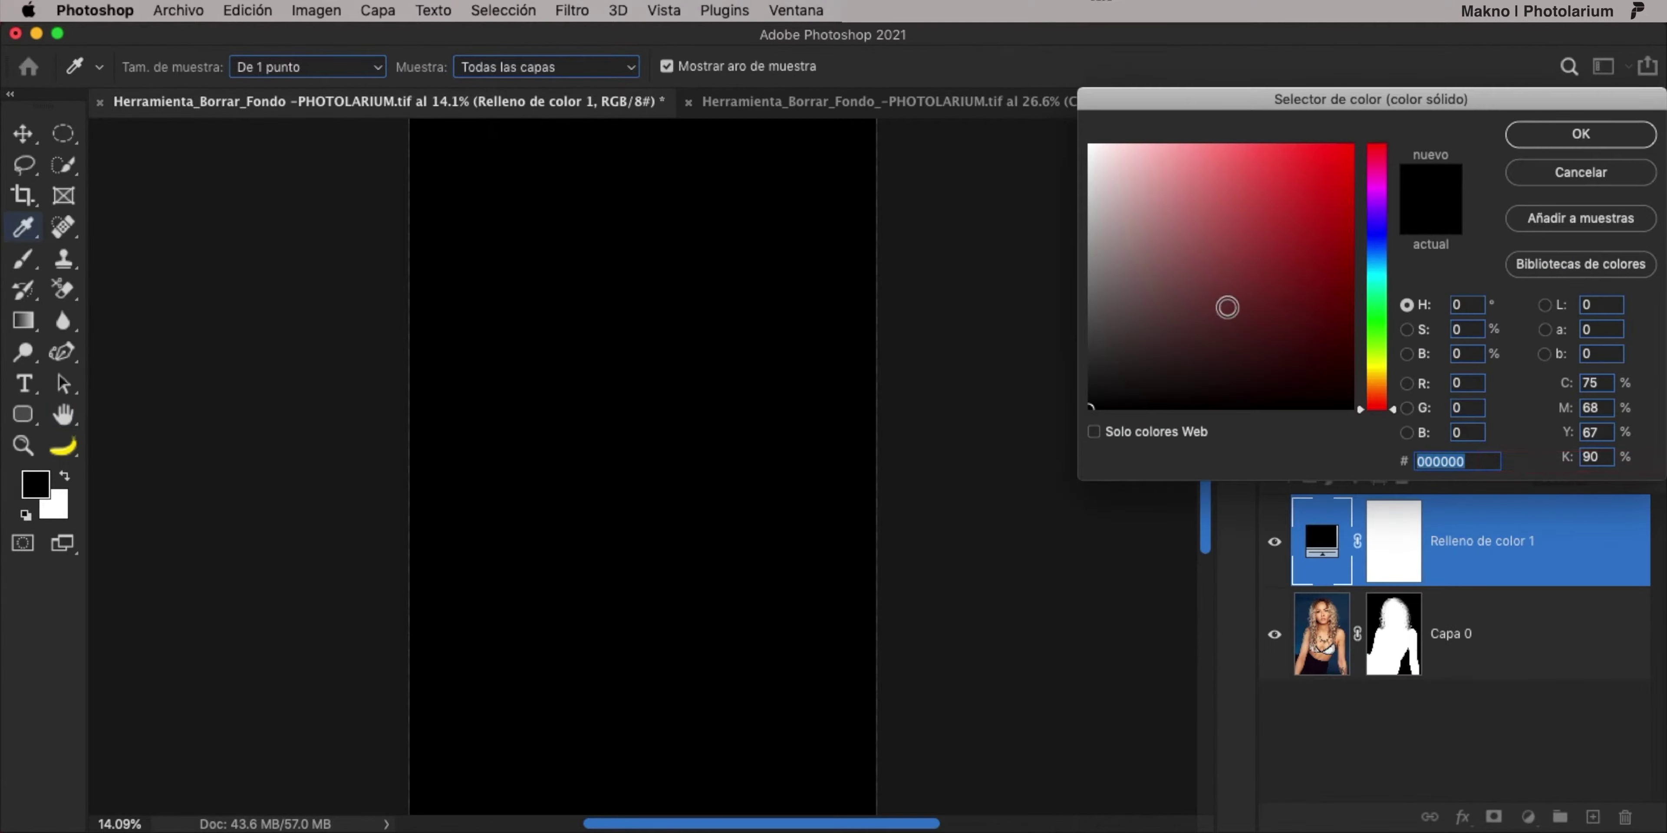
mouse_move(1101, 391)
left_mouse_down()
mouse_move(1068, 304)
mouse_move(1062, 327)
left_mouse_up()
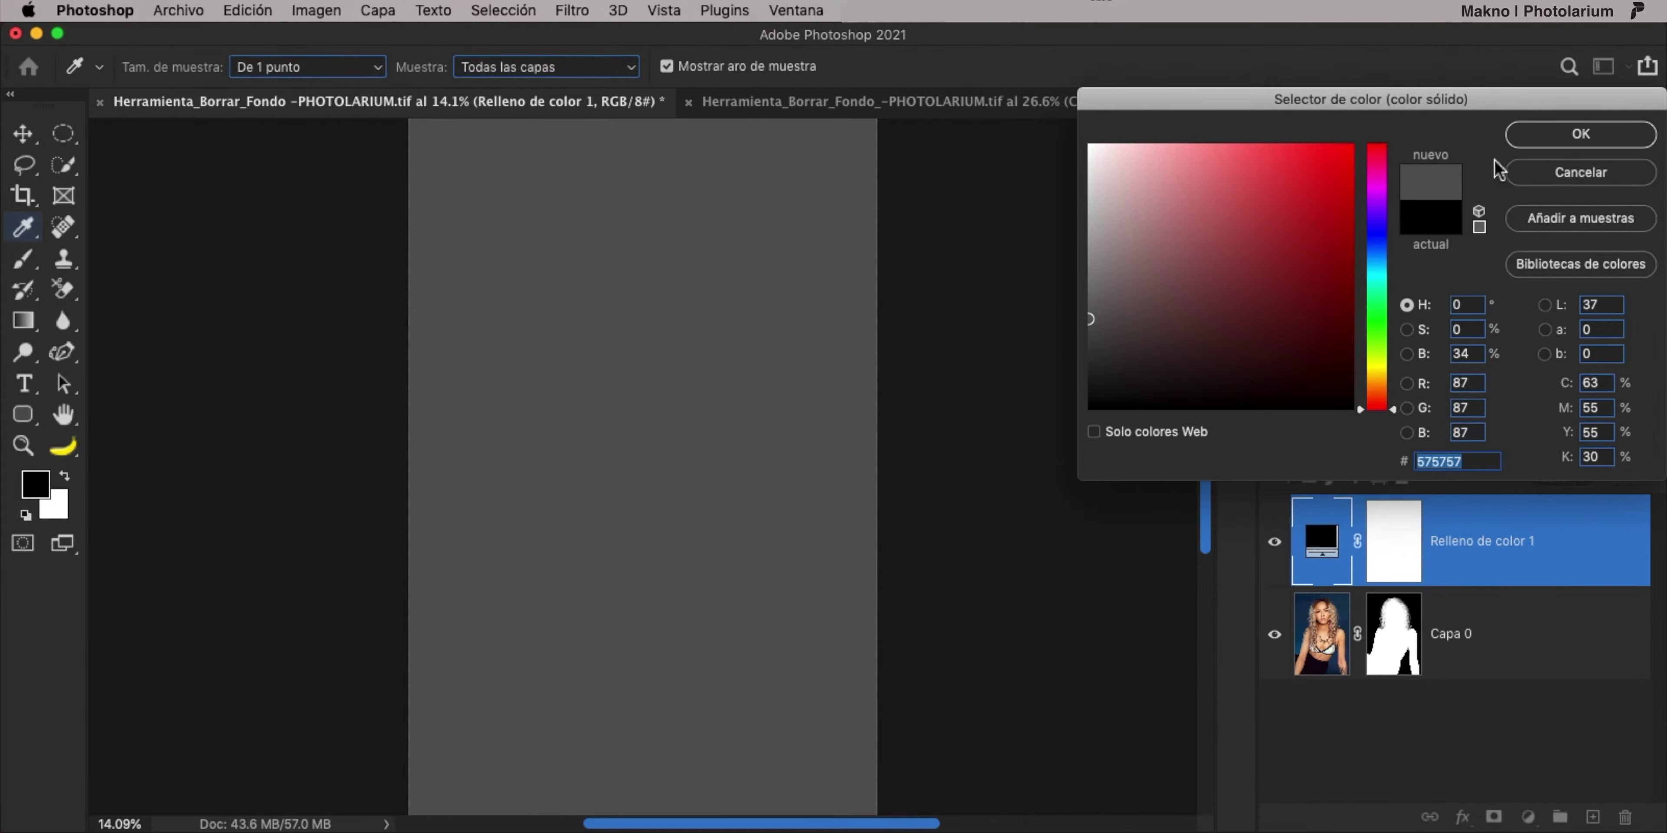
left_click(1585, 134)
left_click_drag(1553, 556, 1549, 725)
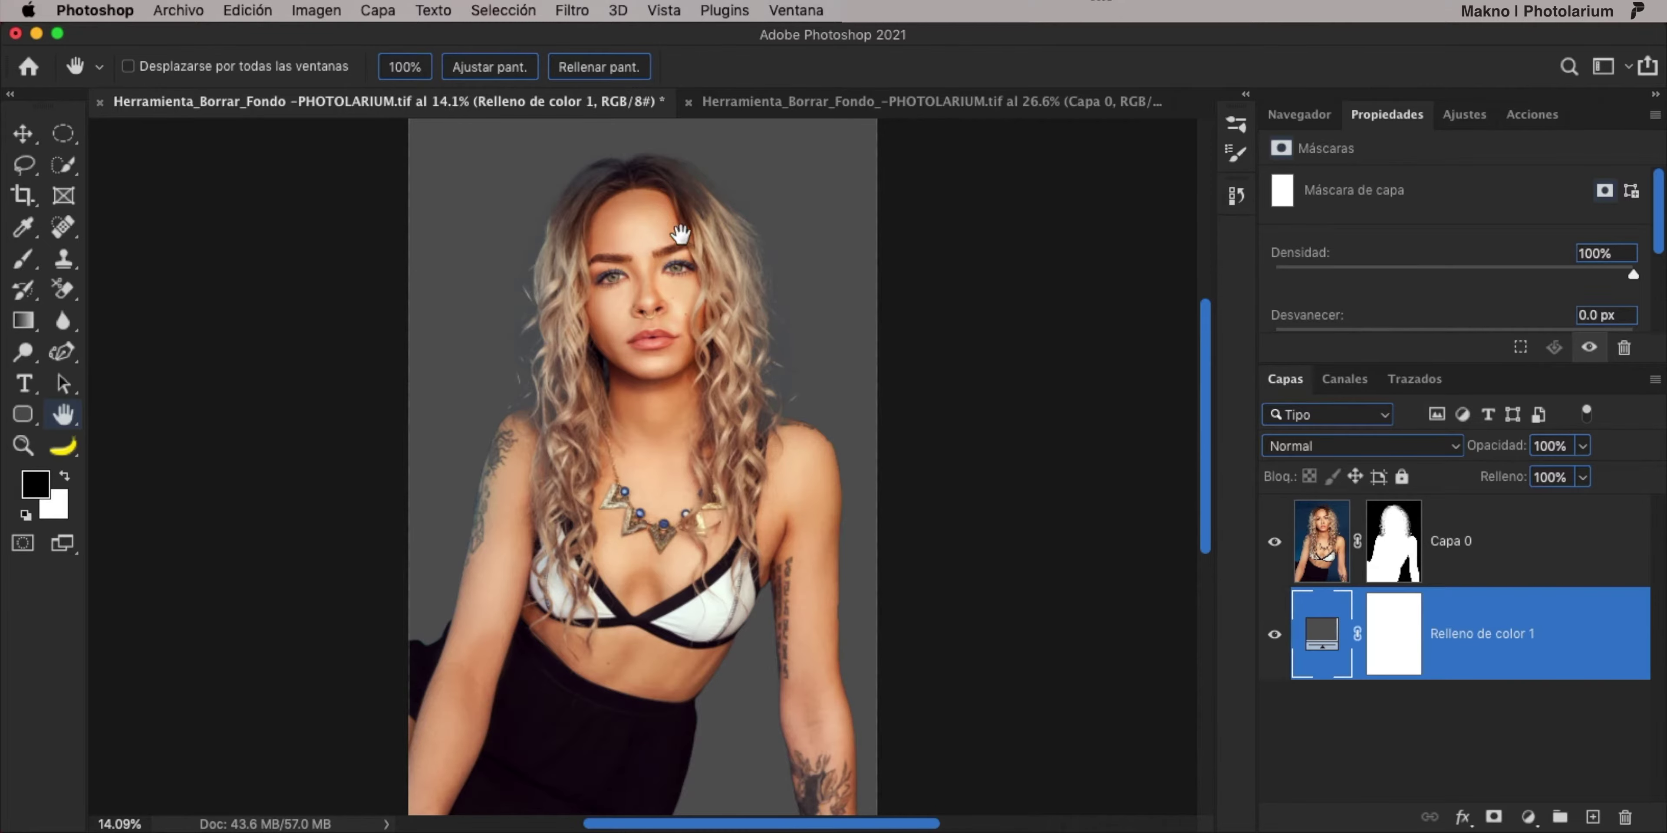
Zoom to the top of her hair and target Capa 0's layer mask.
mouse_move(616, 167)
left_mouse_down()
mouse_move(718, 223)
mouse_move(718, 249)
left_mouse_up()
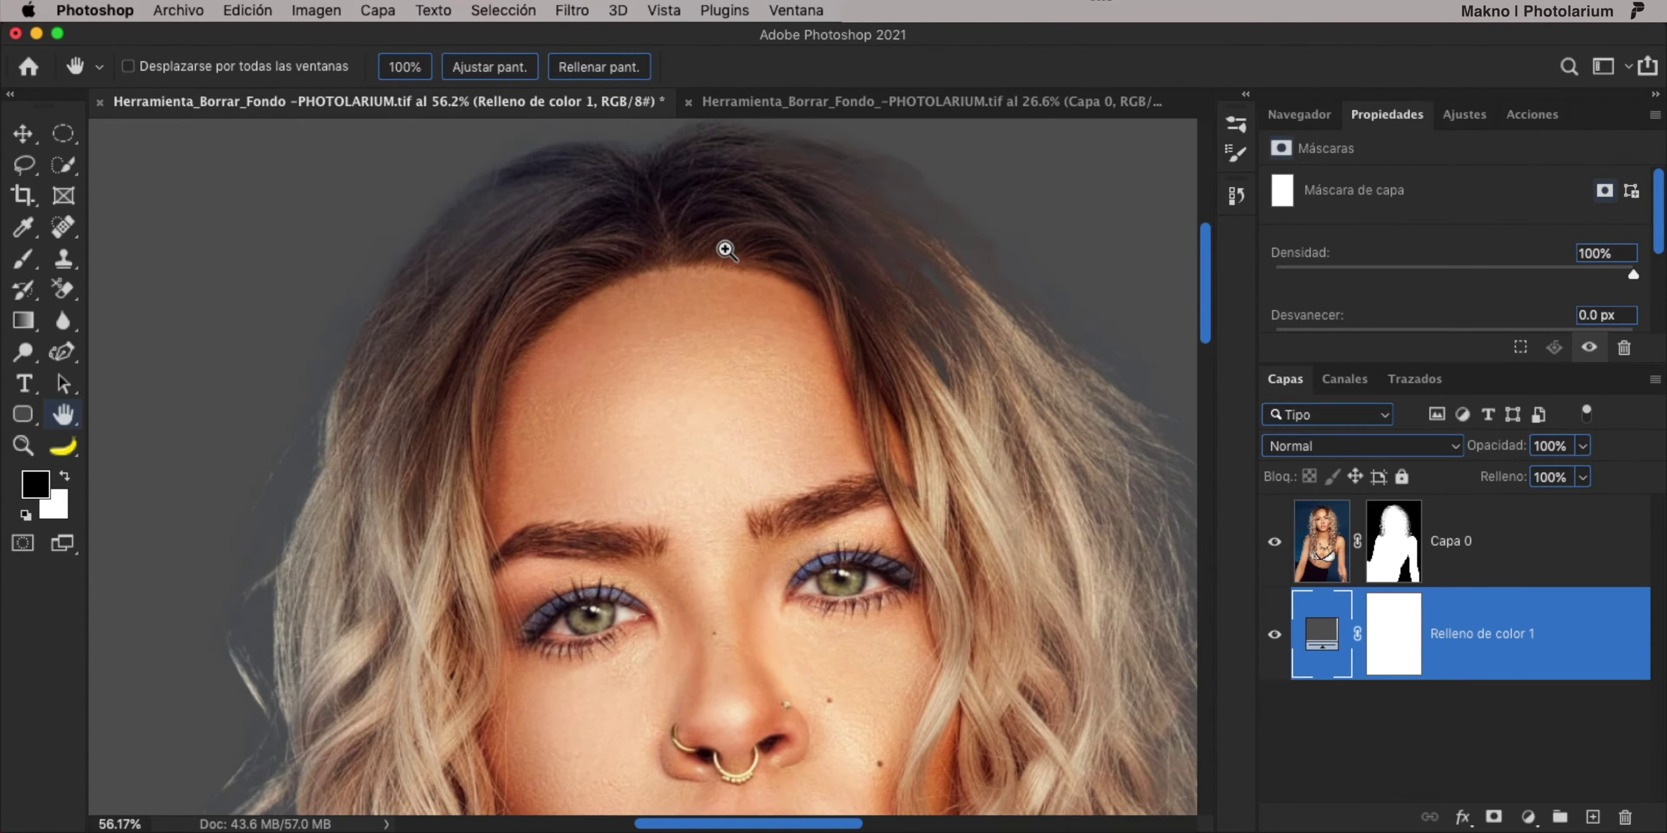
left_click_drag(867, 339, 853, 353)
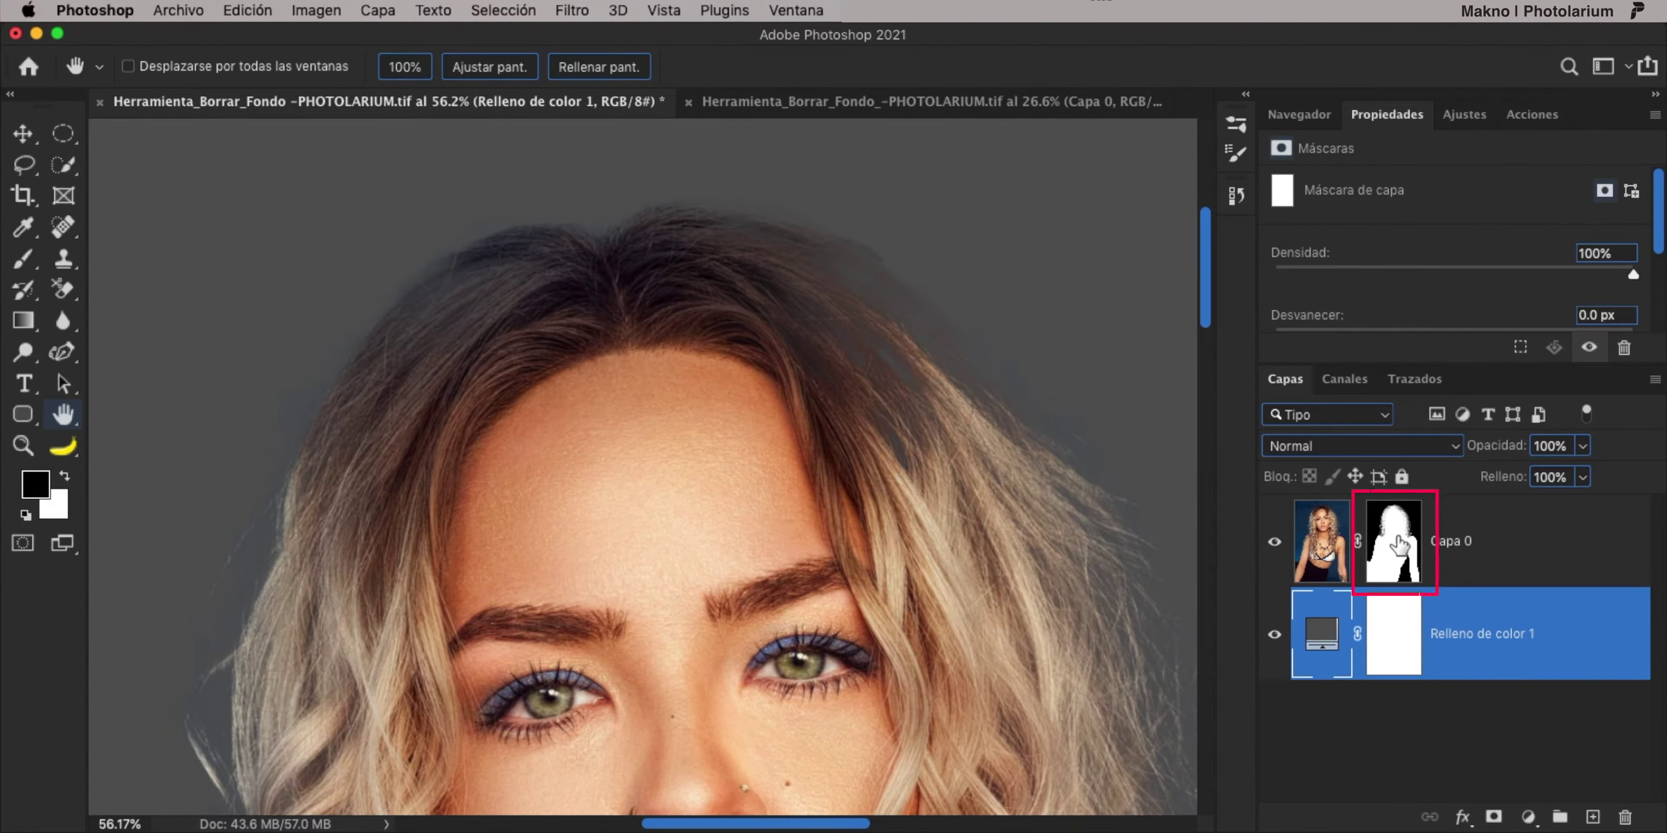
left_click(1398, 540)
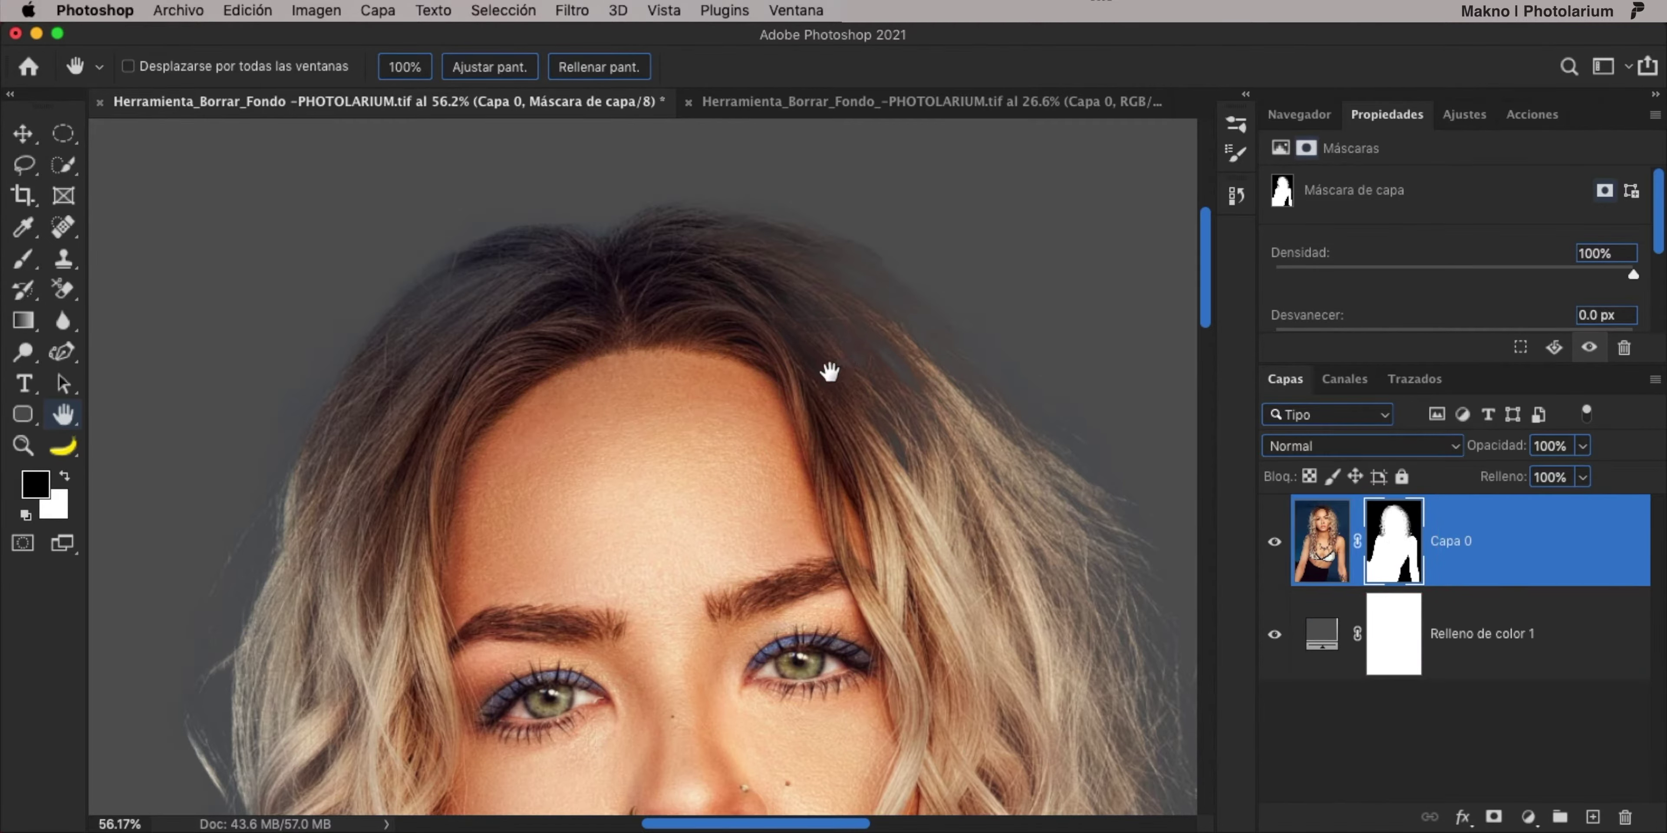
Brush the mask white to restore top-of-head hair and black to clean the shoulder edge.
left_click(23, 260)
key("x")
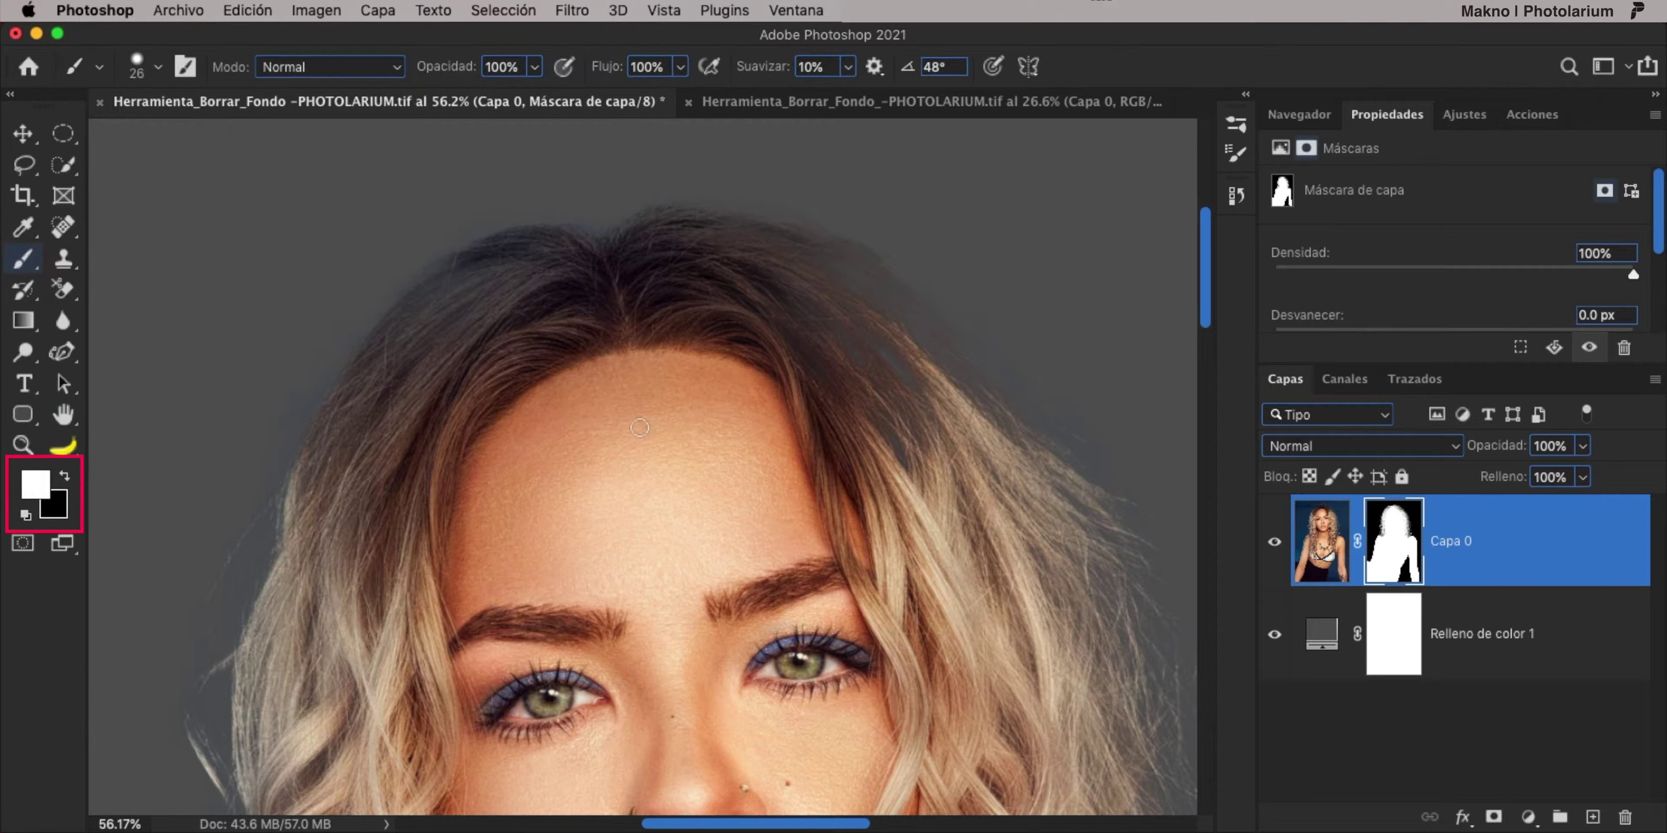
key("bracketright")
key("bracketright")
key("bracketright")
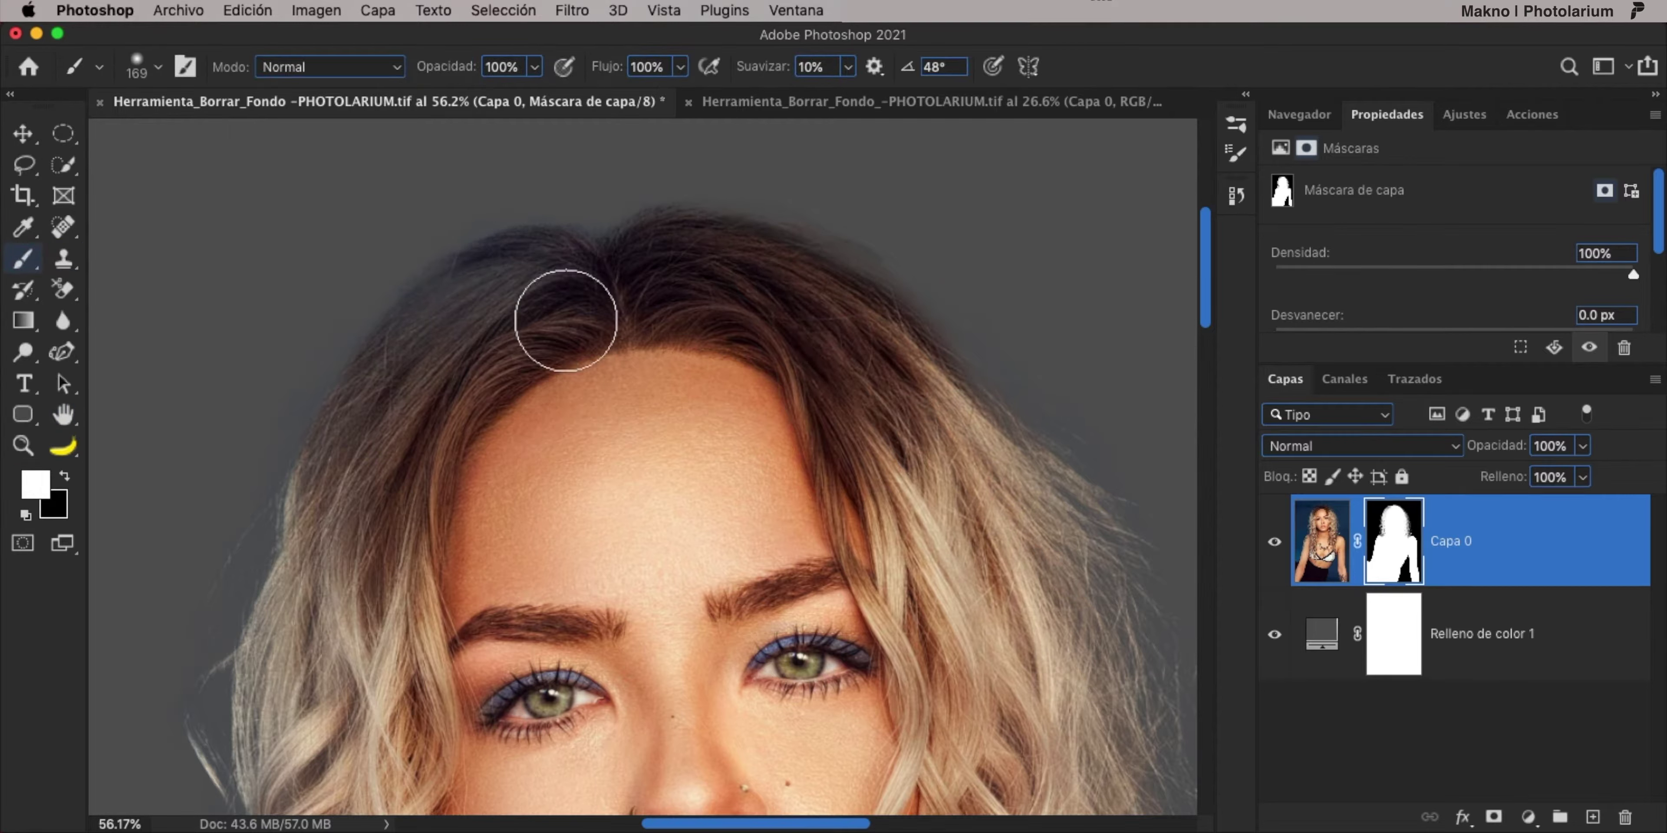
key("bracketleft")
key("bracketleft")
key("bracketleft")
scroll(518, 693, "down", 10)
scroll(278, 595, "right", 5)
key("x")
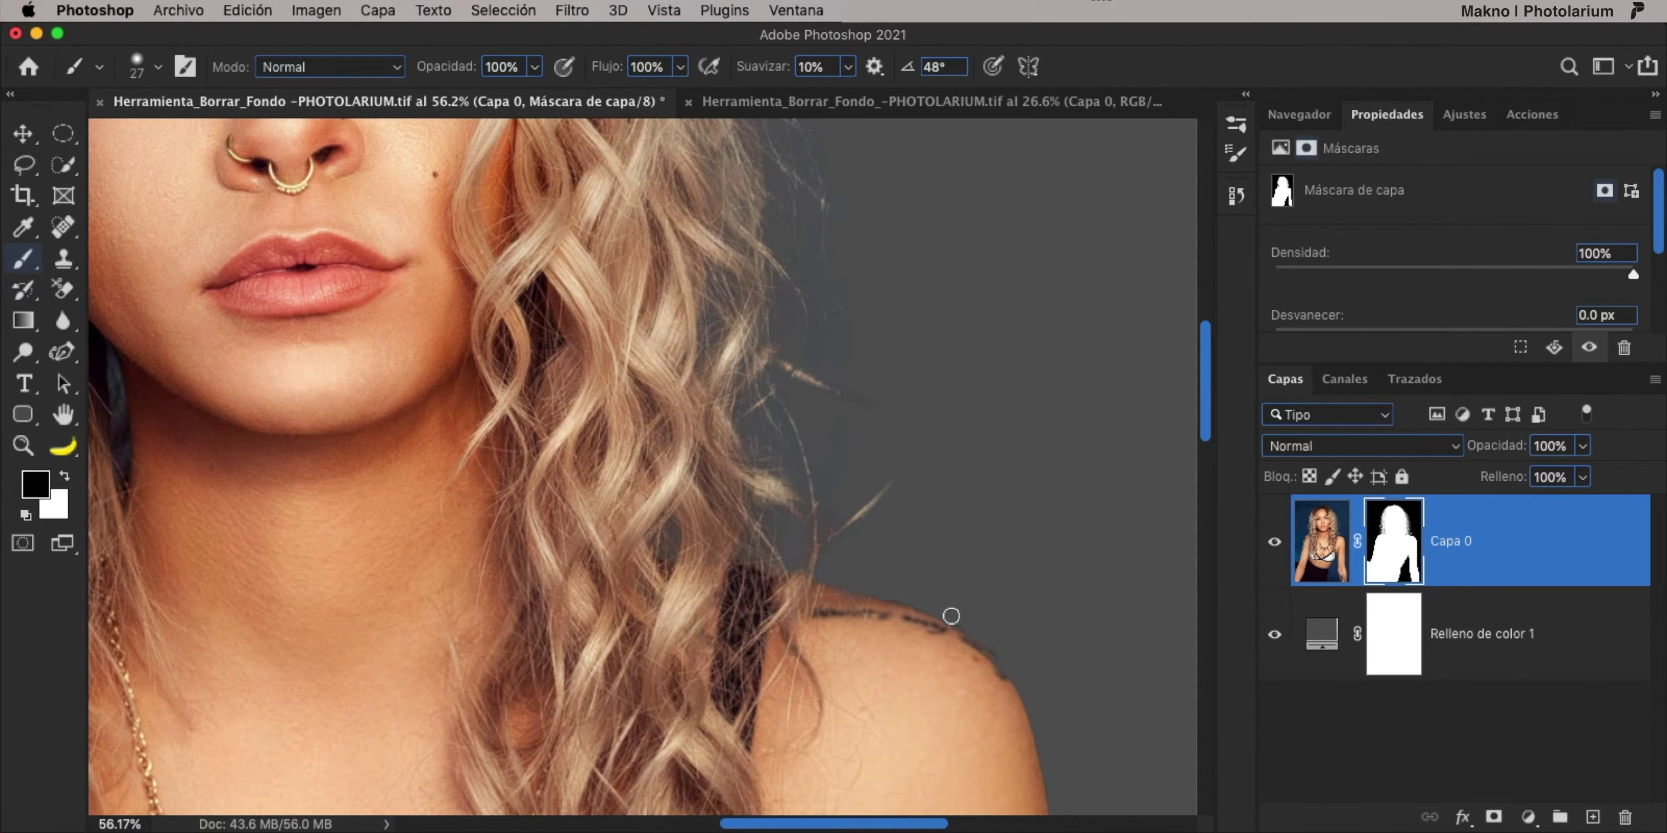
key("h")
key("ctrl+0")
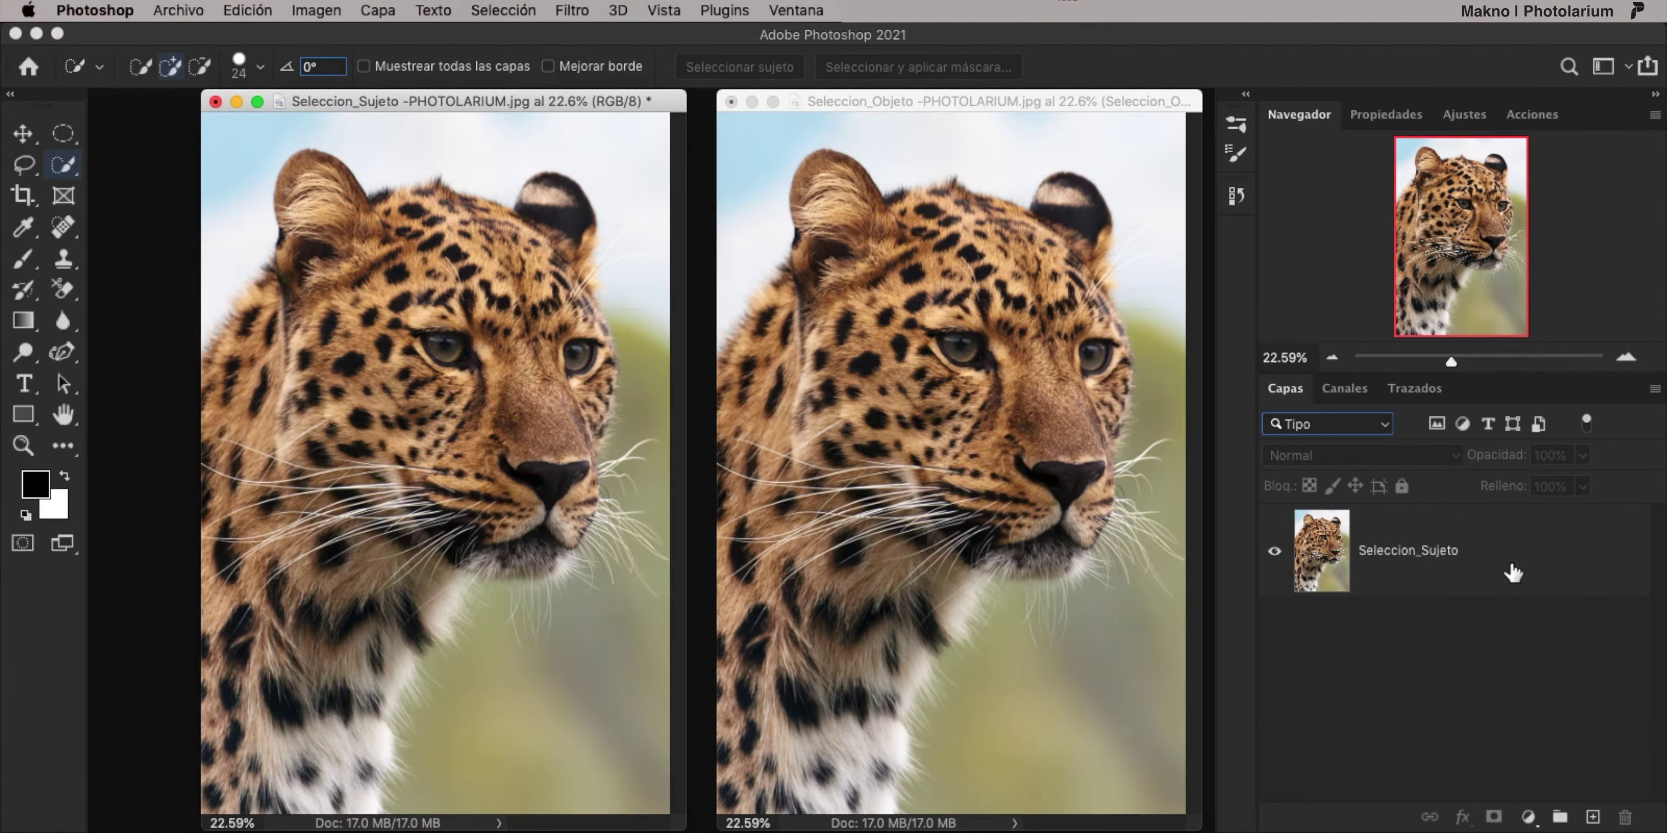
left_click(1510, 569)
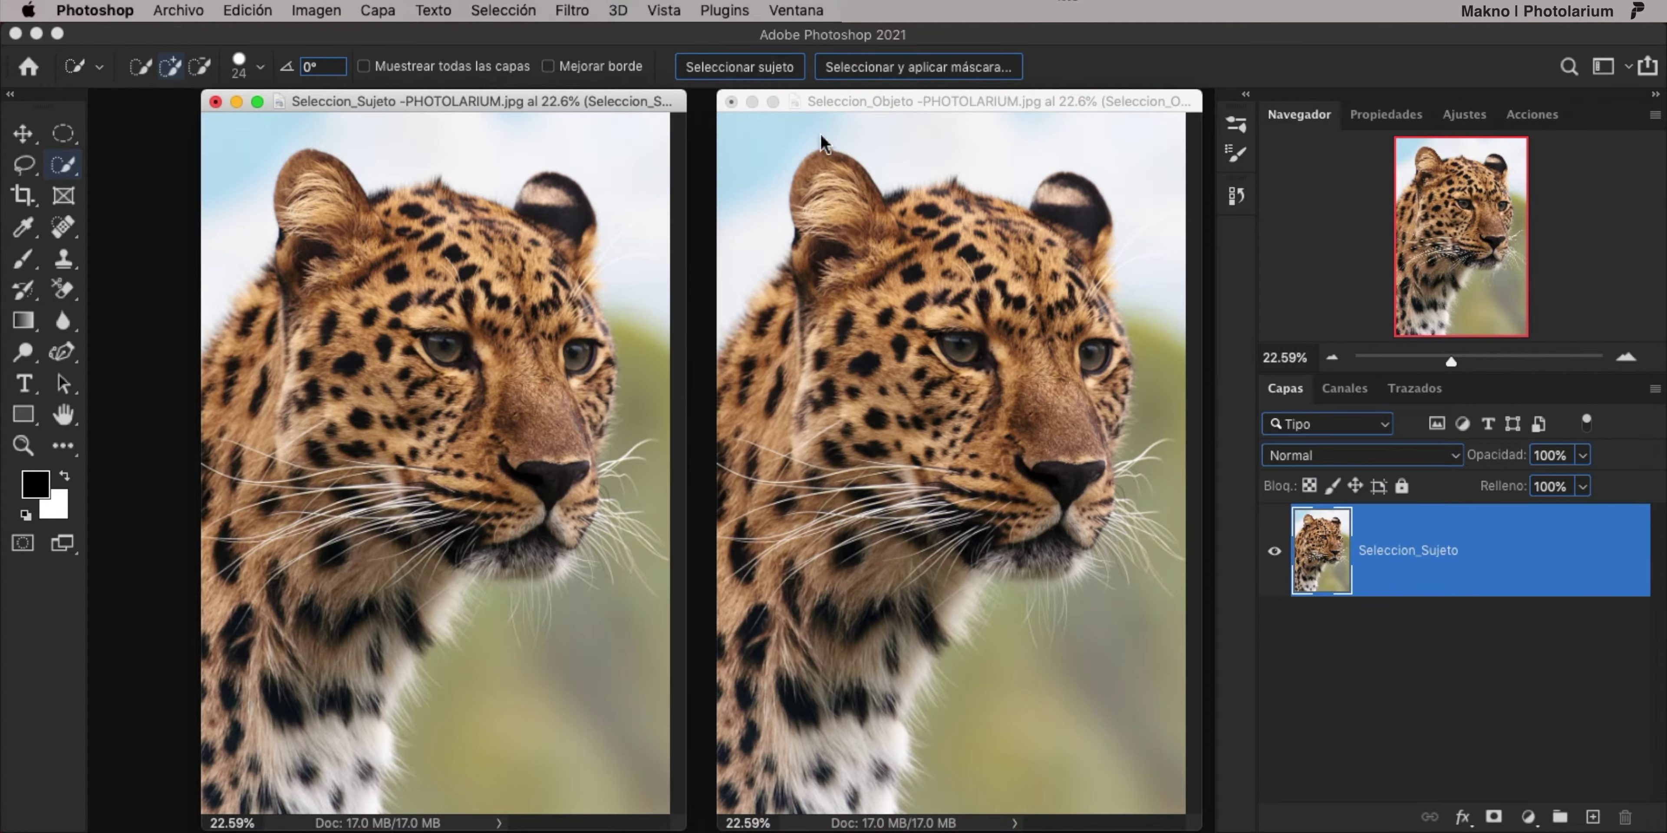
left_click(901, 102)
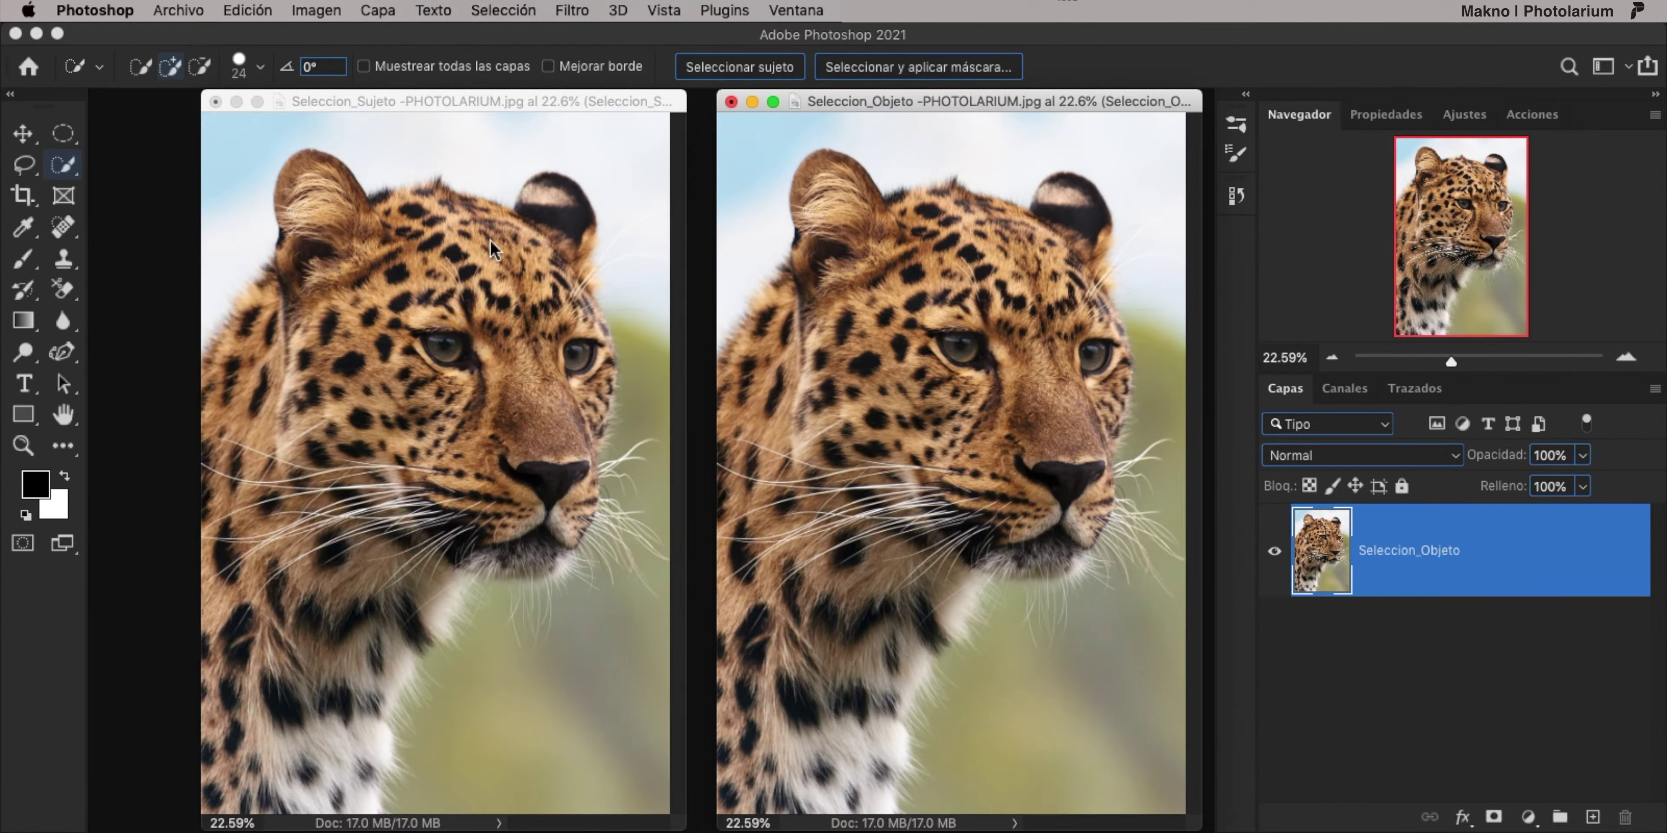
left_click(373, 102)
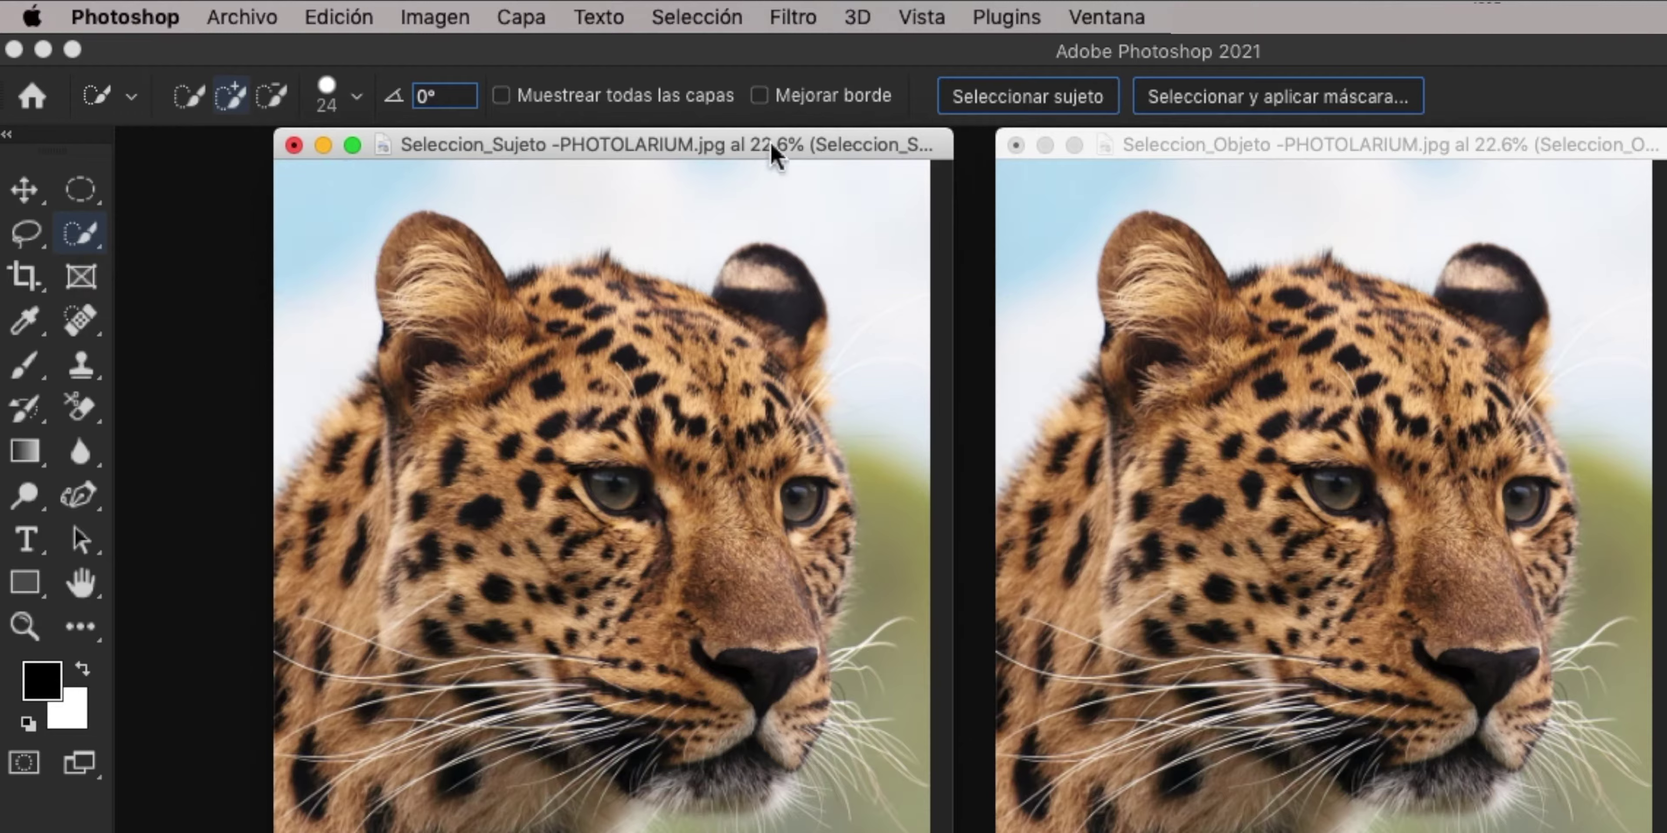
Cut out the Seleccion_Sujeto leopard with Seleccionar sujeto and a layer mask, then switch to Seleccion_Objeto.
left_click(1014, 104)
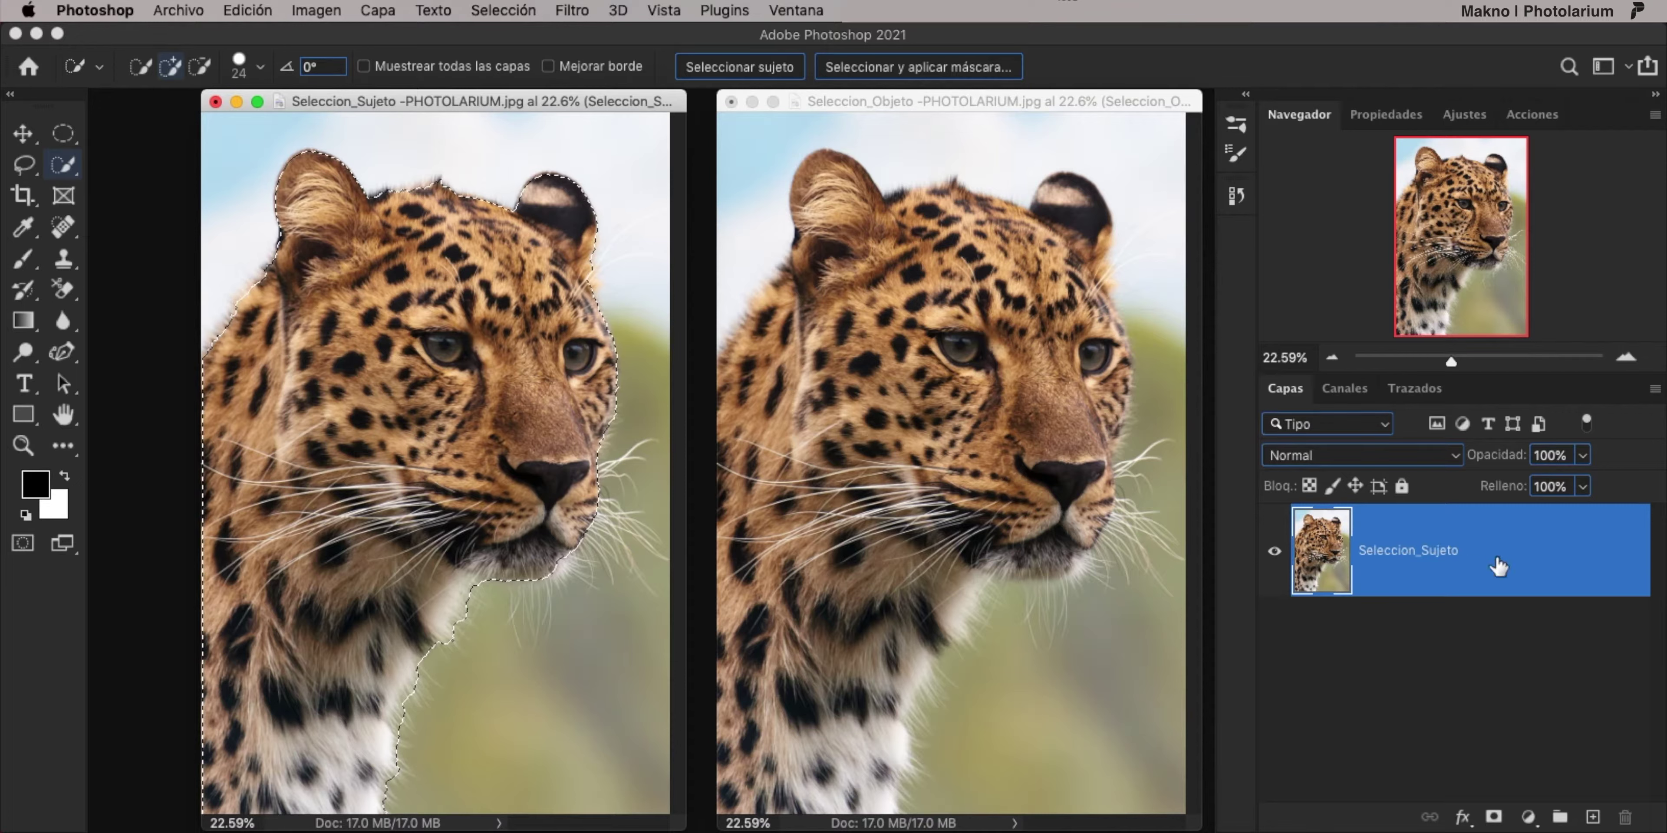
left_click(1493, 816)
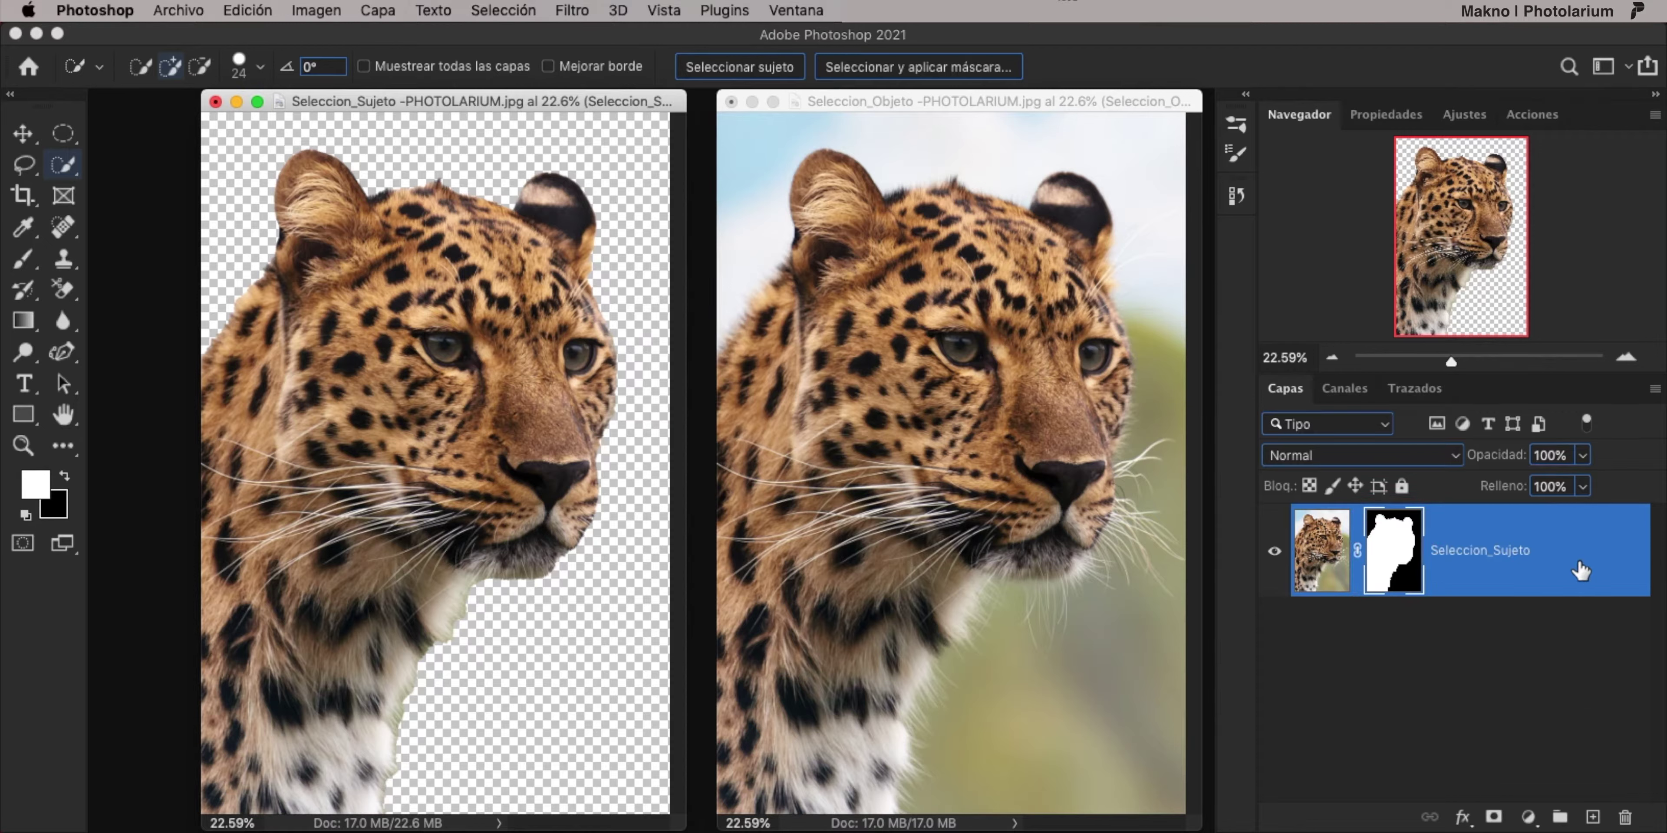
left_click(976, 100)
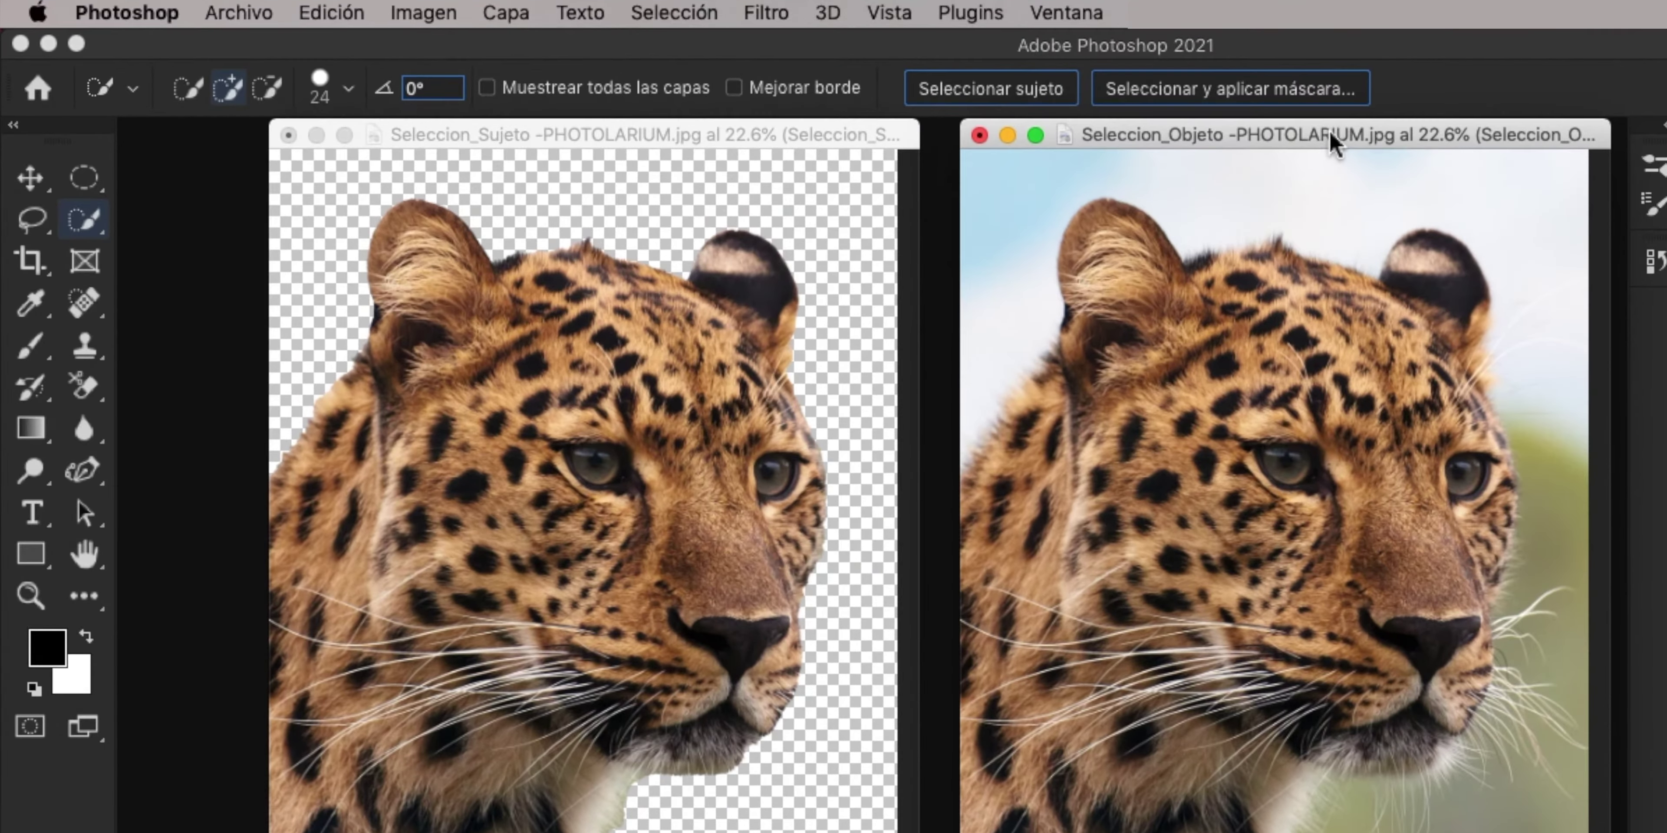
Use Editar barra de herramientas to add Herramienta Selección de objetos back into the Quick Selection group.
right_click(83, 219)
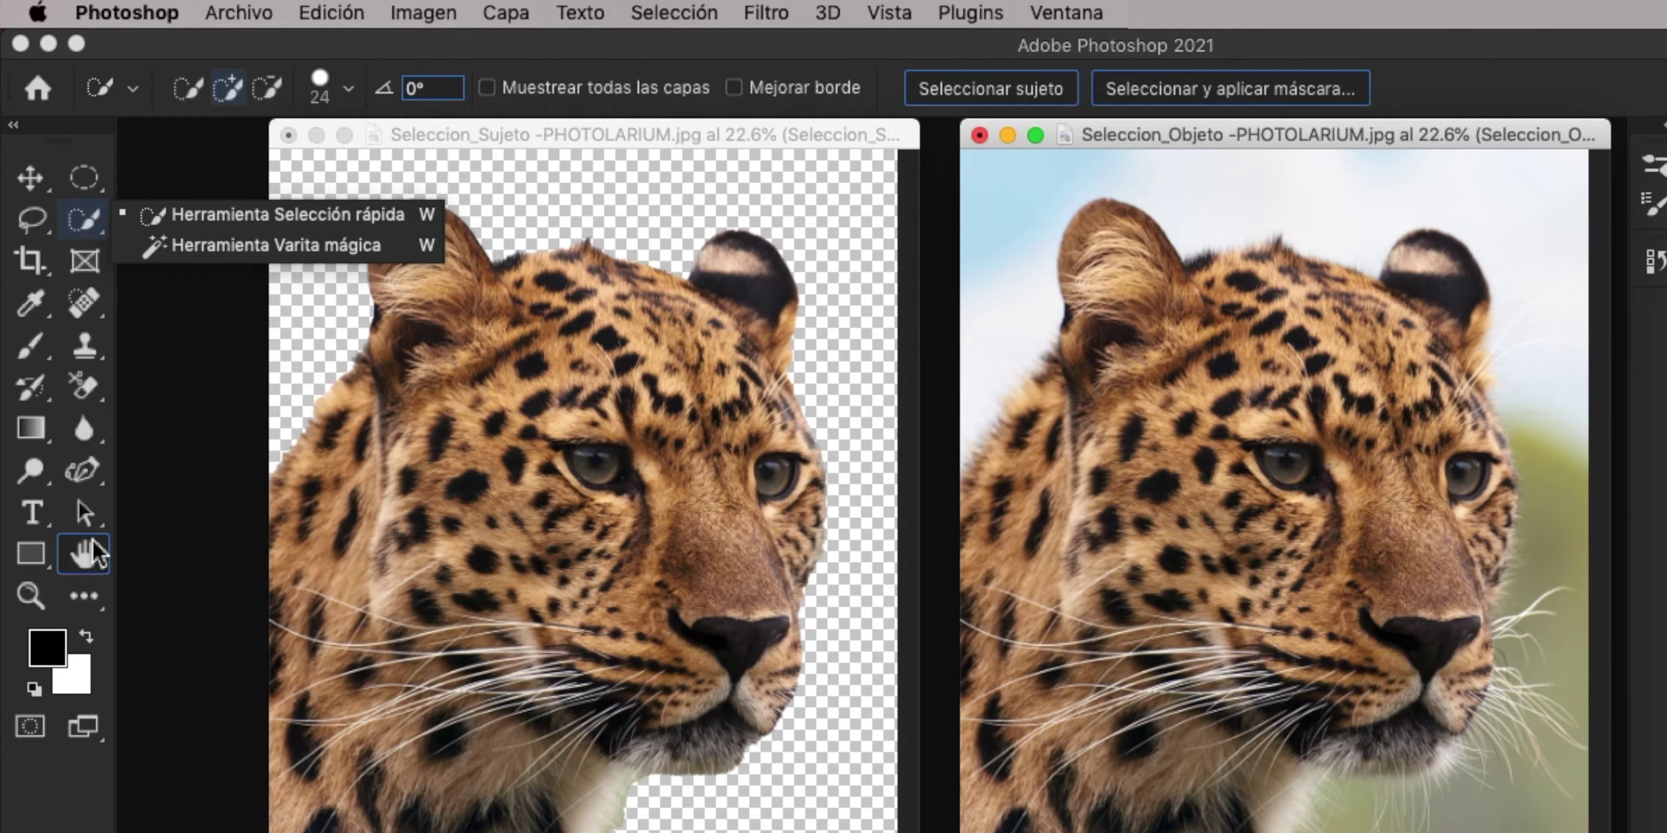
left_click(84, 595)
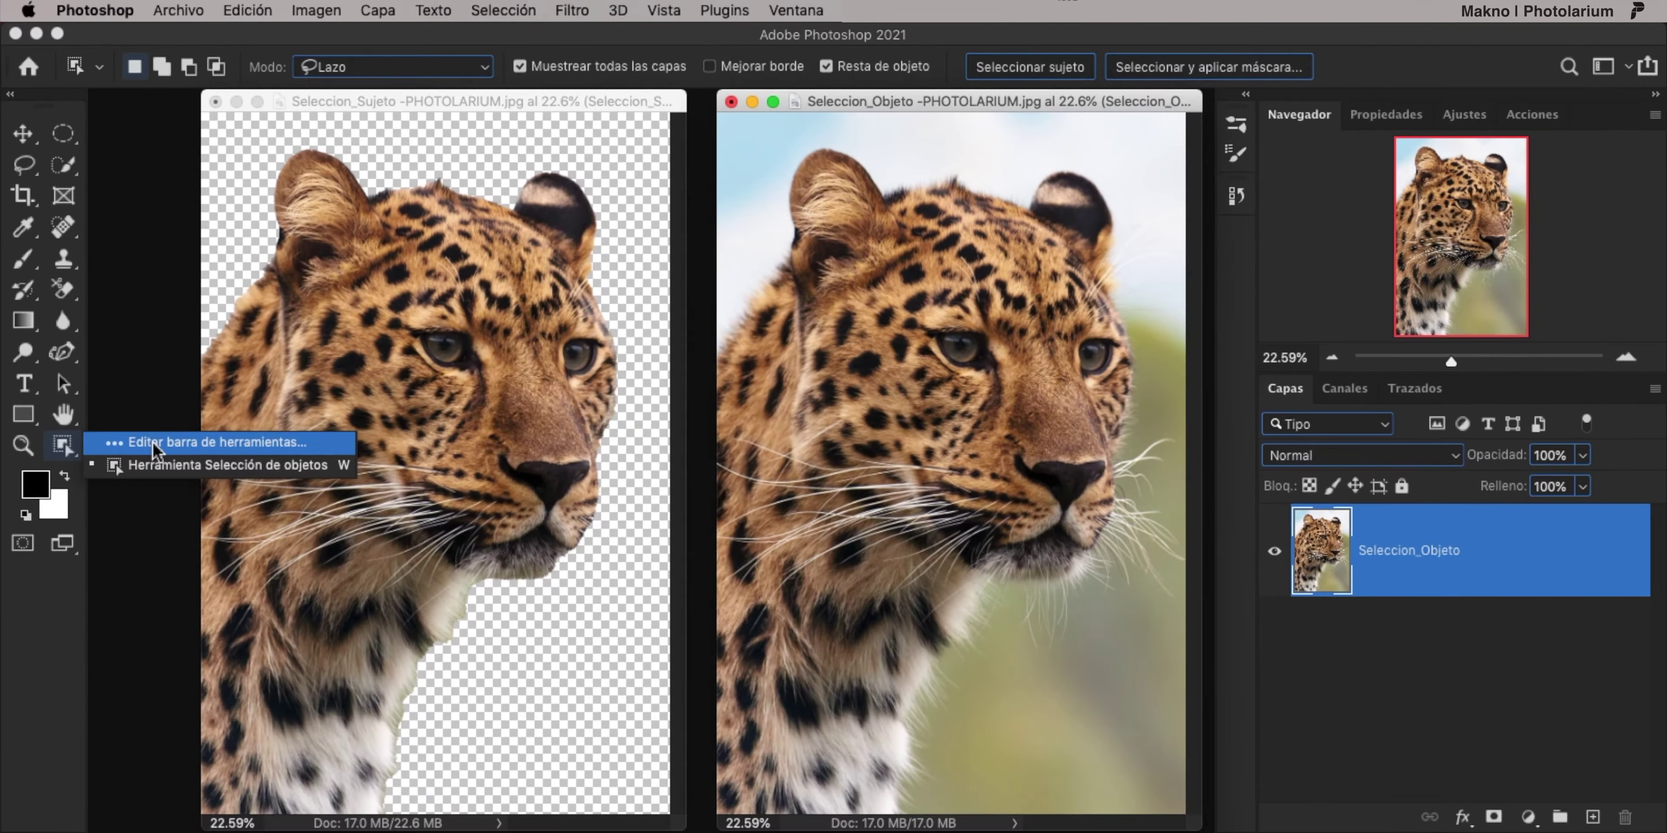
left_click(154, 446)
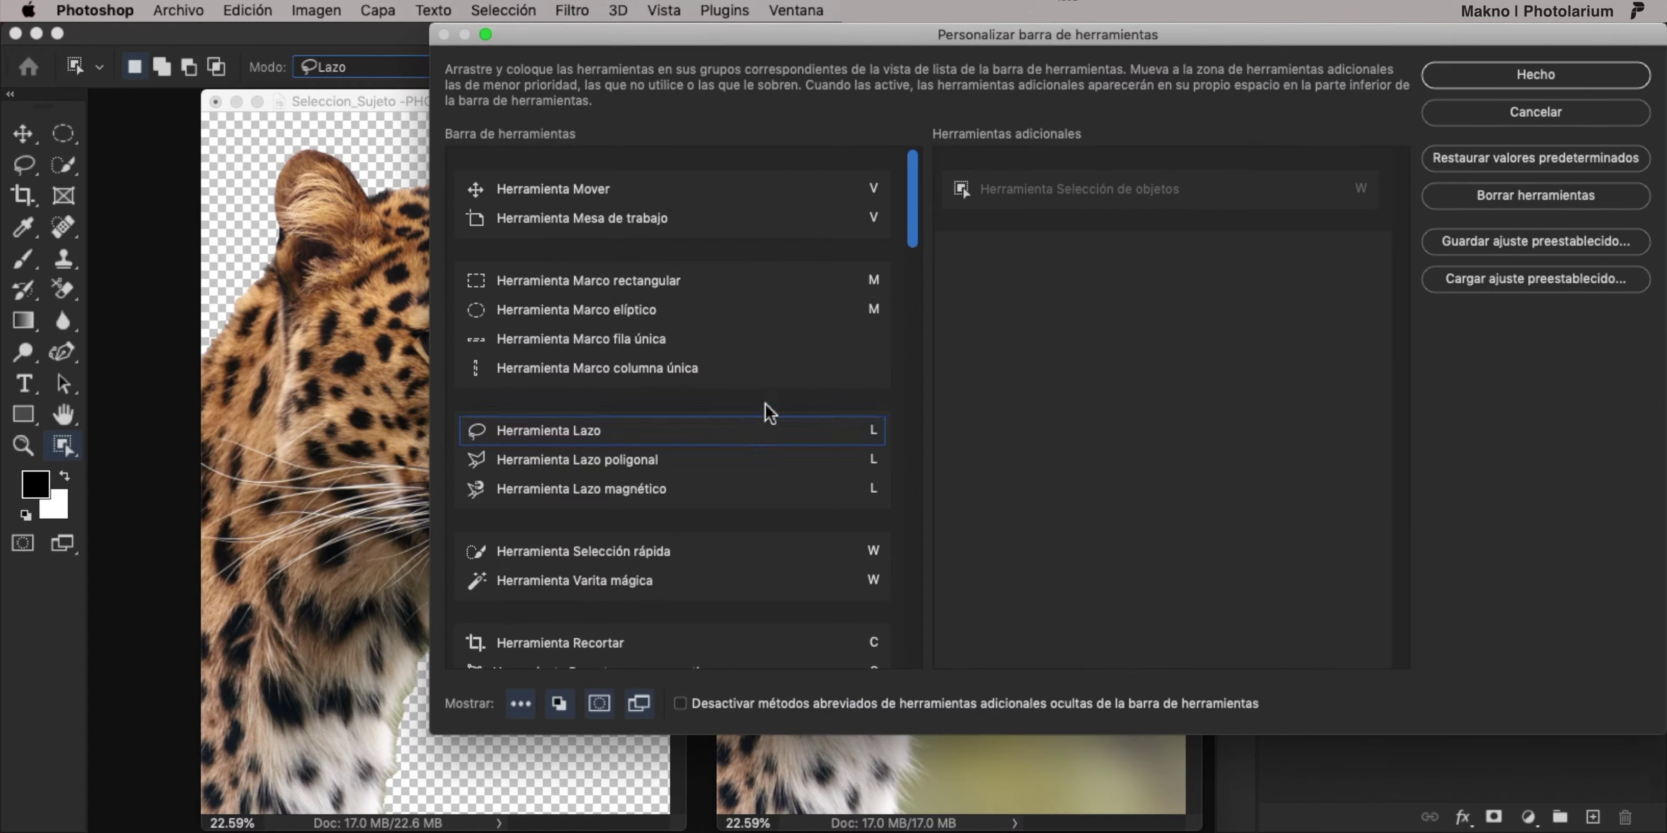
scroll(763, 383, "down", 10)
scroll(765, 387, "down", 5)
scroll(767, 388, "down", 5)
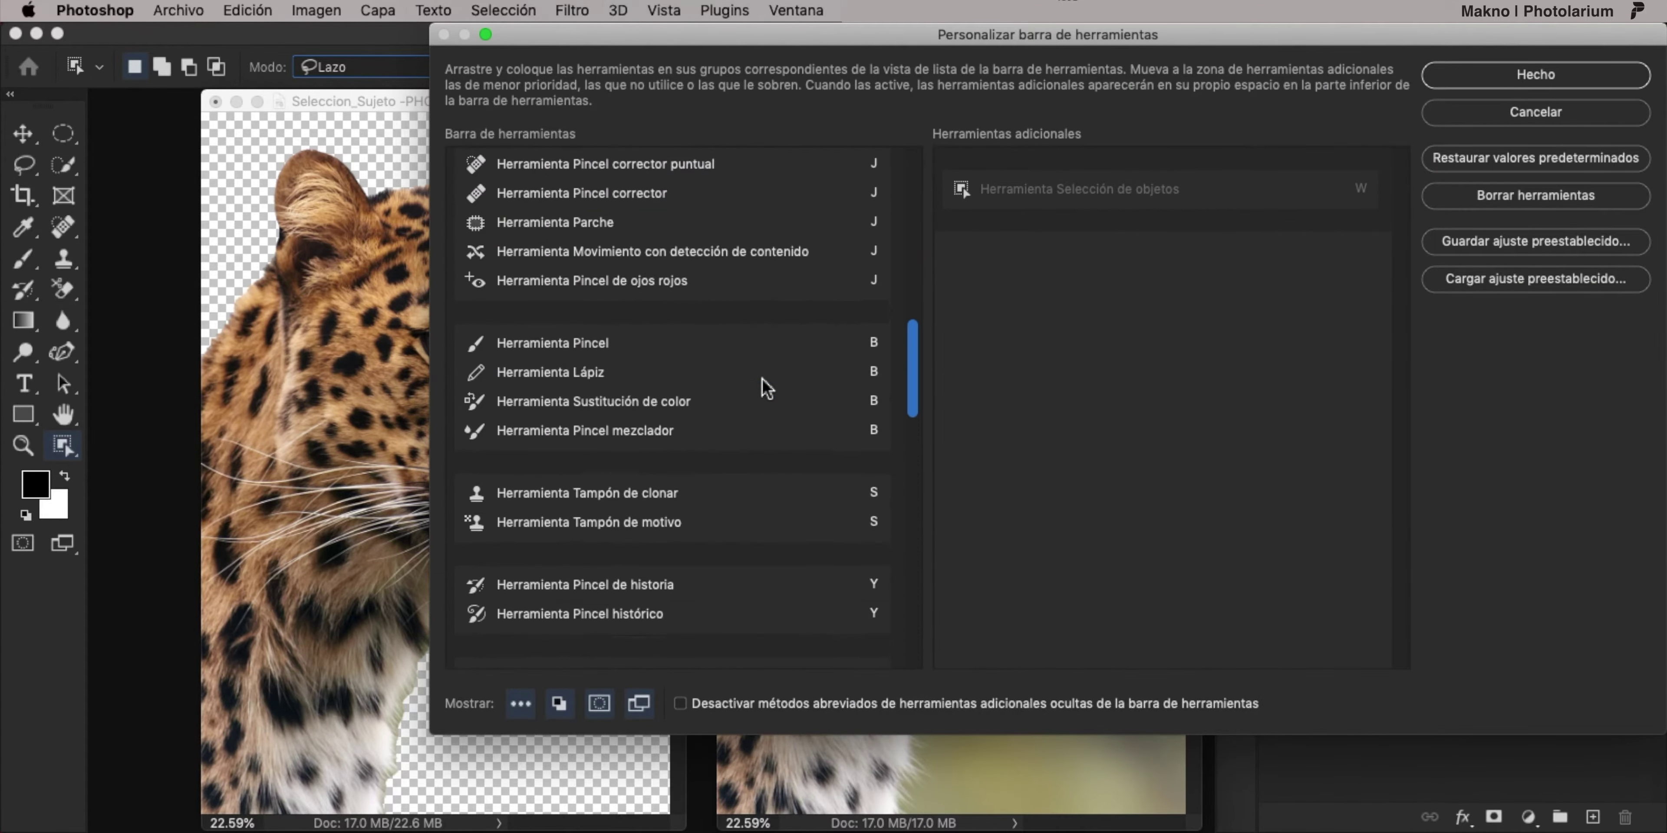
scroll(766, 388, "down", 5)
scroll(767, 388, "down", 3)
scroll(767, 388, "up", 2)
scroll(766, 388, "up", 7)
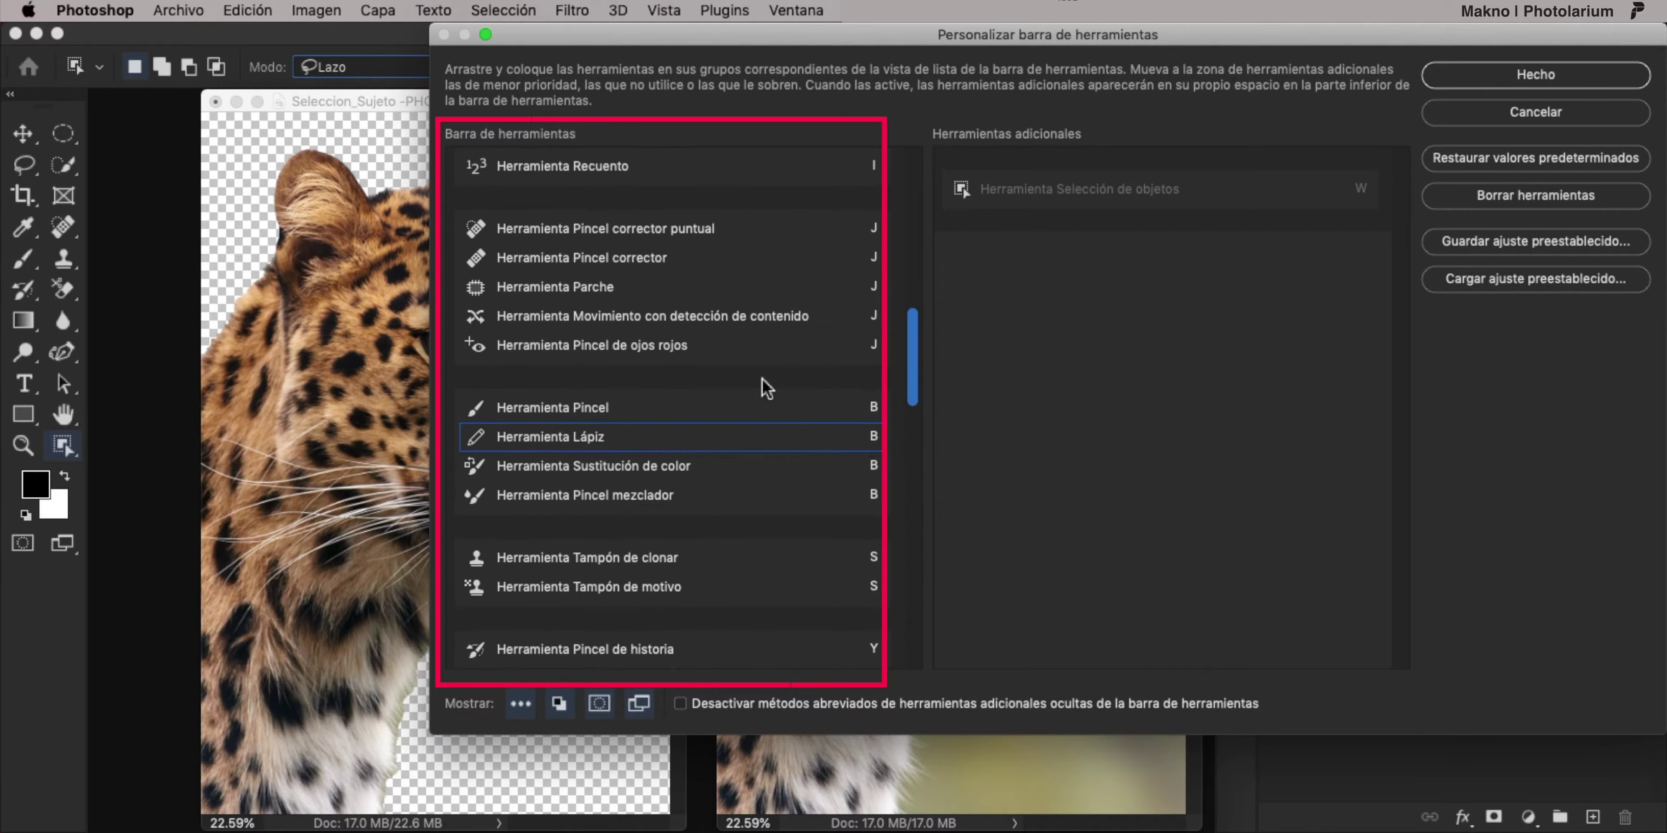
scroll(766, 388, "up", 4)
scroll(767, 388, "up", 5)
scroll(766, 388, "up", 5)
scroll(766, 386, "up", 5)
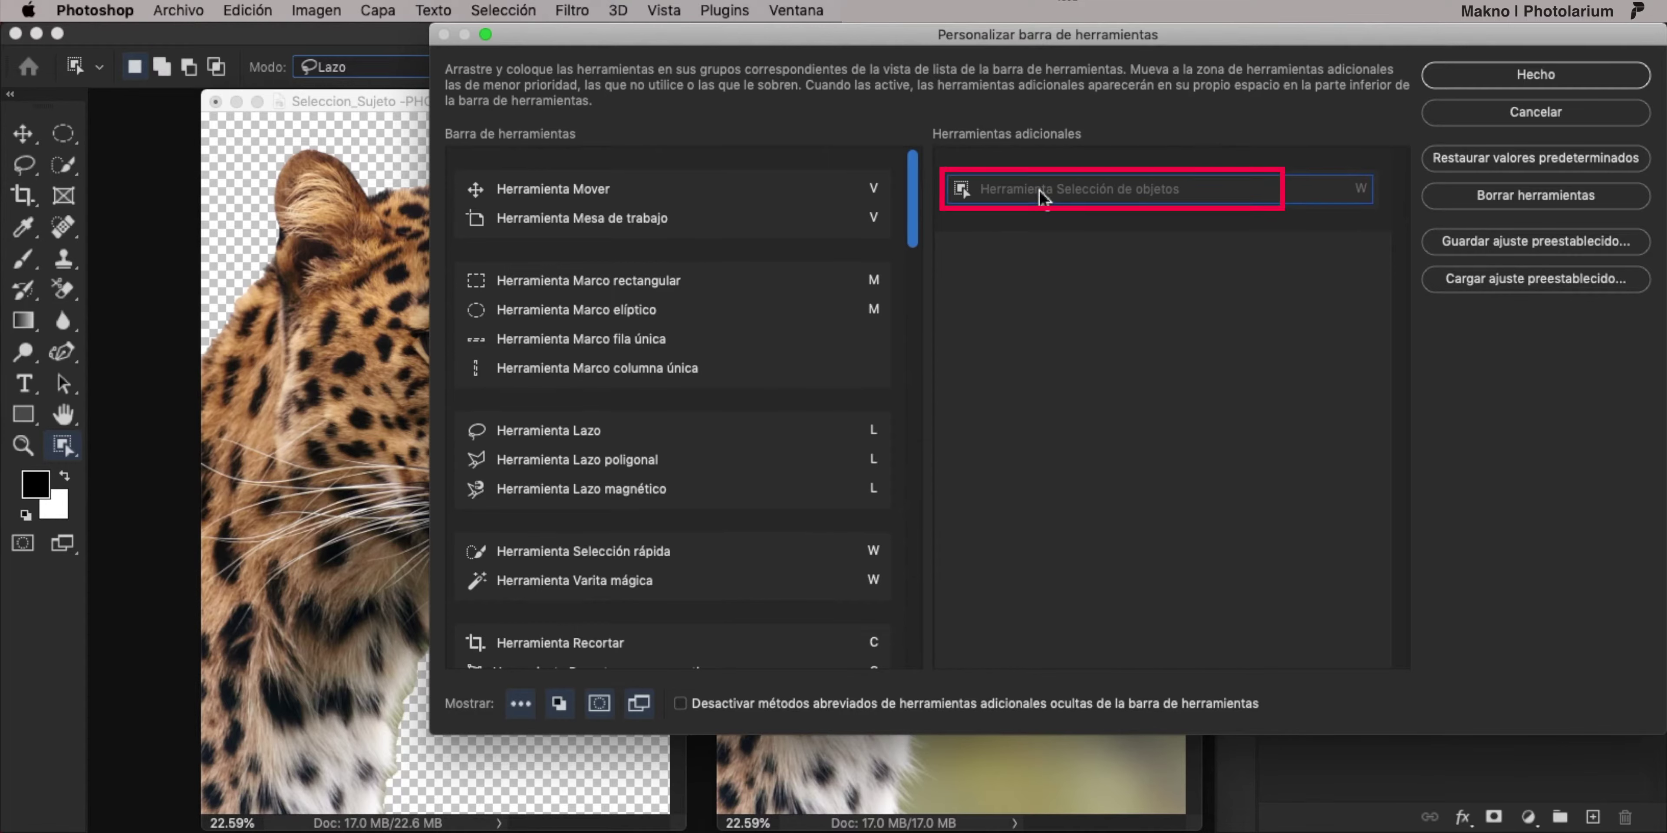
left_click_drag(1040, 189, 793, 556)
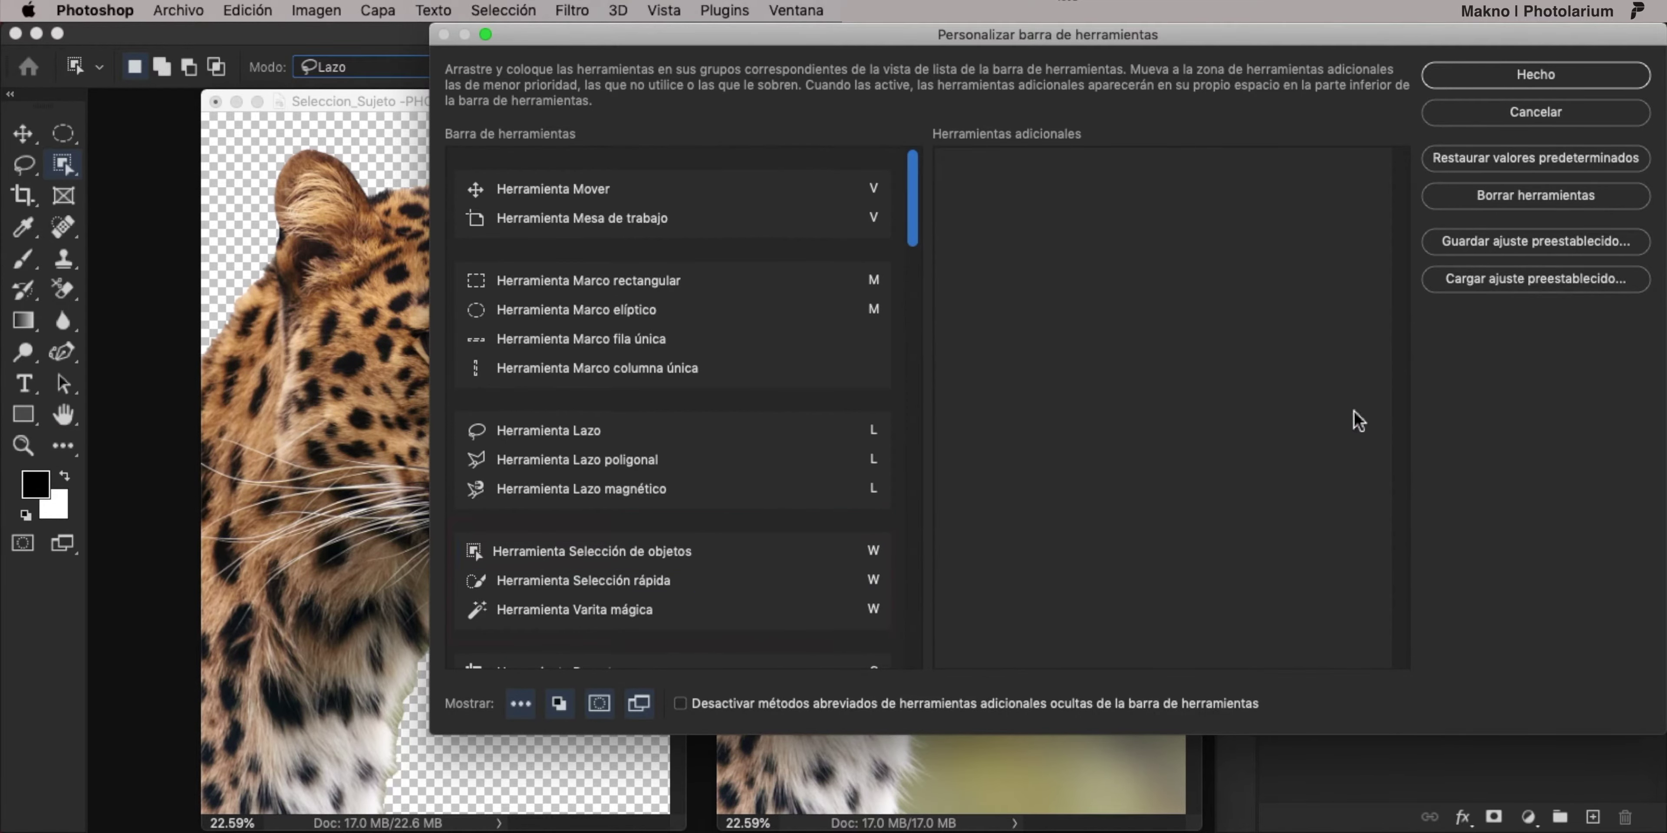
left_click(1535, 76)
With Object Selection in Rectángulo mode, try selecting the leopard's left ear, then deselect.
right_click(77, 220)
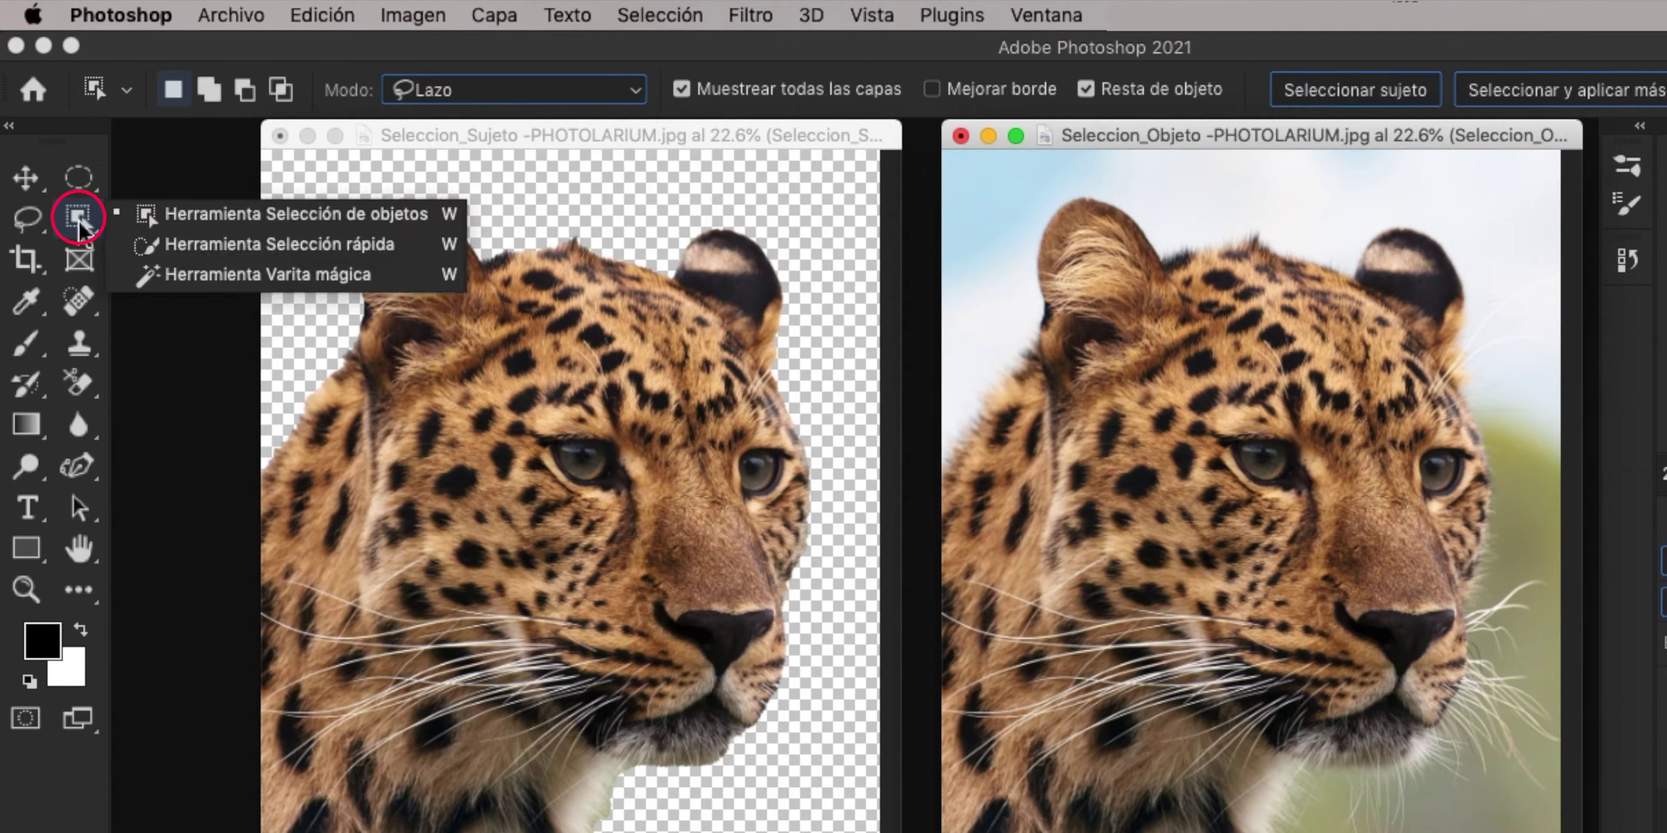
left_click(133, 223)
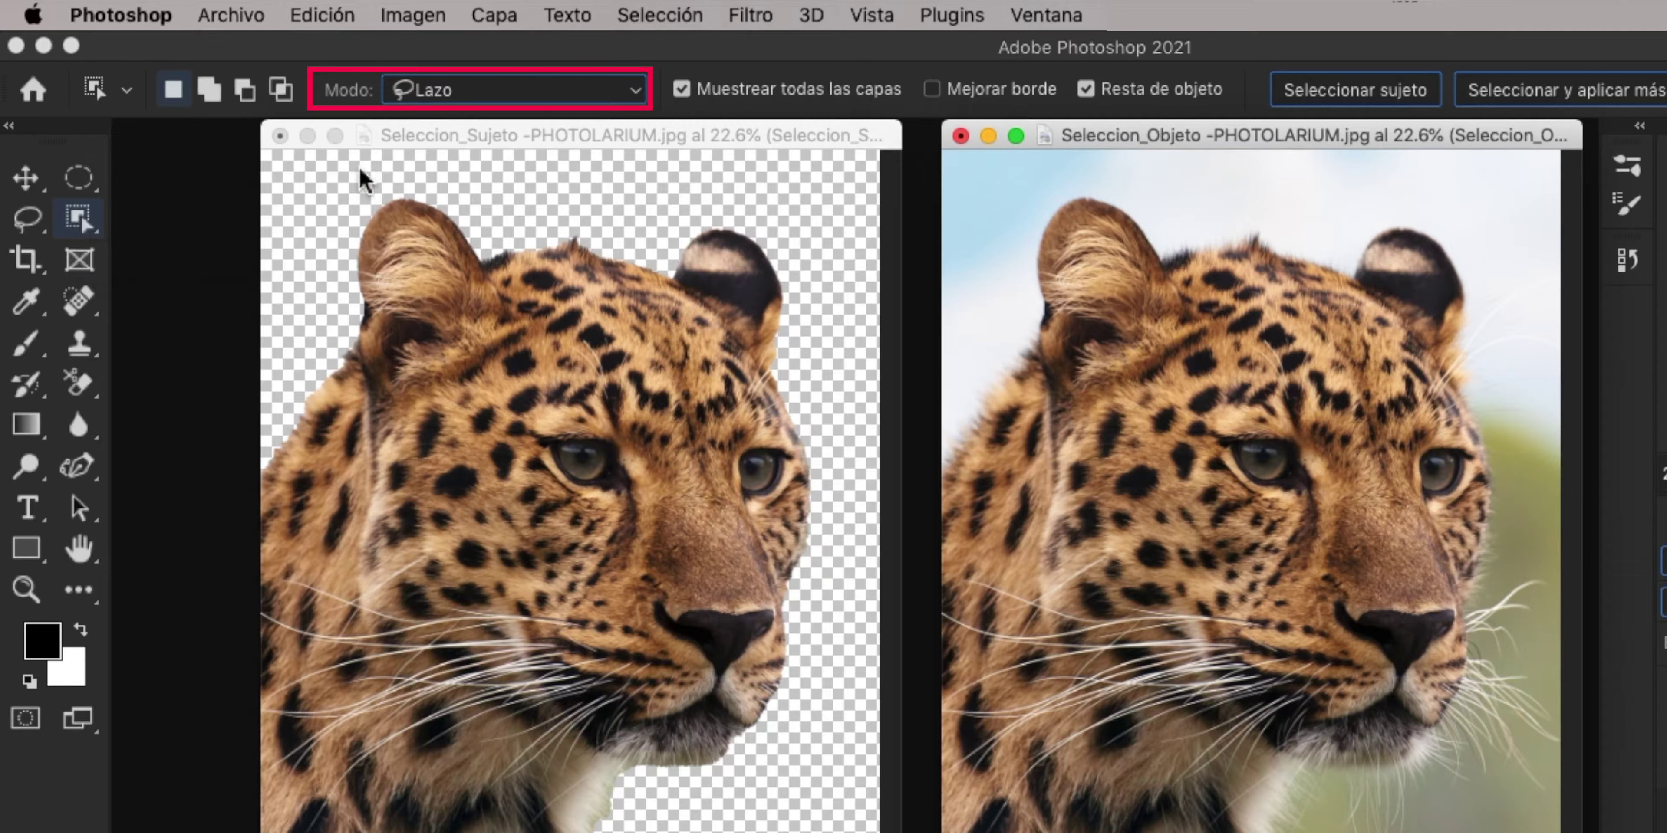
left_click(580, 103)
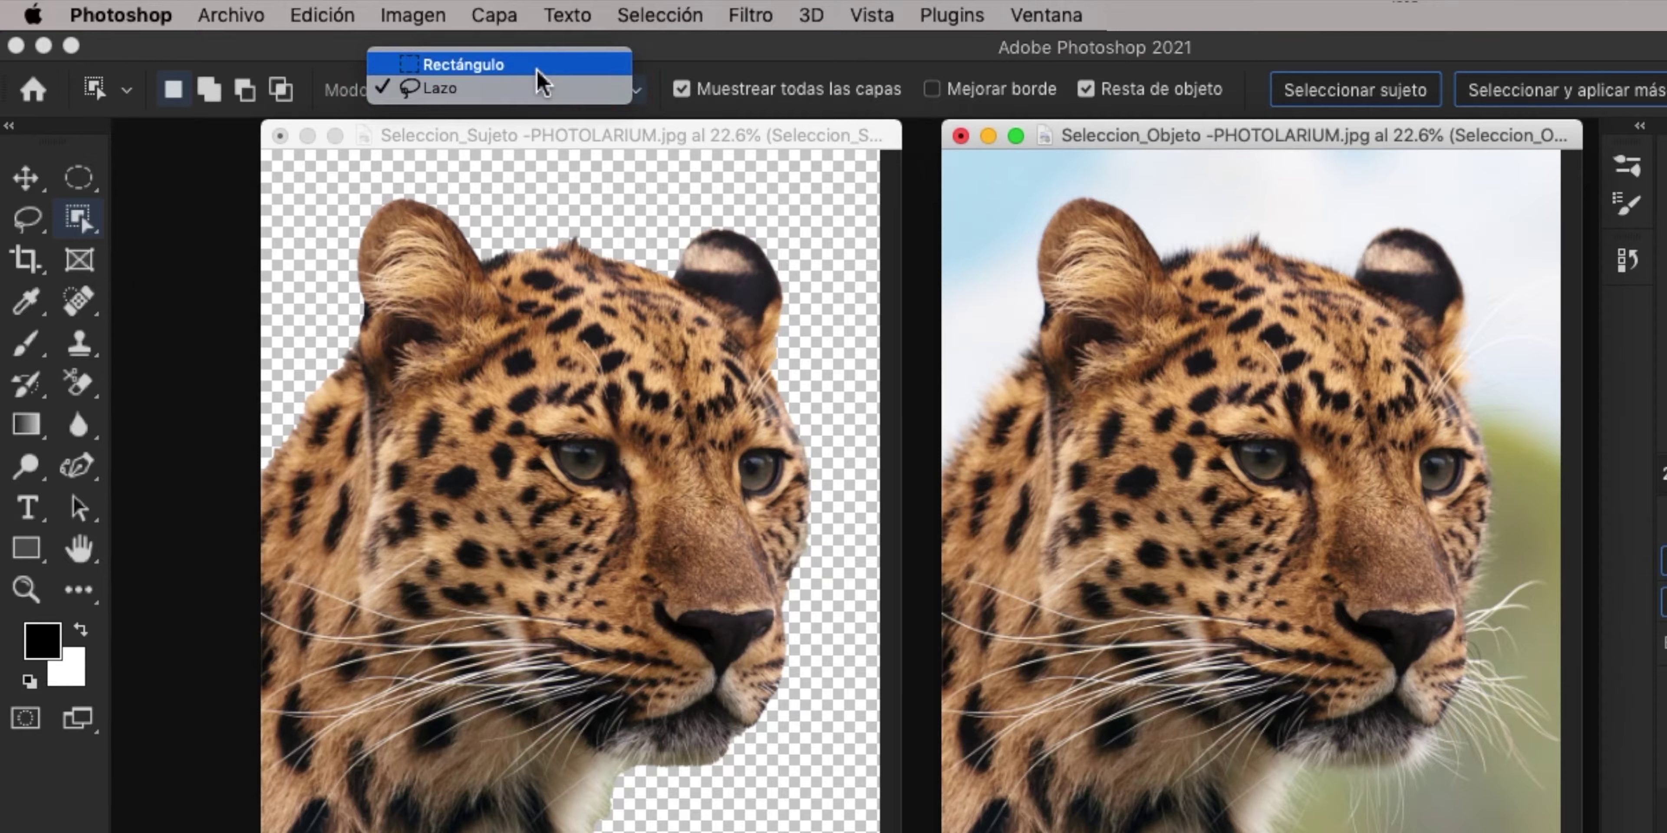
left_click(536, 69)
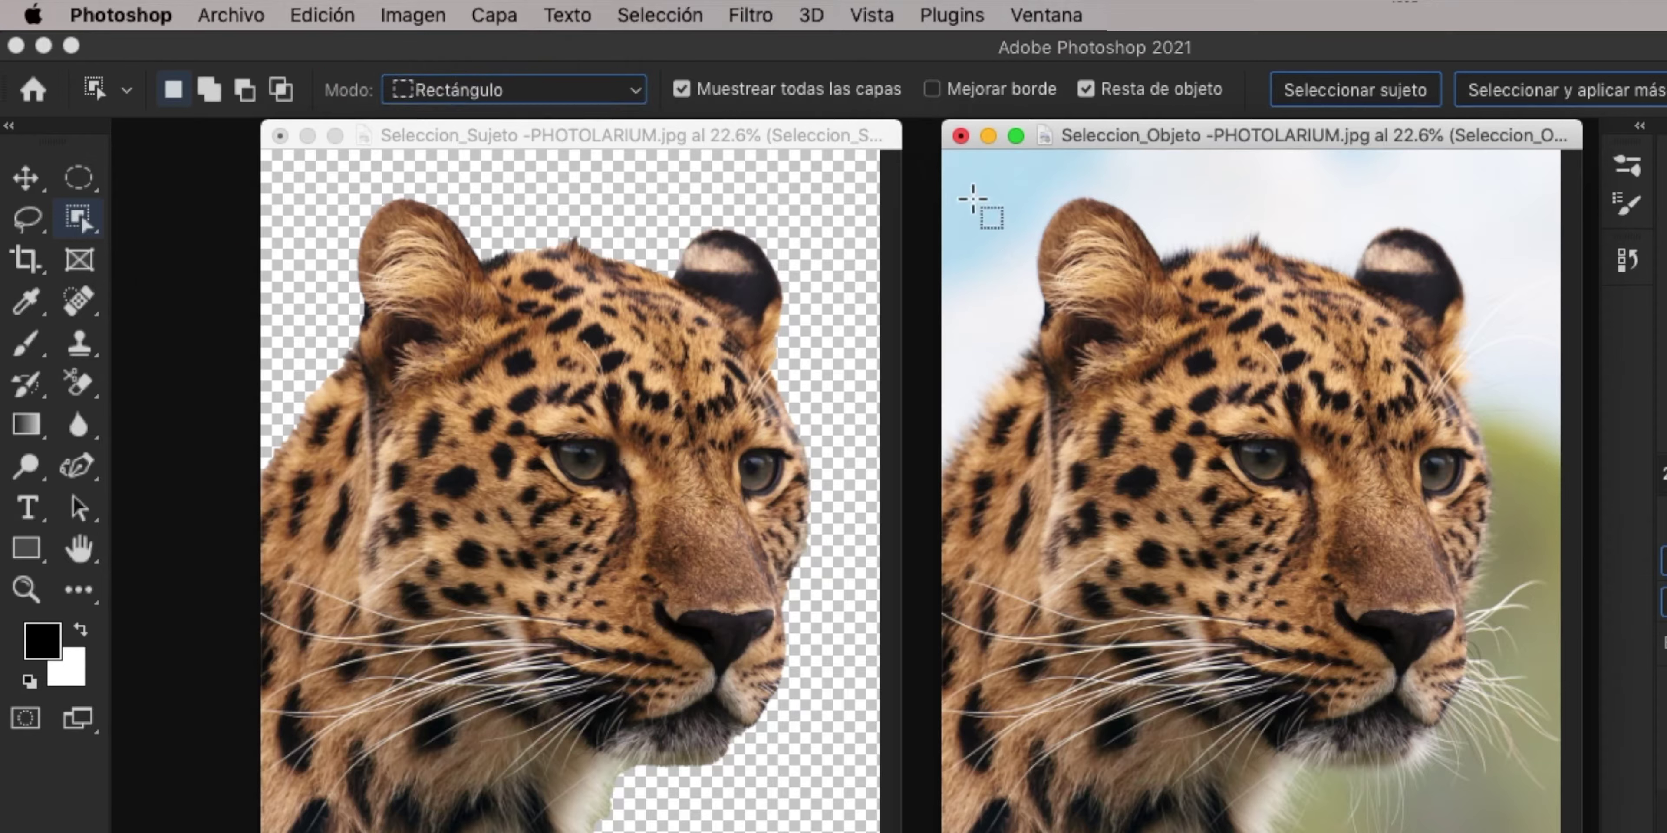
mouse_move(973, 195)
left_mouse_down()
mouse_move(1091, 344)
mouse_move(1148, 382)
left_mouse_up()
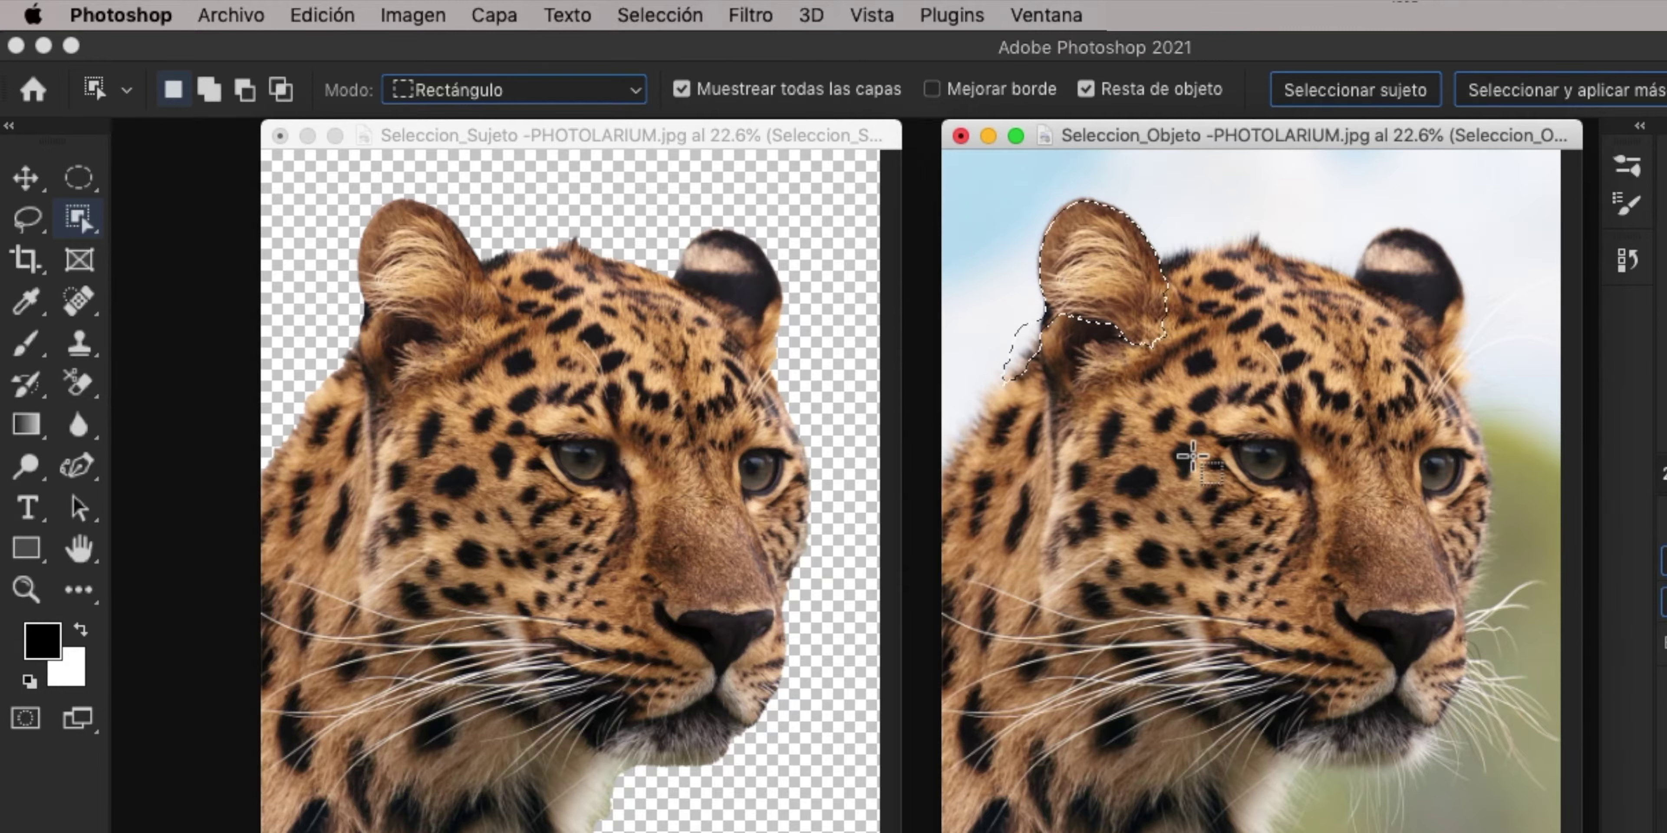
left_click(1188, 453)
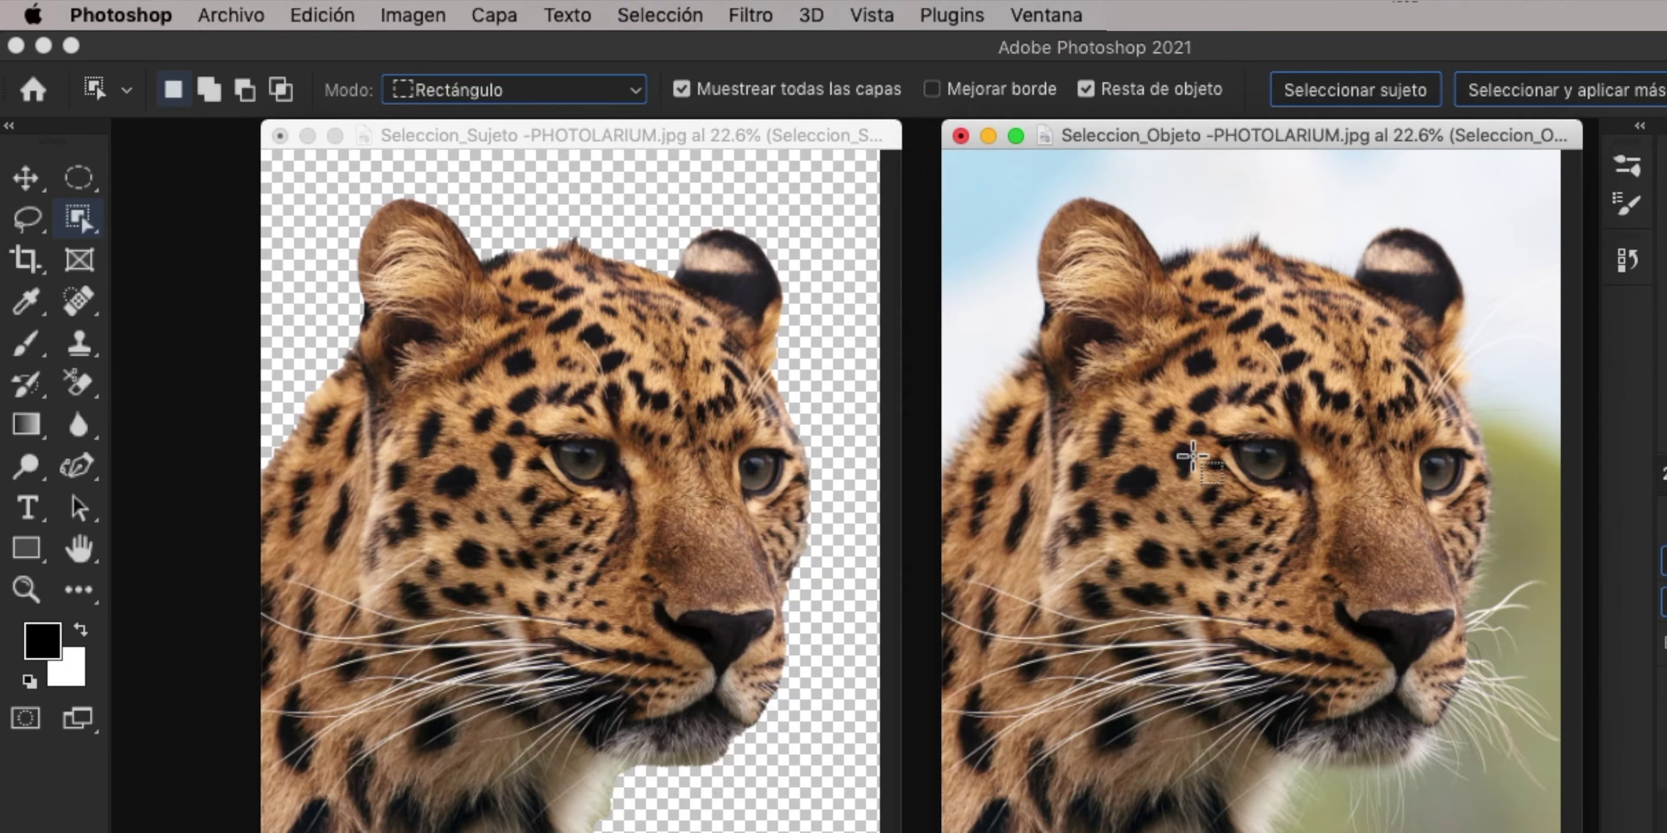
In Lazo mode, lasso around the leopard and turn the selection into a layer mask.
left_click(570, 88)
left_click(493, 112)
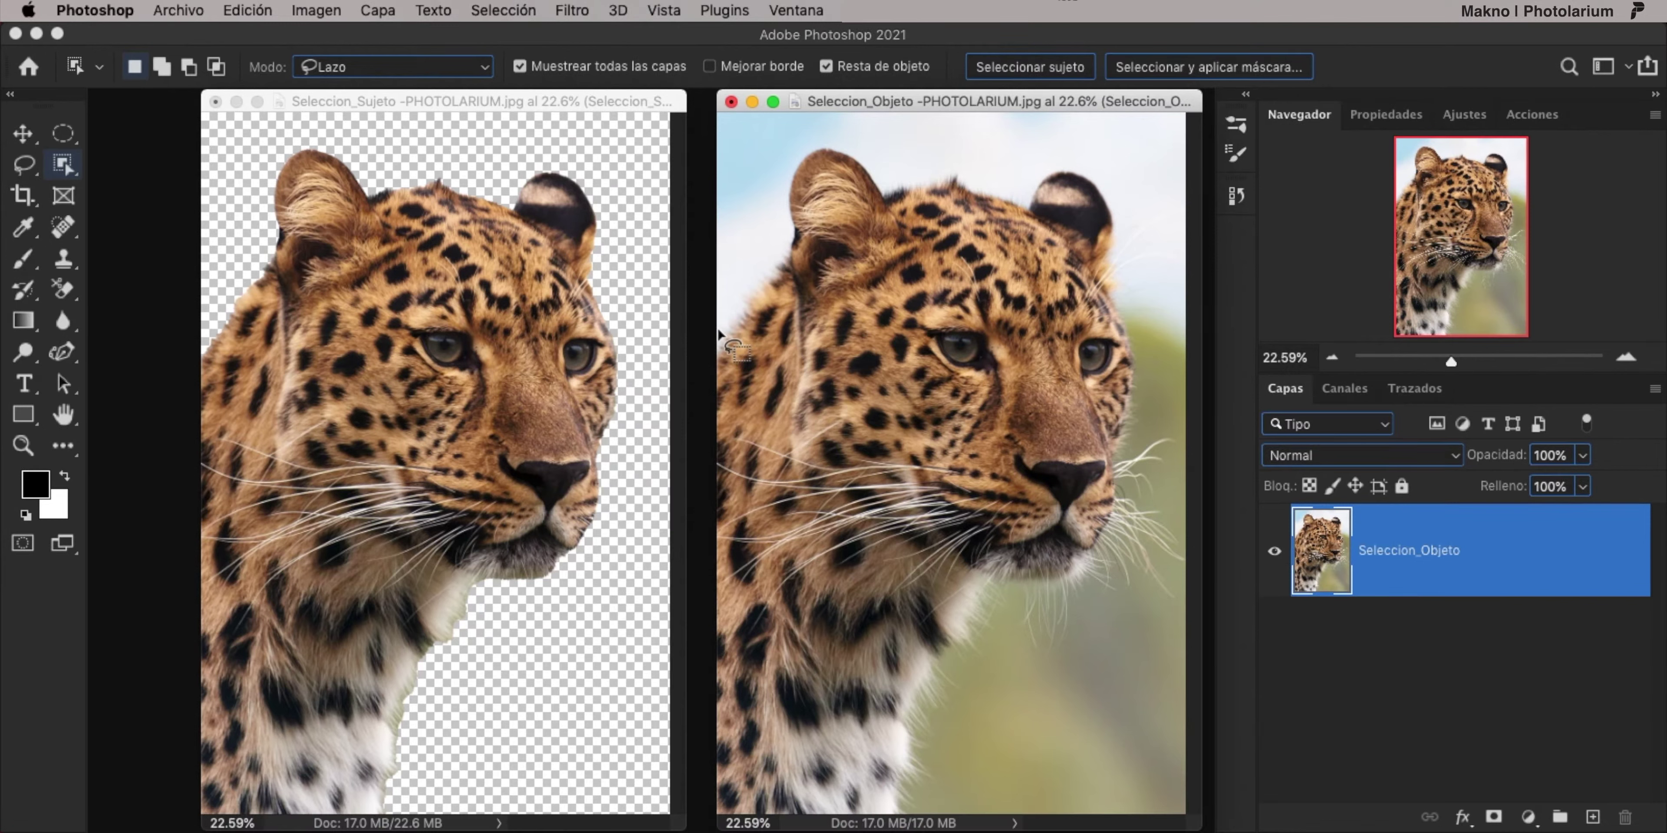
mouse_move(719, 334)
left_mouse_down()
mouse_move(1082, 163)
mouse_move(686, 352)
left_mouse_up()
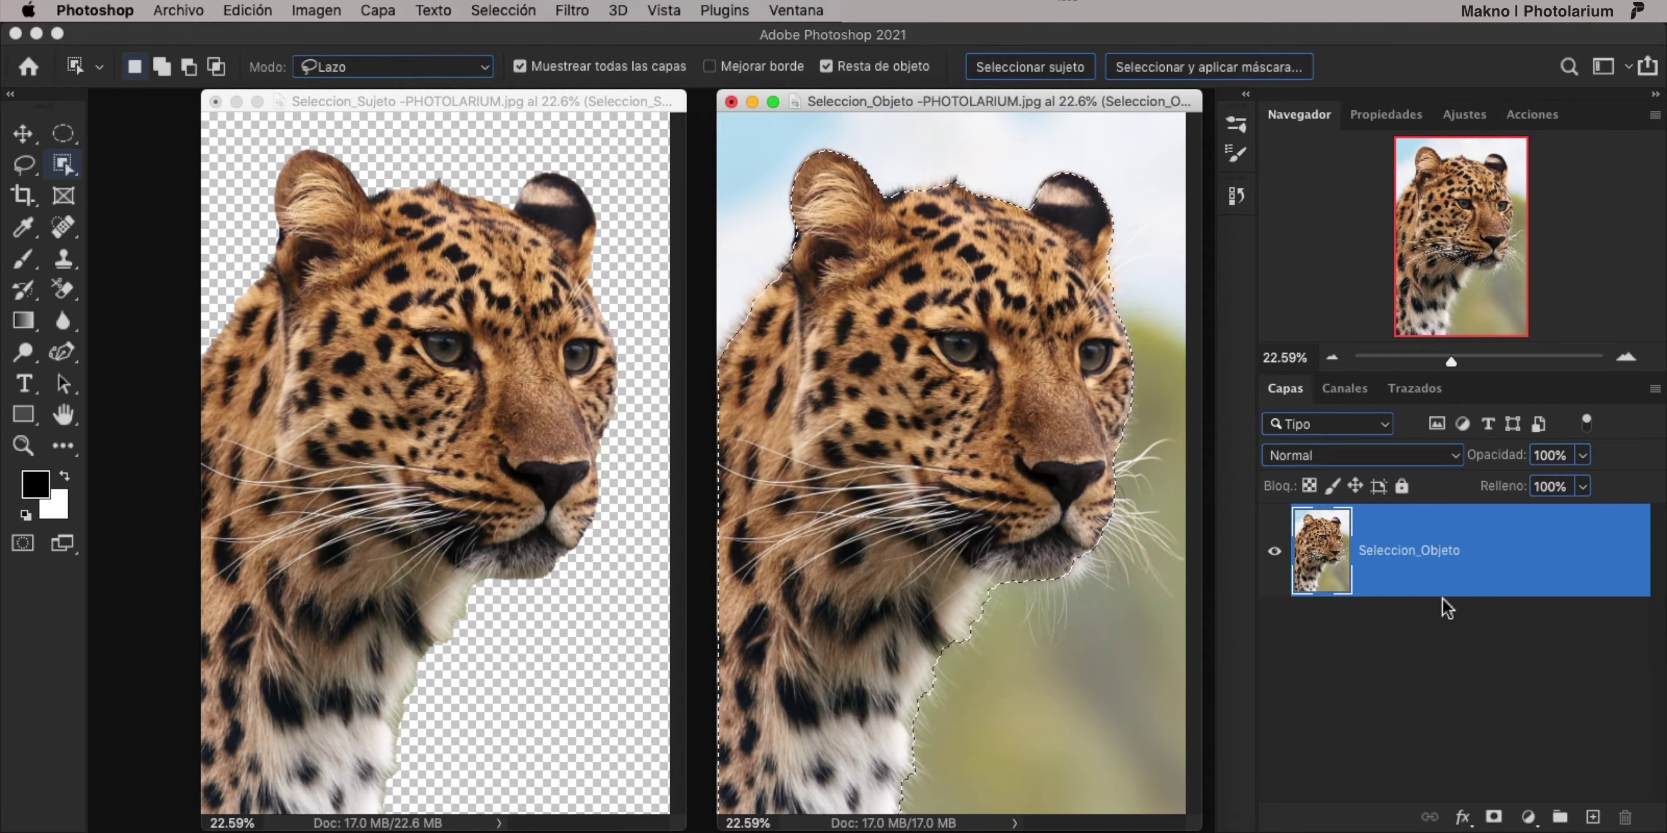
left_click(1493, 816)
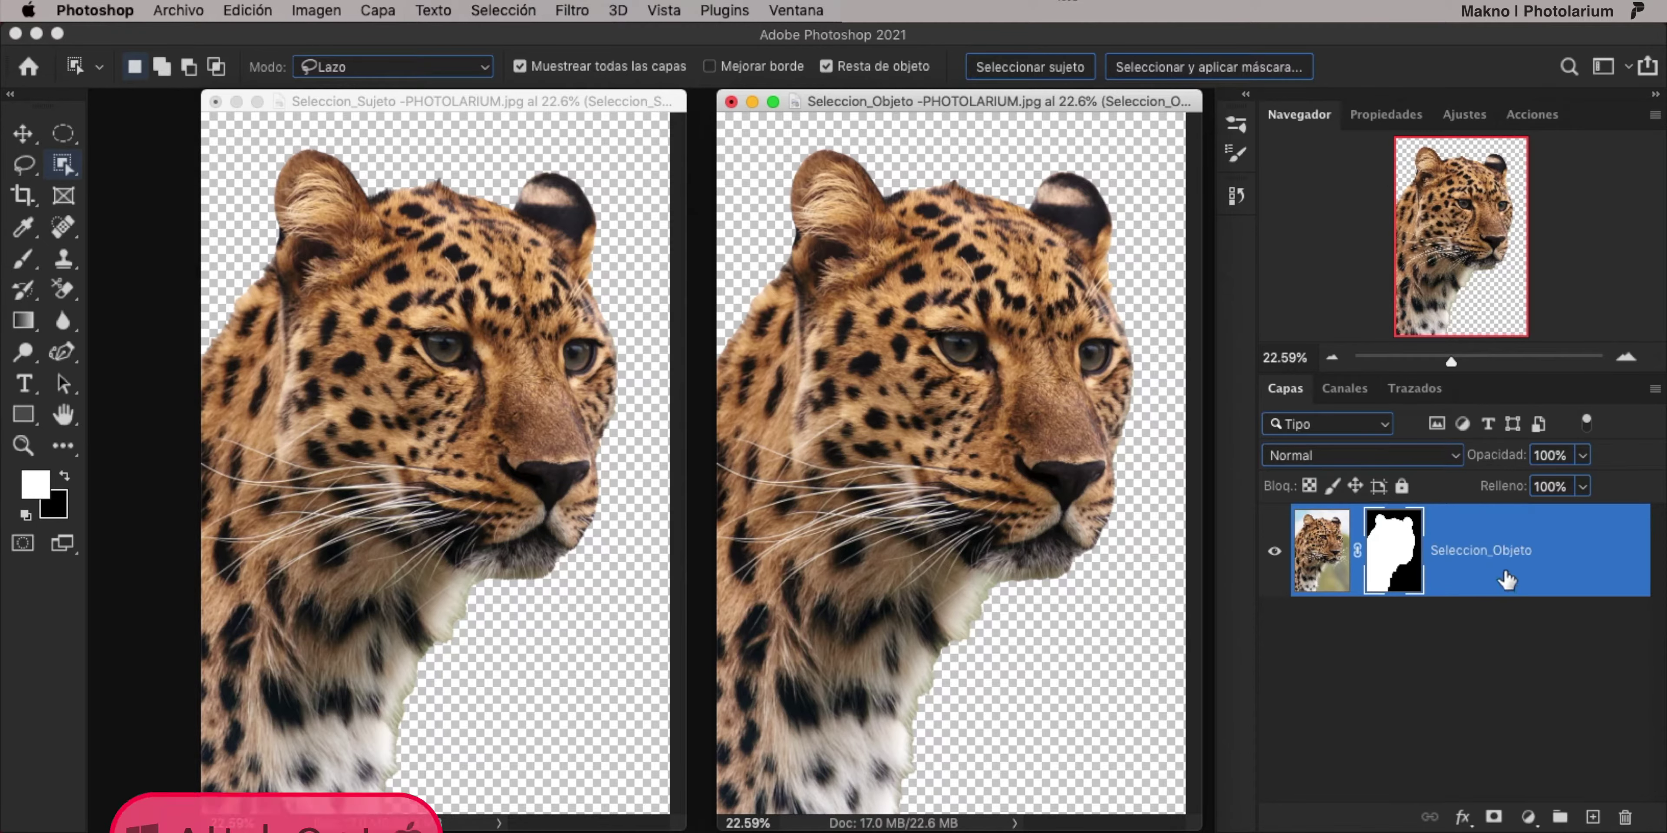
Show both leopard masks in black and white and zoom into their edges to compare them.
left_click(1413, 567, "alt")
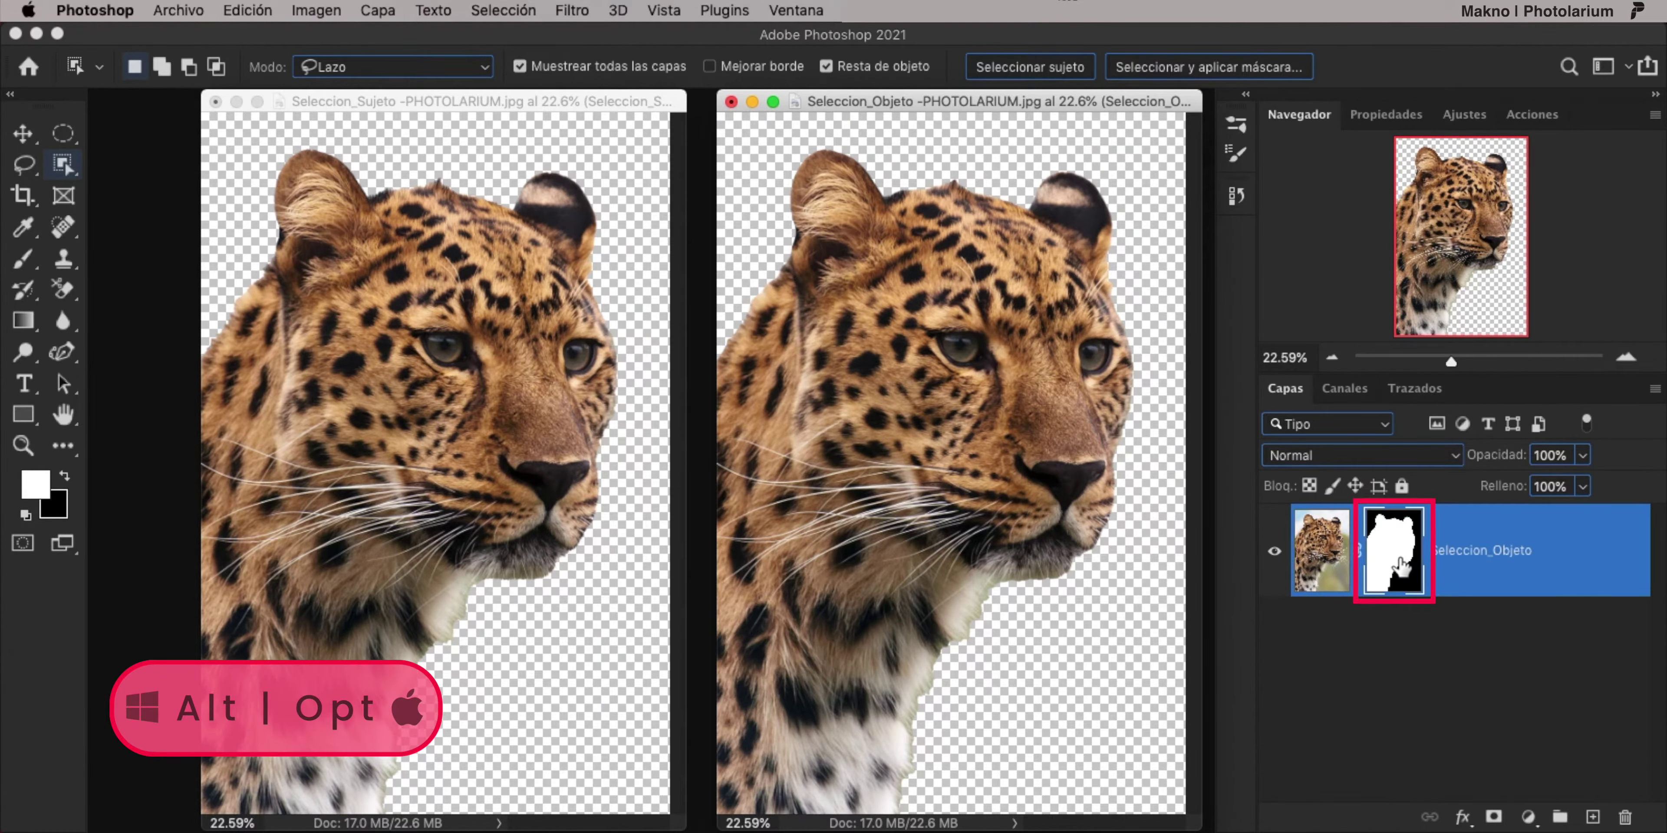
left_click(542, 104)
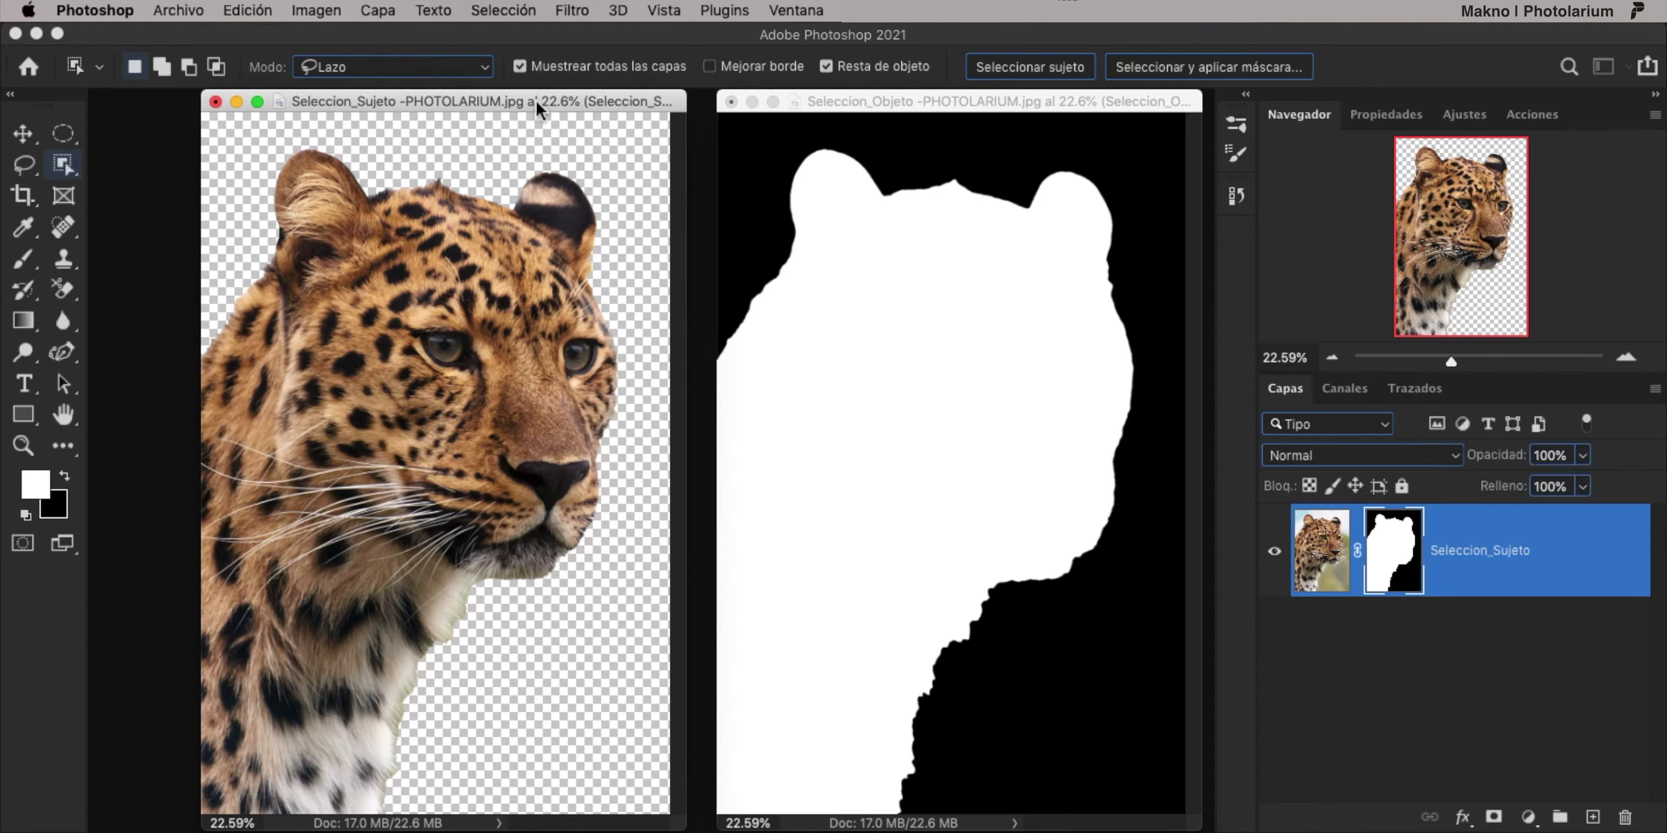
left_click(1391, 580, "alt")
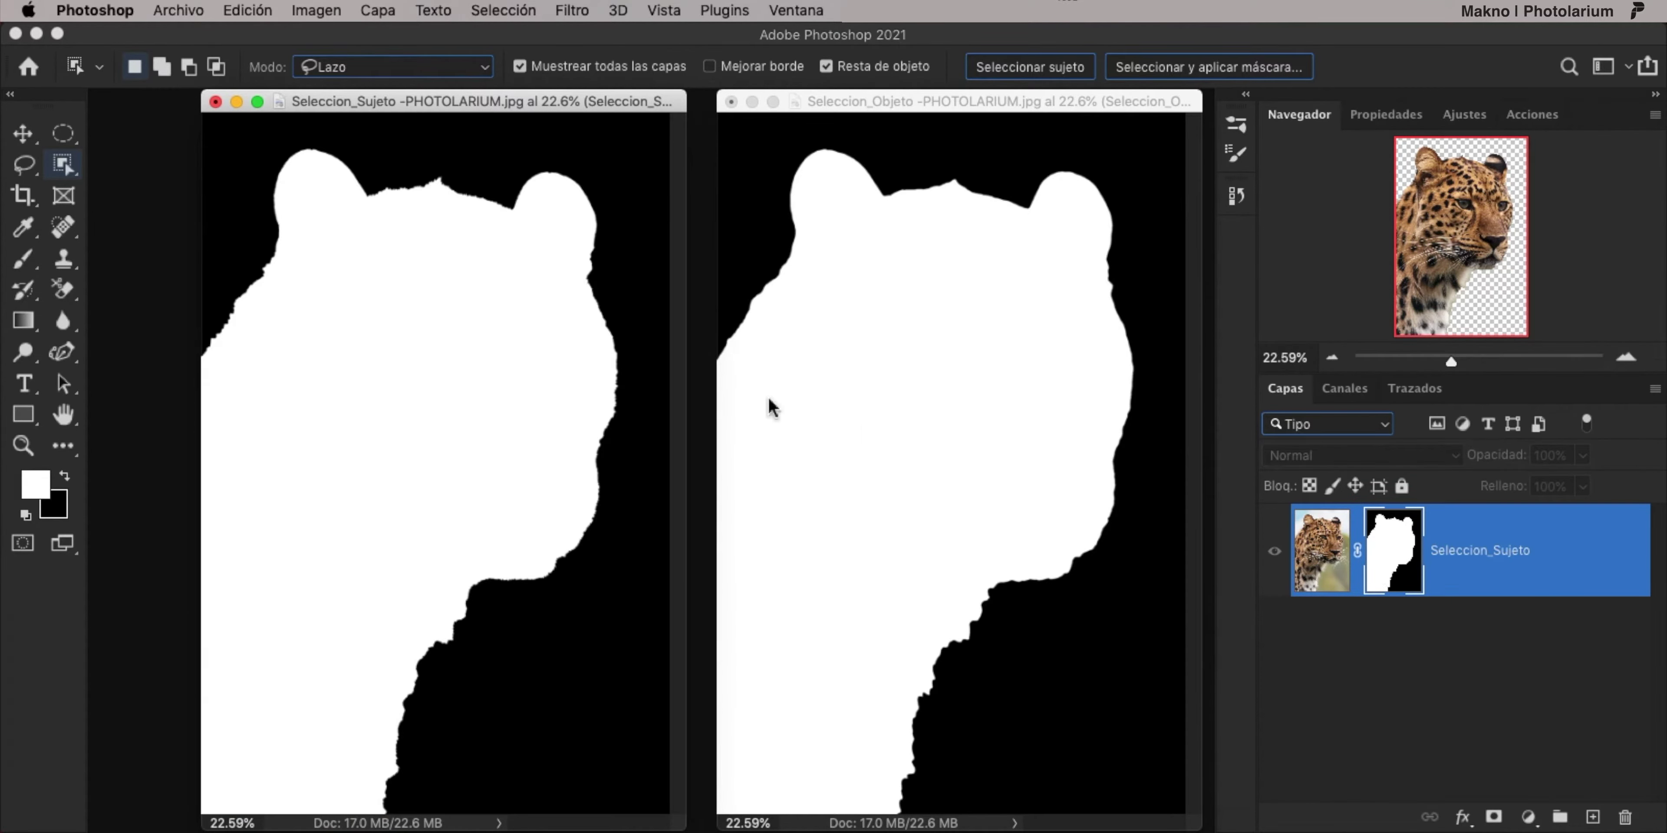
left_click(435, 183)
left_click(944, 186)
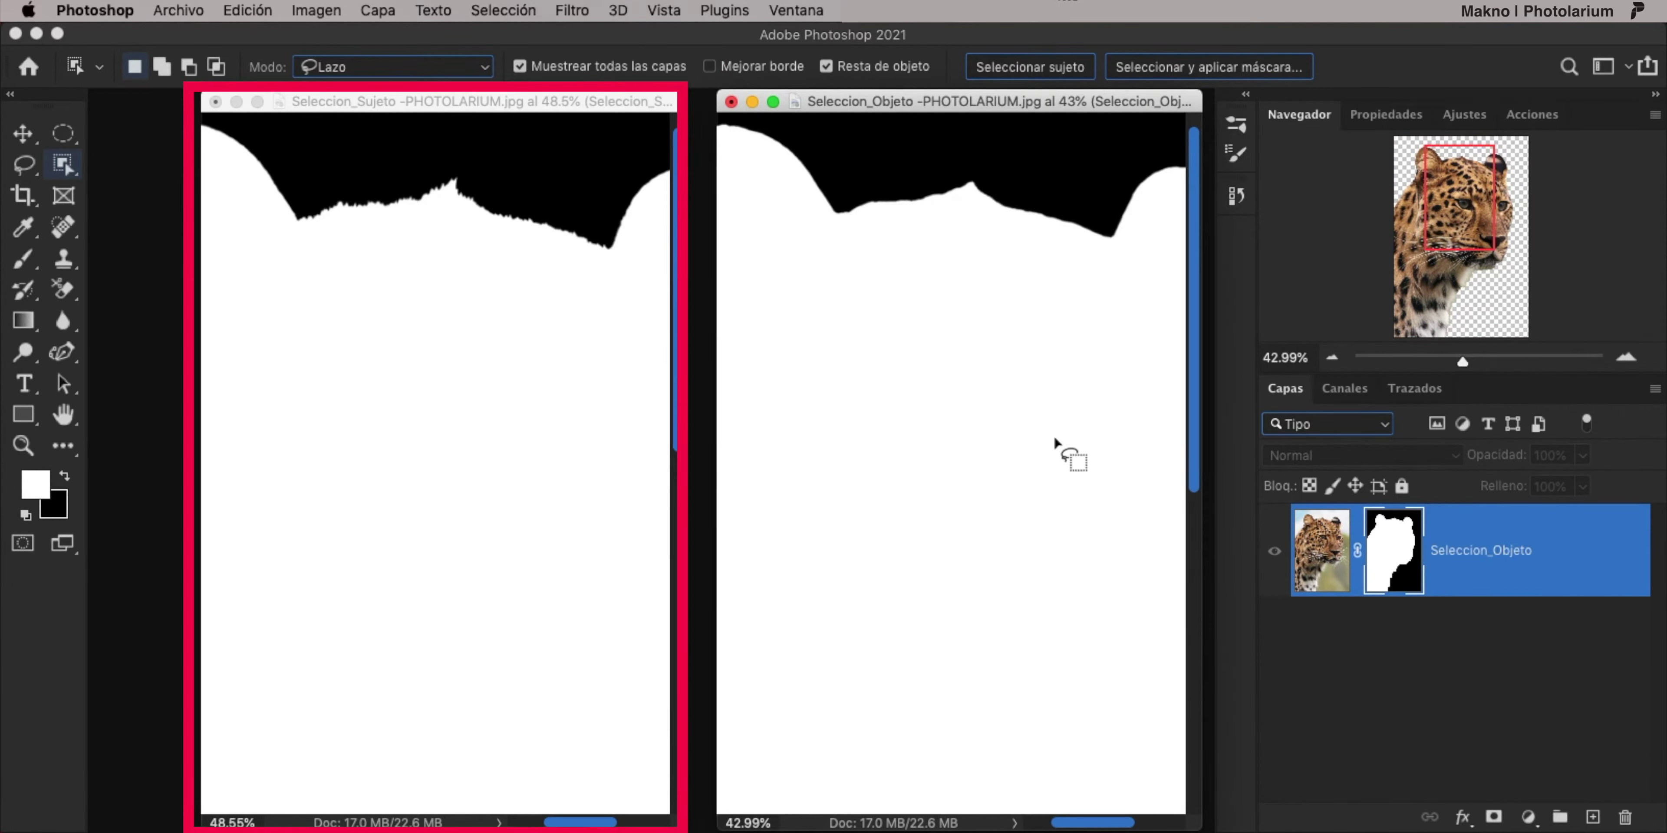
mouse_move(1073, 450)
left_mouse_down()
mouse_move(1053, 543)
mouse_move(944, 488)
left_mouse_up()
left_click(546, 507)
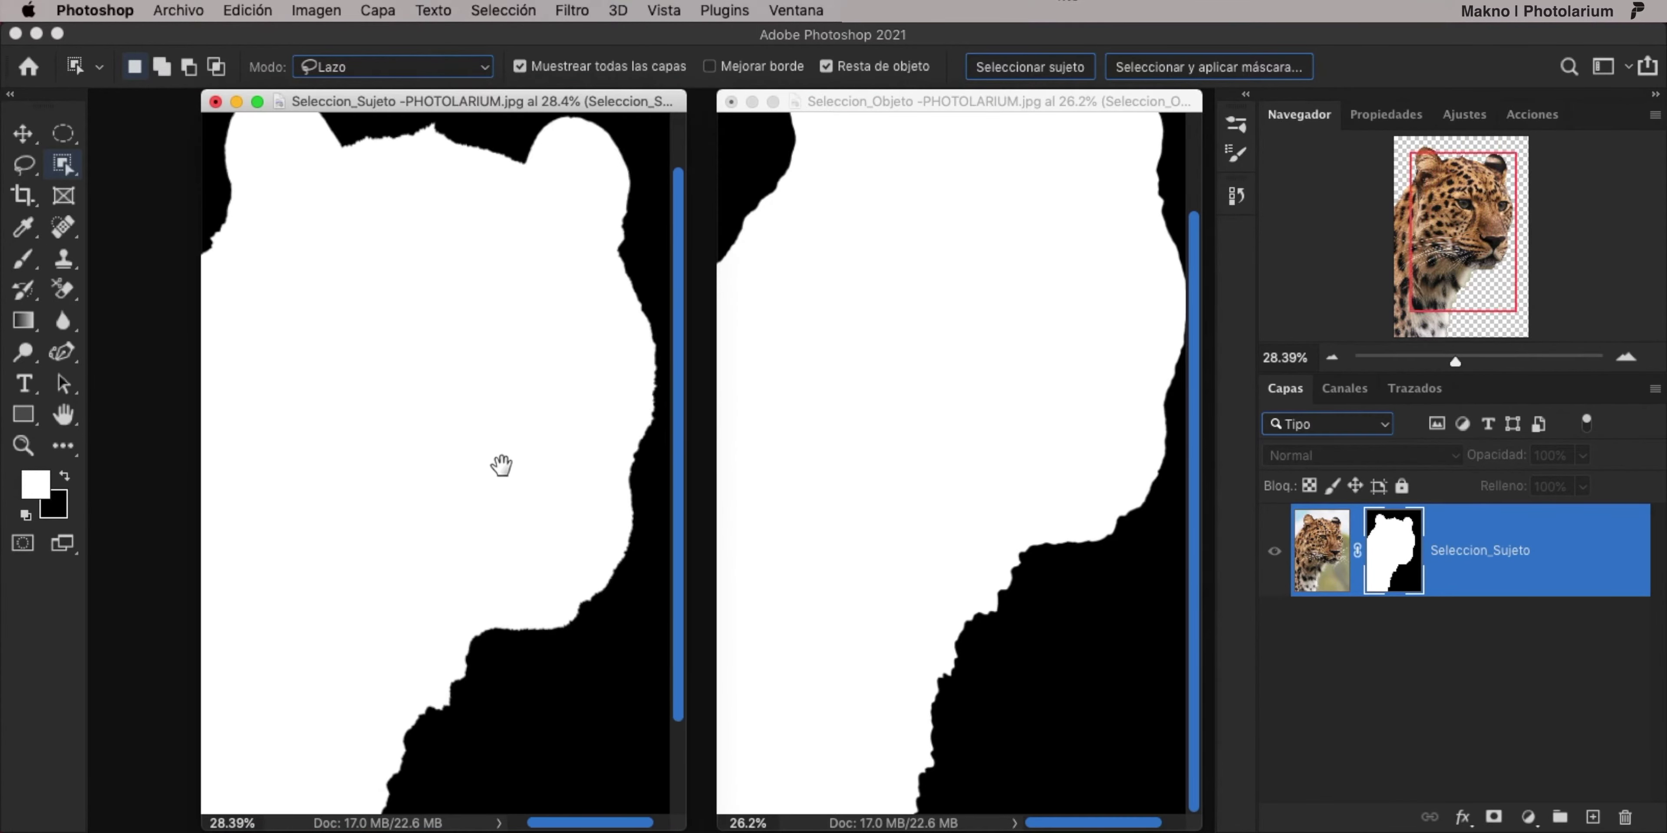
left_click_drag(502, 466, 510, 409)
left_click_drag(541, 518, 595, 521)
left_click_drag(1035, 558, 1083, 569)
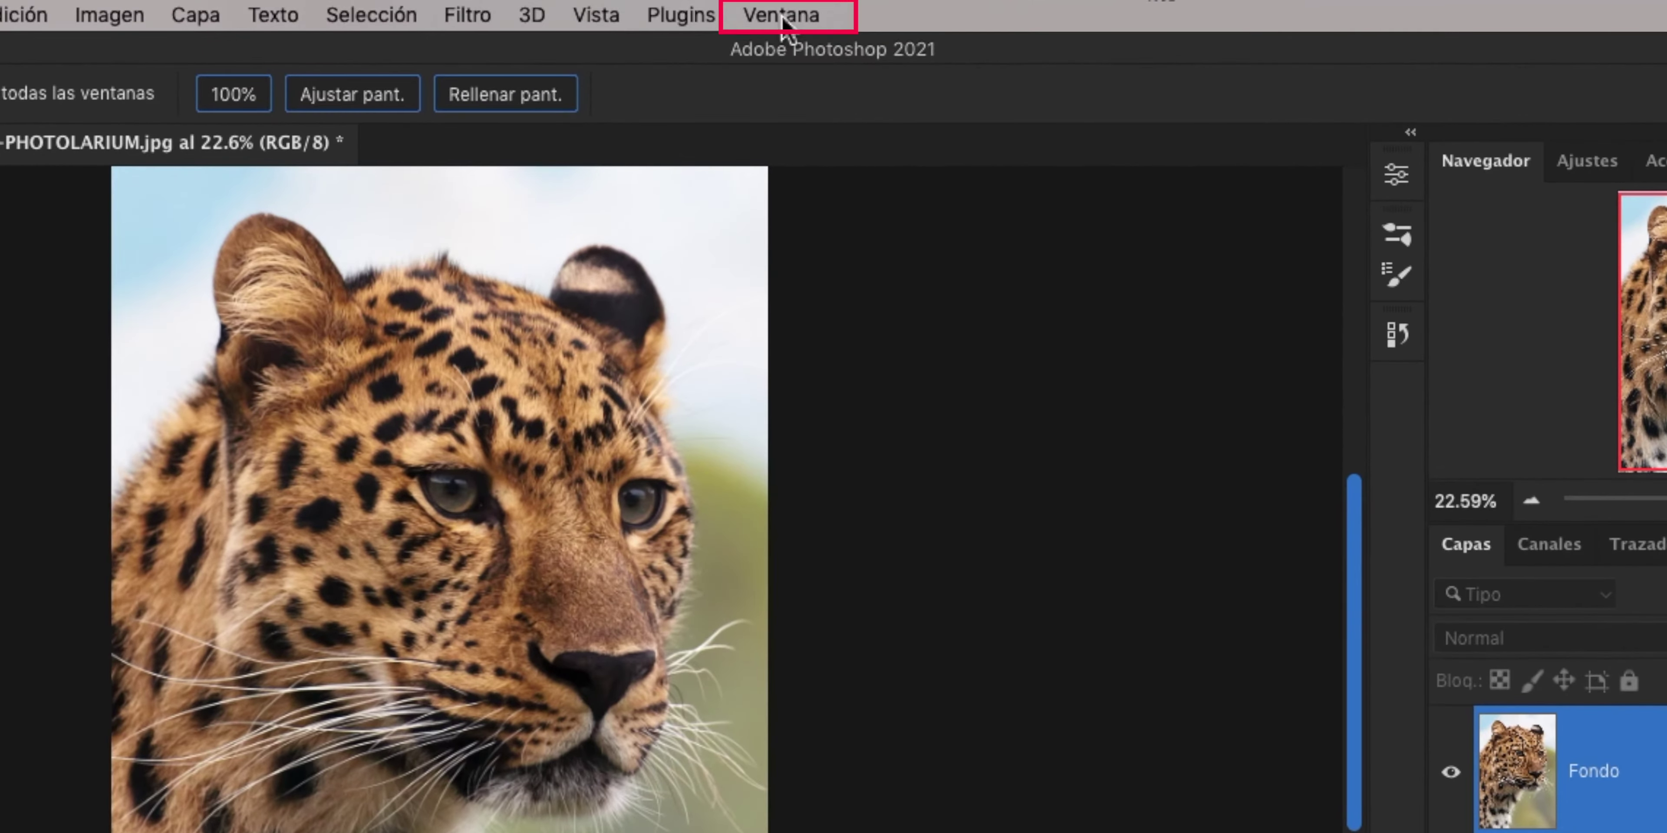
Unlock the leopard photo's Fondo into editable Capa 0 and show its Properties panel.
left_click(796, 10)
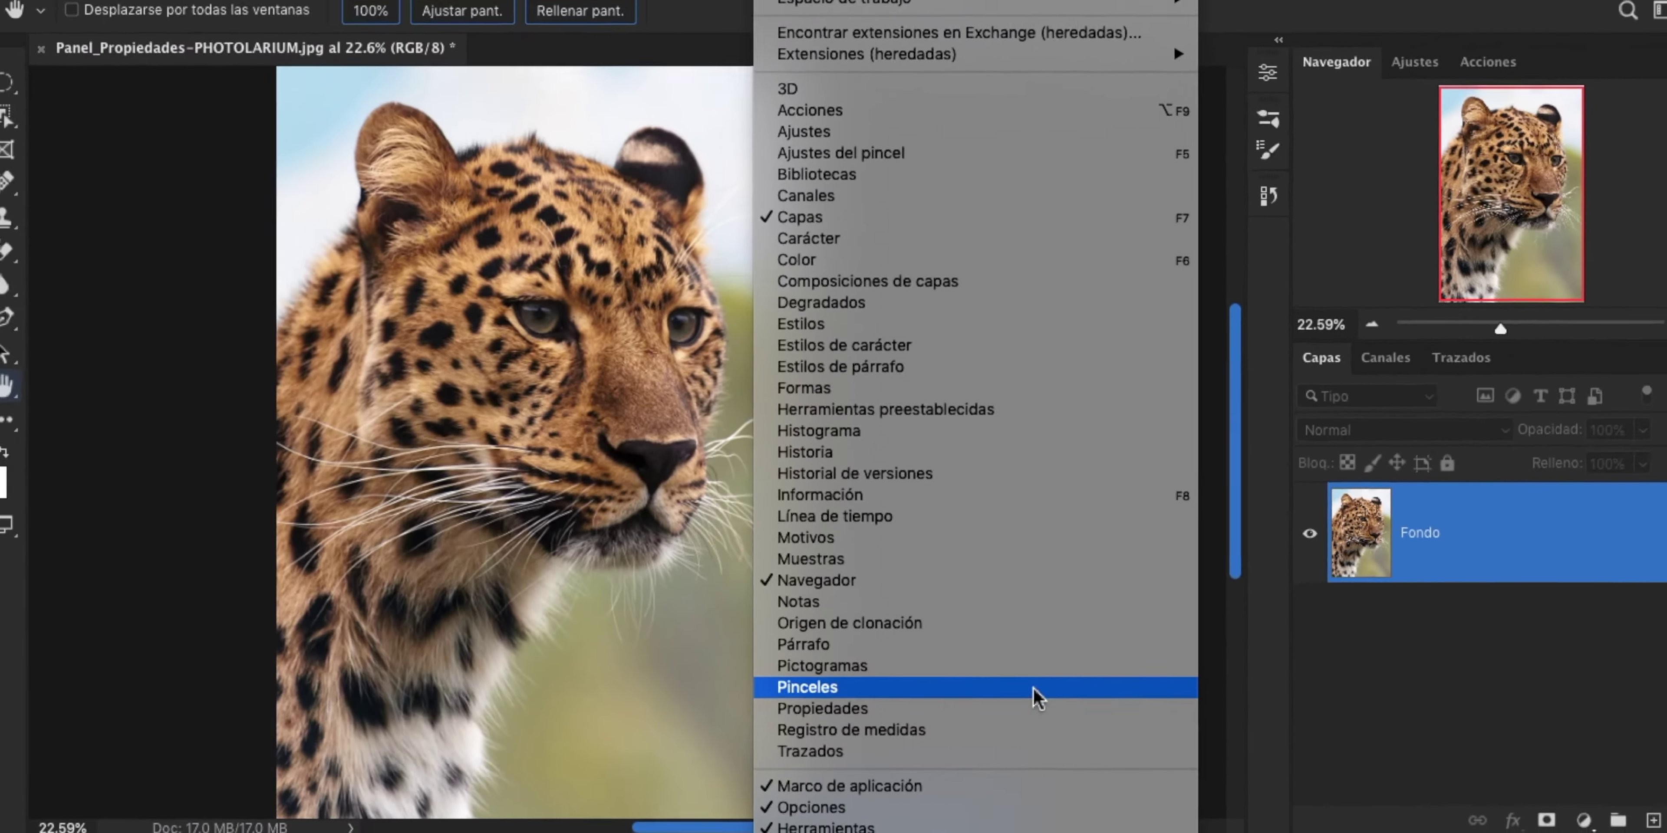
left_click(1034, 692)
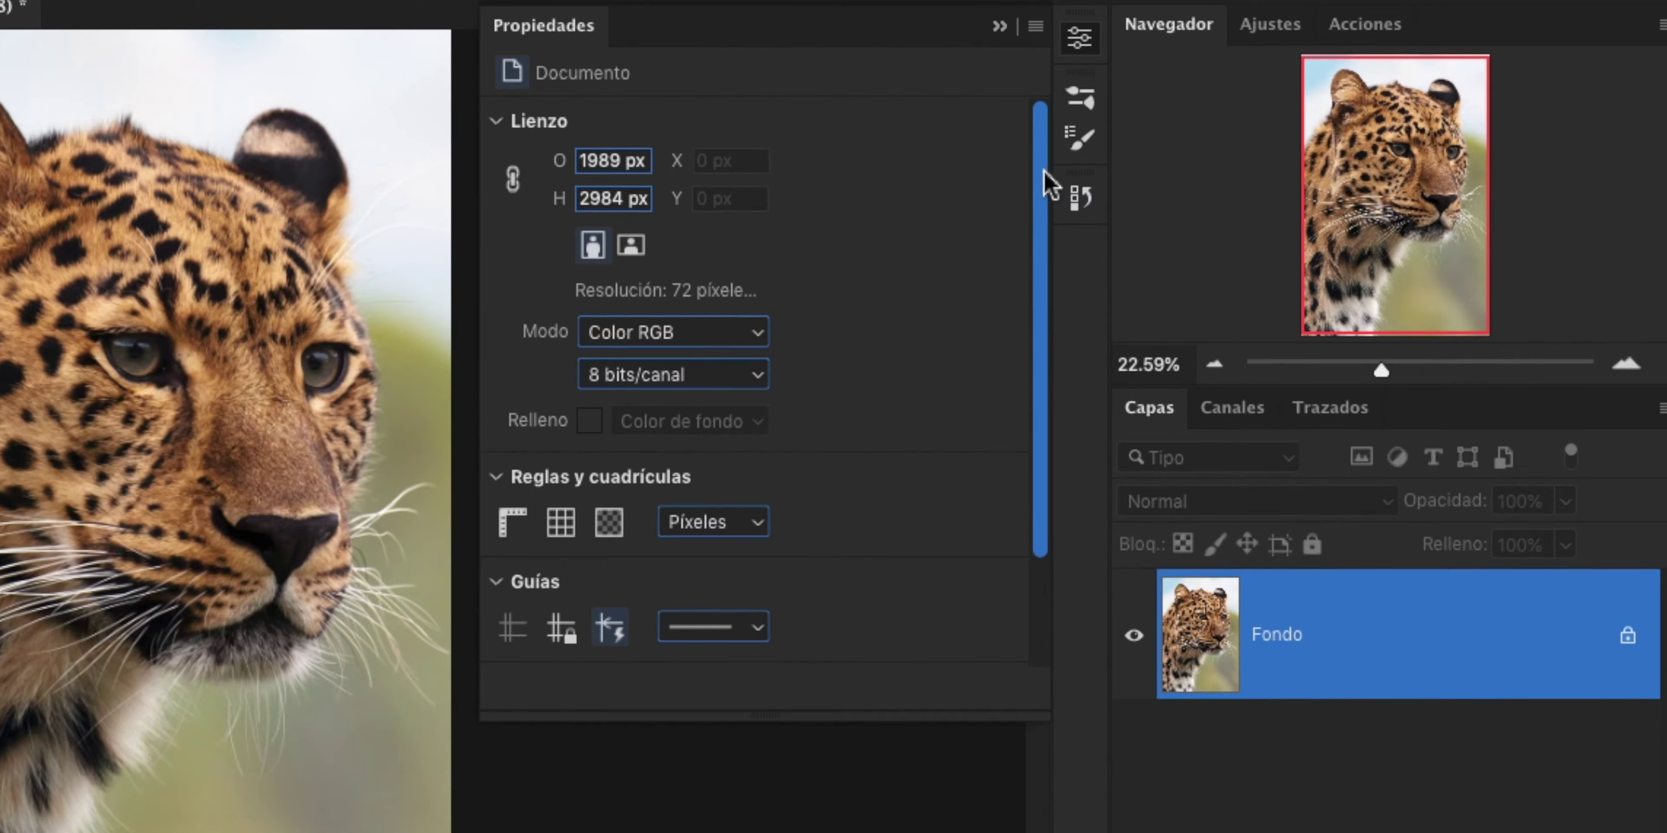
left_click_drag(1208, 222, 1204, 259)
left_click_drag(1039, 227, 1044, 346)
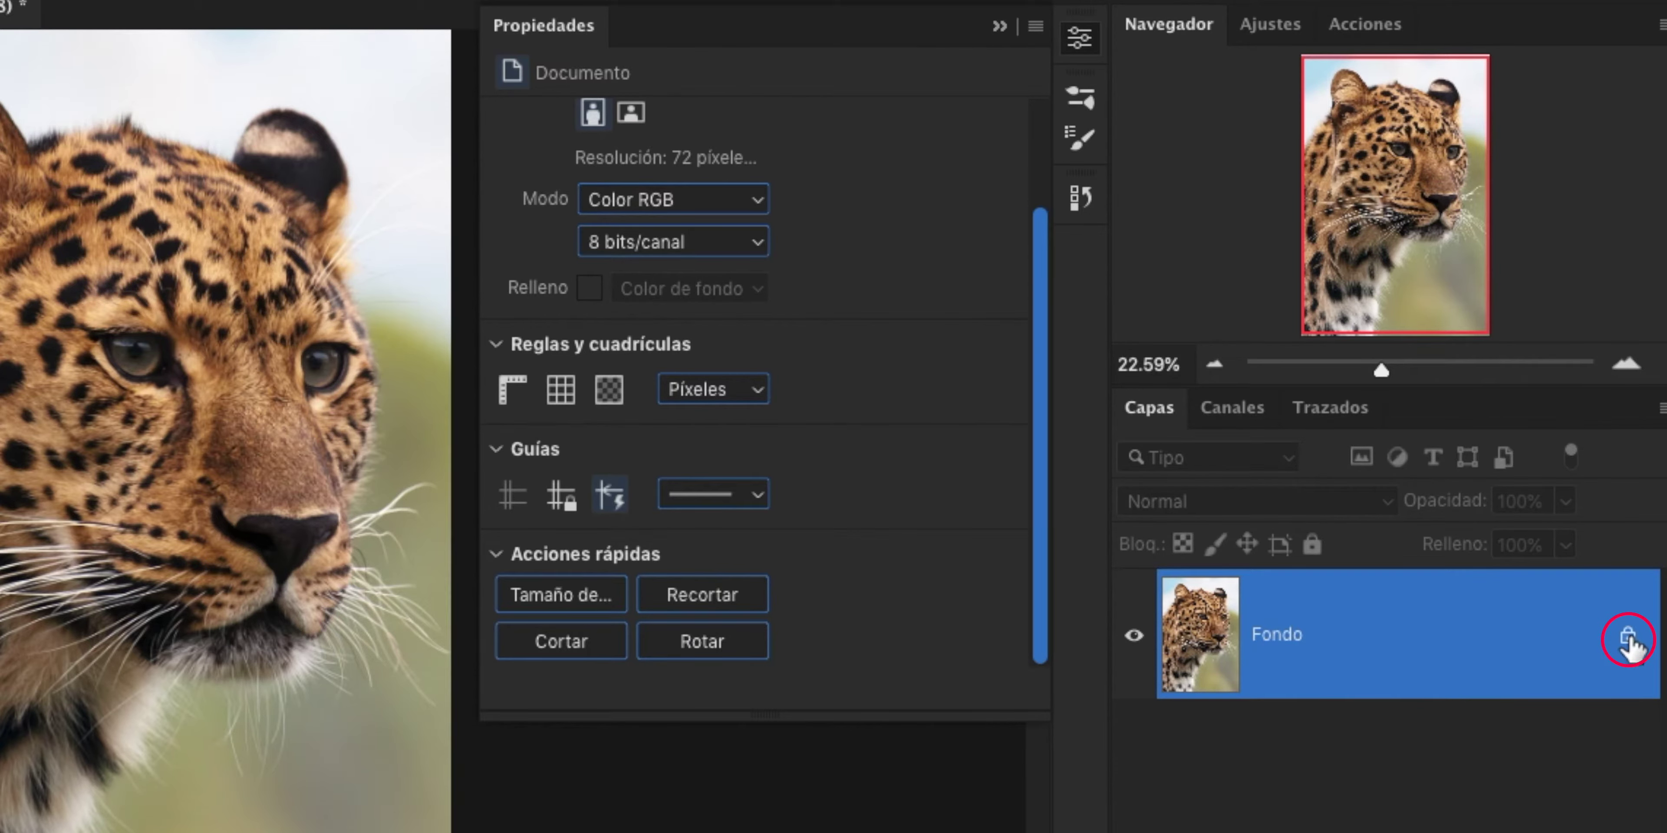
left_click(1627, 641)
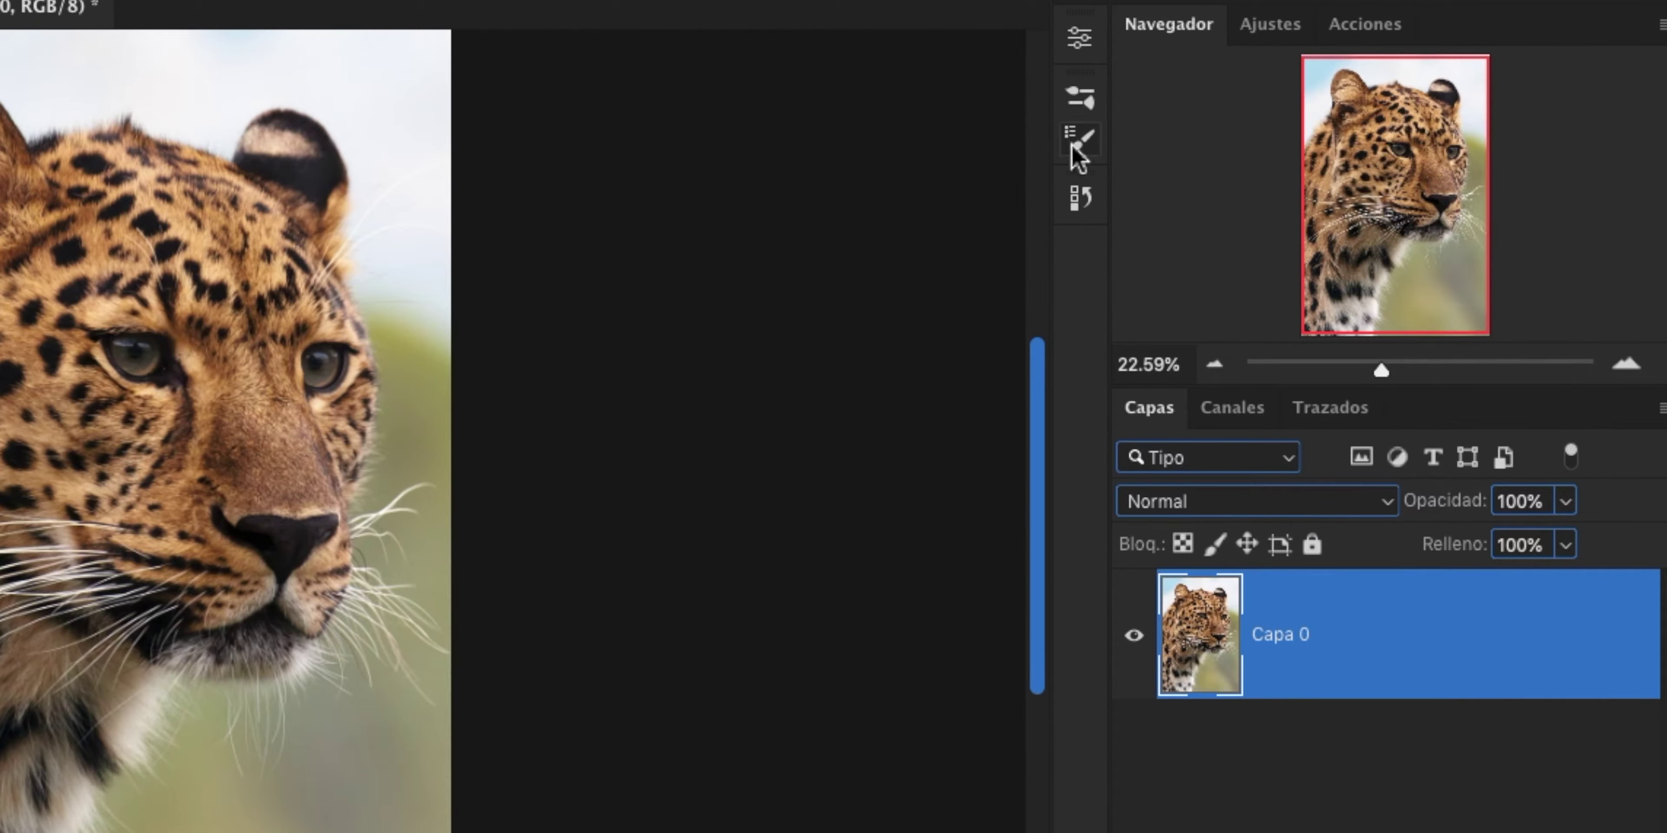
left_click(1079, 40)
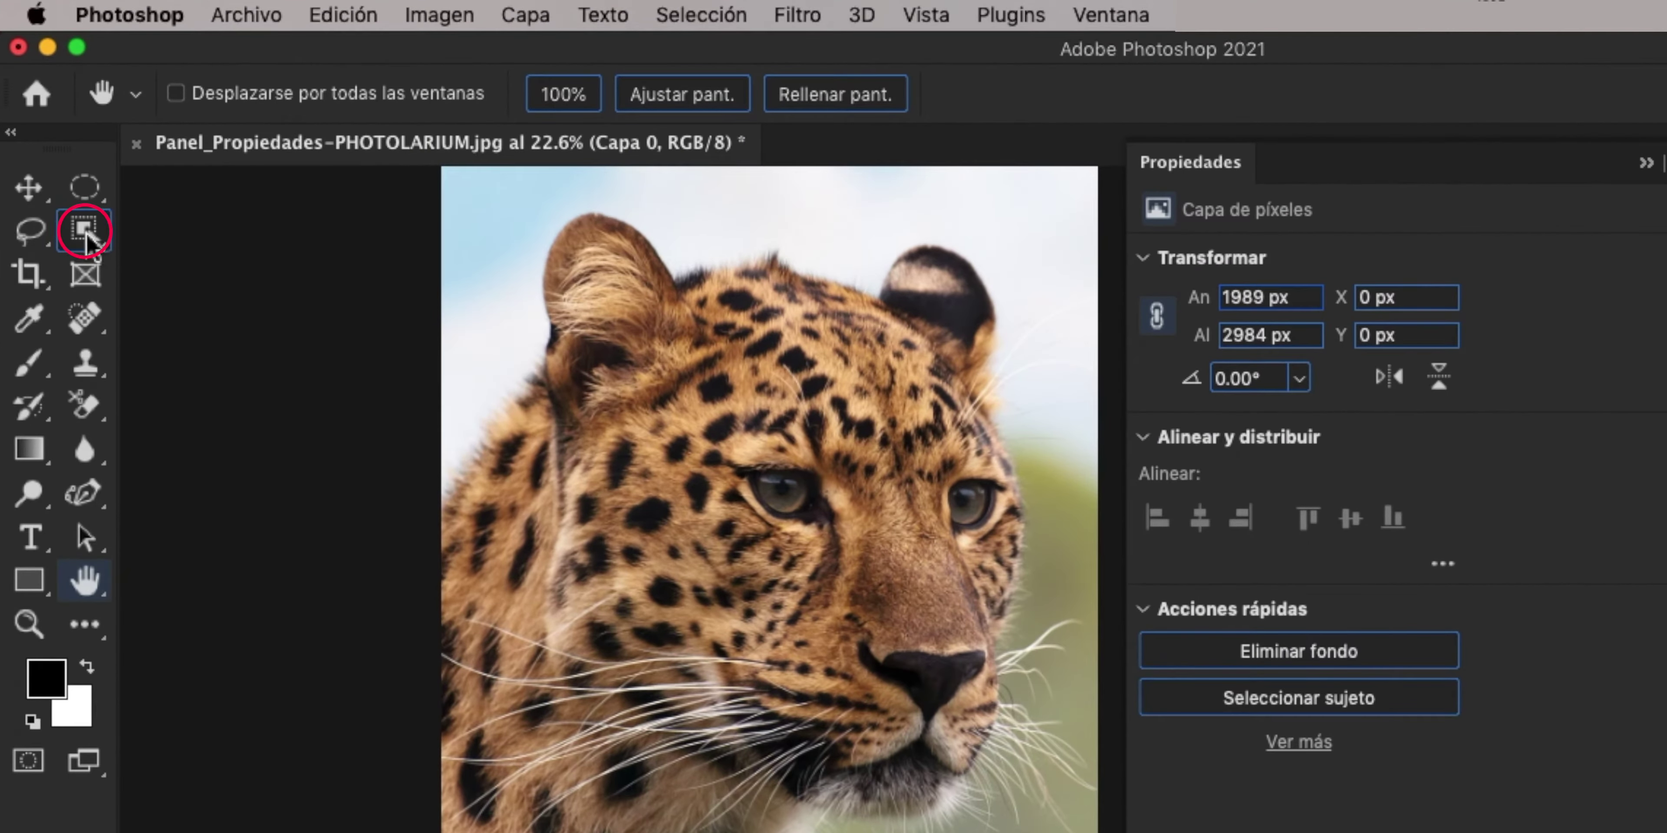
With Quick Selection active, mask the leopard using Seleccionar sujeto, then undo that mask.
left_click(63, 170)
left_click(161, 259)
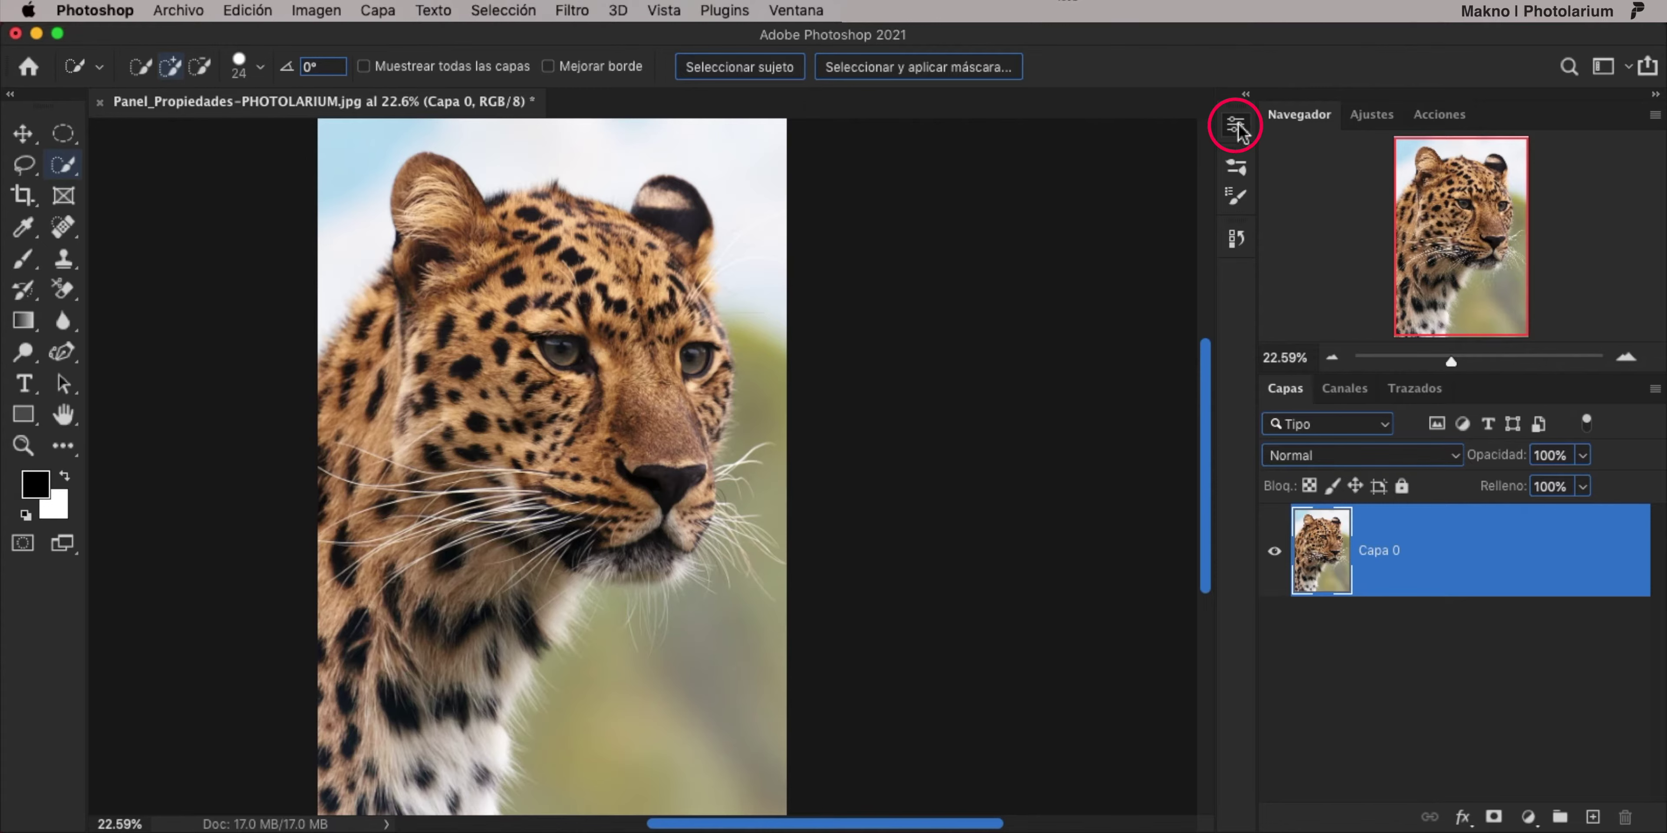
left_click(1235, 123)
left_click(988, 502)
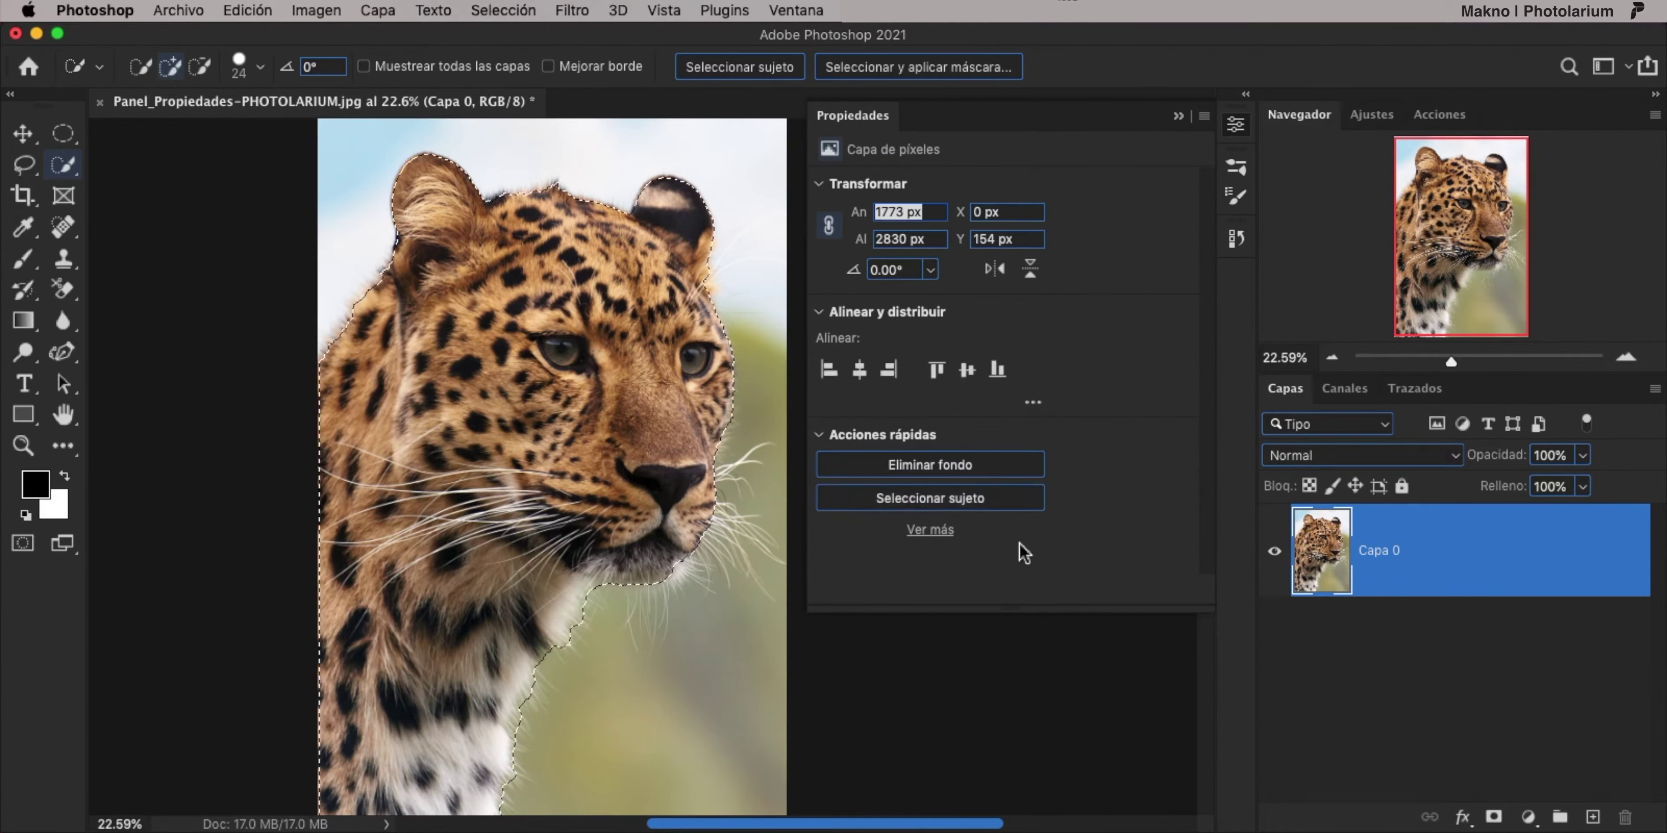
left_click(1490, 814)
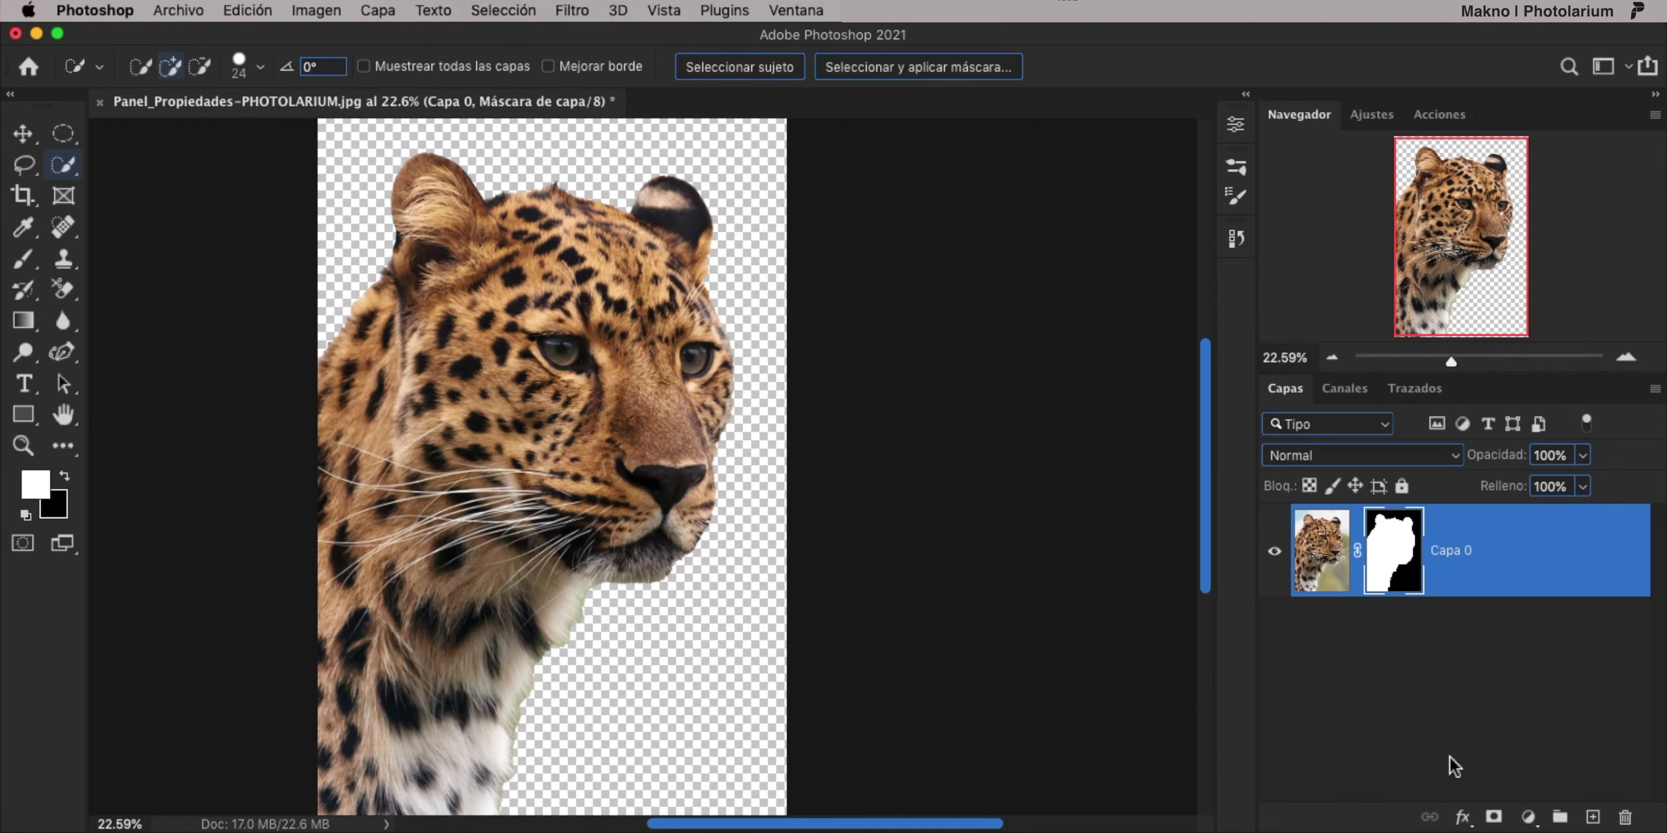
key("ctrl+z")
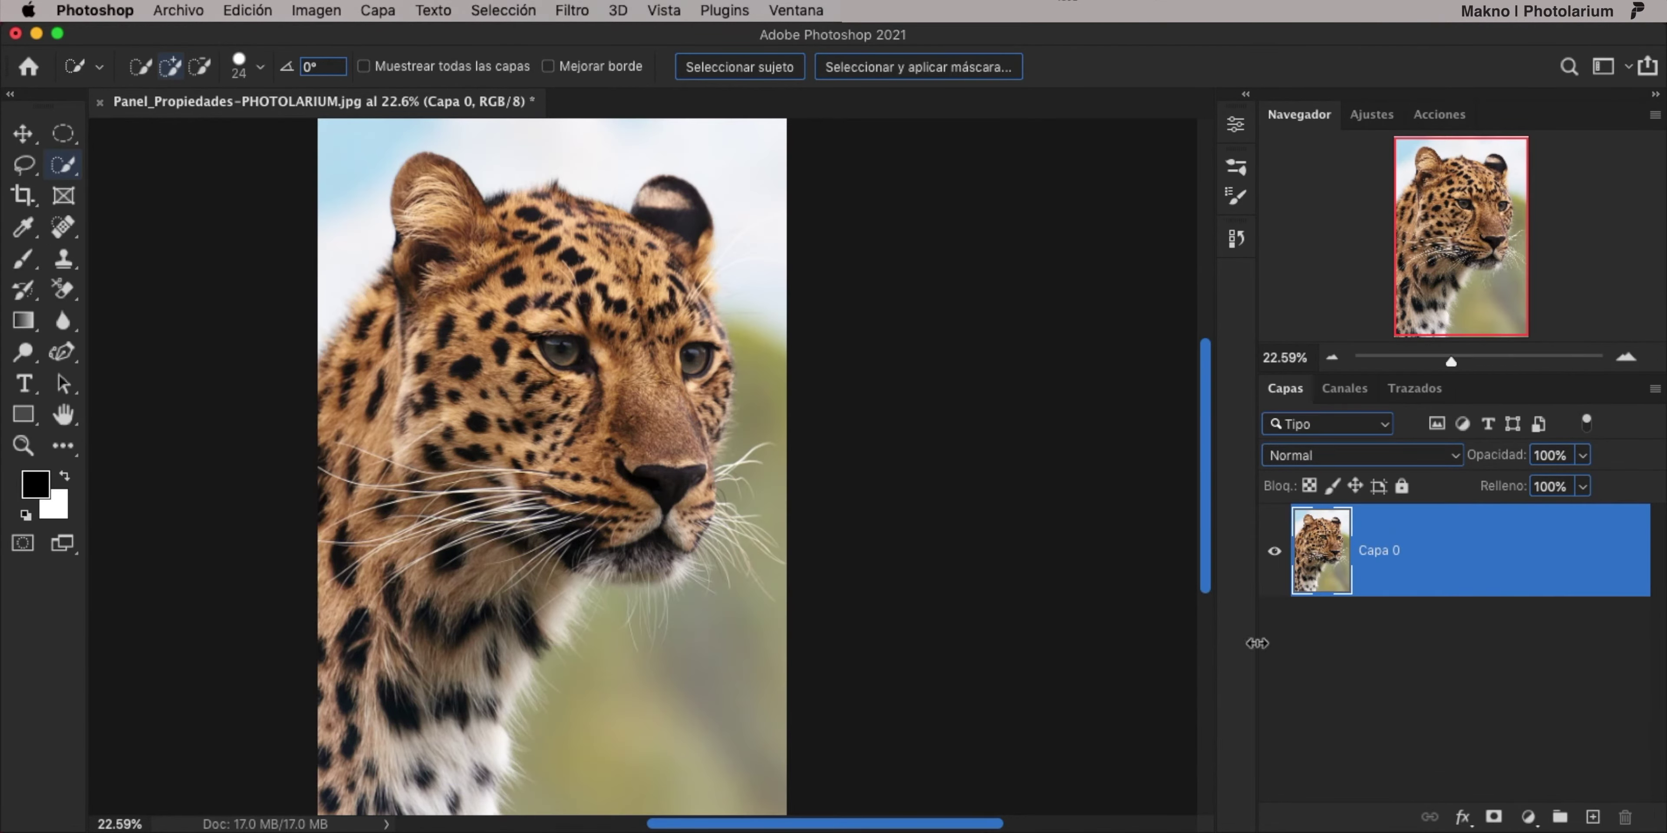
Mask out the background with Eliminar fondo and show the resulting mask's properties.
left_click(1235, 124)
left_click(959, 474)
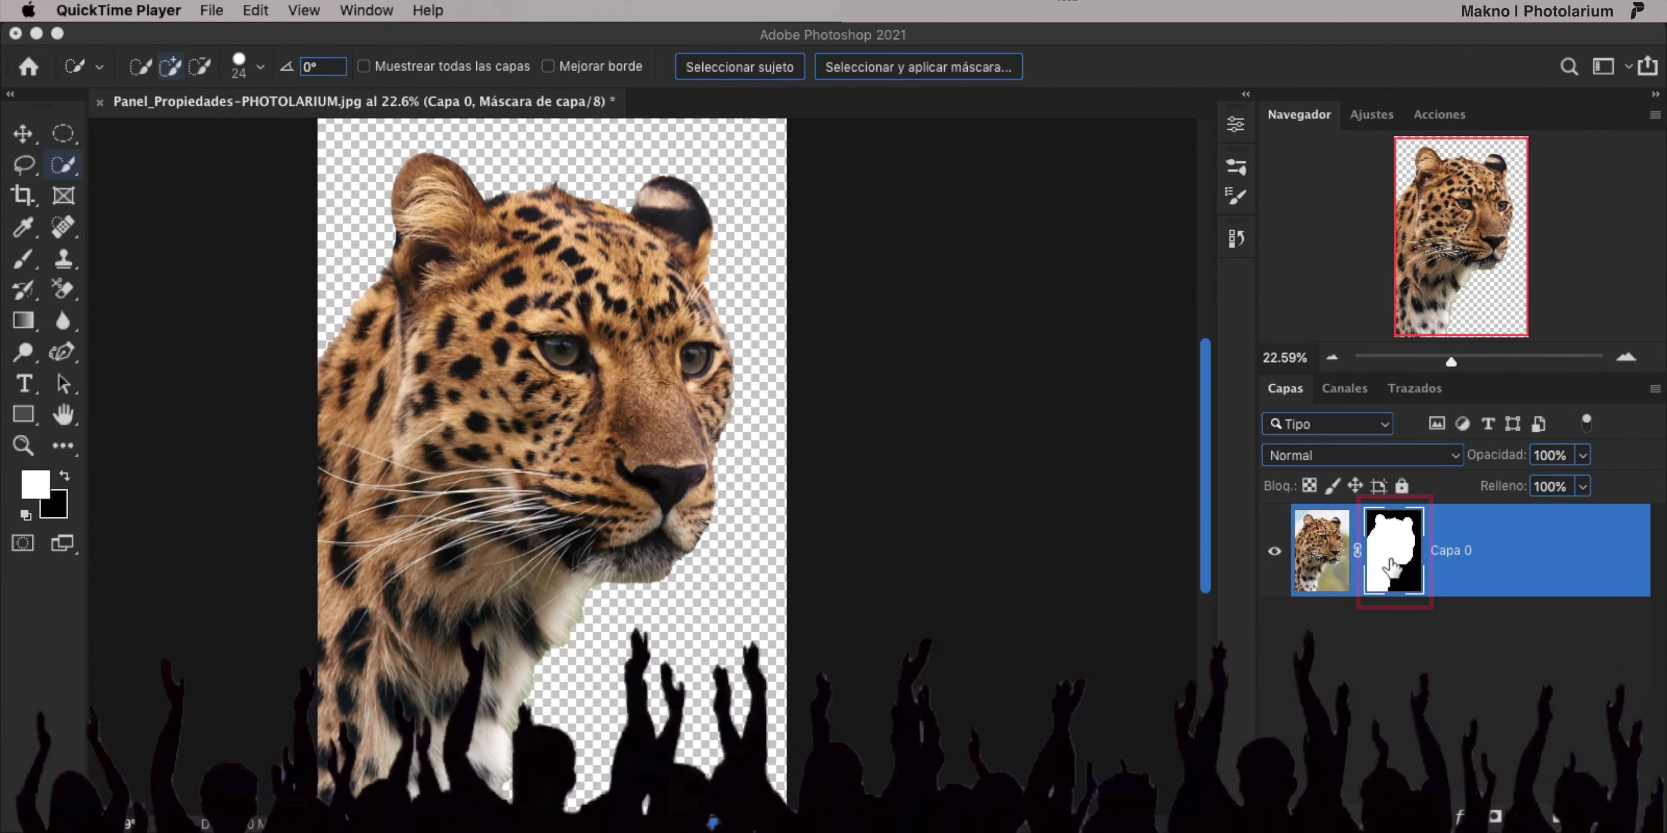
left_click(1236, 129)
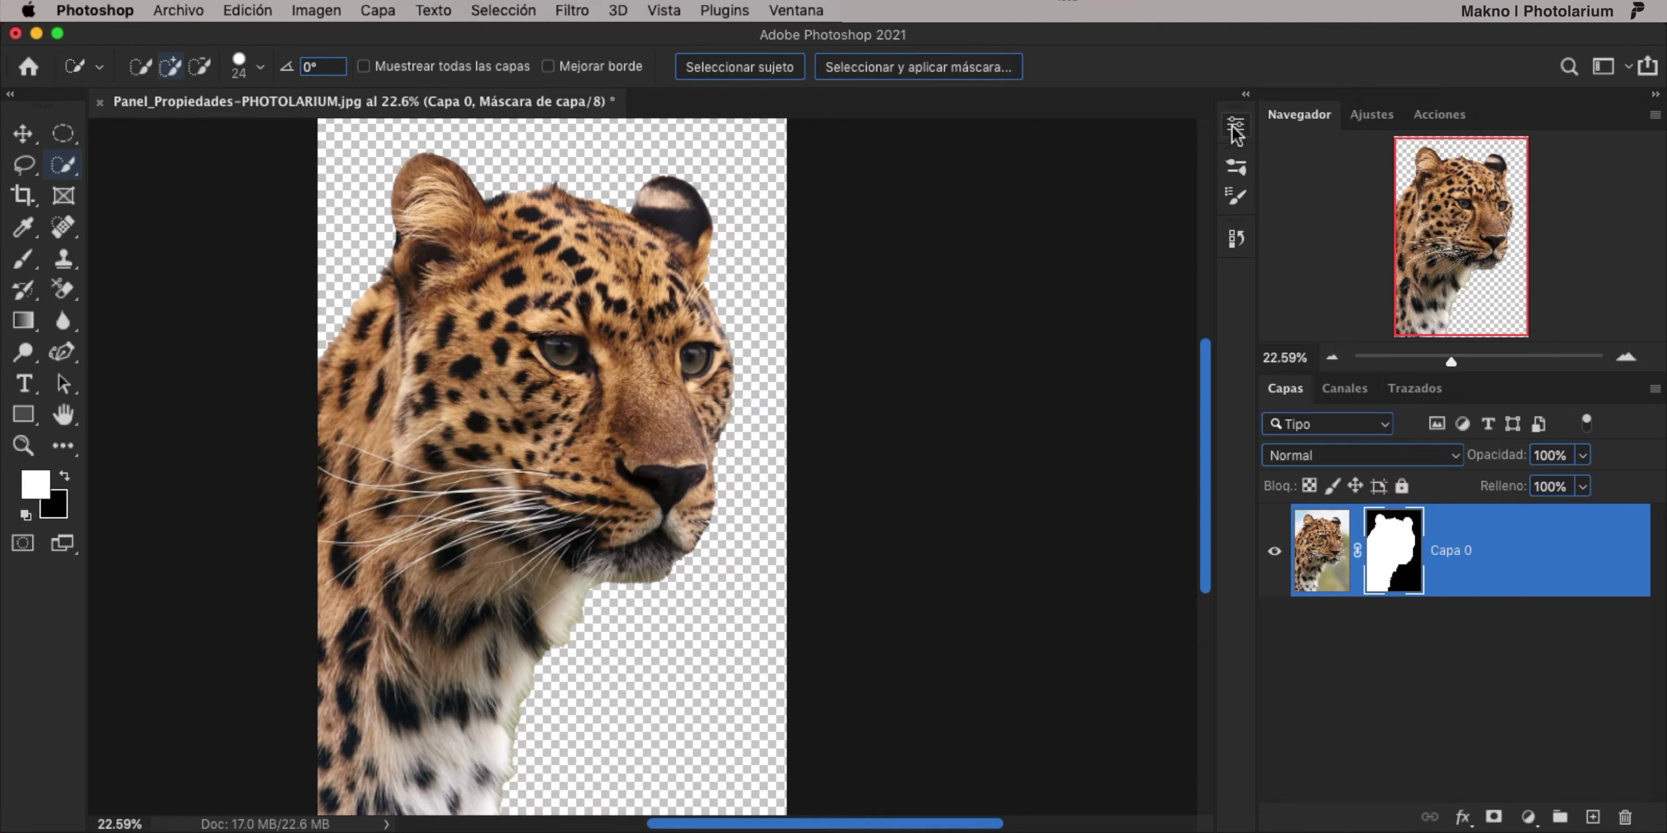
left_click(1236, 129)
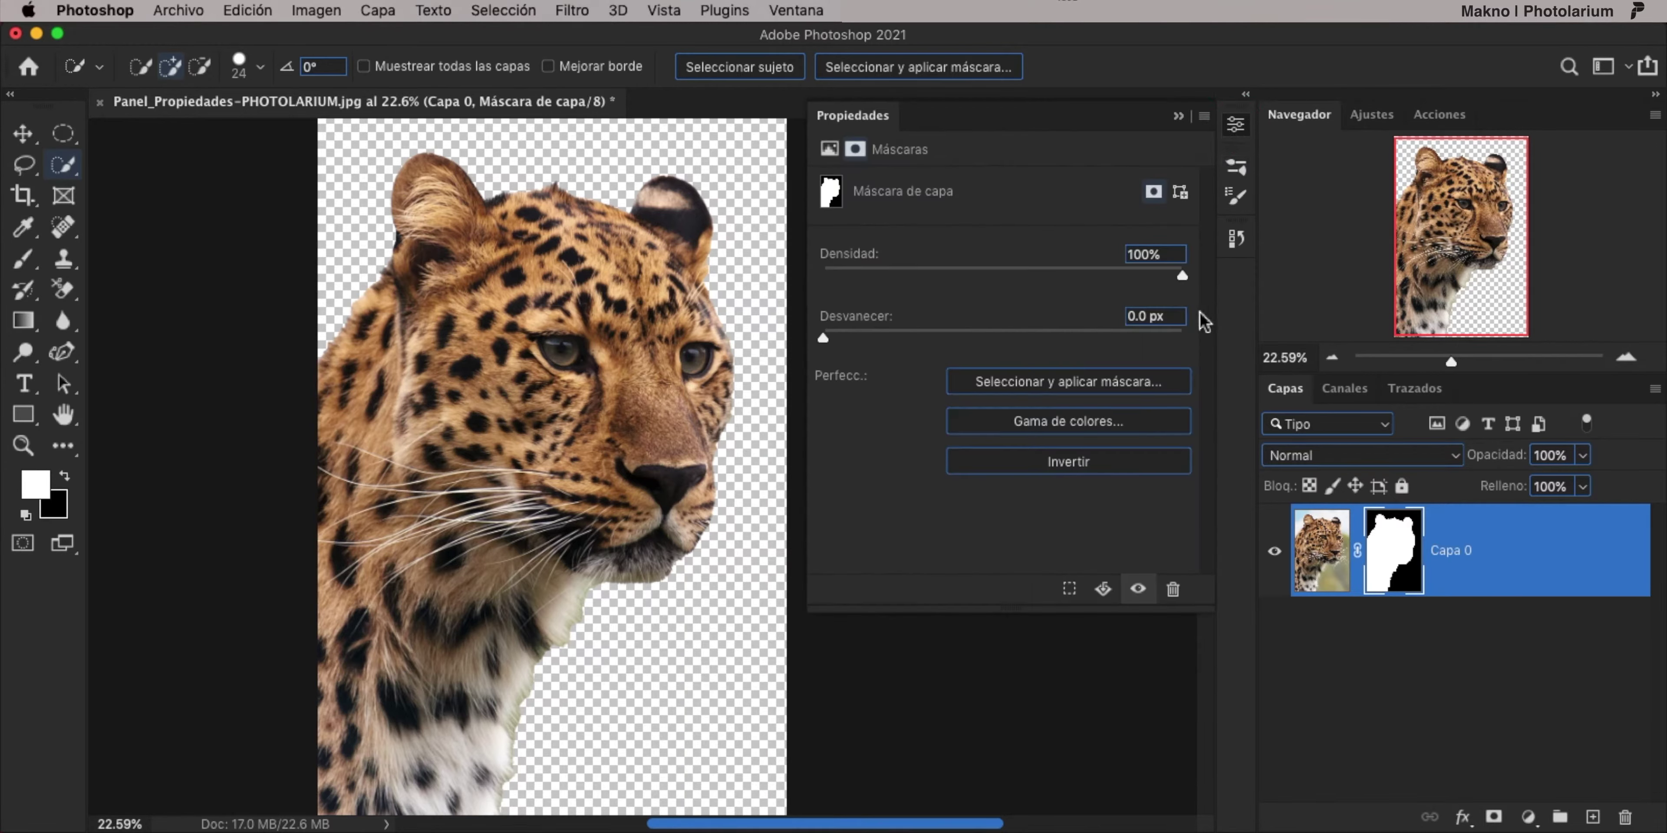
In Select and Mask, view as Superponer and refine the fur along the head's left edge.
left_click(1077, 387)
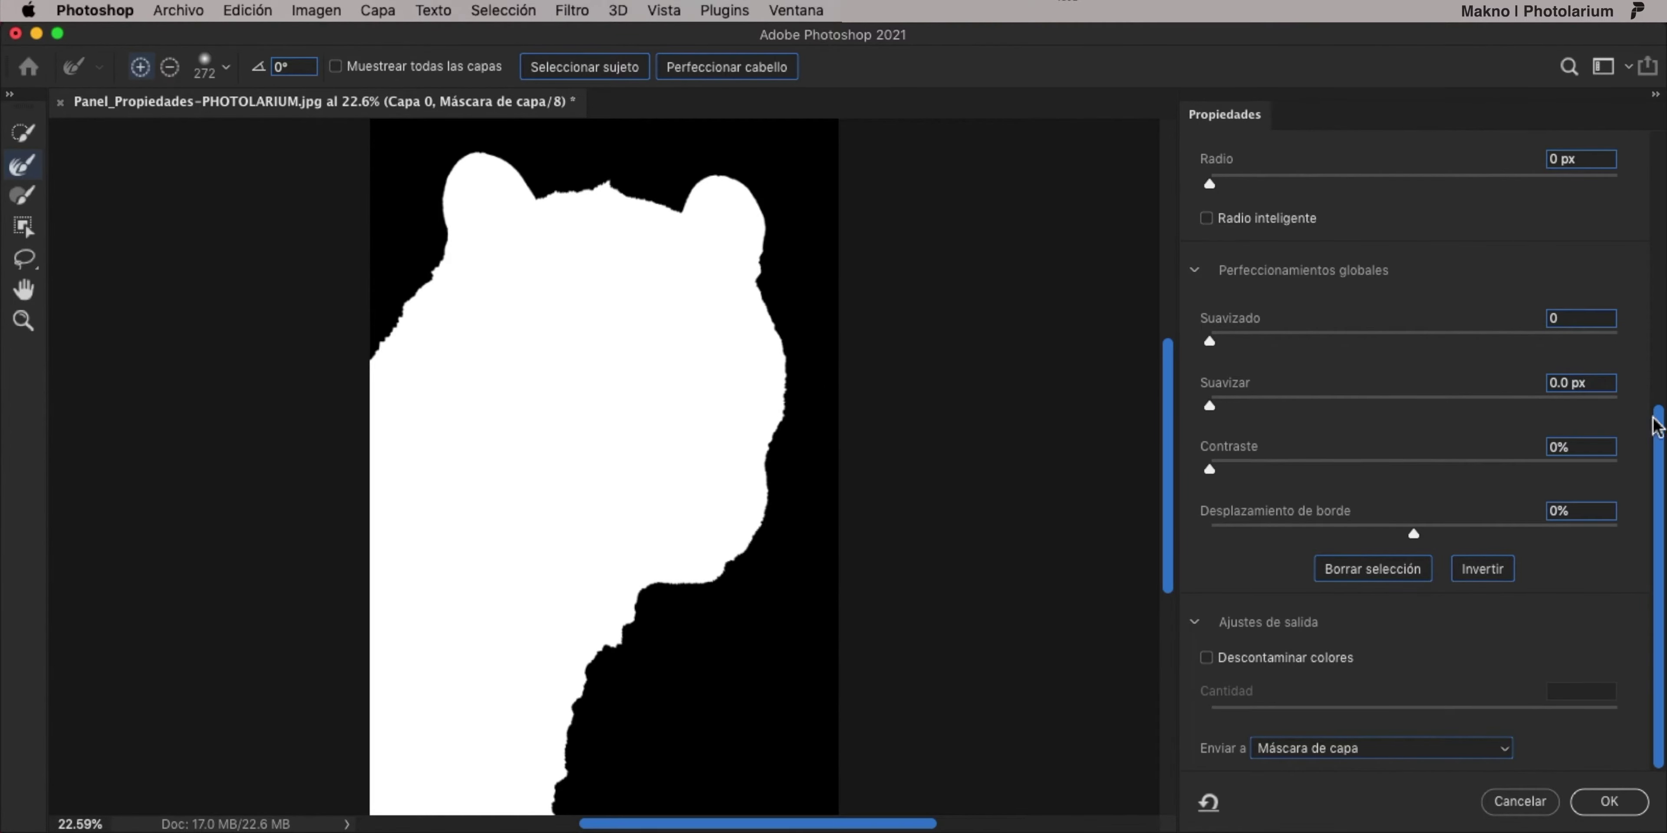
left_click_drag(1653, 427, 1658, 142)
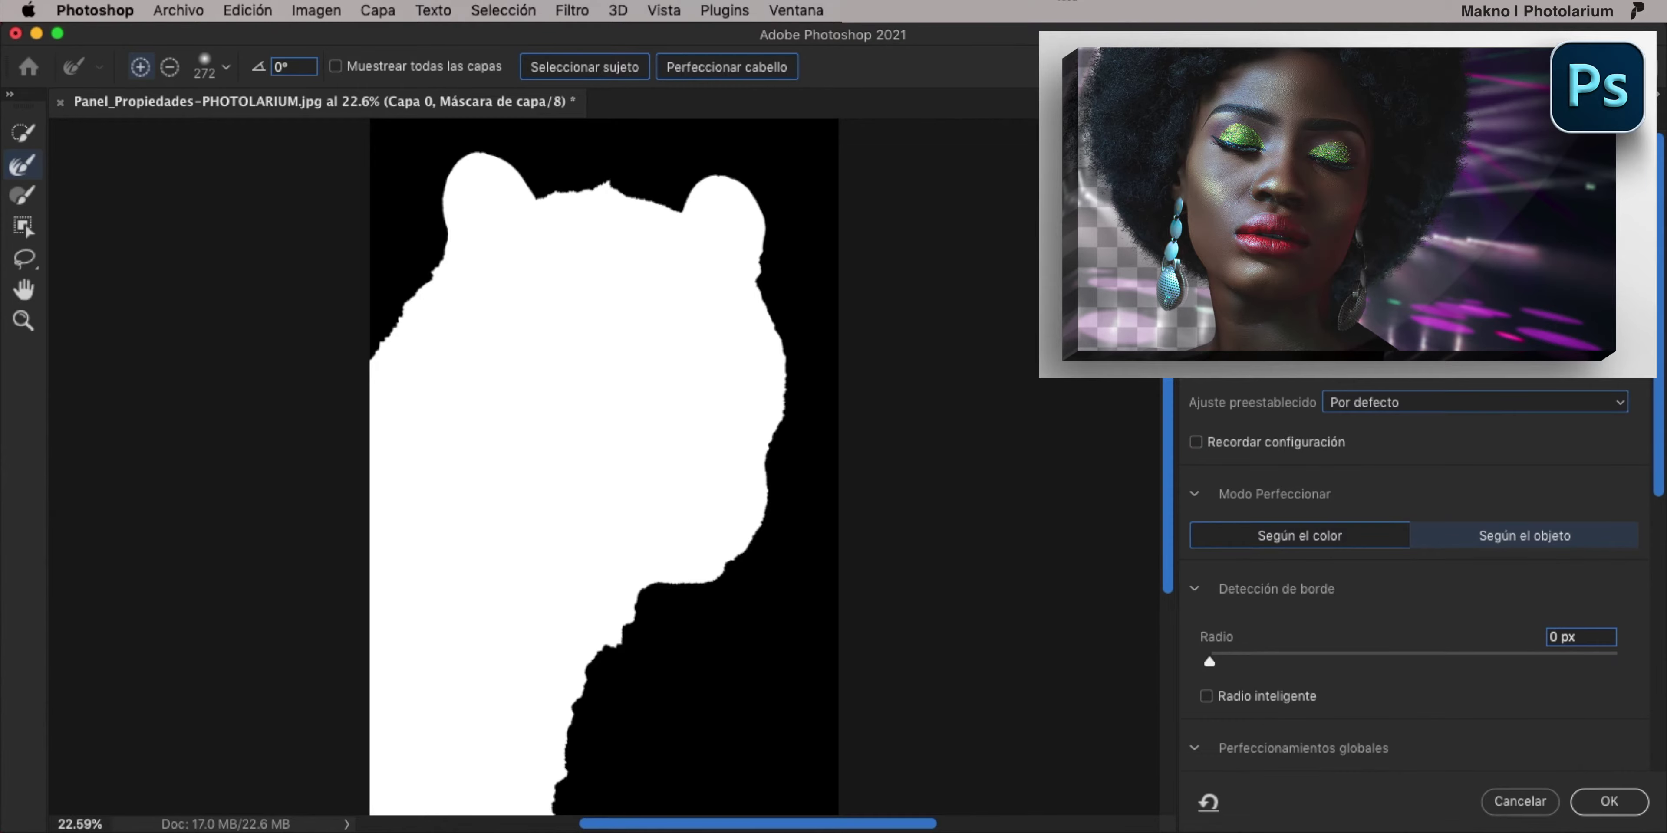
left_click(1216, 233)
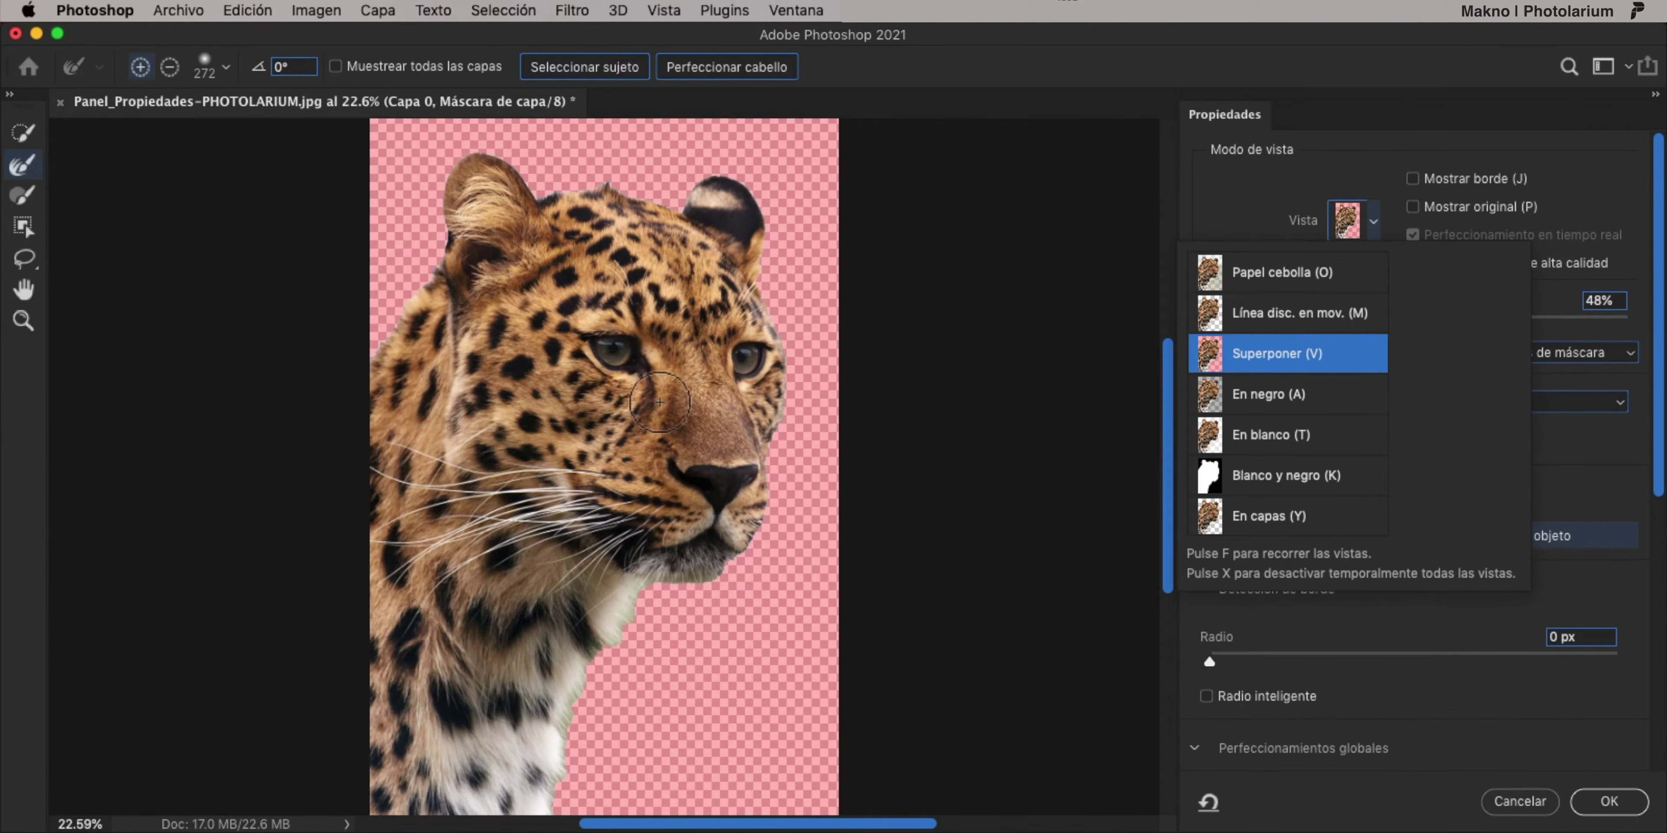
left_click(592, 344)
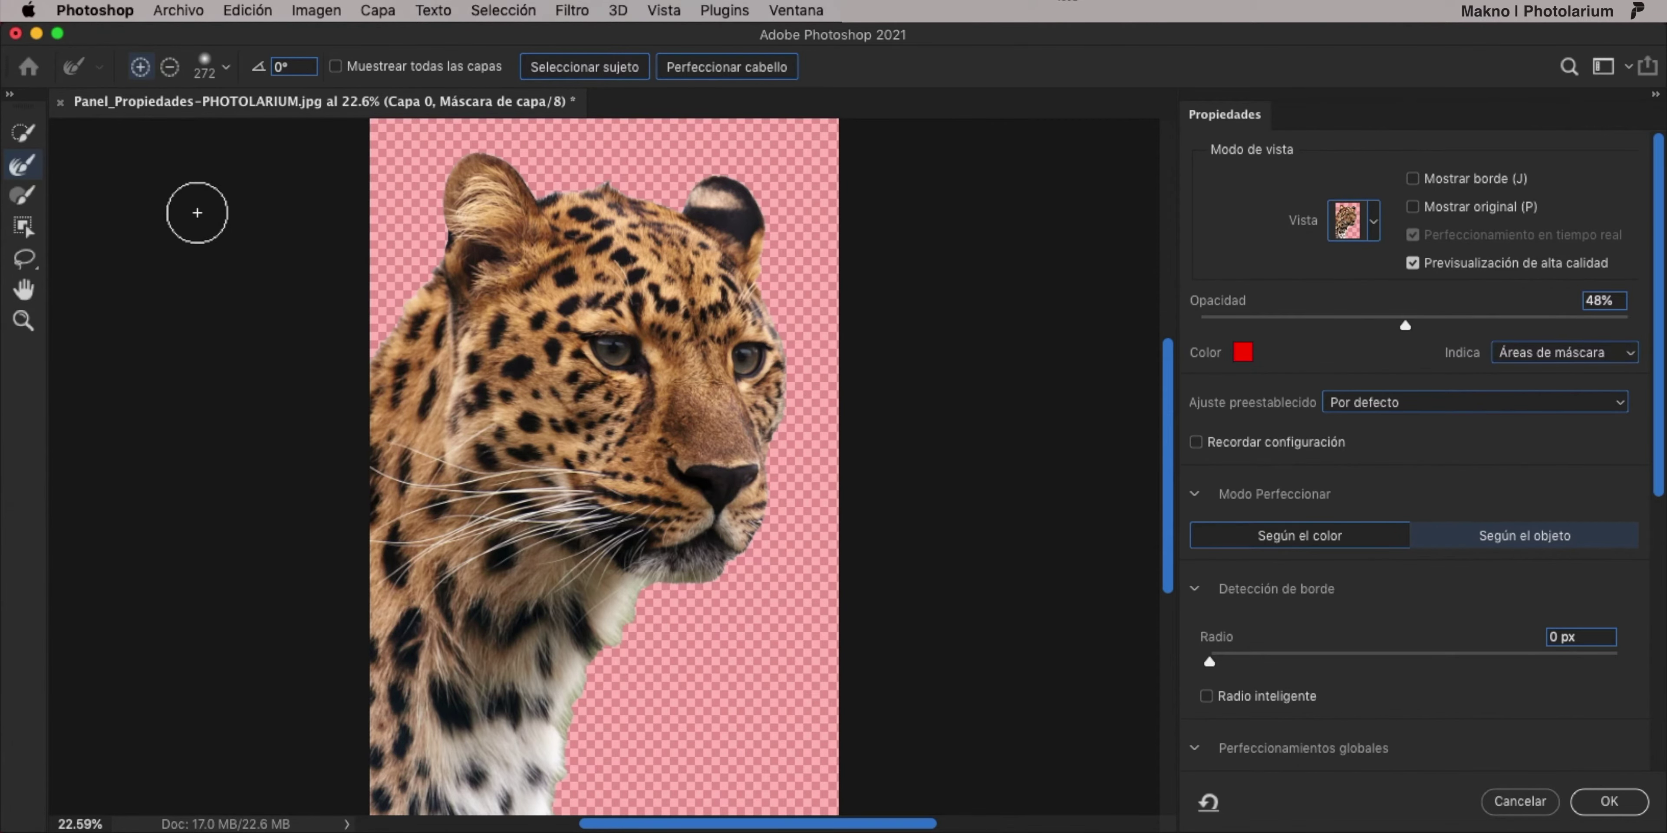
left_click(25, 169)
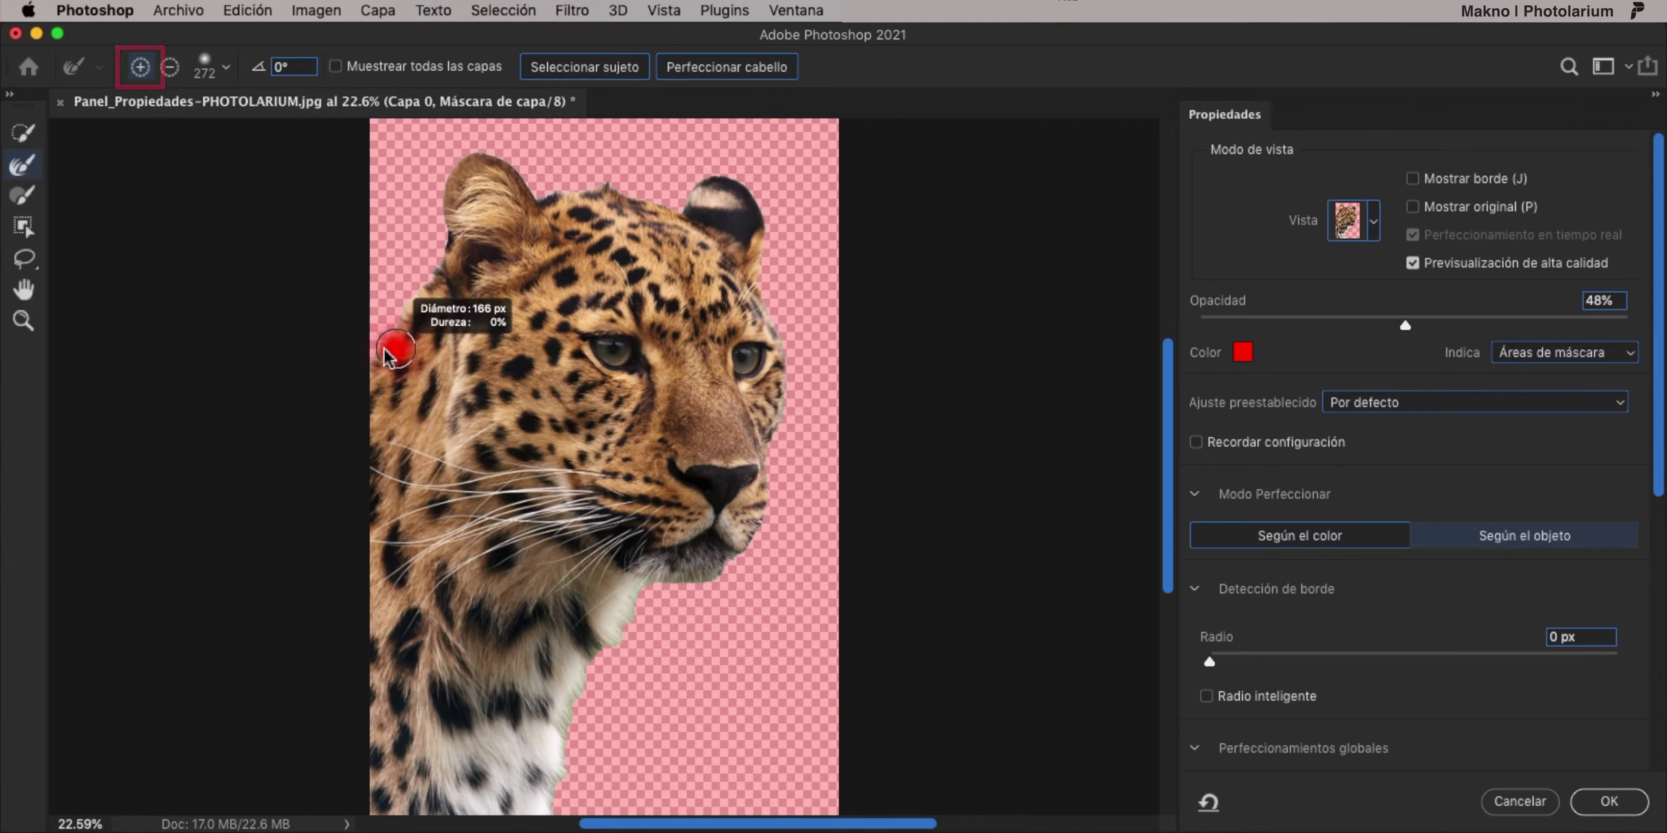
mouse_move(402, 335)
left_mouse_down()
mouse_move(543, 214)
mouse_move(788, 558)
mouse_move(555, 811)
left_mouse_up()
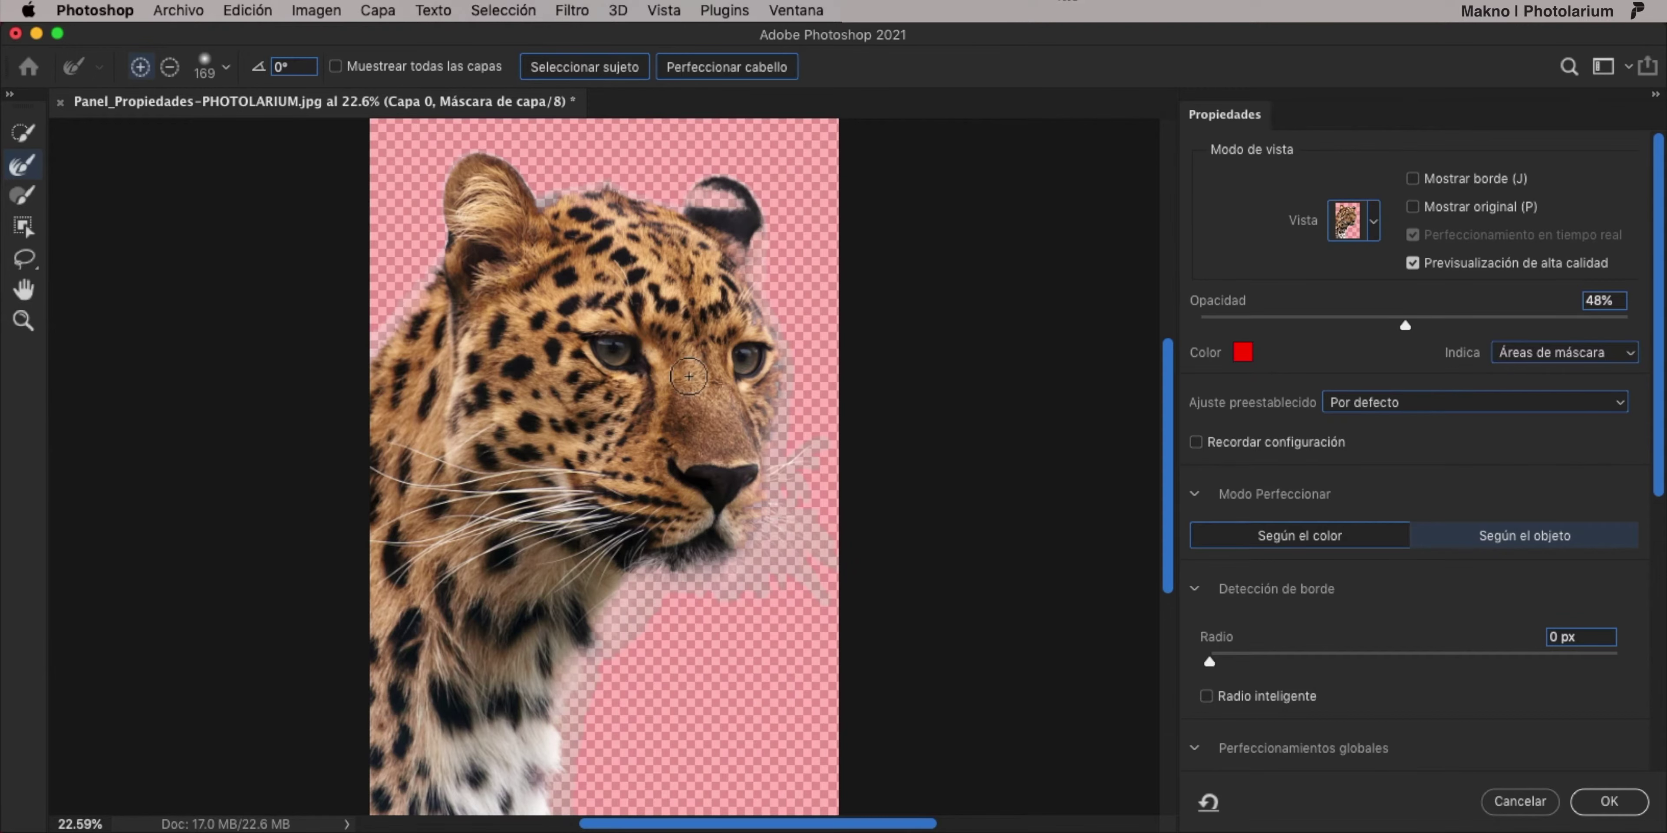
In Blanco y negro view, touch up the right ear and top-of-head fur with a smaller brush.
left_click(1412, 179)
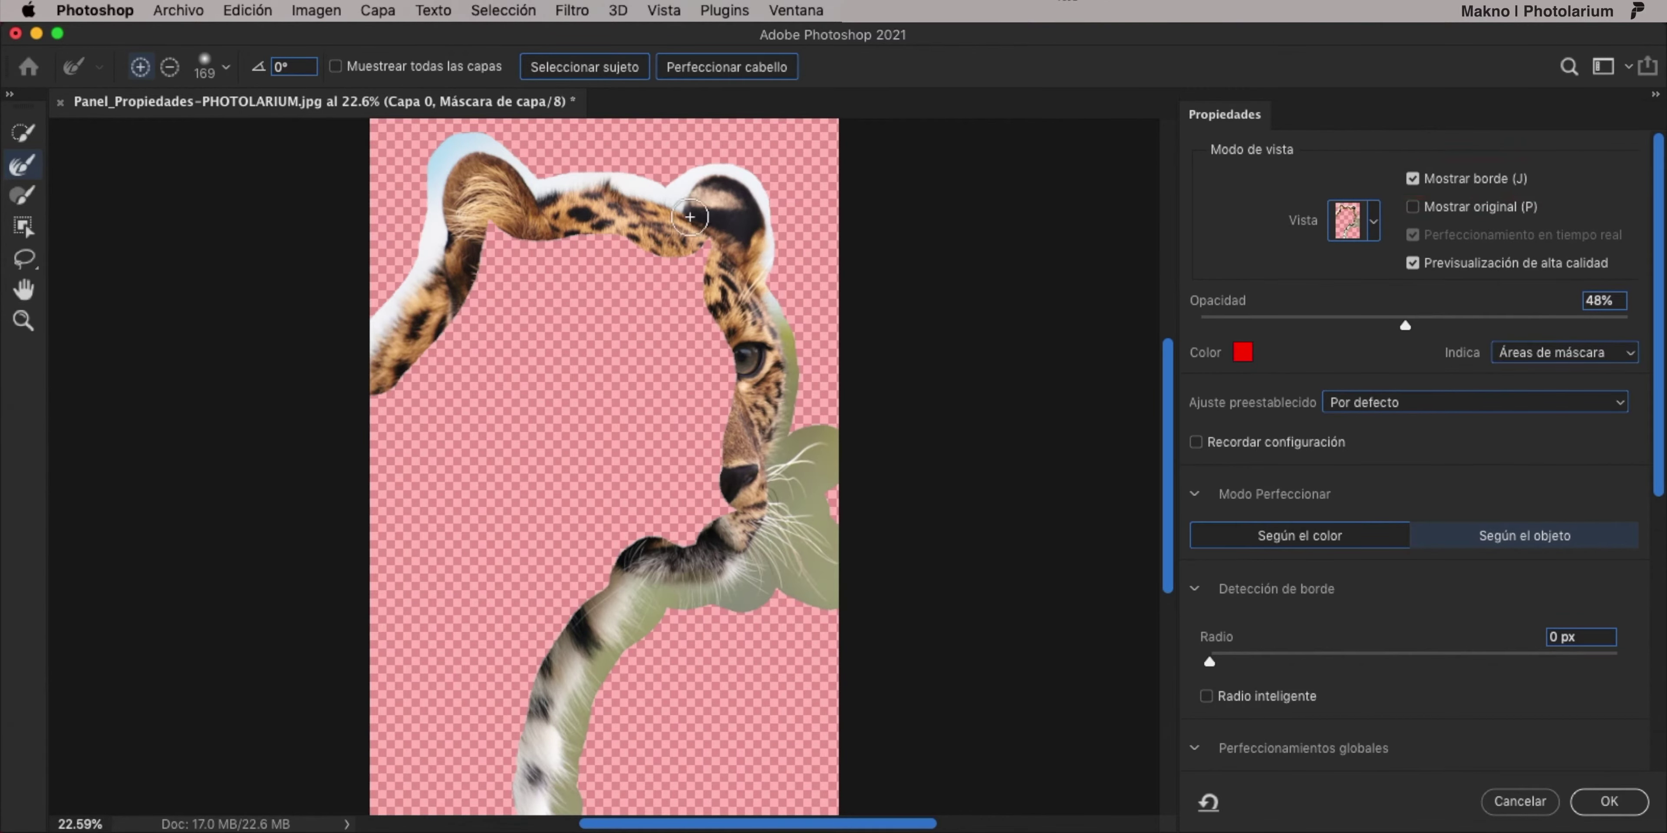
left_click(1414, 181)
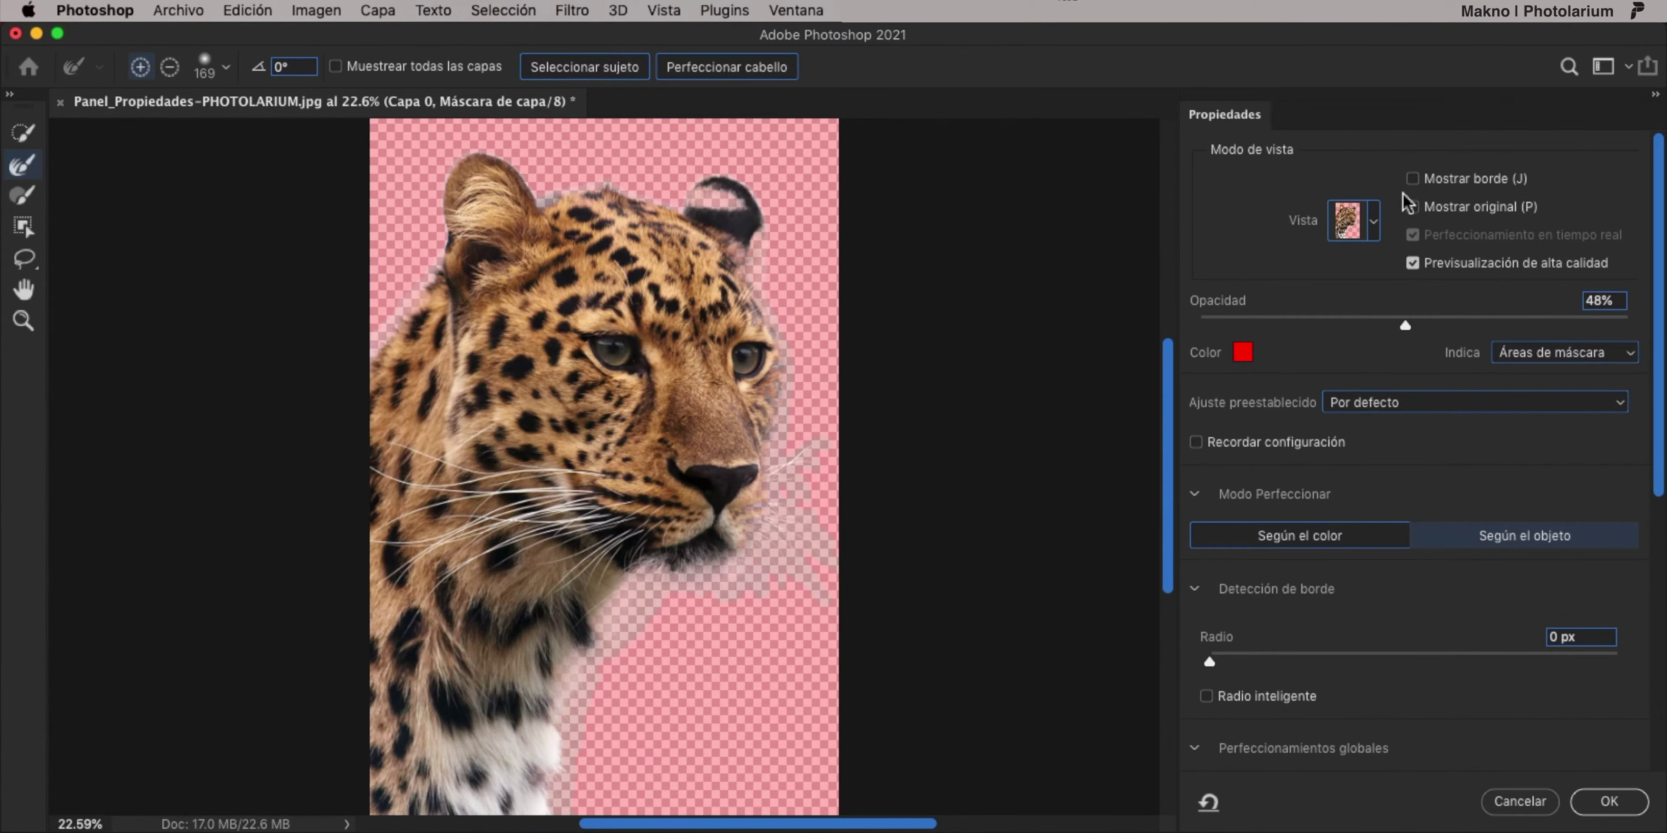
left_click(1374, 223)
left_click(1287, 474)
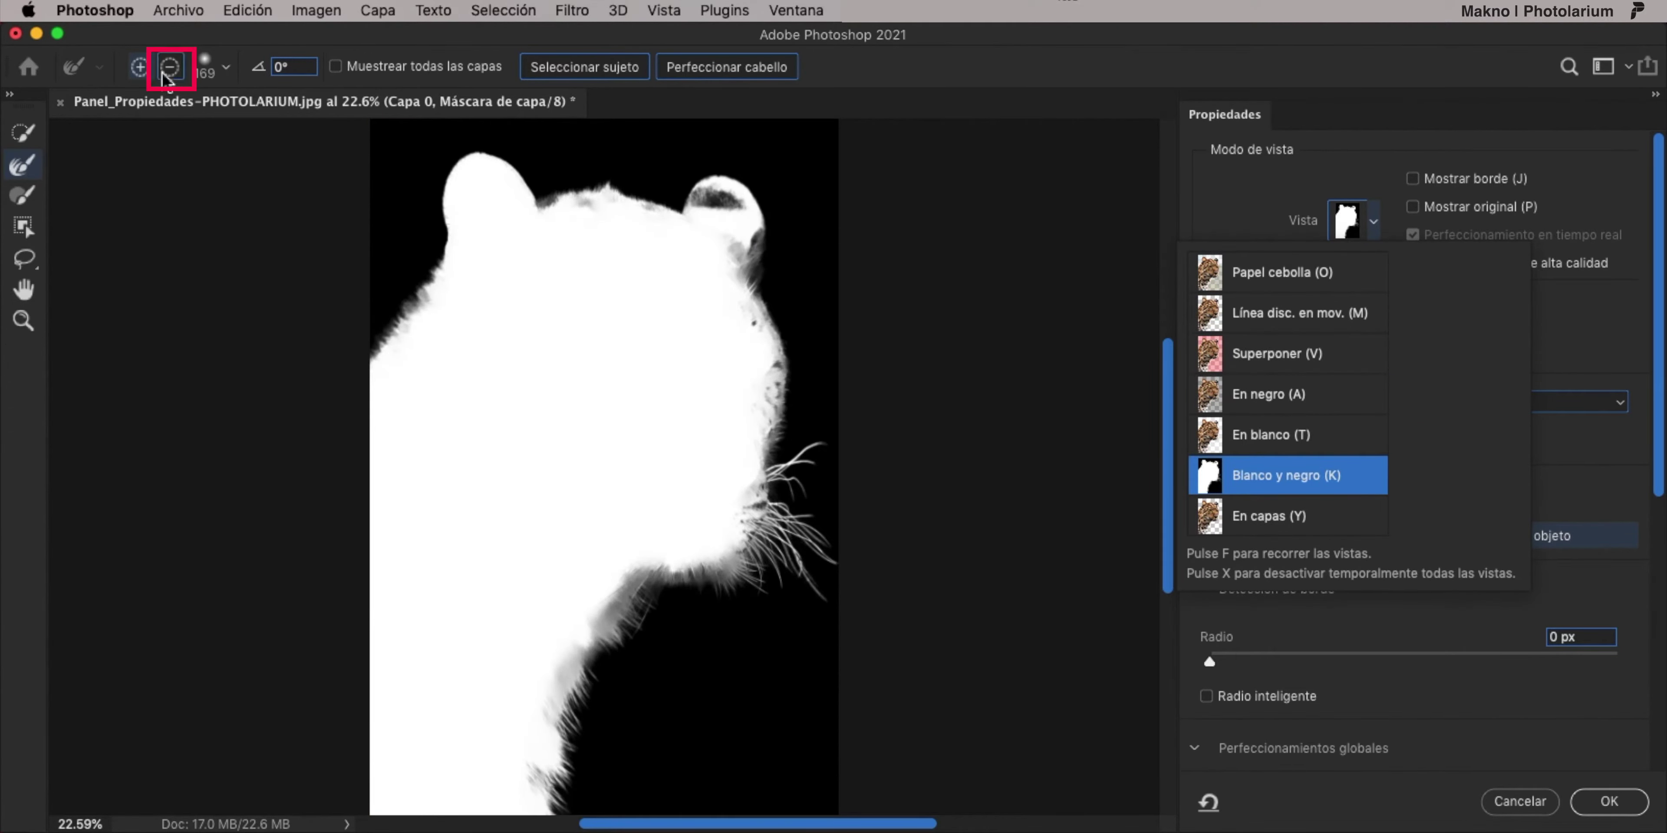
key("alt")
key("bracketleft")
key("bracketleft")
key("bracketleft")
left_click_drag(709, 194, 723, 200)
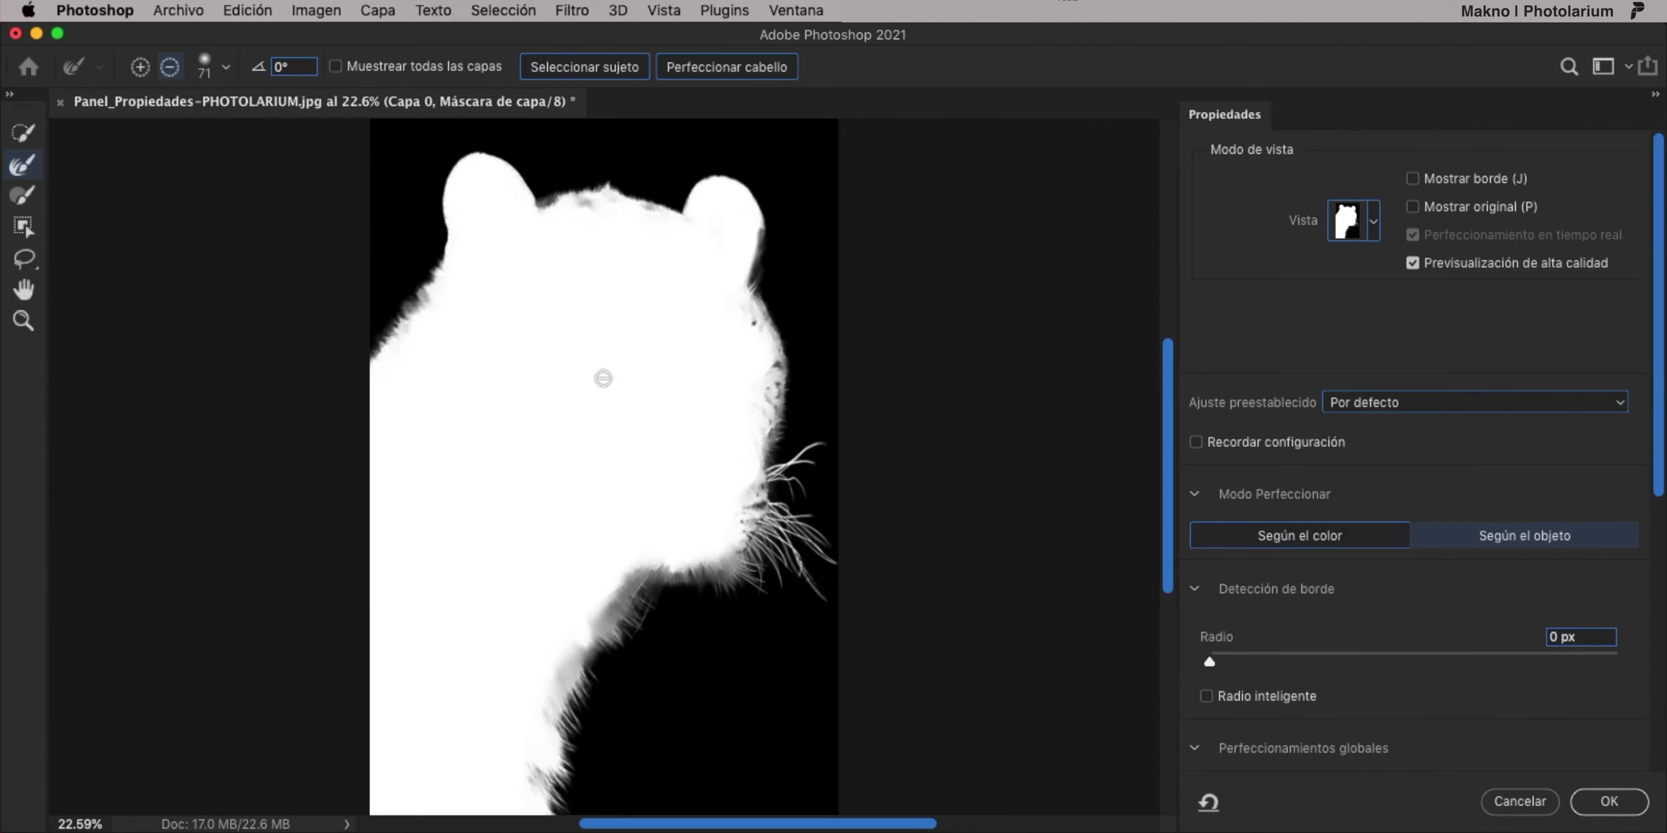
left_click_drag(558, 215, 565, 213)
Return to the Superponer overlay and apply the refined mask with OK.
left_click(1372, 226)
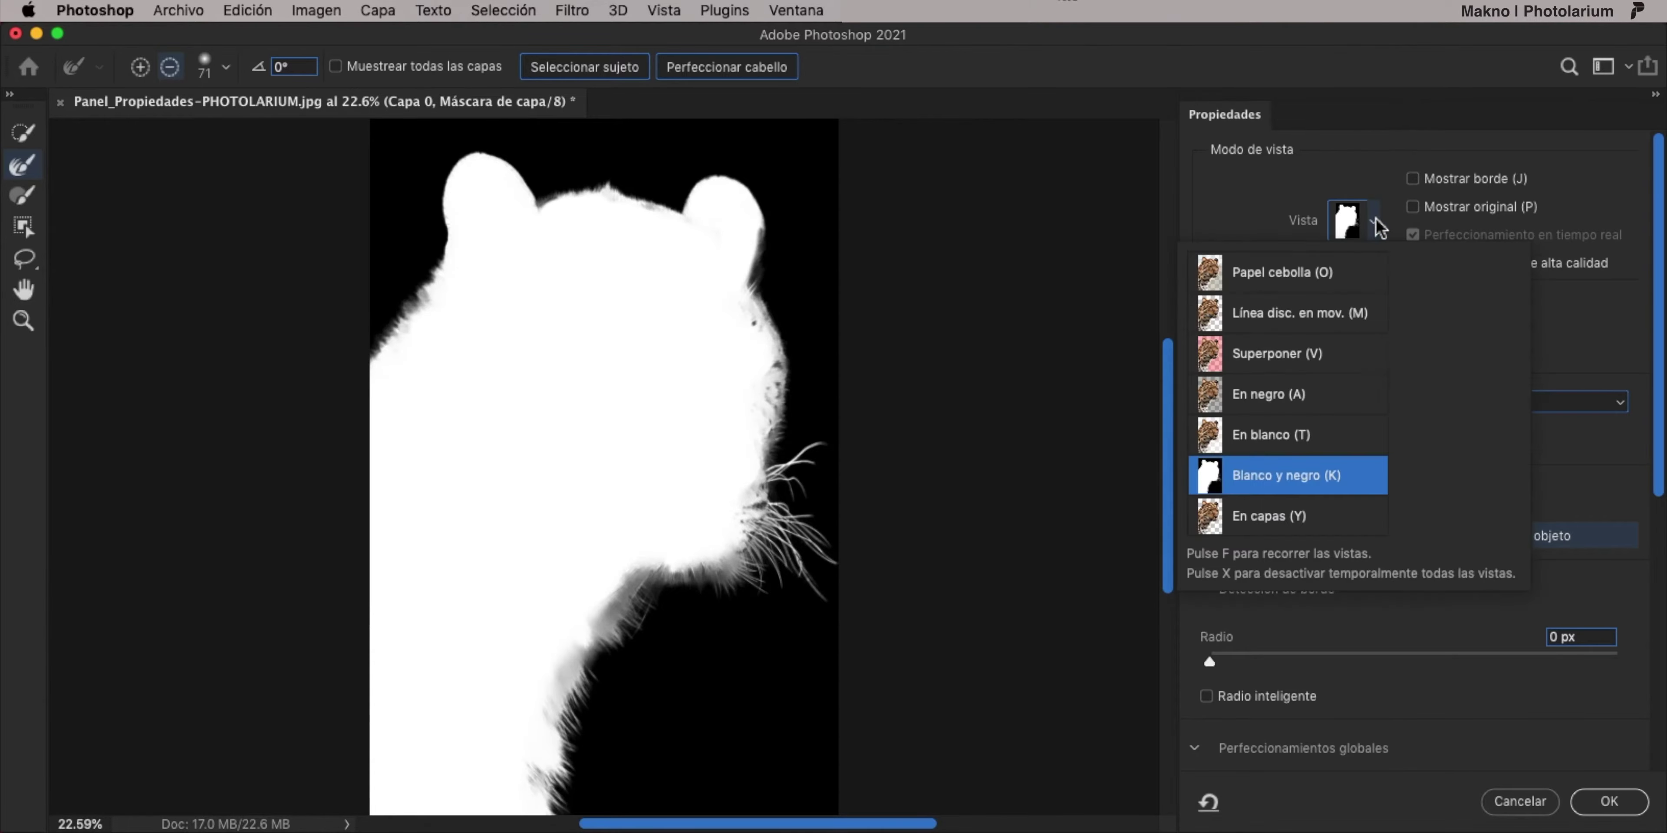
left_click(1294, 354)
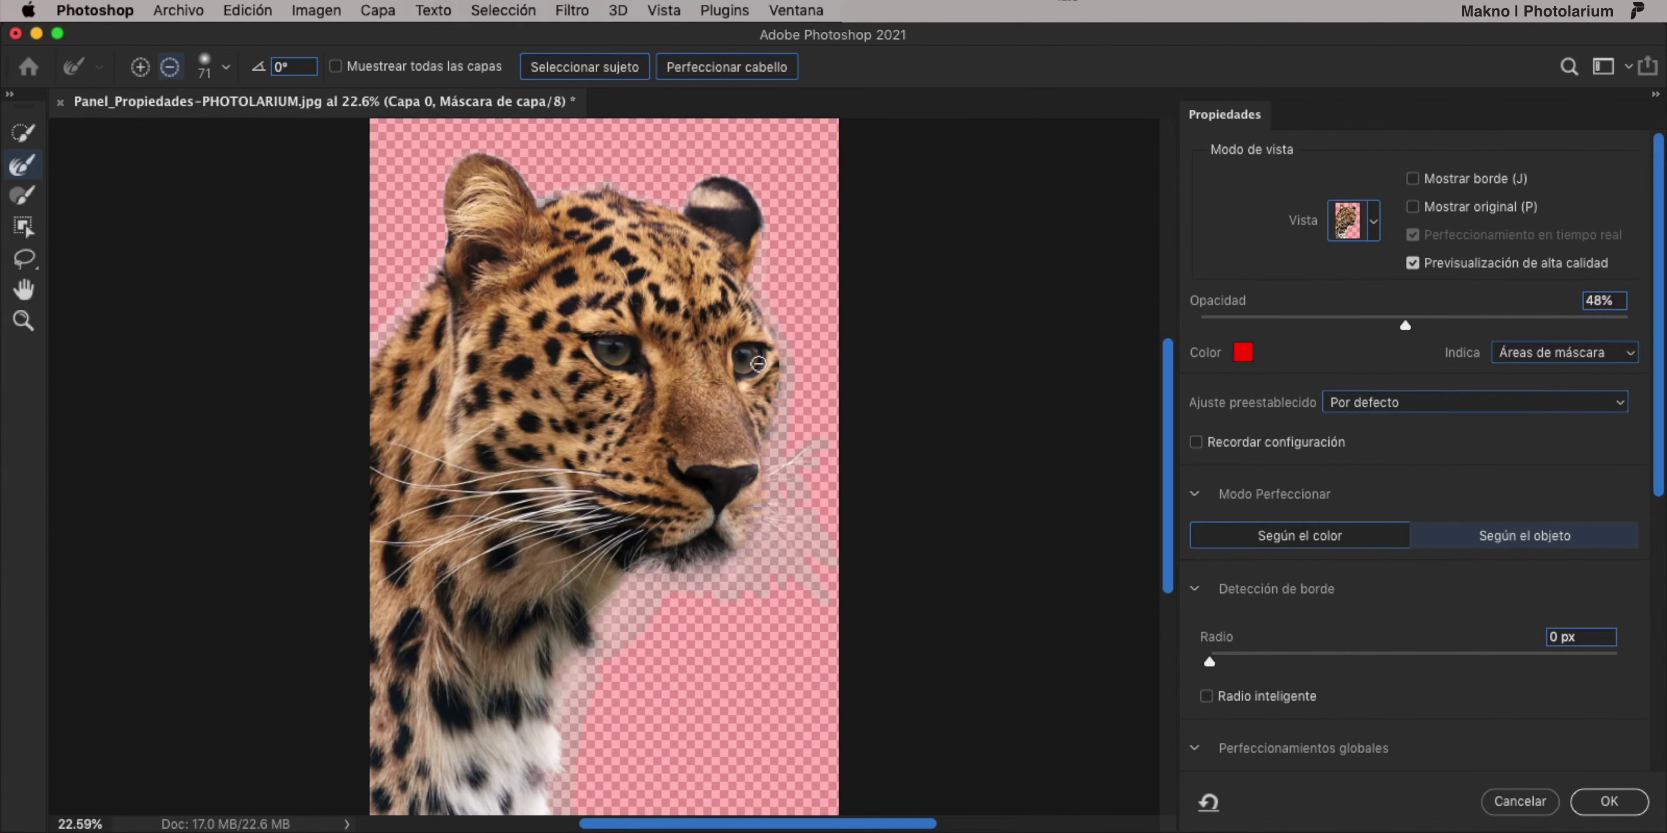
scroll(1556, 477, "down", 10)
left_click(1608, 803)
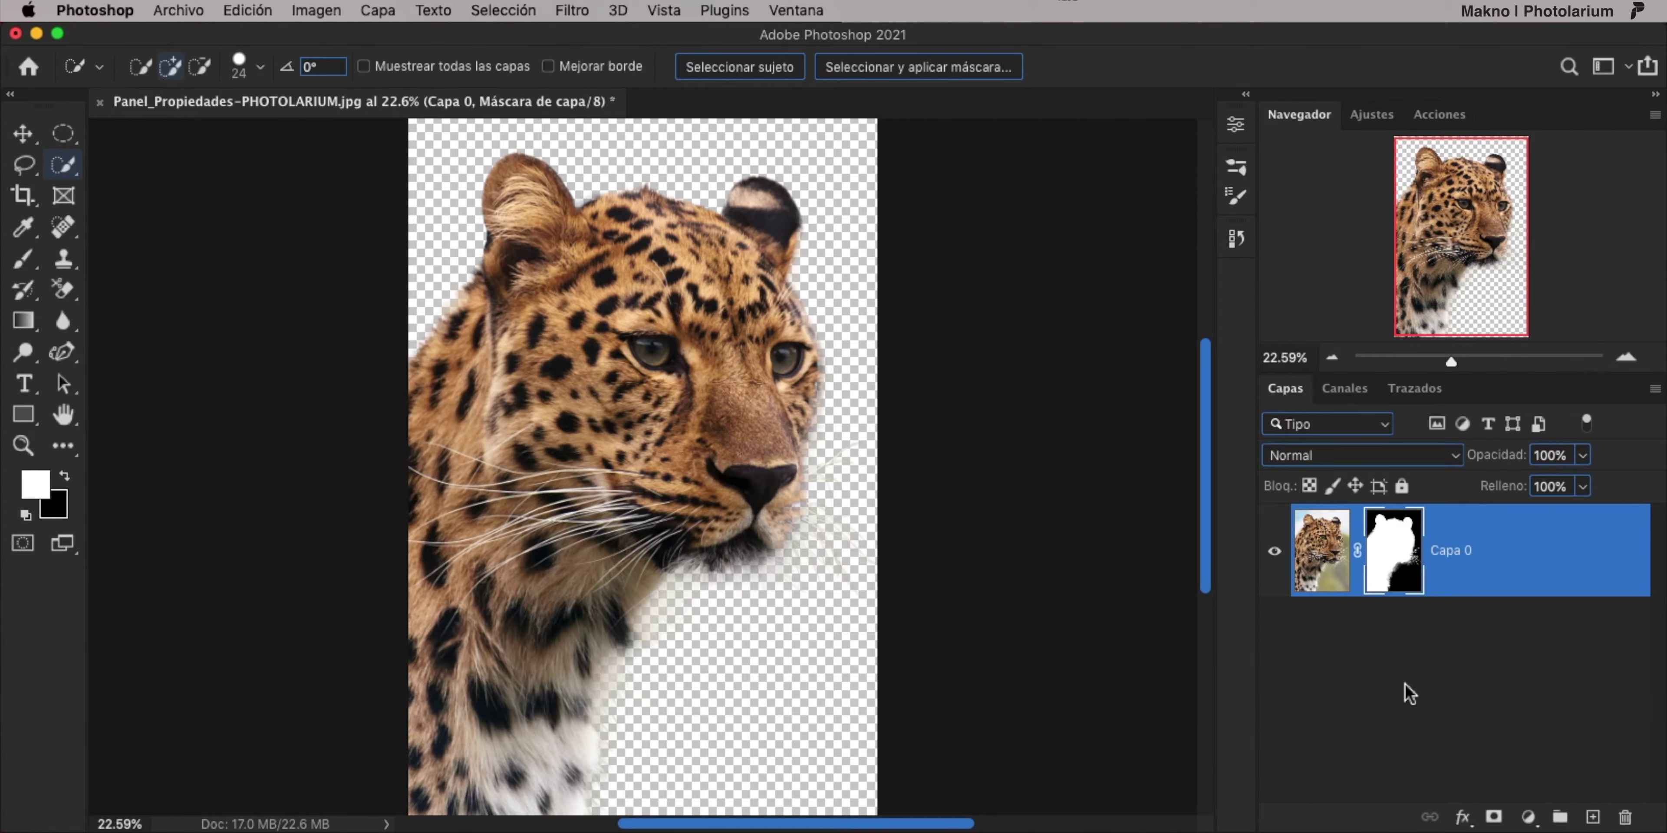
Add a grey #767676 Solid Color fill layer and place it below Capa 0.
left_click(1527, 819)
left_click(1592, 468)
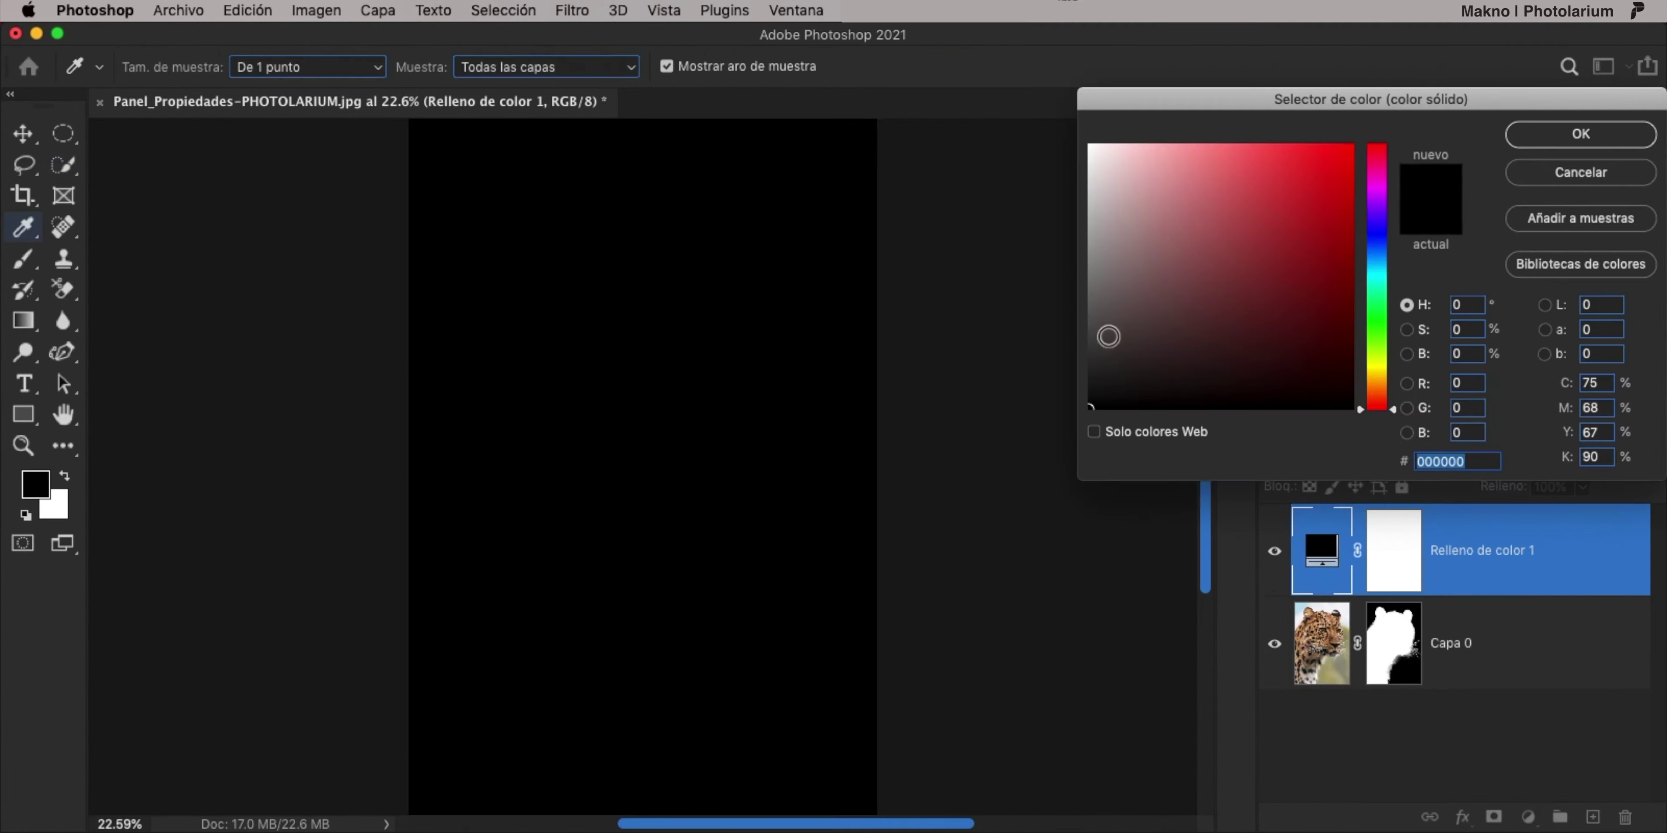
left_click(1088, 289)
key("Return")
left_click_drag(1508, 563, 1479, 743)
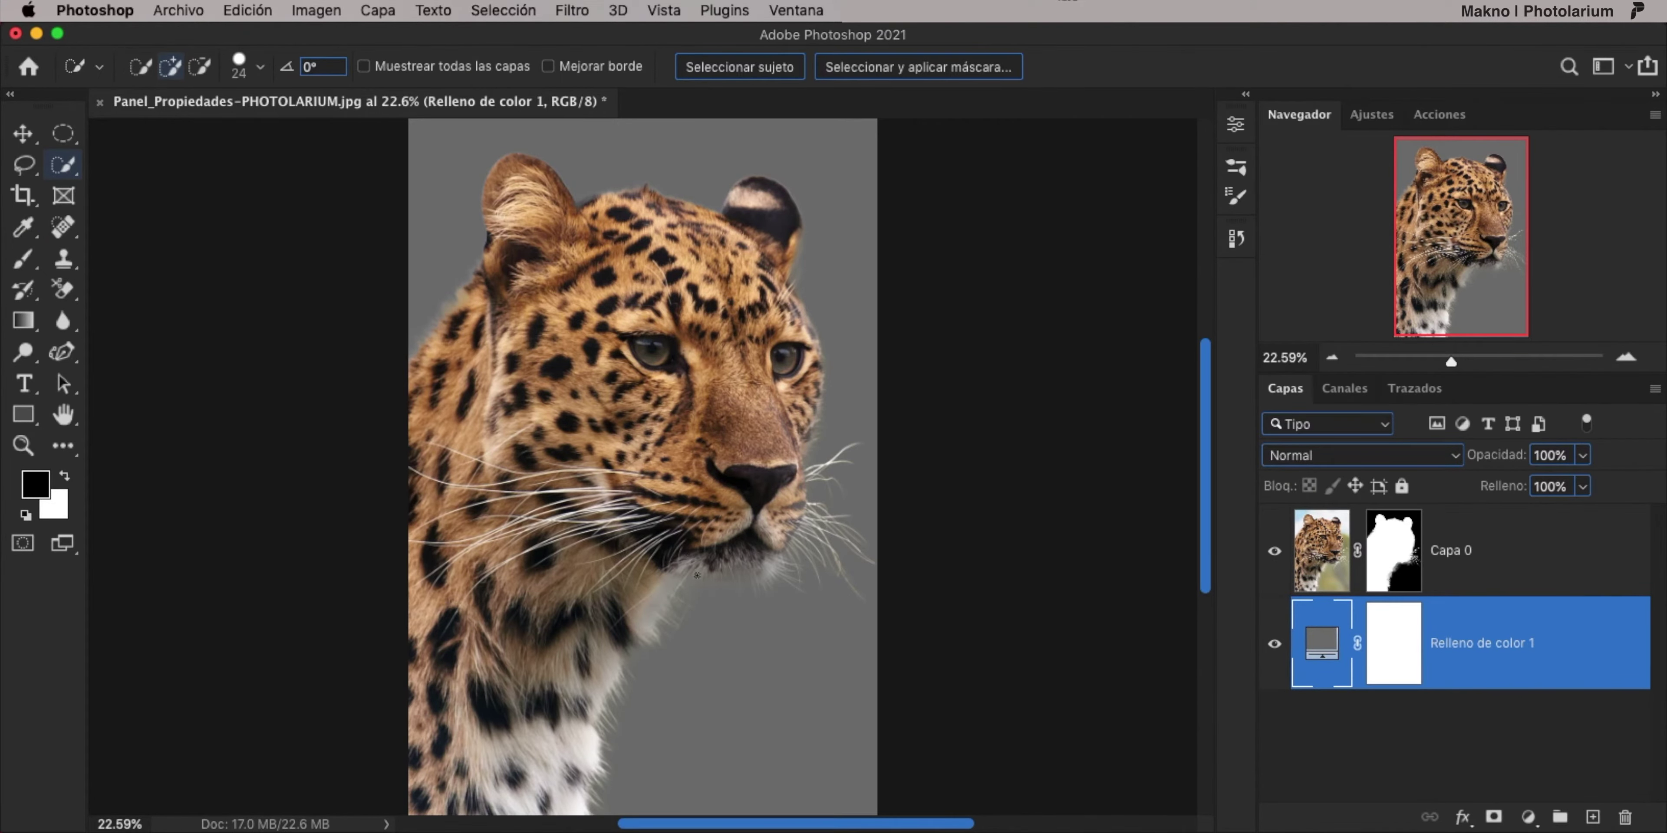
left_click_drag(731, 552, 837, 621)
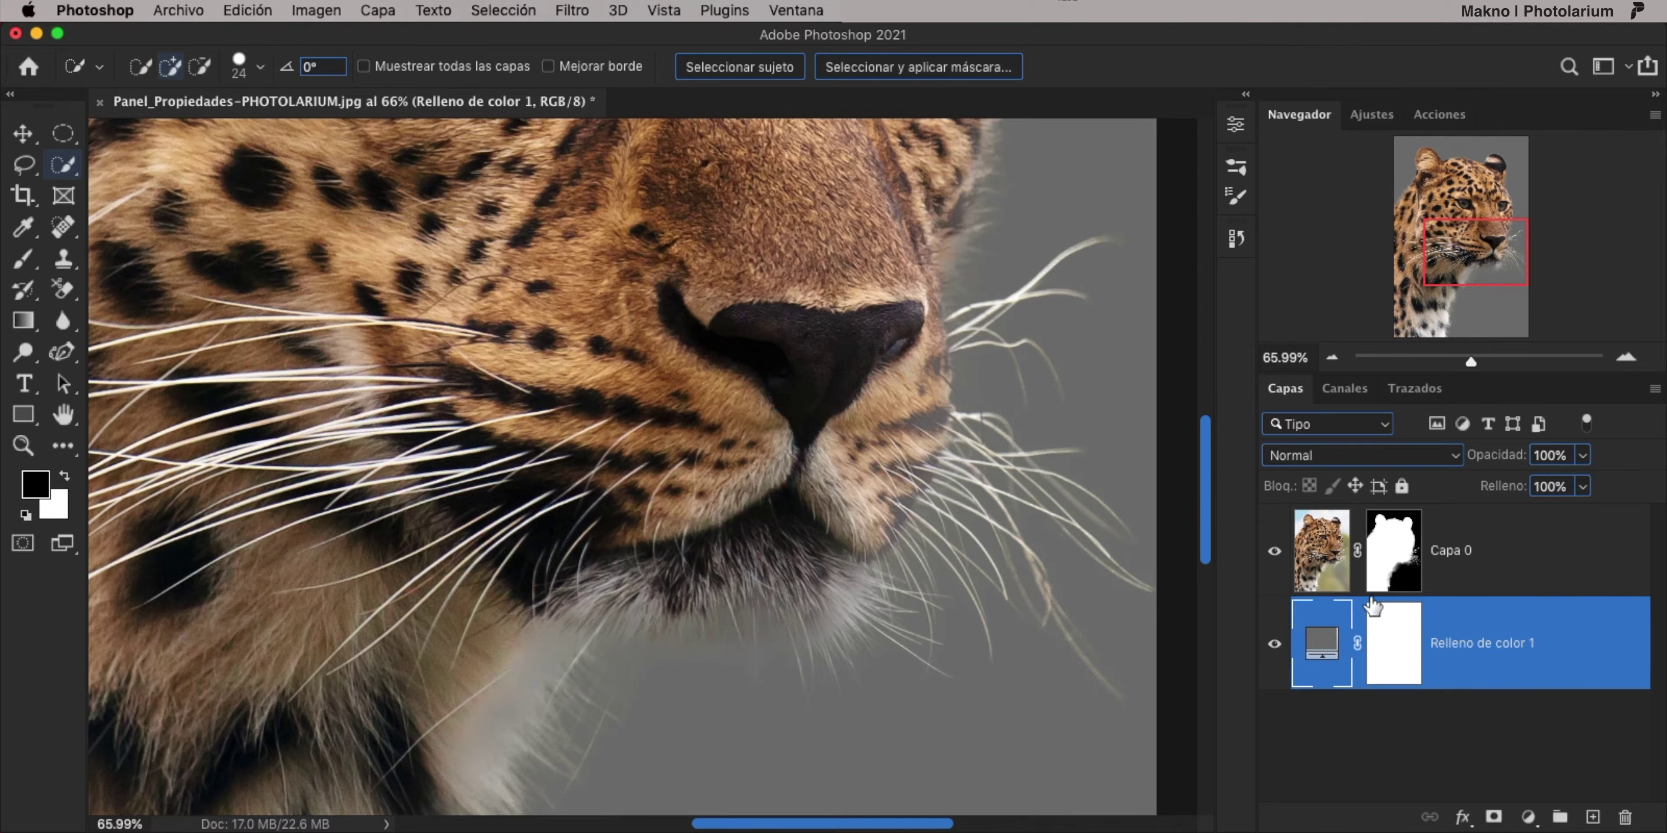
Target Capa 0's layer mask with a white brush sized for the whiskers, then fit the view.
left_click(1394, 555)
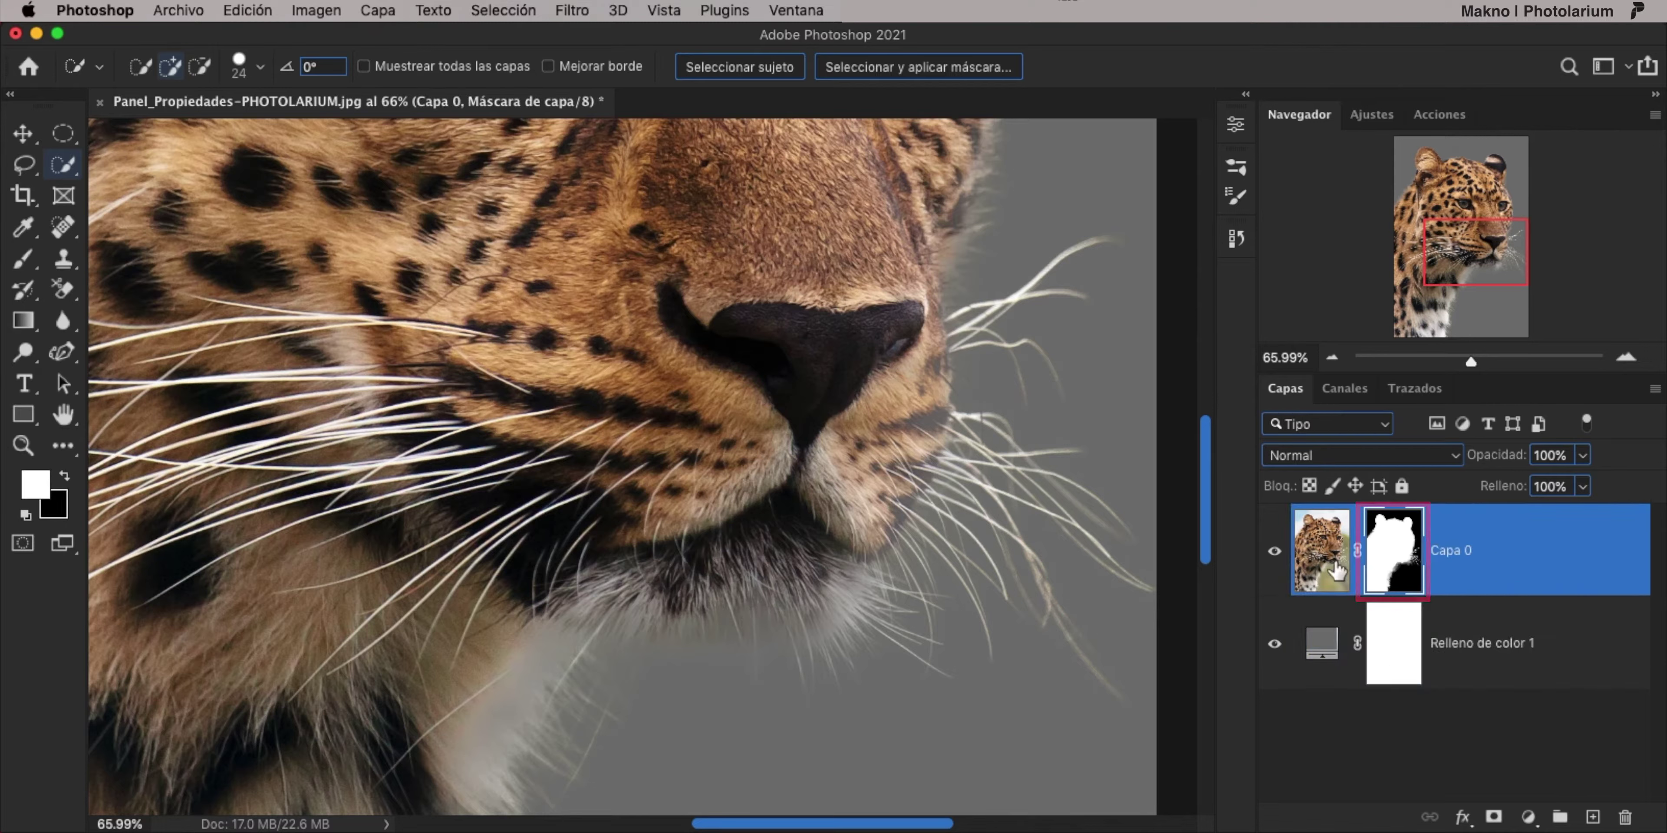
key("b")
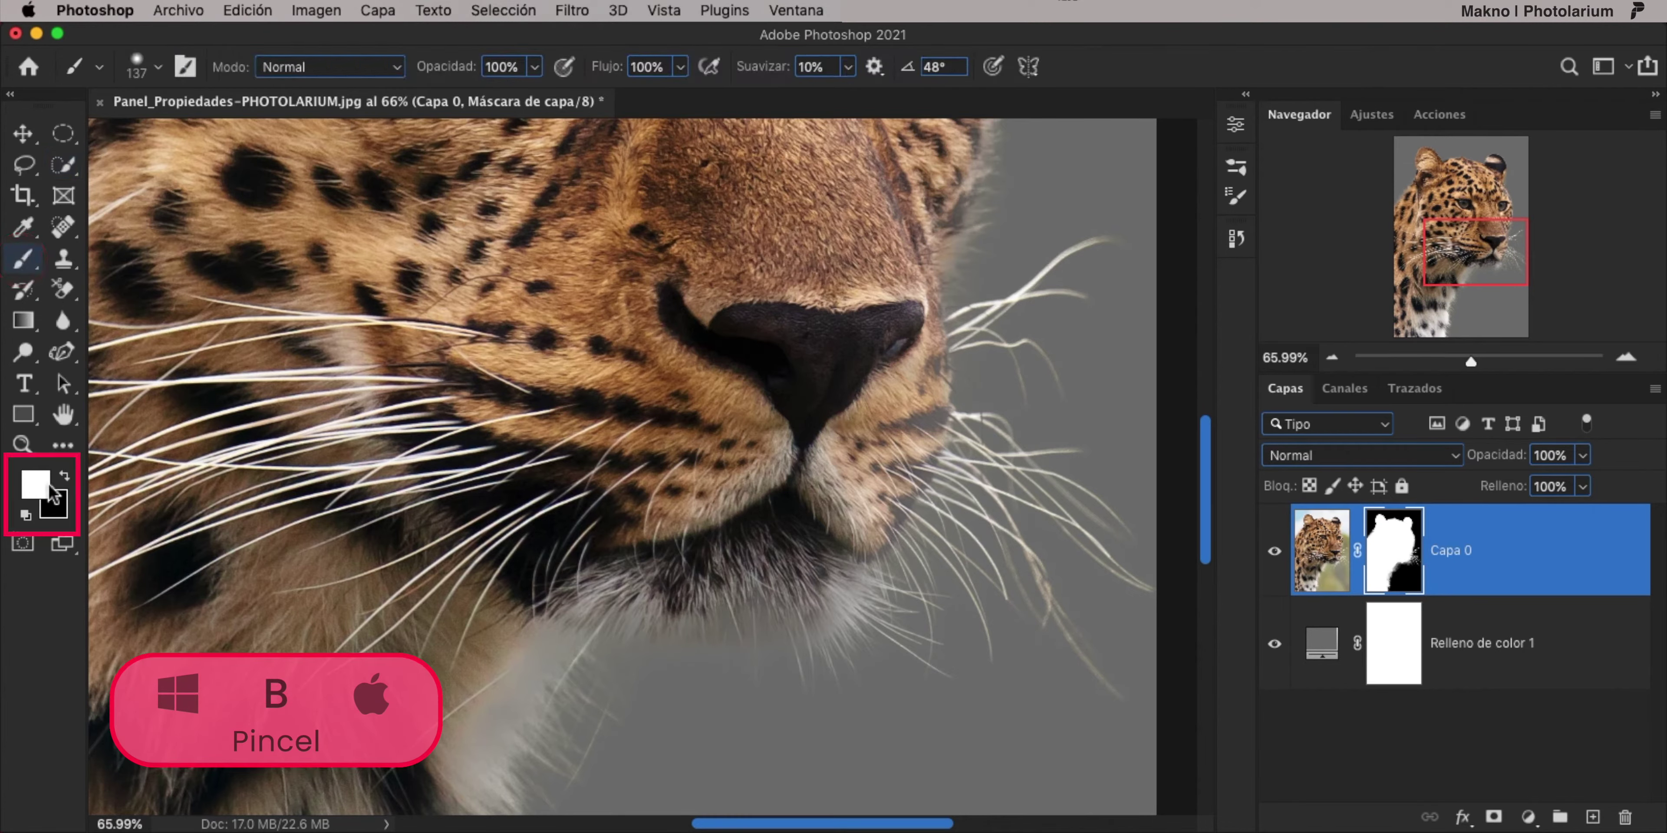
key("bracketleft")
key("bracketleft")
key("bracketleft")
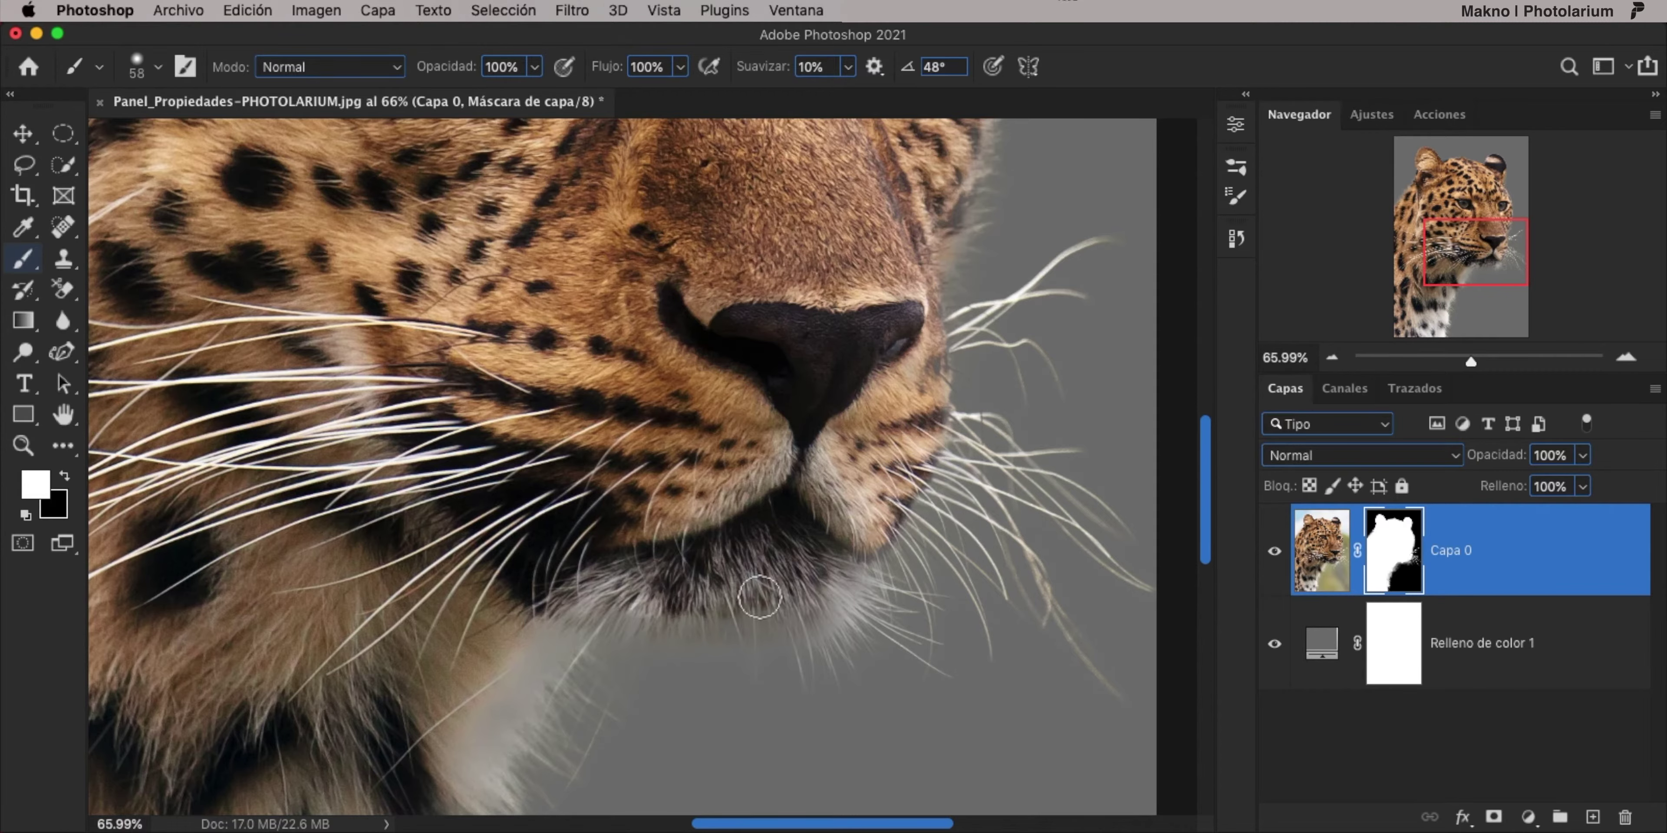
scroll(886, 505, "up", 5)
scroll(893, 485, "up", 5)
scroll(894, 485, "up", 5)
scroll(894, 485, "left", 5)
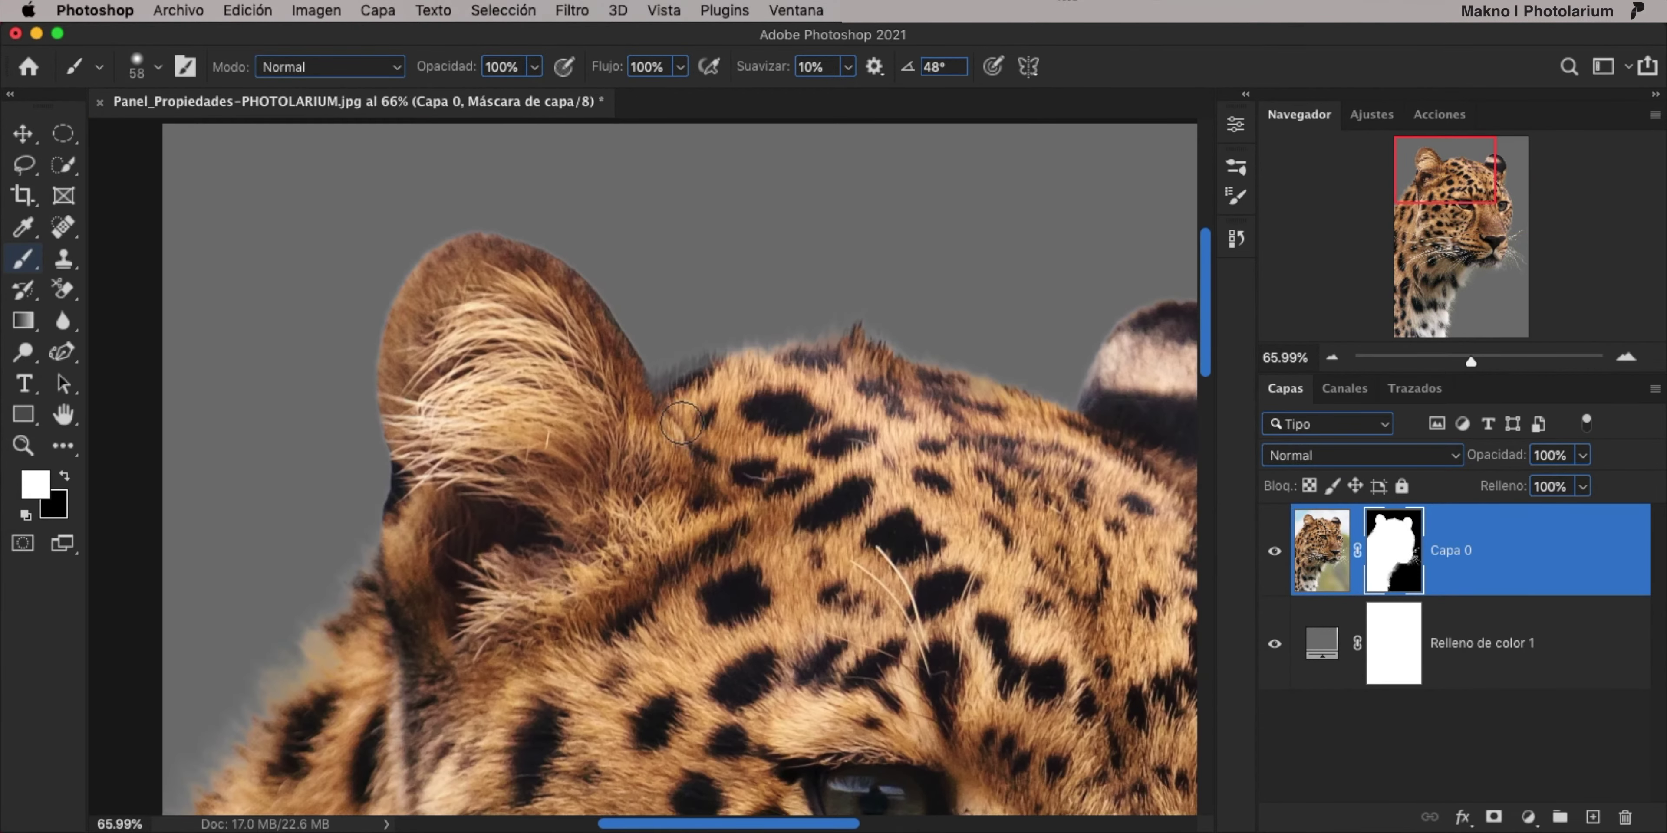
key("bracketright")
key("bracketright")
key("bracketright")
scroll(715, 406, "down", 10)
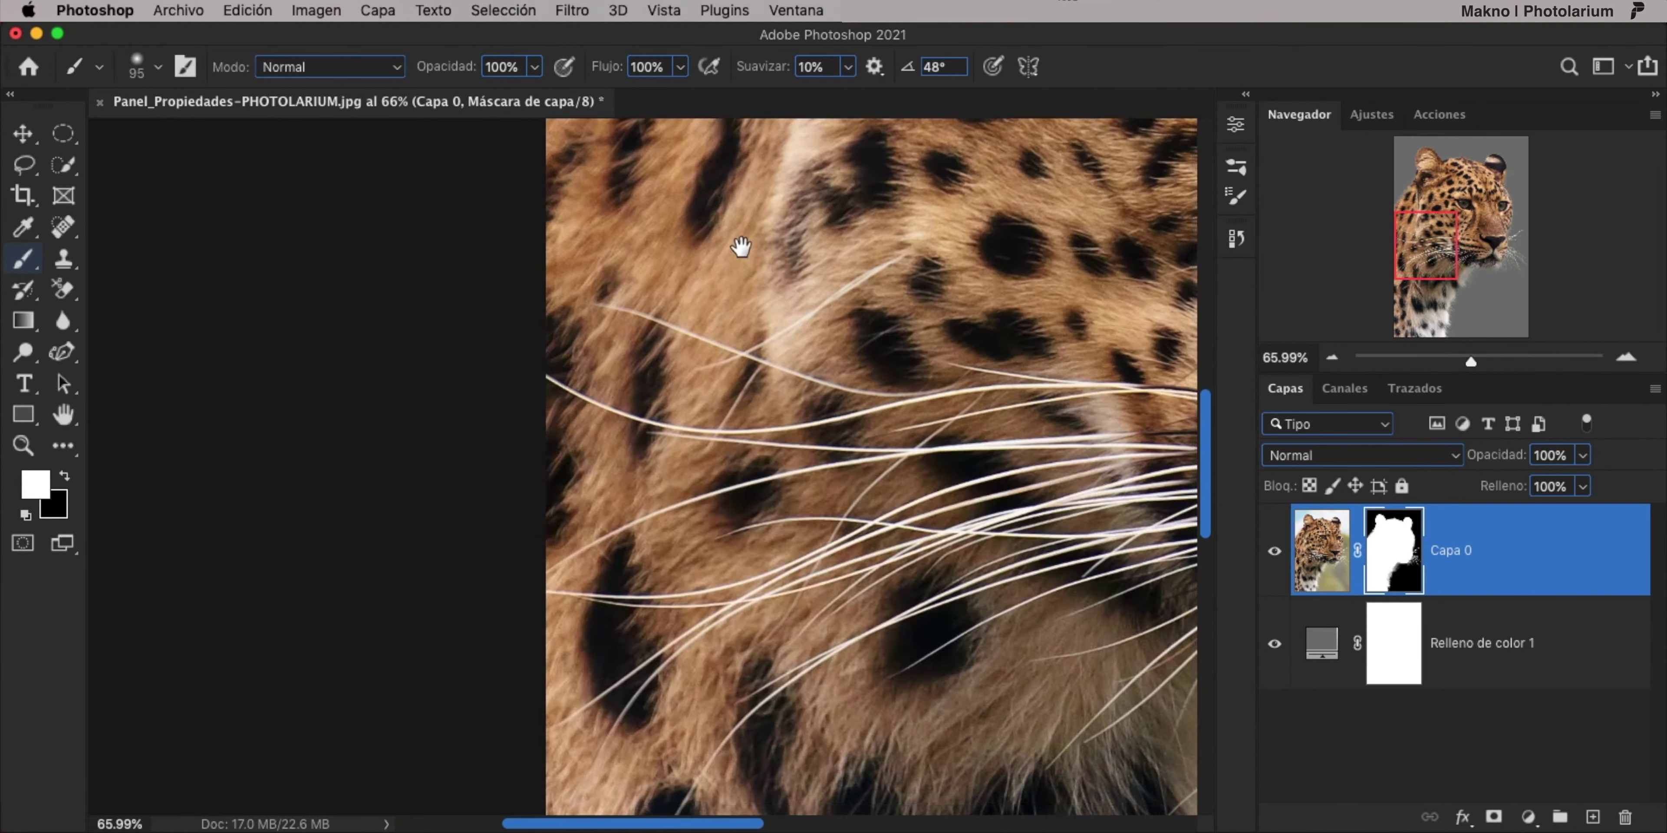
scroll(744, 246, "right", 10)
double_click(63, 414)
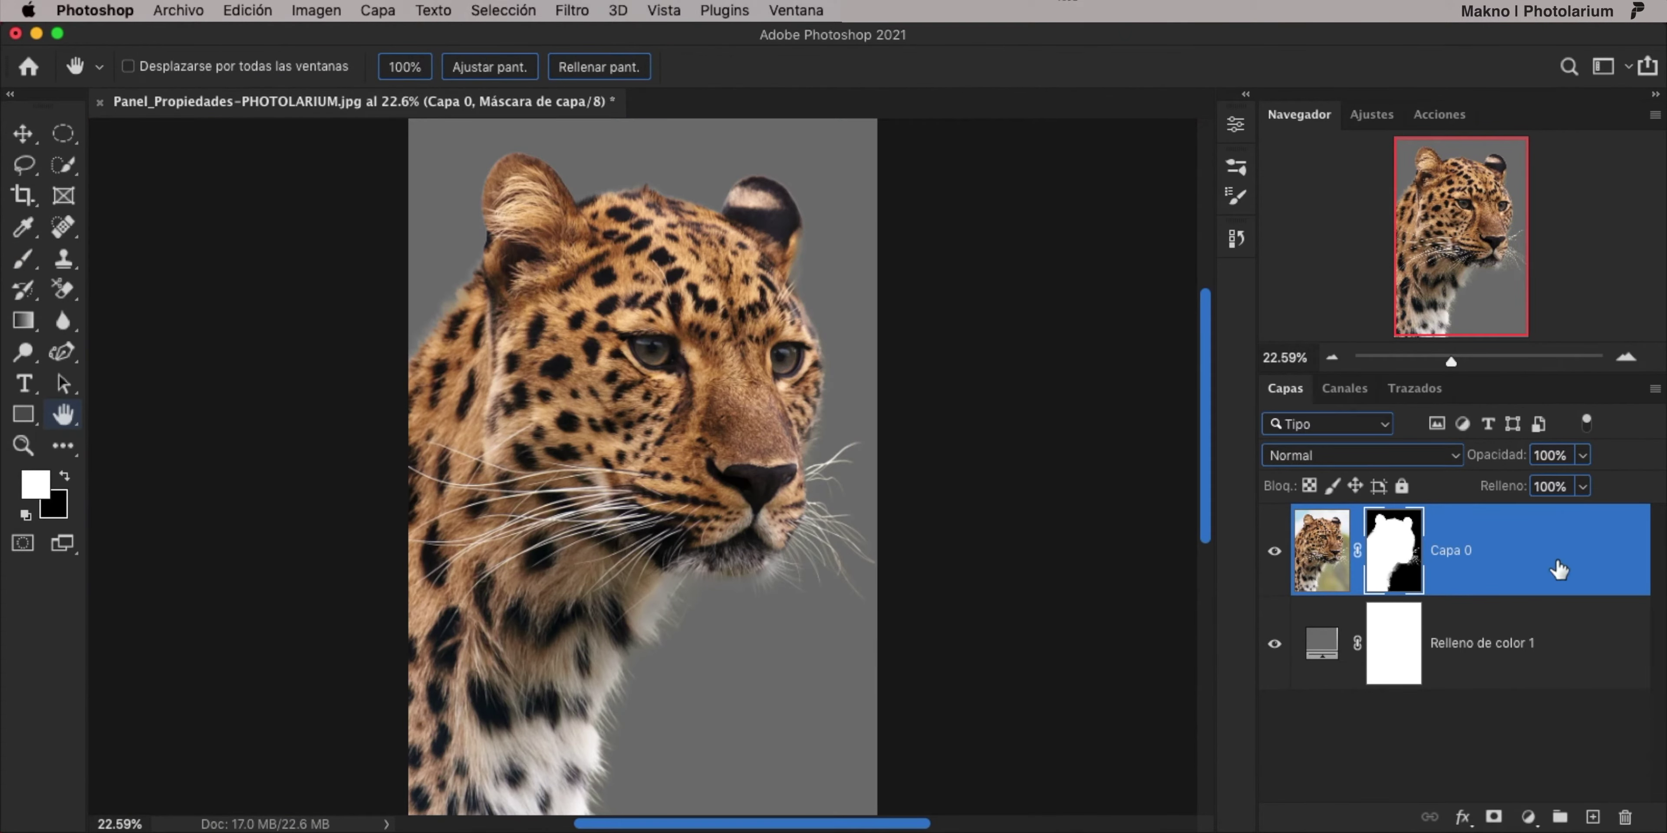
Place a grassland background behind the leopard, then unlock the car photo and run Eliminar fondo.
left_click_drag(1489, 550, 1572, 605)
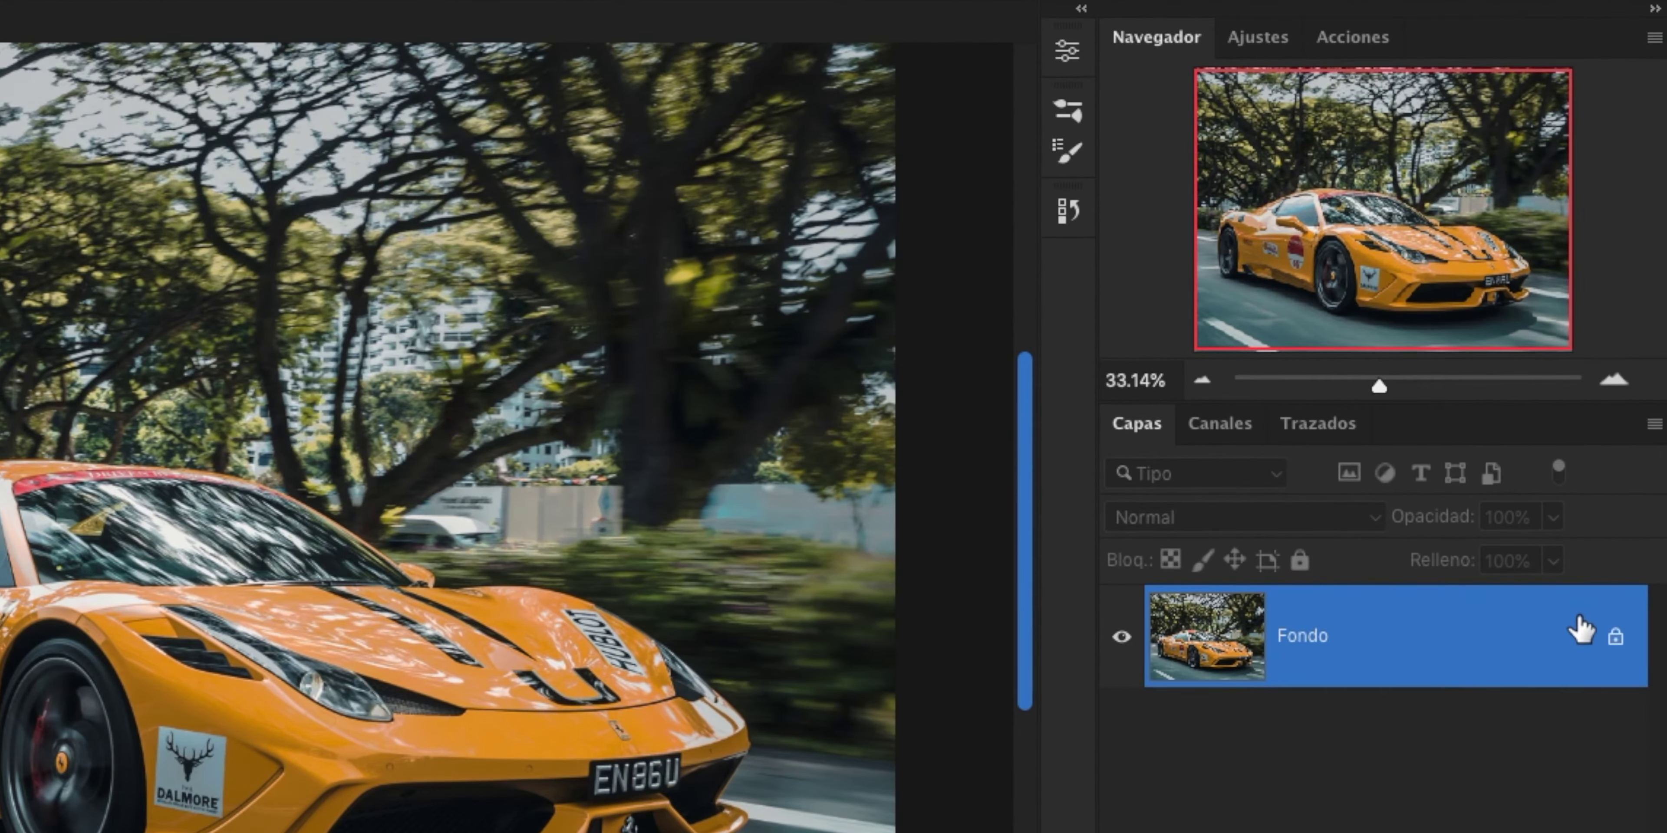
left_click(1625, 543)
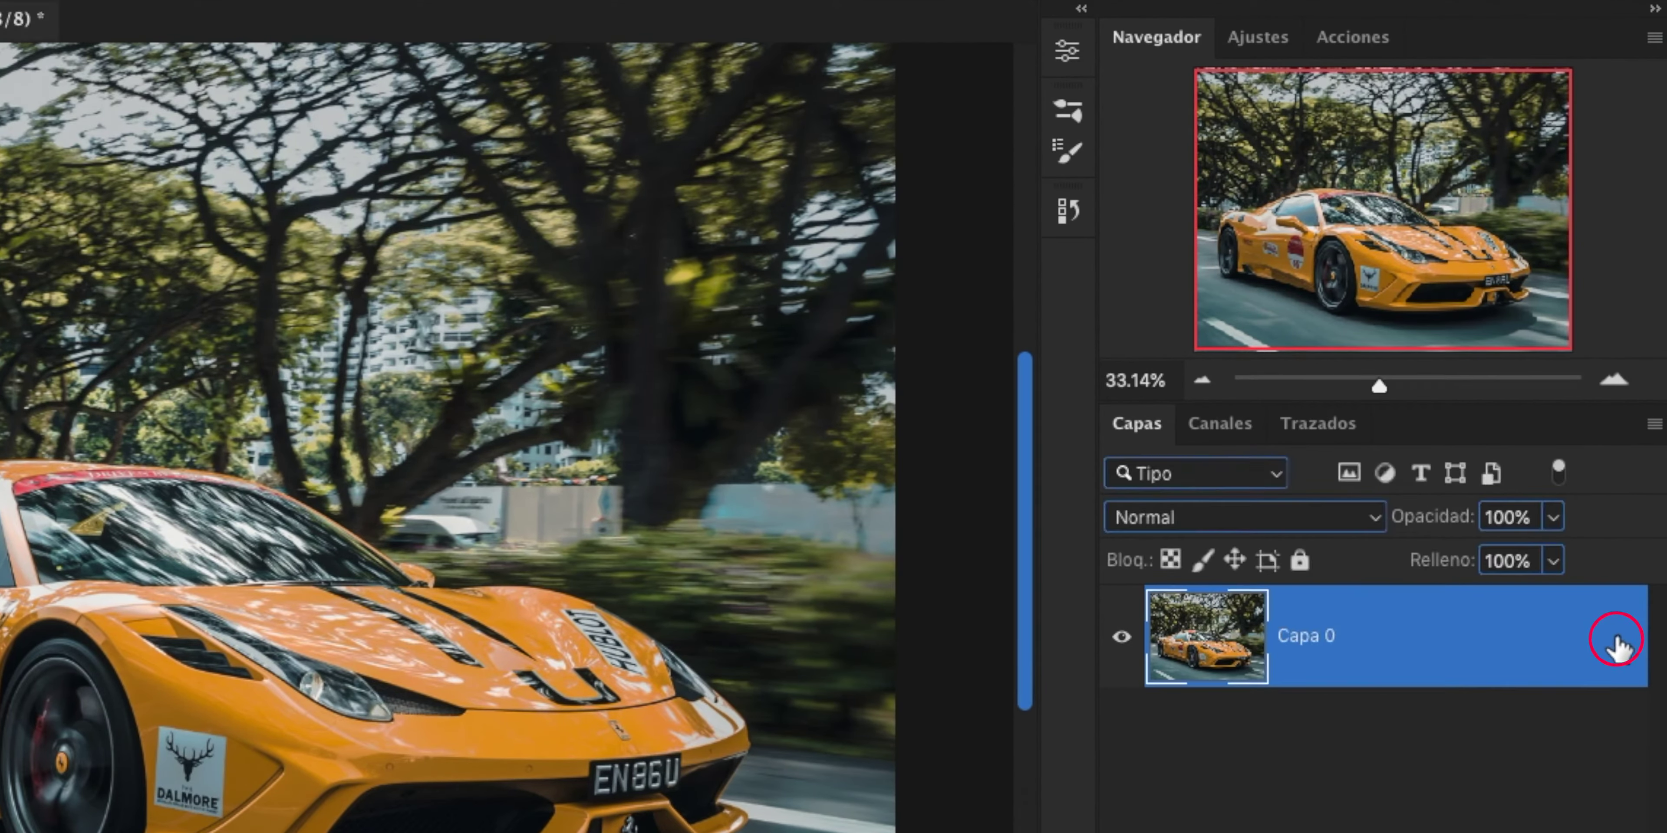
left_click(1068, 51)
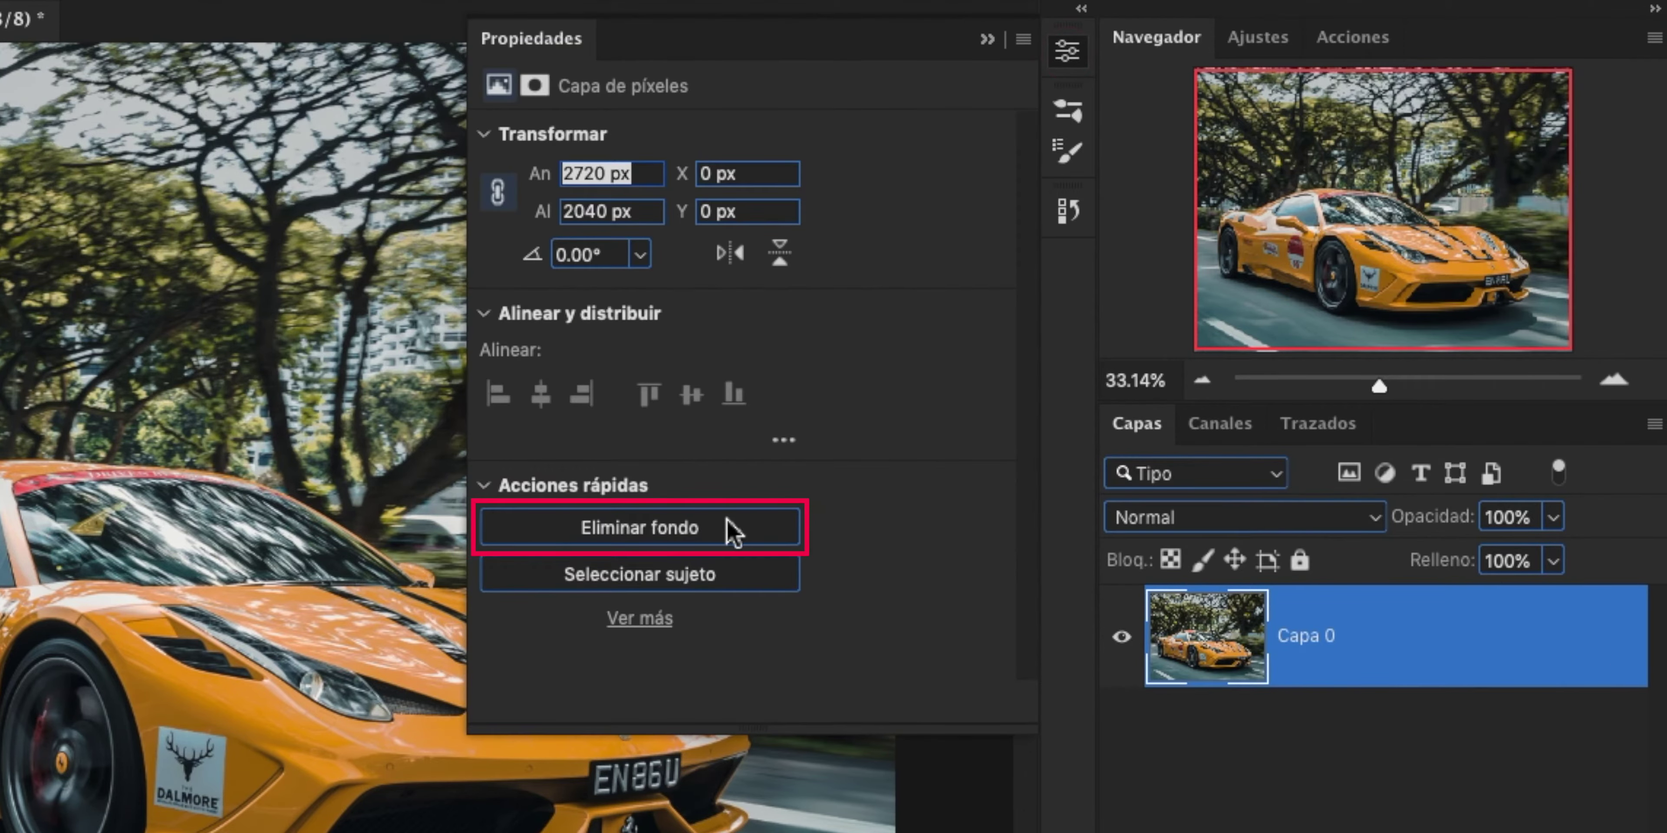
left_click(731, 529)
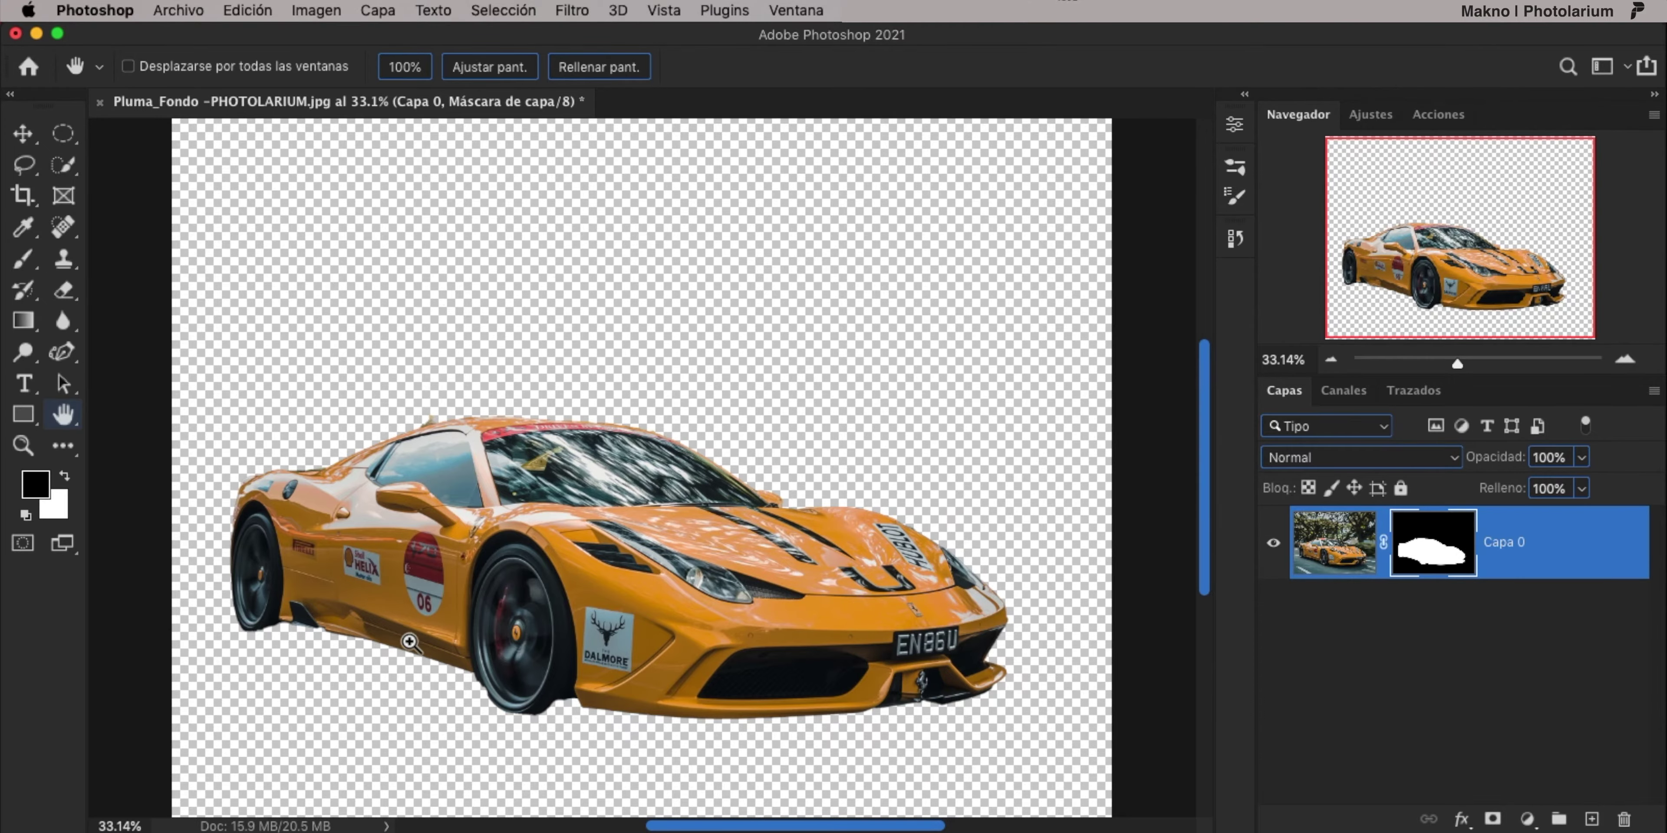
Inspect the car's automatic mask edges up close, then delete that mask.
left_click(409, 642)
left_click_drag(114, 563, 288, 563)
left_click(844, 671)
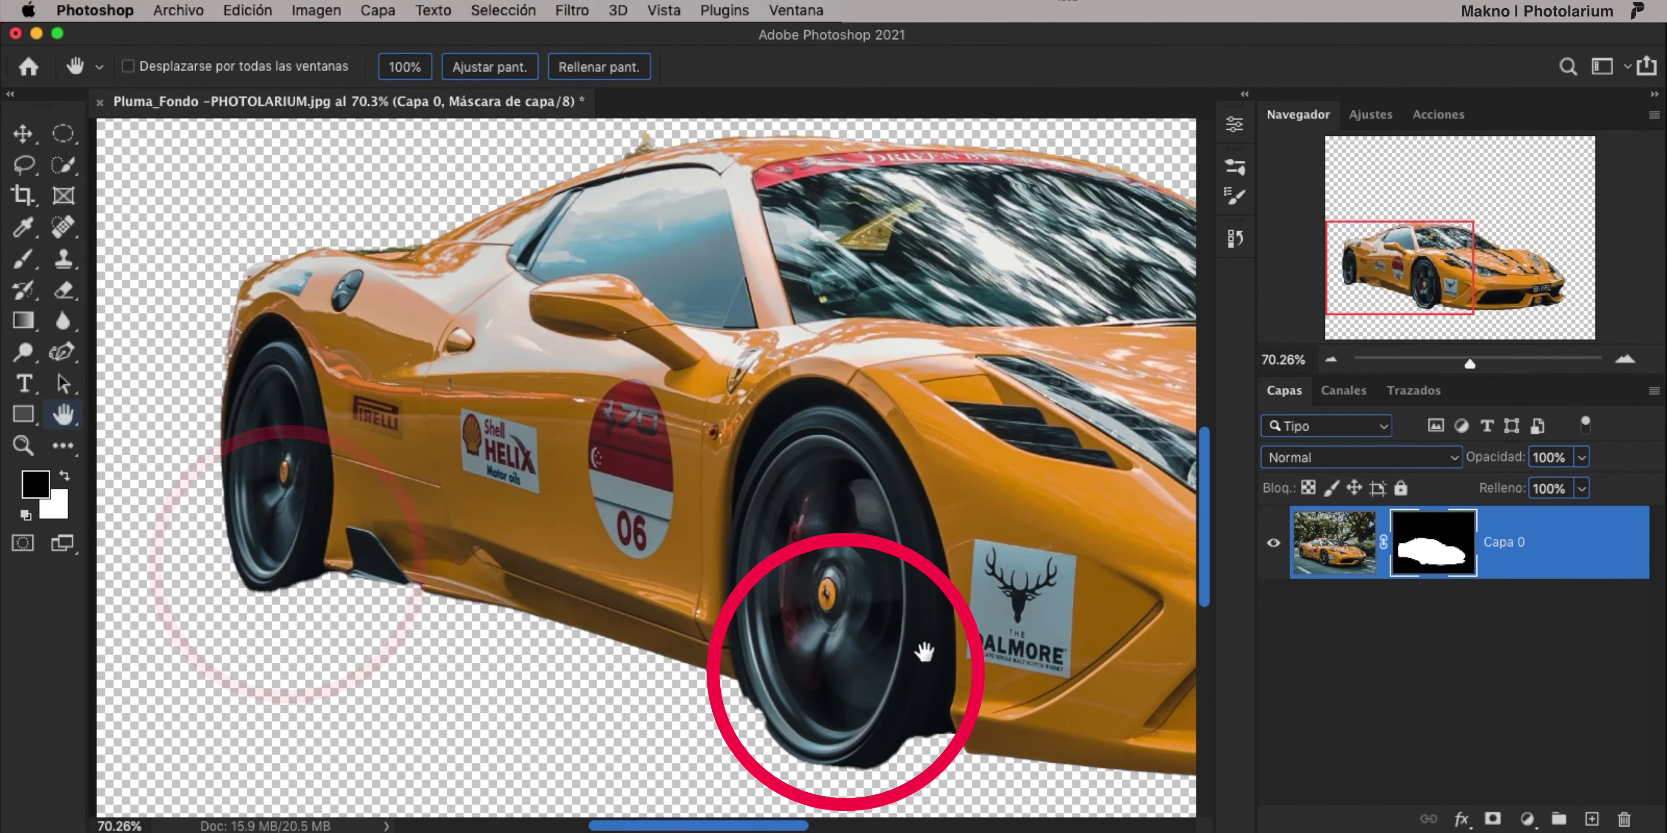
left_click_drag(924, 652, 812, 613)
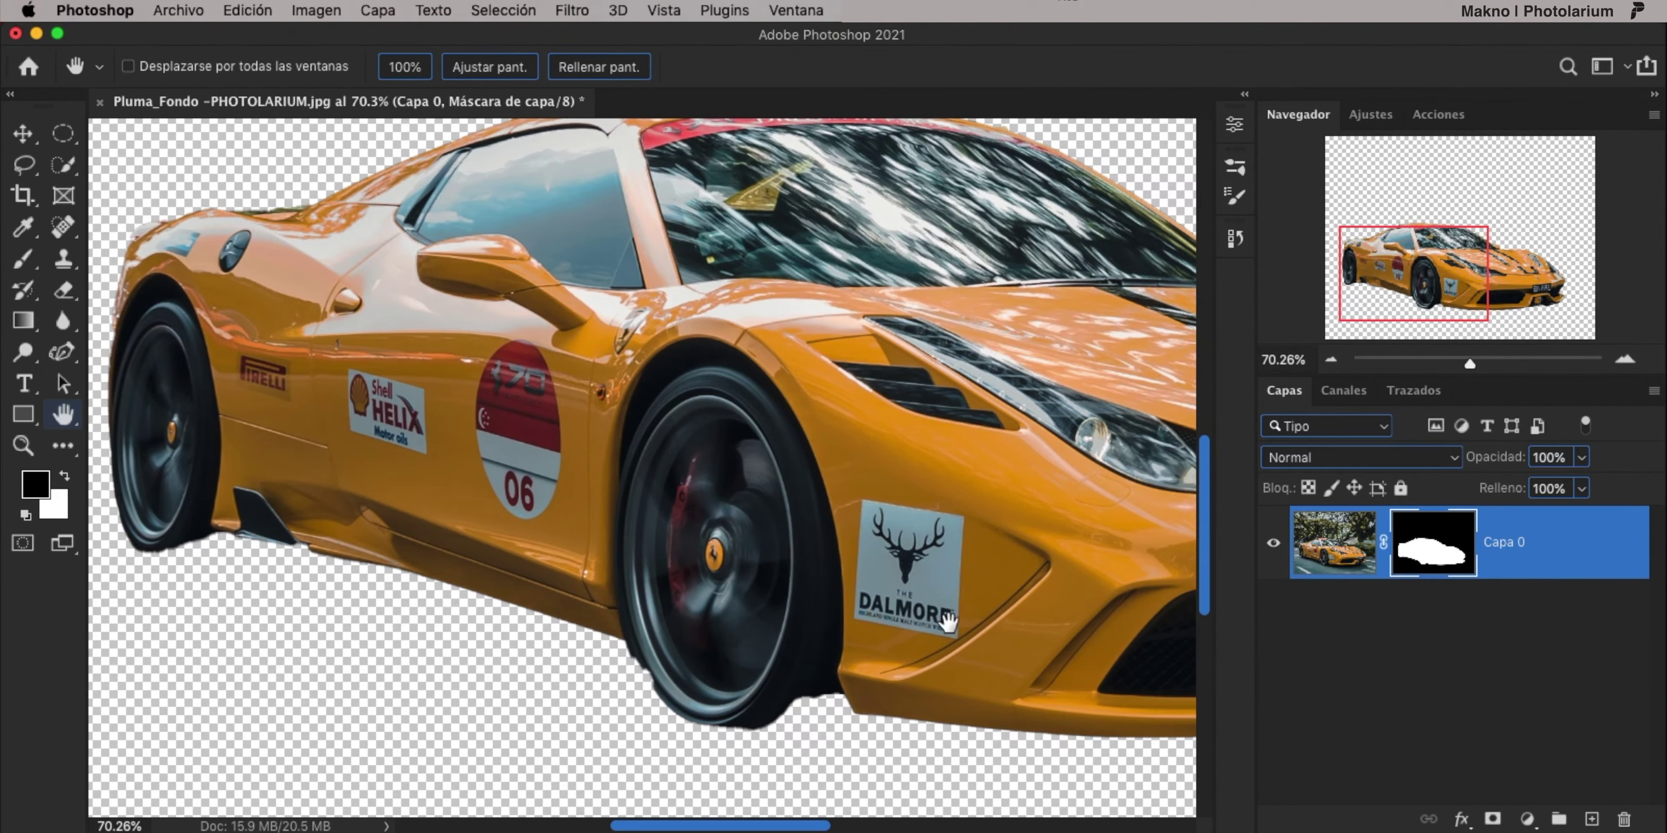
scroll(528, 477, "right", 10)
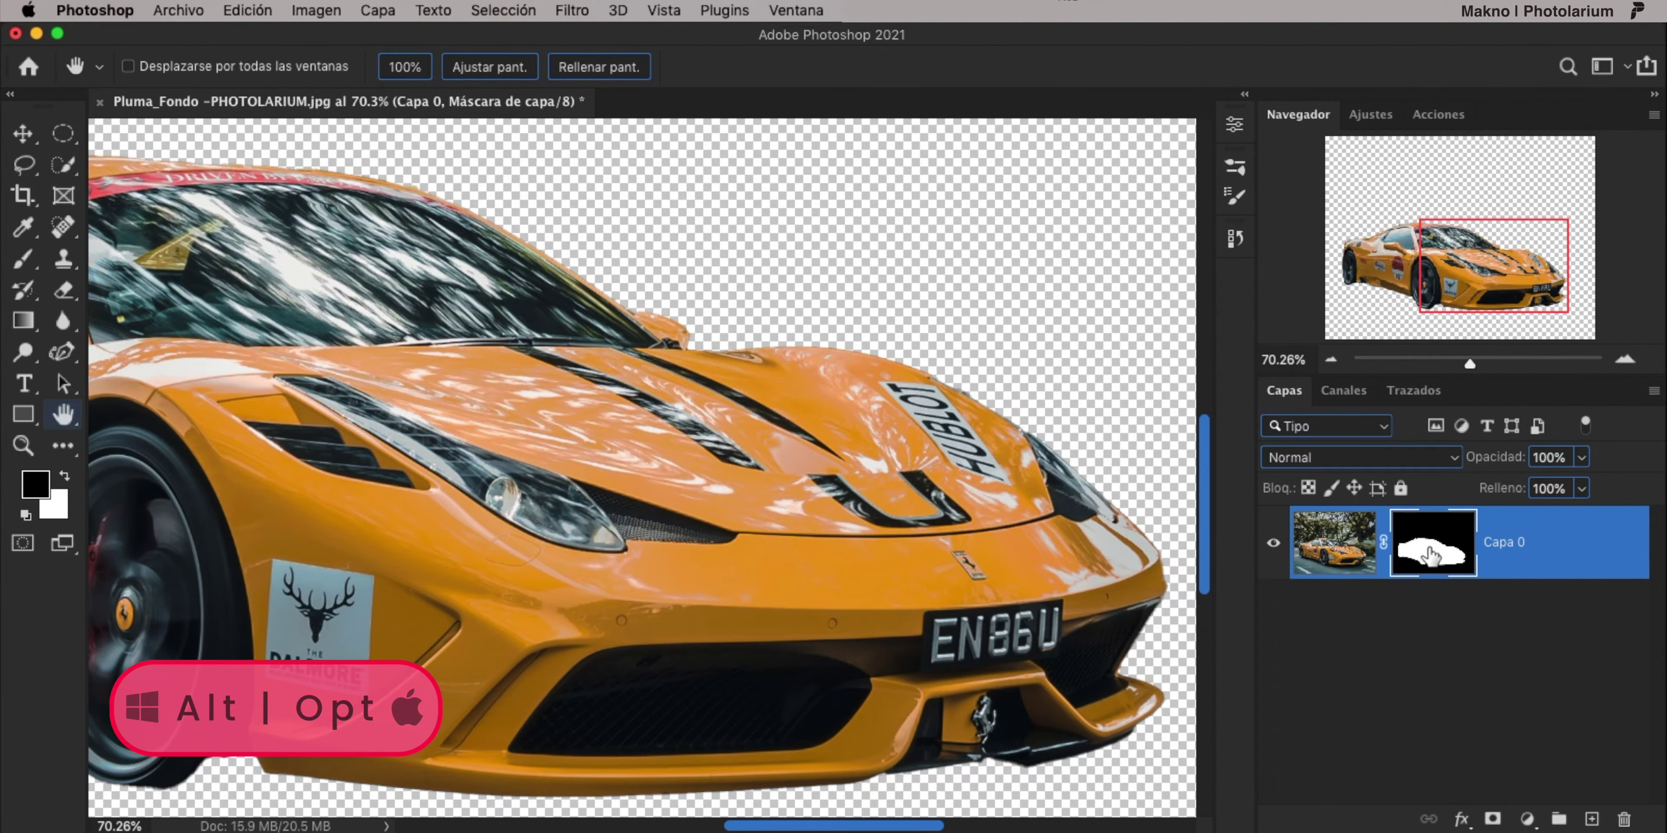
left_click(1430, 553, "alt")
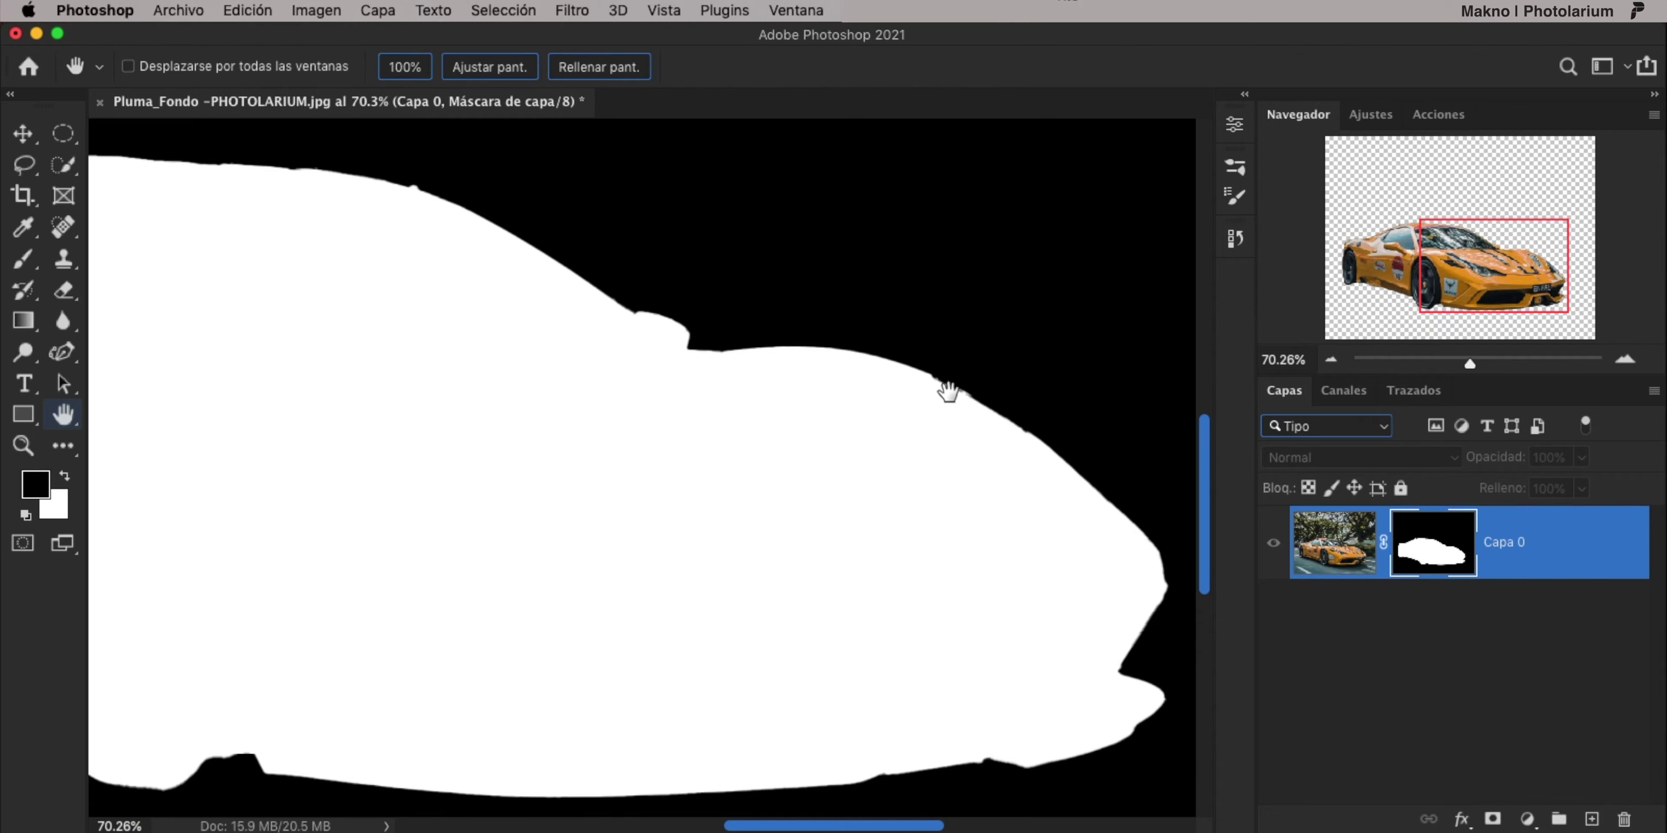
scroll(999, 425, "up", 3, "alt")
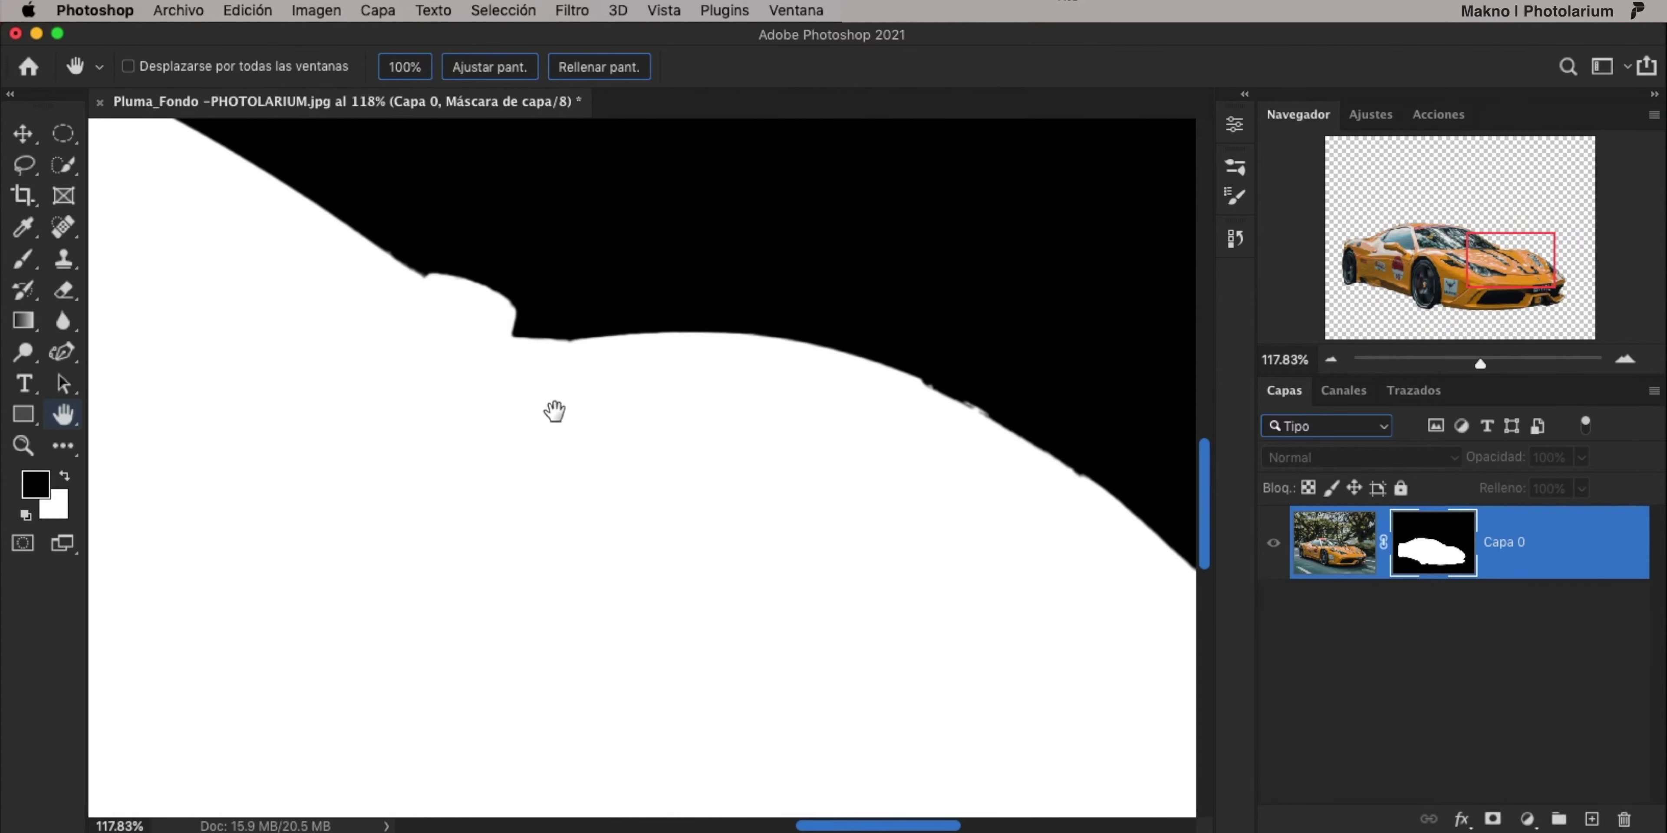
left_click_drag(551, 412, 952, 606)
left_click_drag(546, 411, 852, 468)
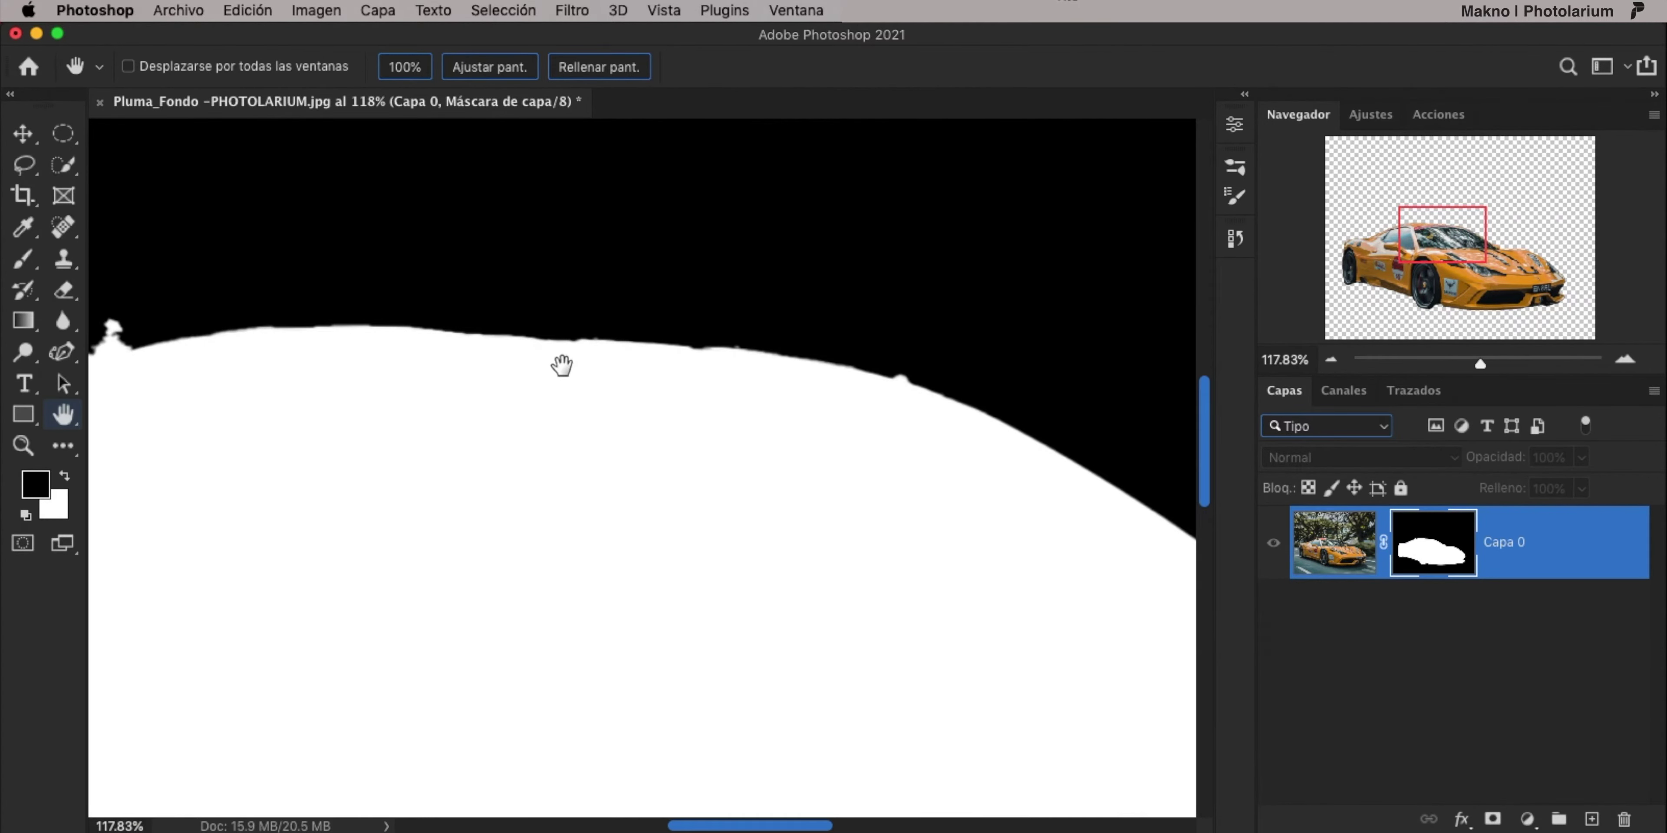
double_click(63, 417)
left_click(1335, 542)
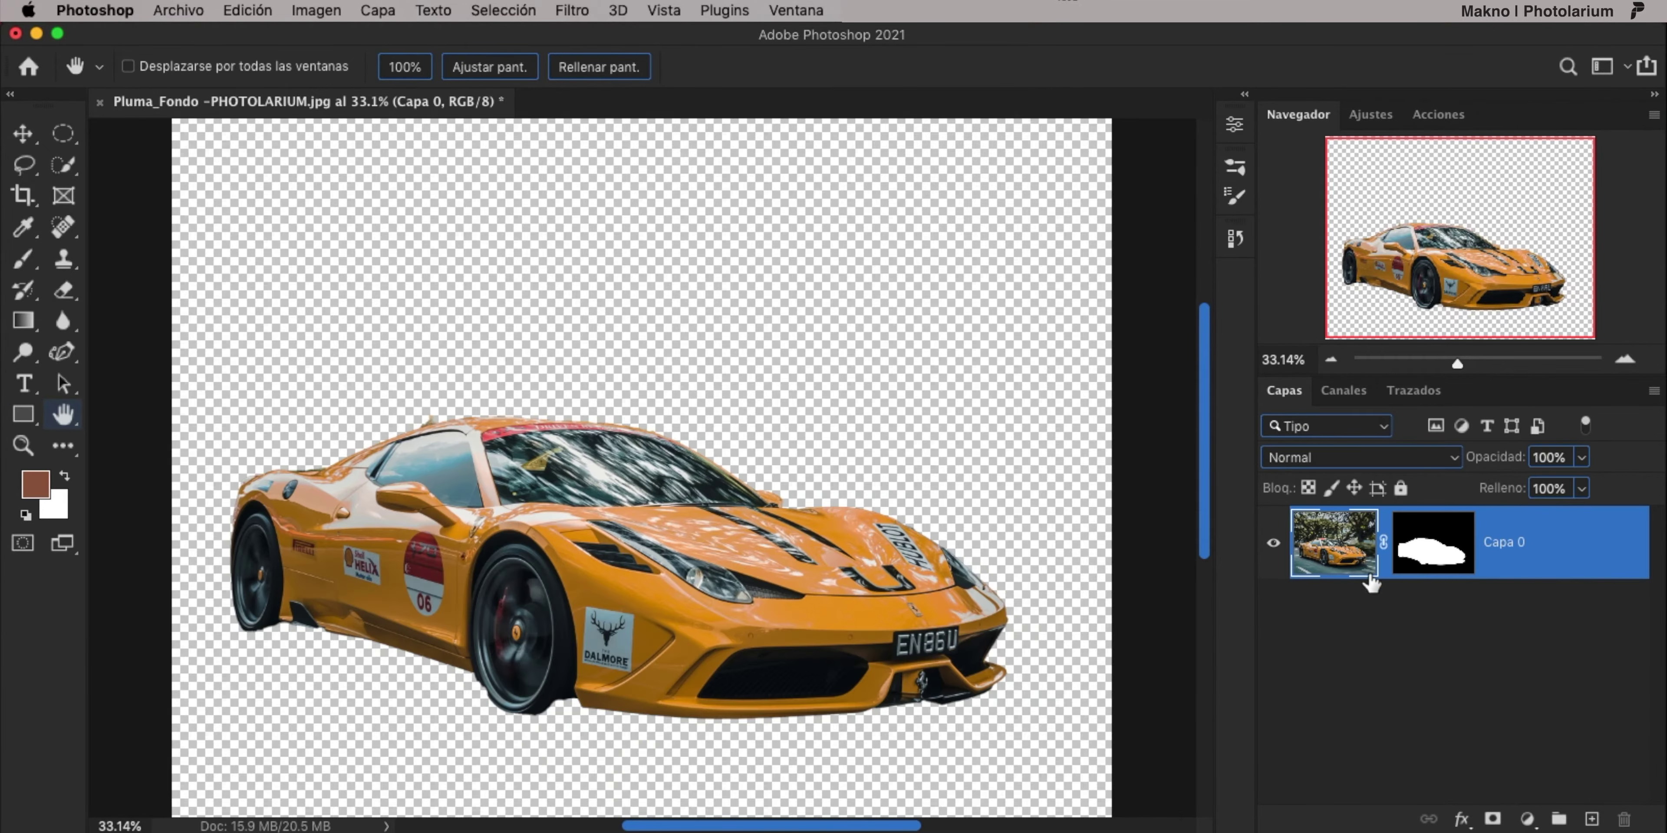
mouse_move(1432, 542)
left_mouse_down()
mouse_move(1619, 743)
mouse_move(1623, 819)
left_mouse_up()
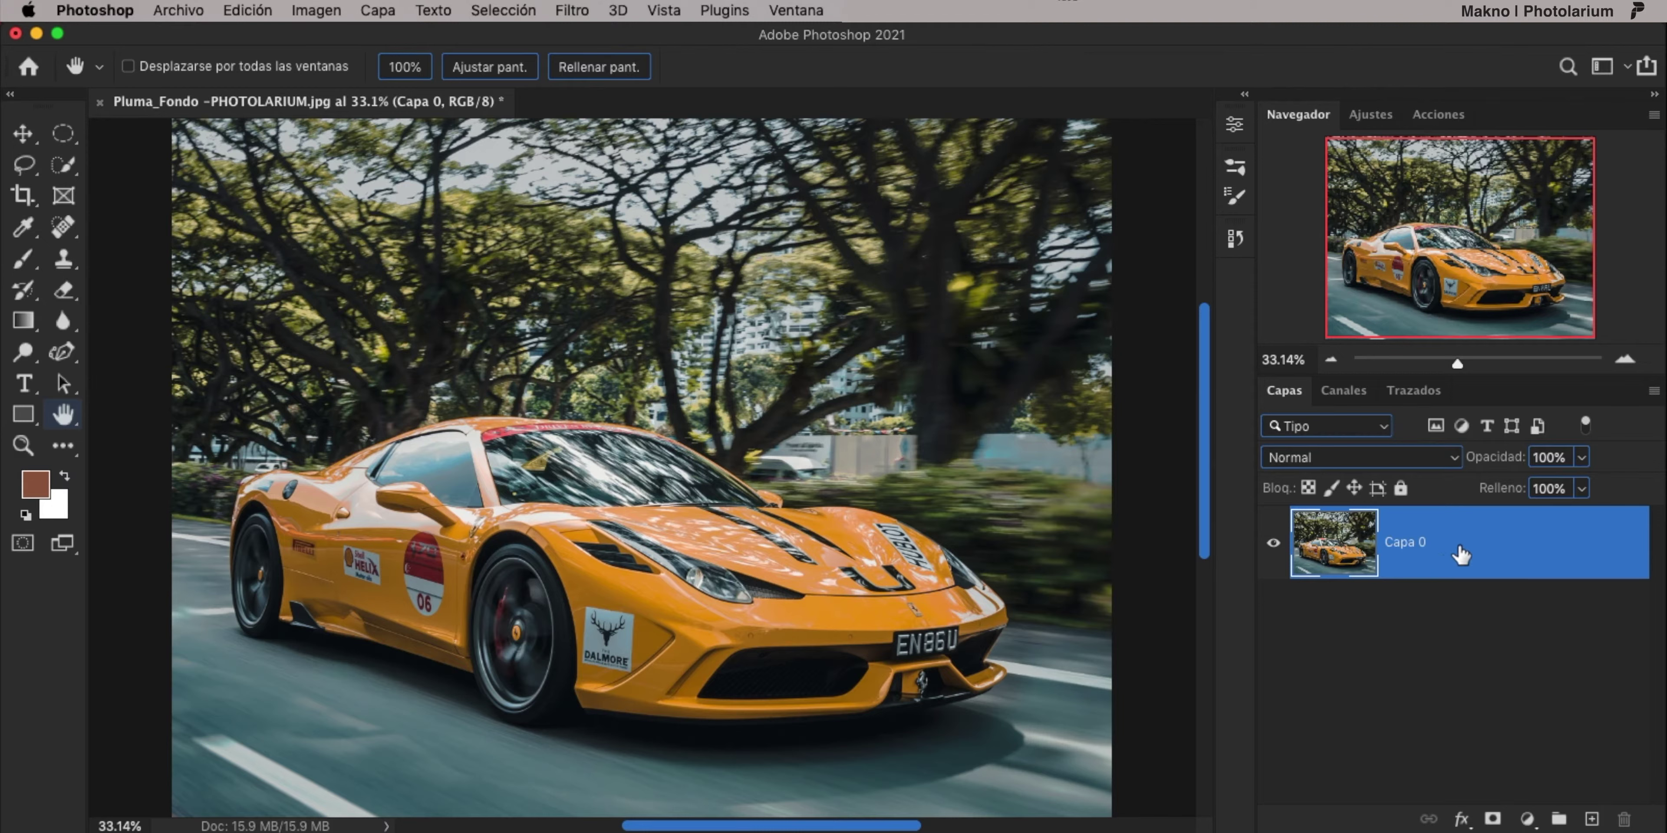
Choose the Curvature Pen tool from the pen tool group.
key("v")
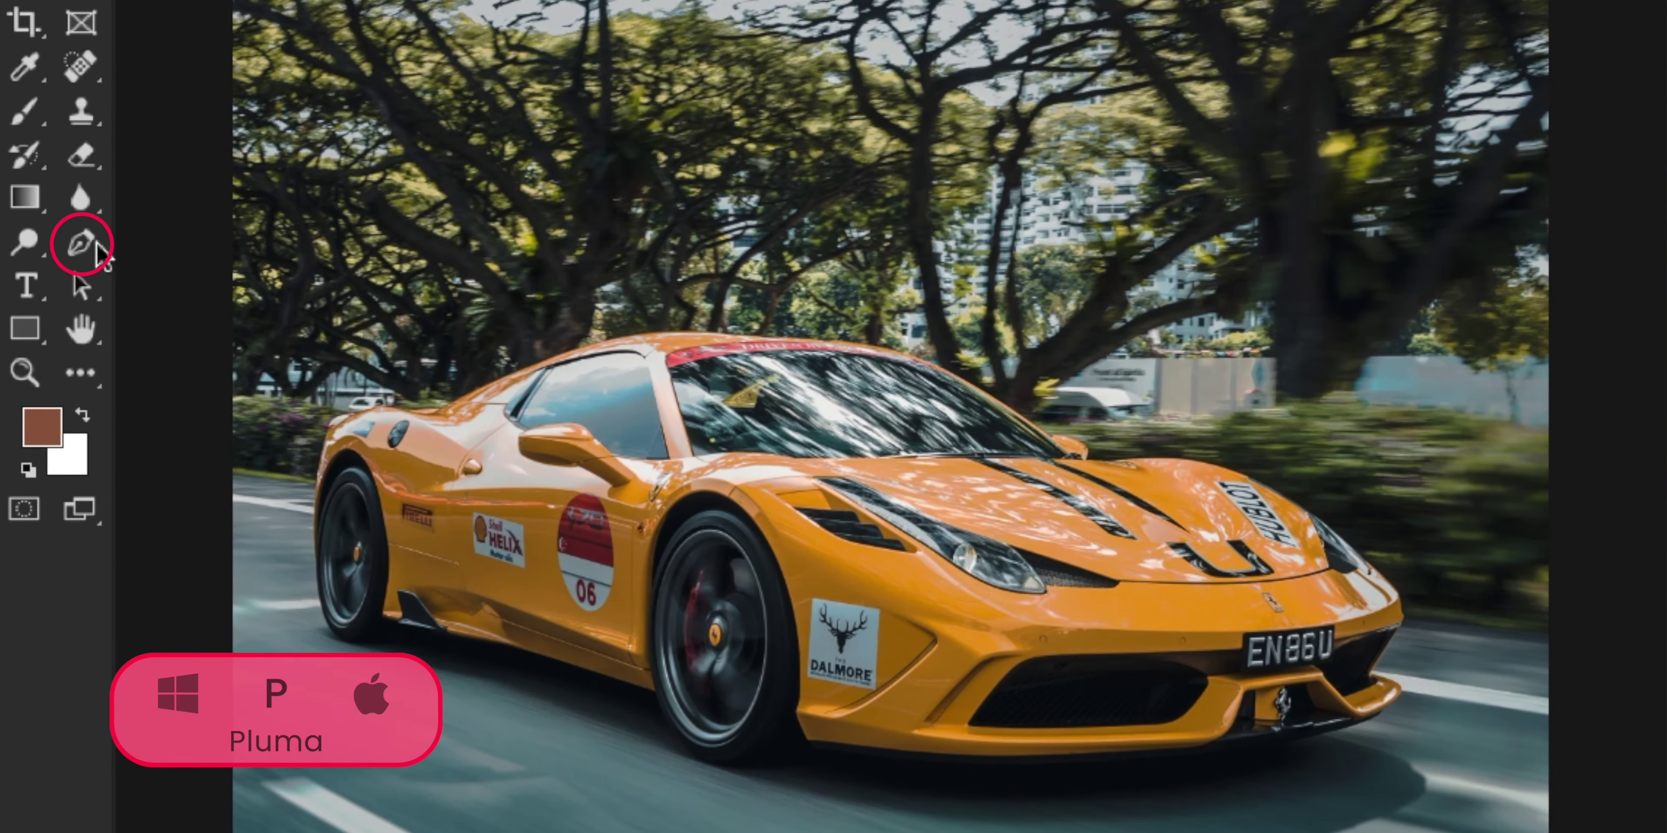
right_click(81, 249)
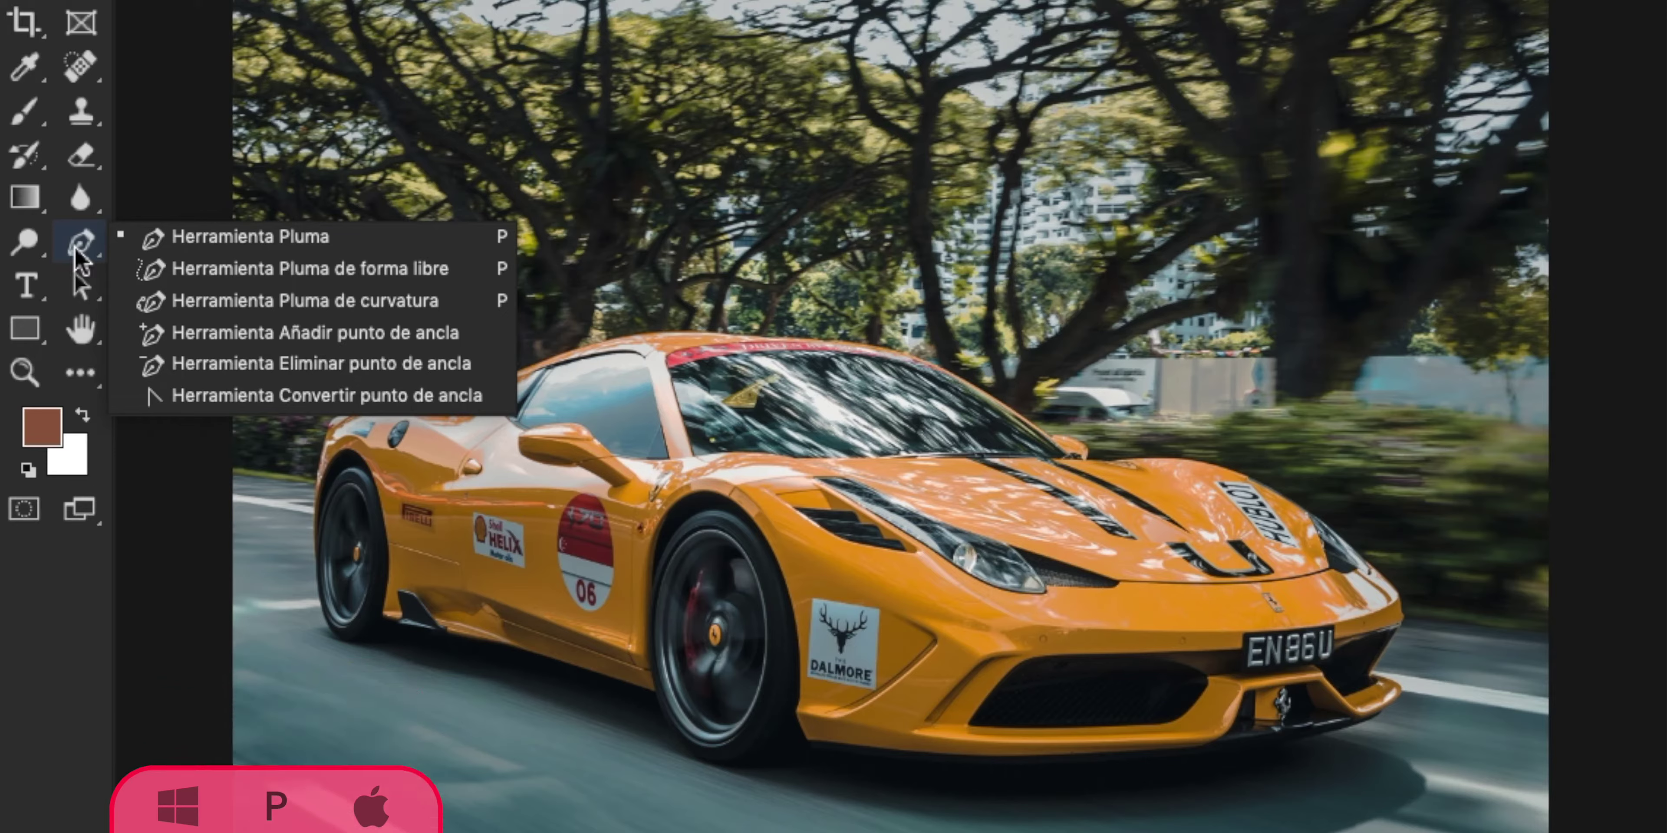
left_click(207, 305)
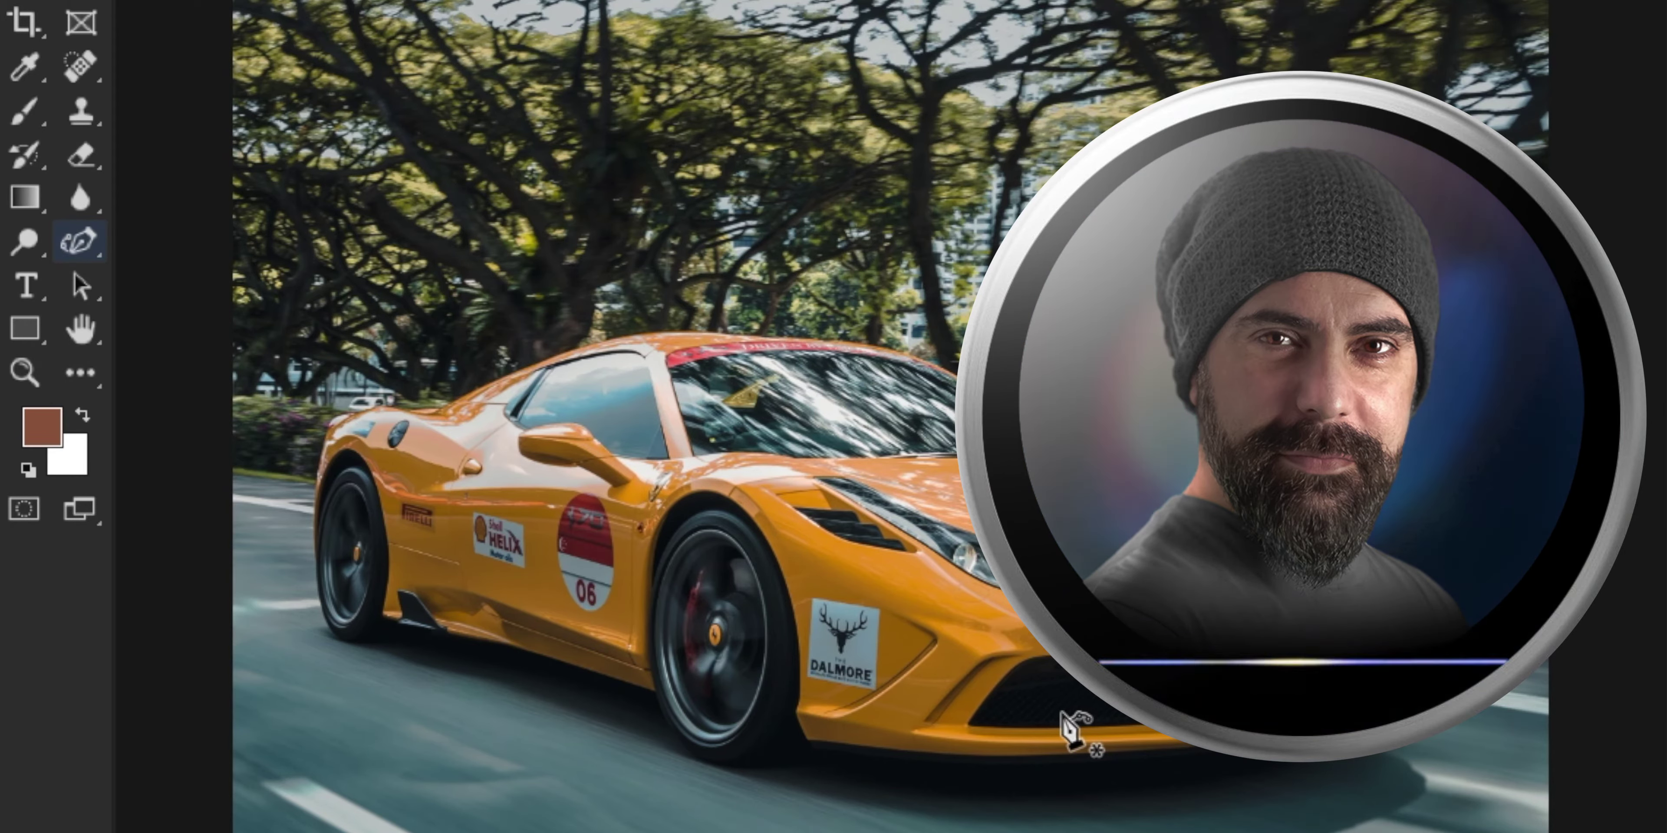
key("p")
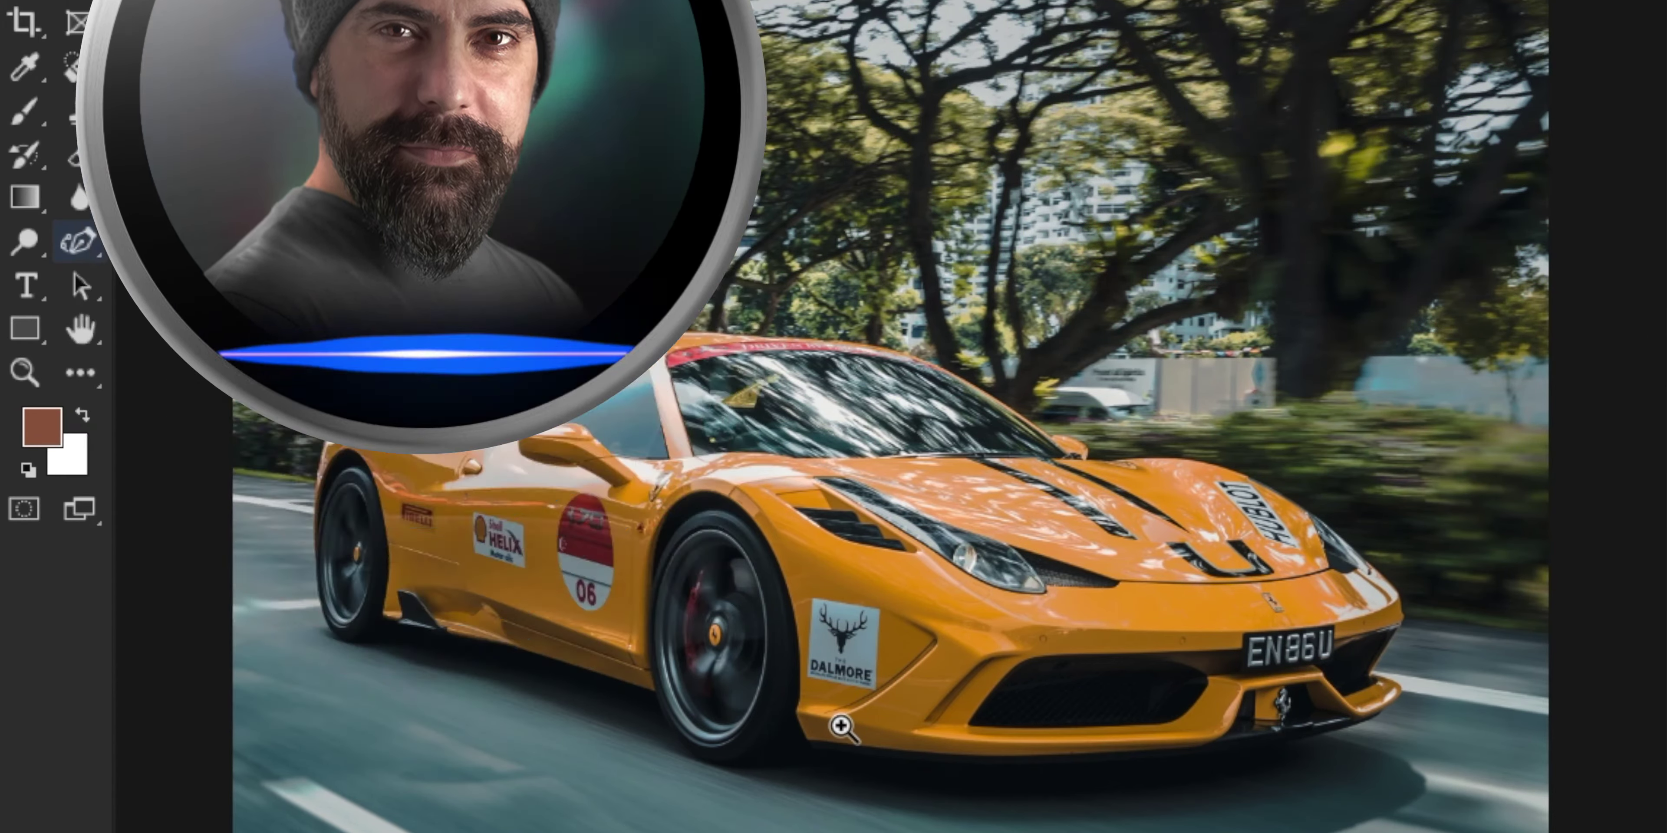
Zoom in and trace a closed path around the orange car's edge.
left_click(658, 705)
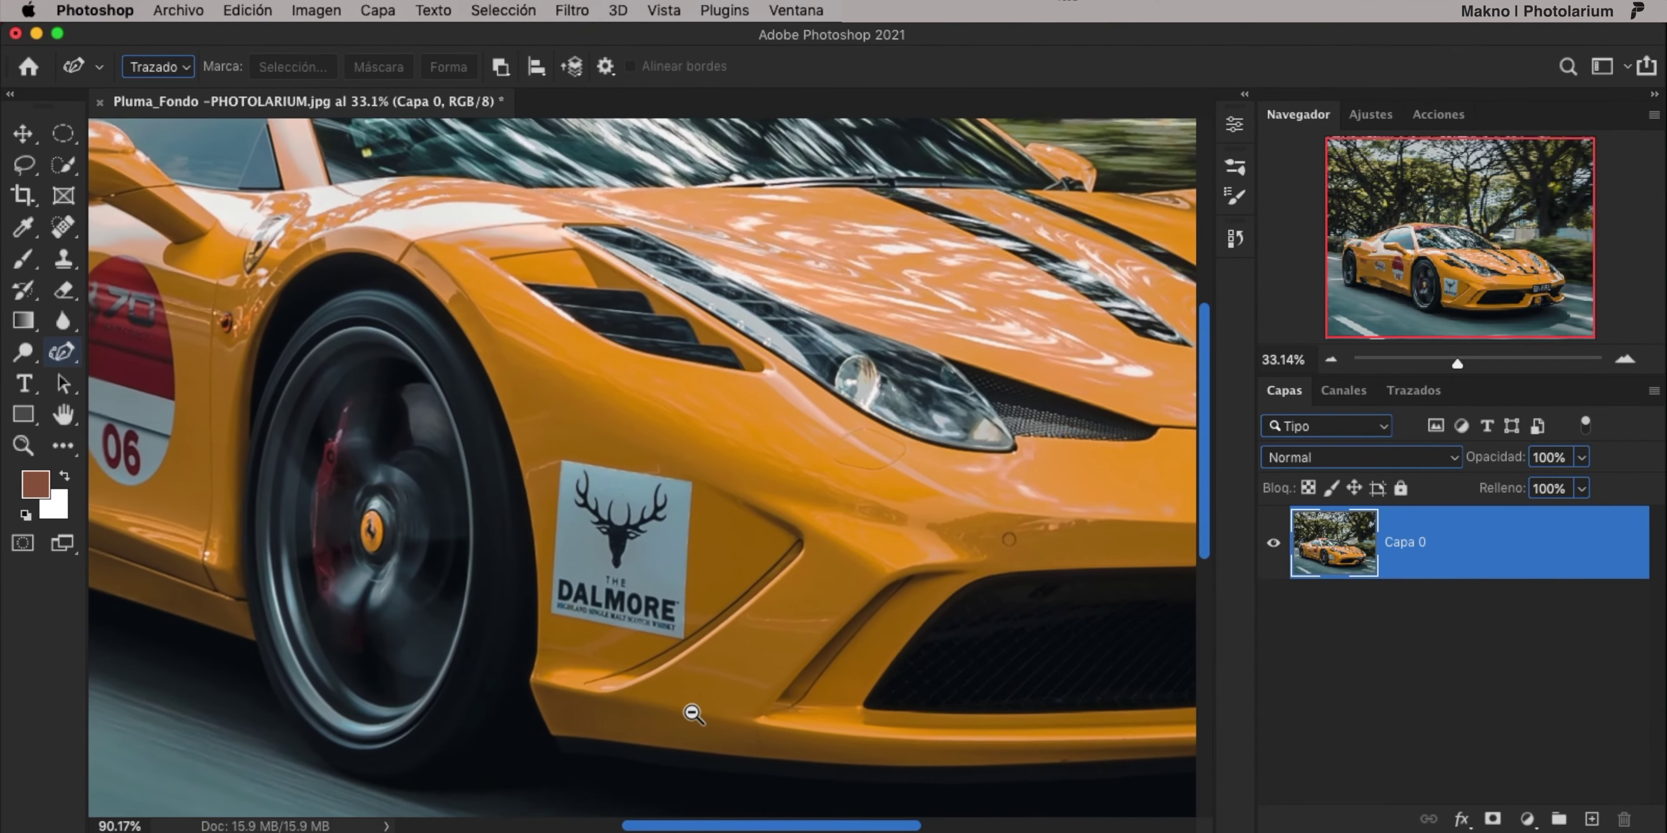
left_click_drag(837, 681, 819, 576)
left_click(818, 576)
left_click_drag(523, 726, 1100, 802)
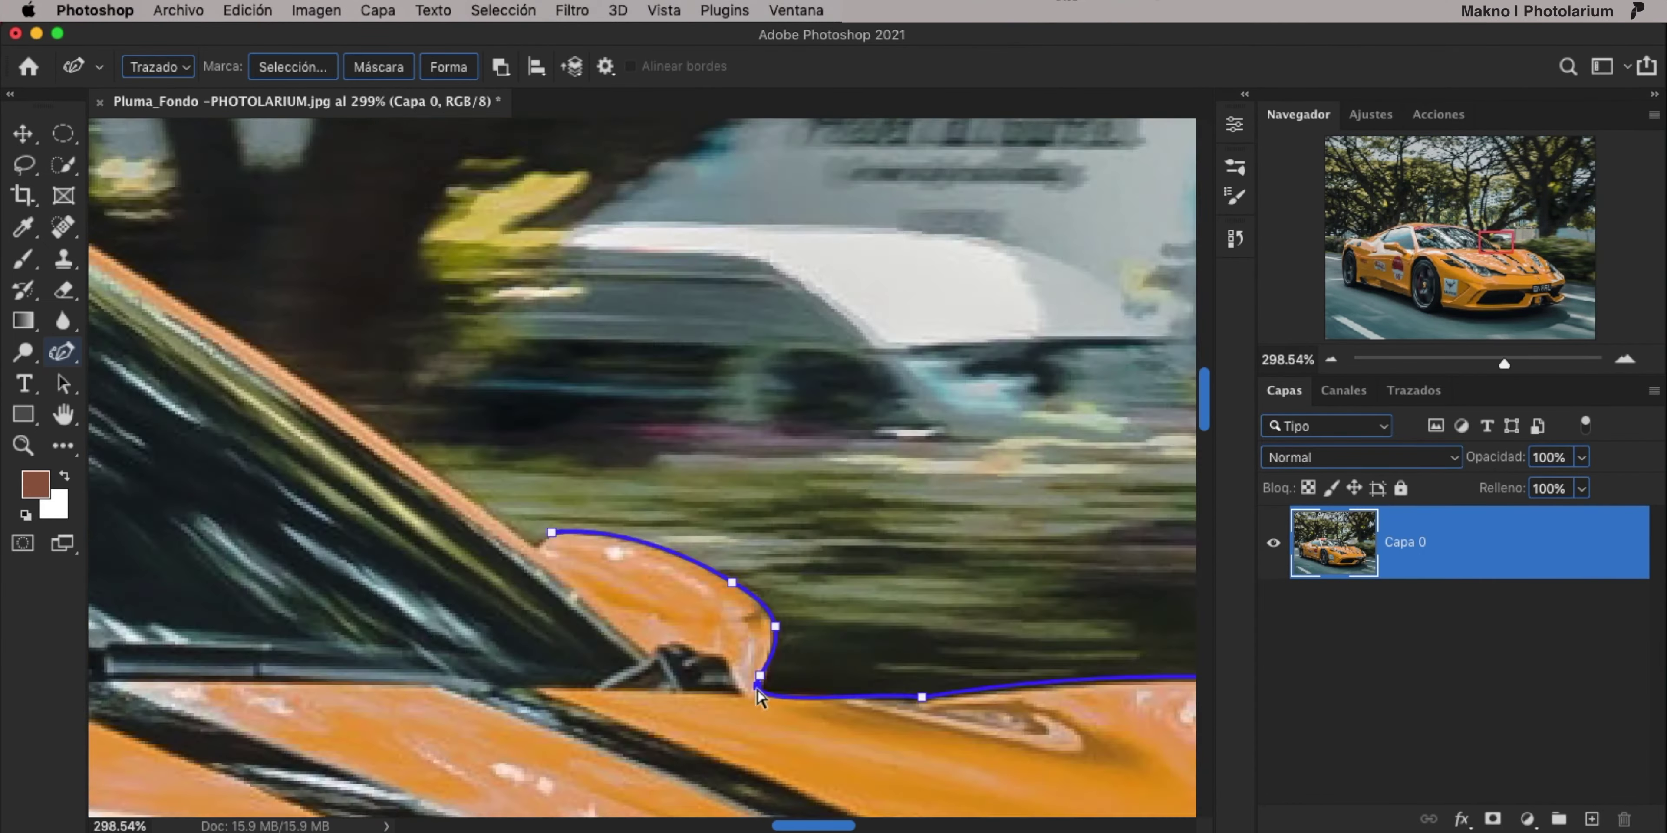
left_click_drag(776, 712, 744, 291)
double_click(63, 415)
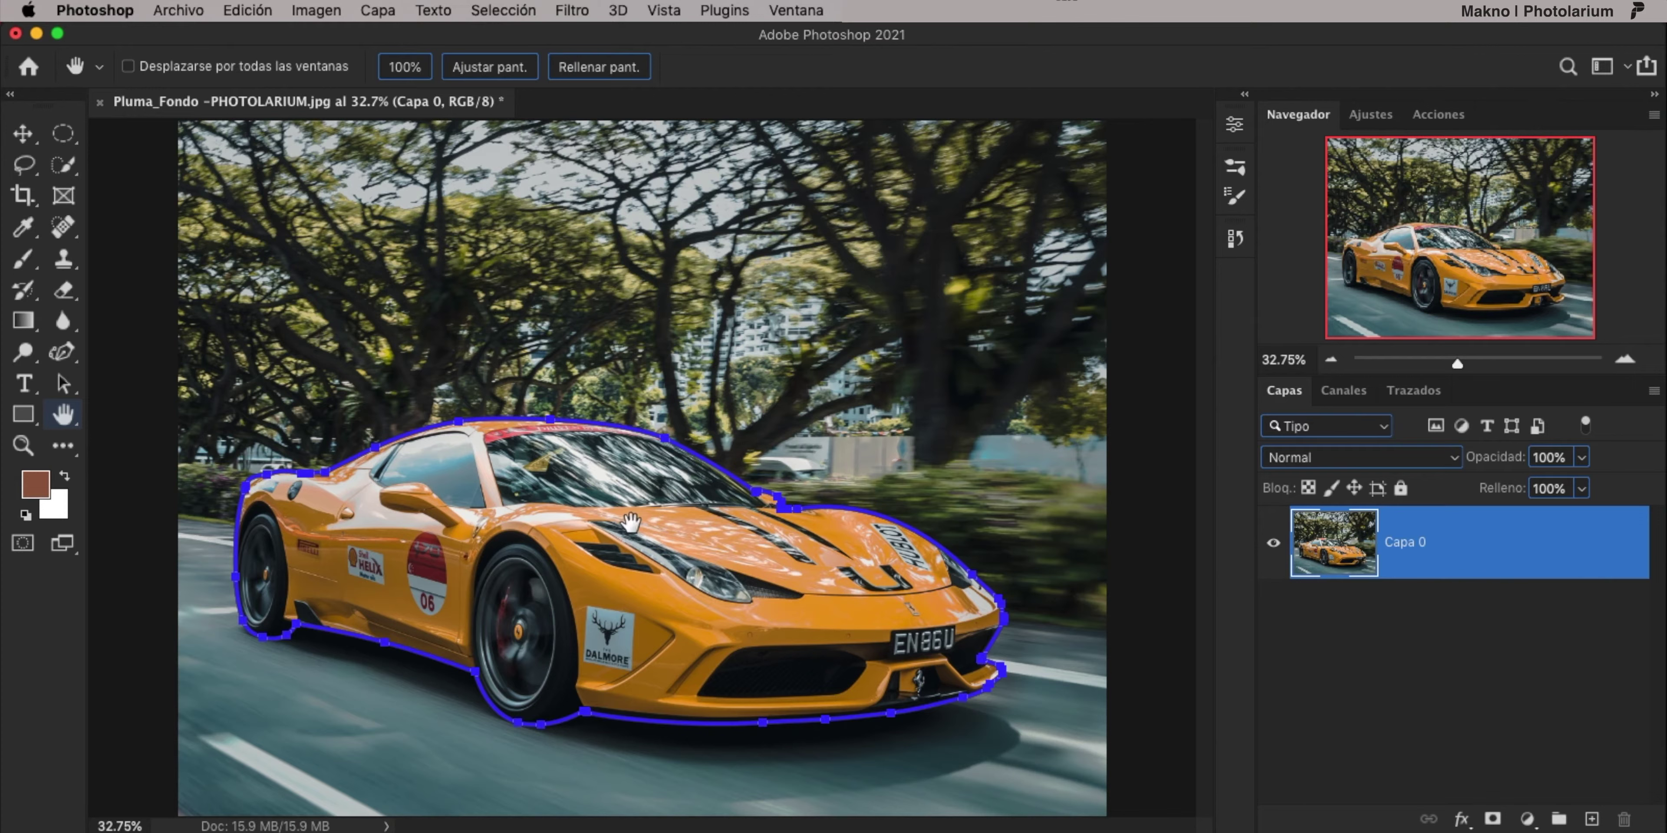
key("p")
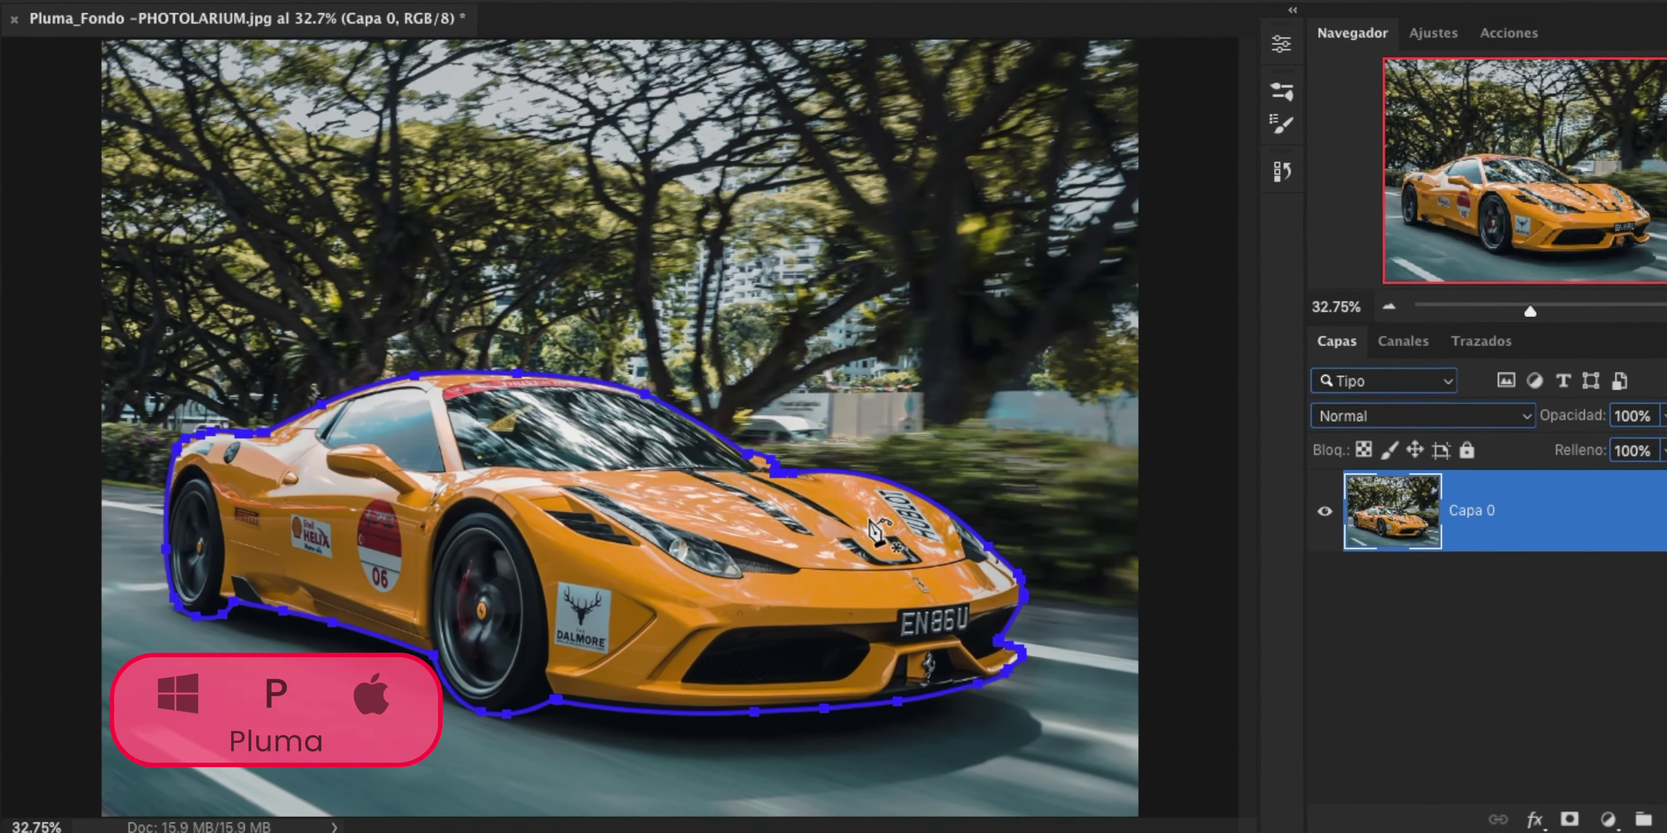
Make a selection from the car's path with a 1-pixel feather radius.
right_click(877, 525)
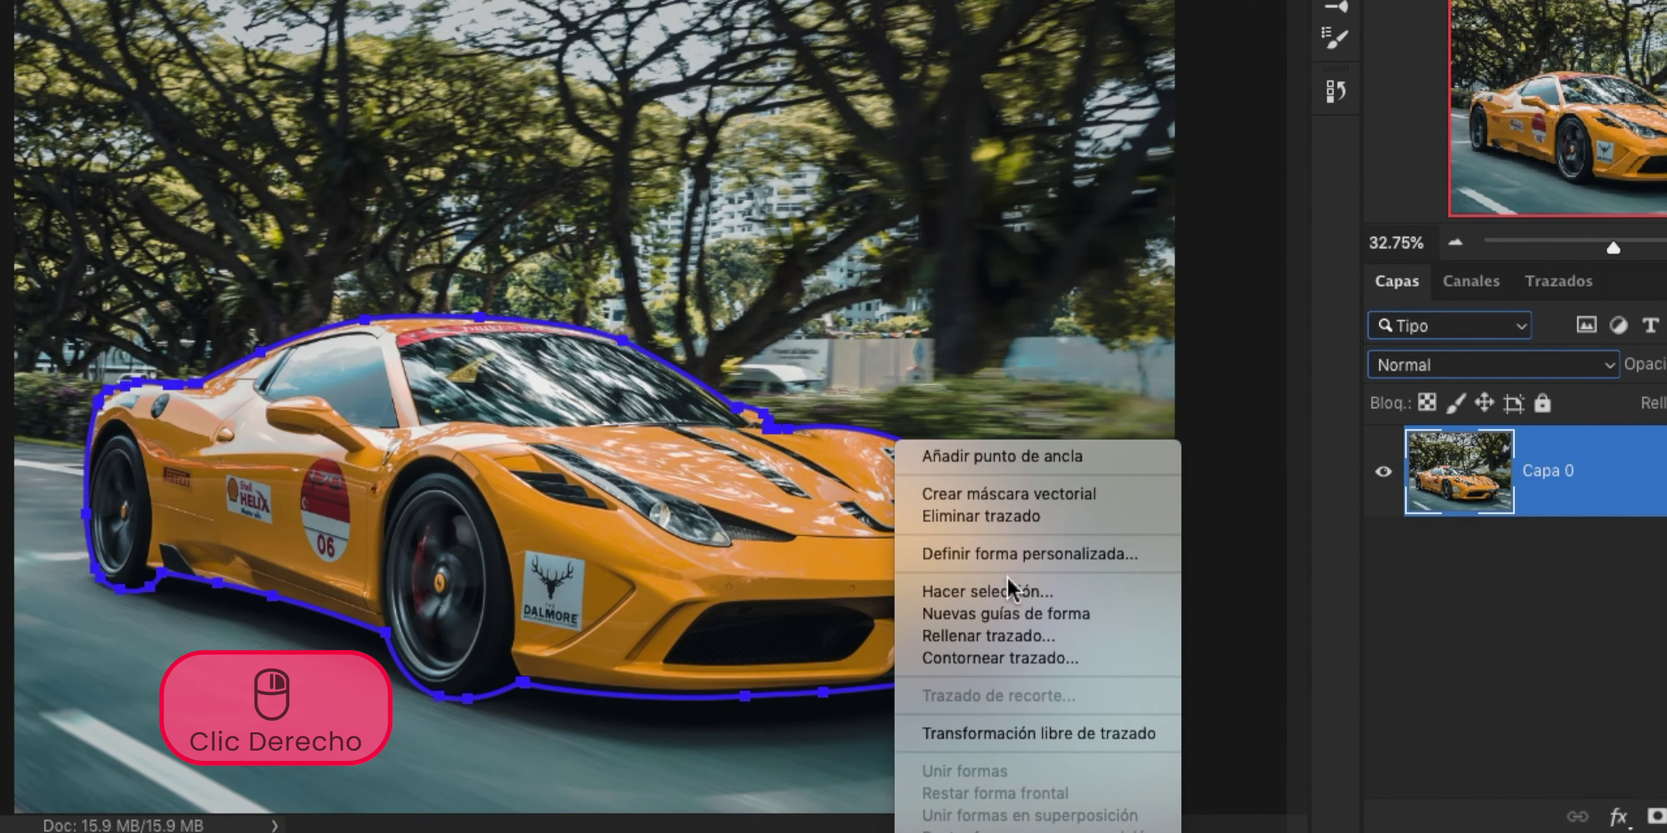
left_click(1011, 591)
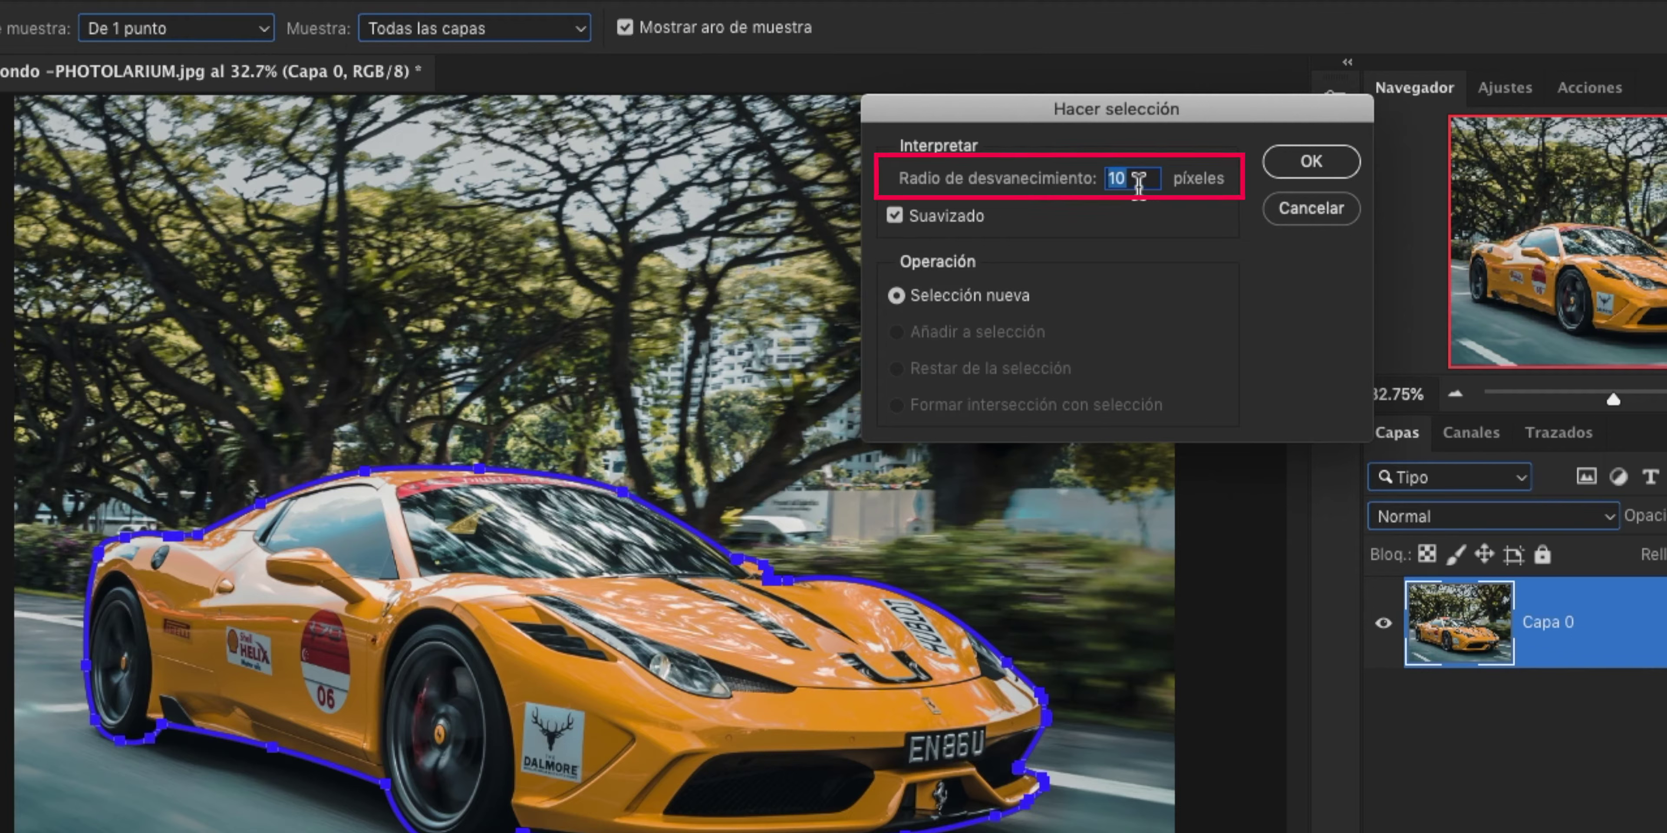
left_click_drag(1141, 181, 1098, 178)
type("1")
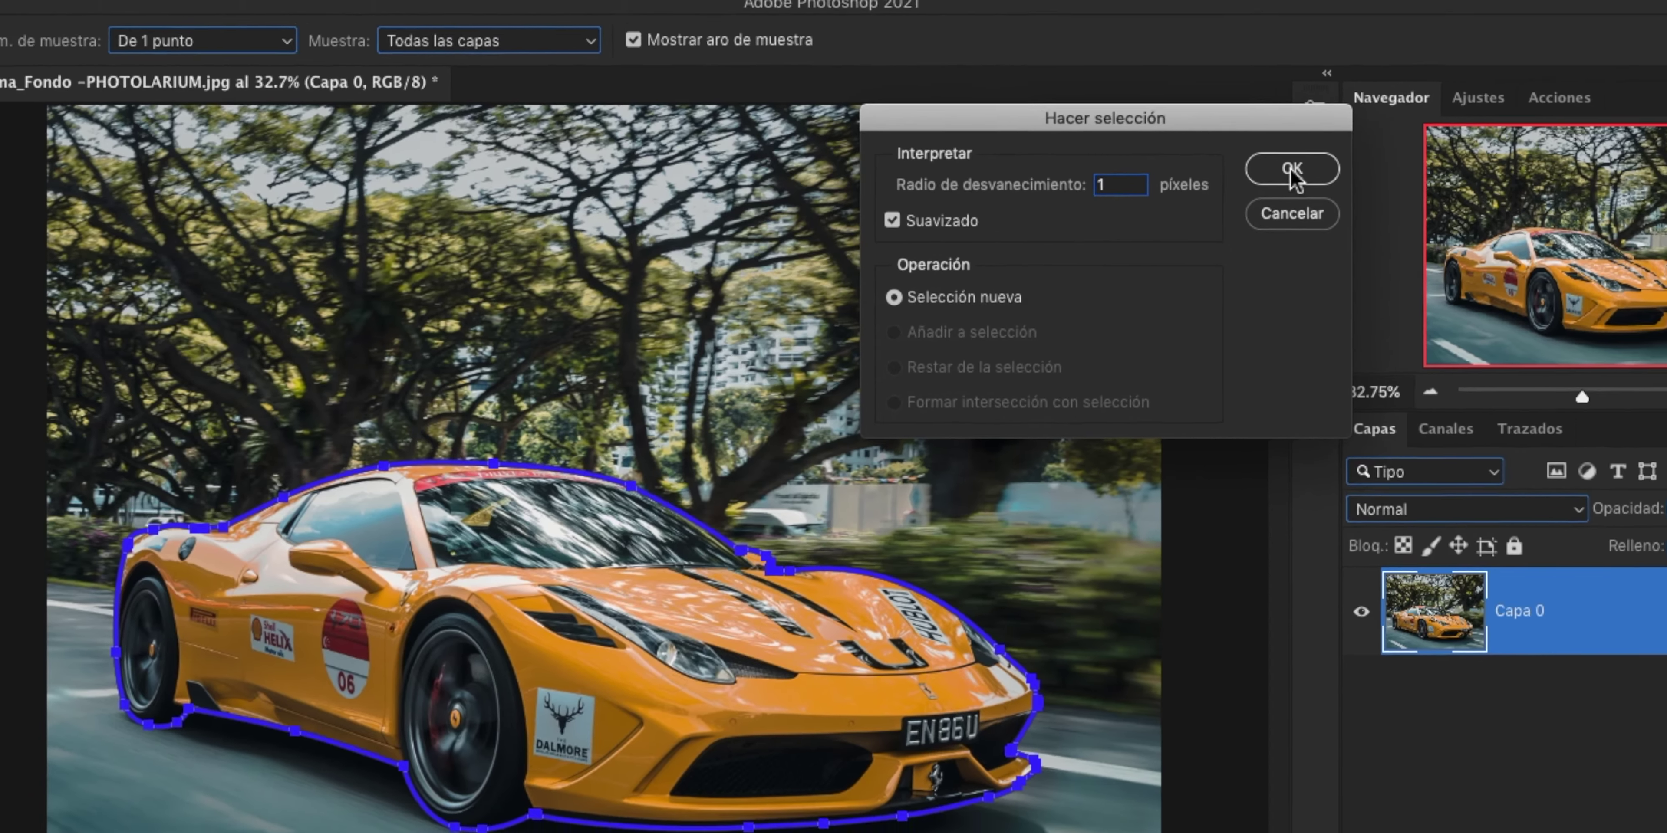
left_click(1215, 176)
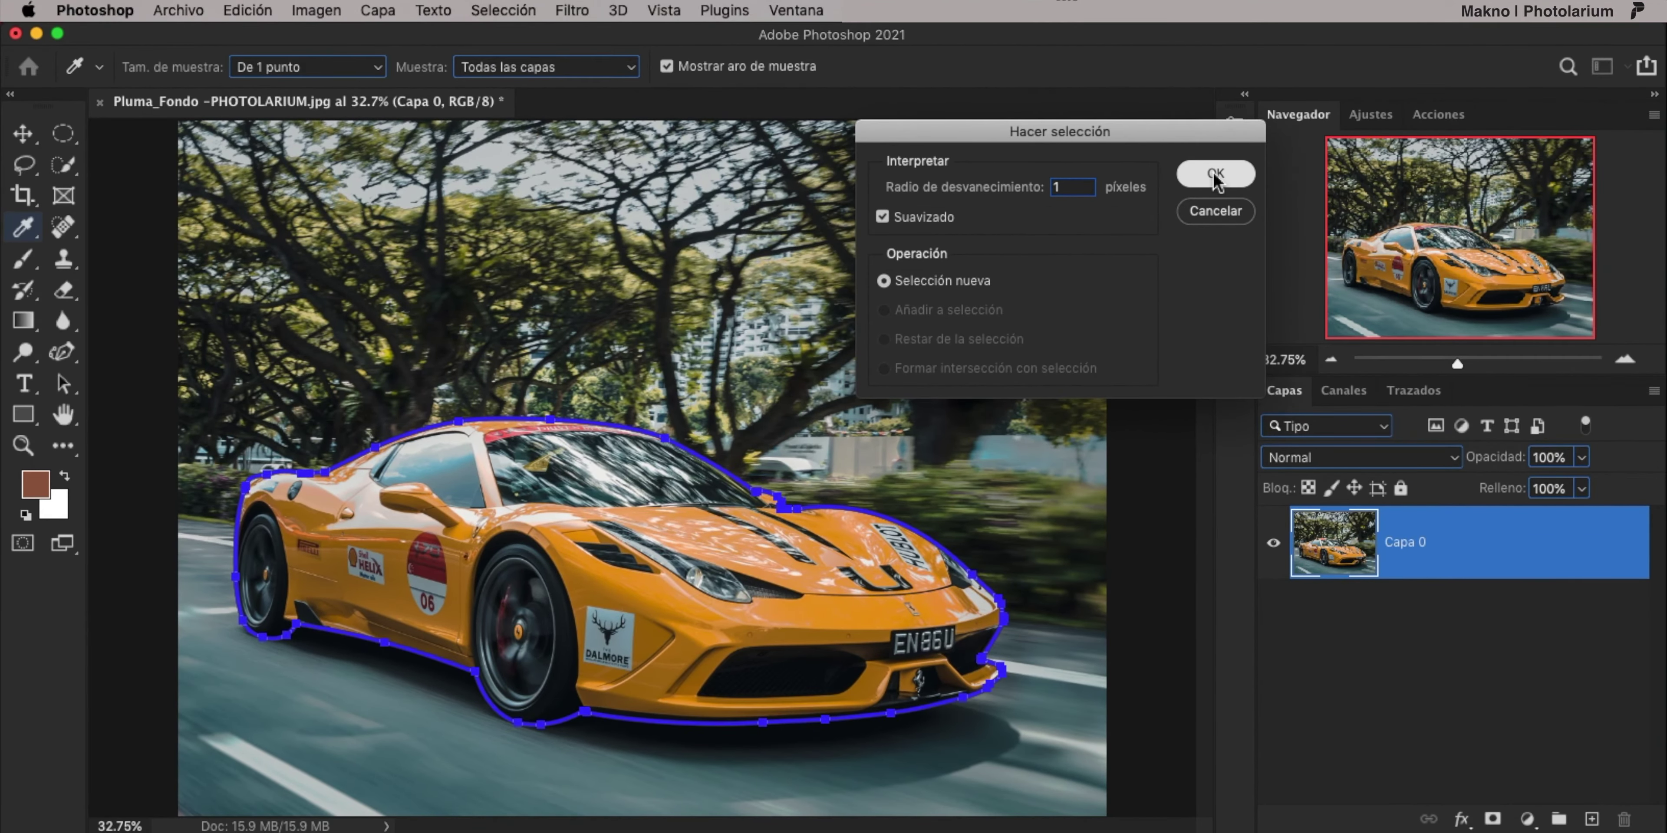
left_click(1493, 819)
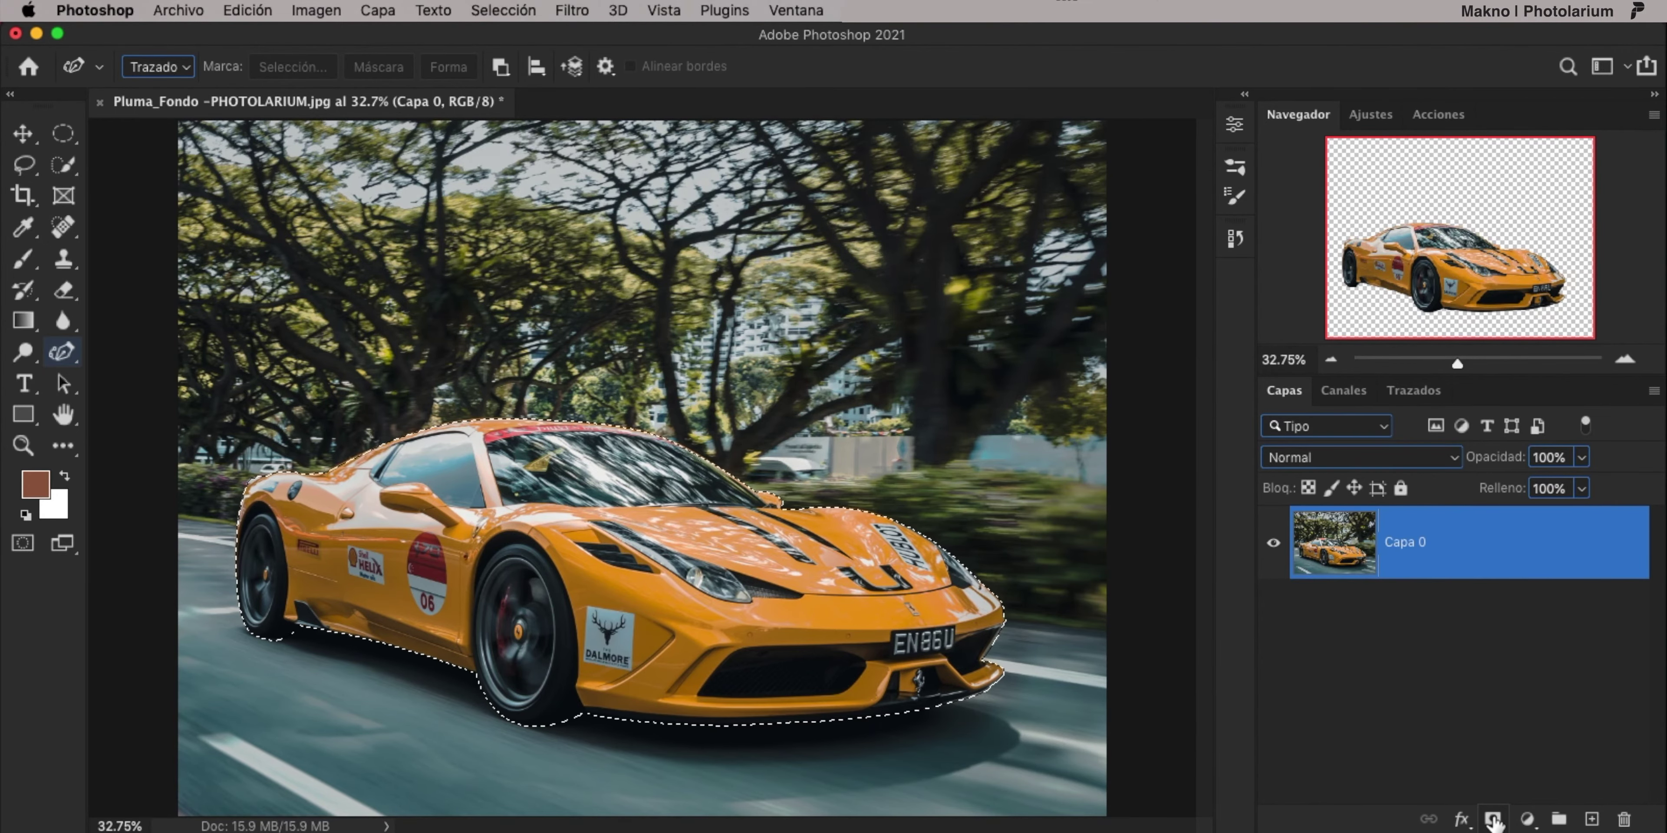
Mask the car layer from the selection, inspect the mask's roofline edge, then reselect the layer image.
left_click(1494, 819)
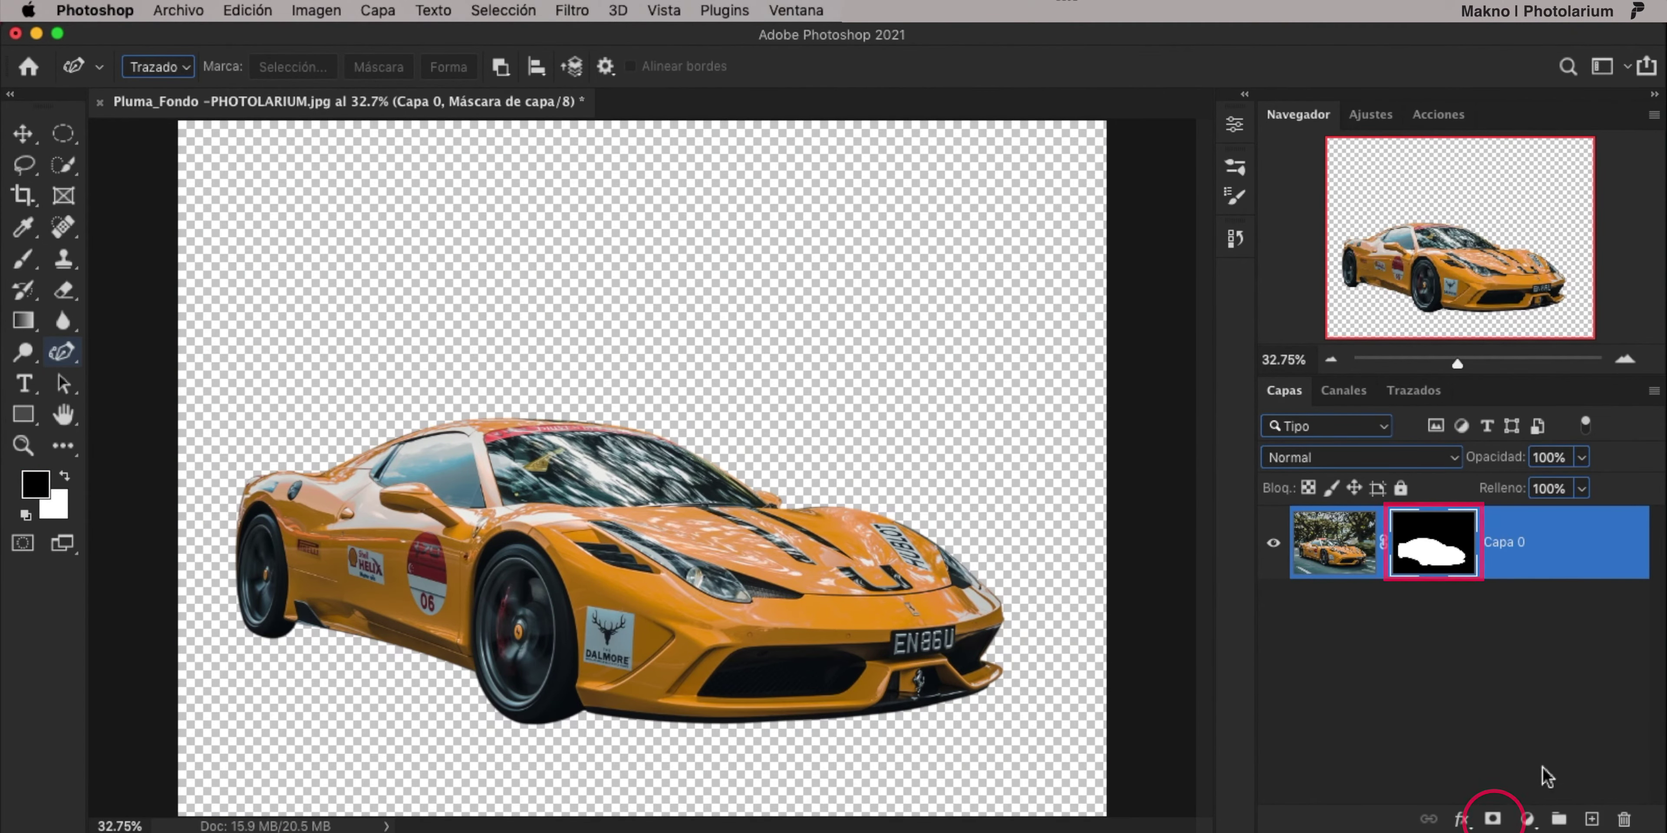
left_click(1433, 543, "alt")
left_click_drag(905, 534, 986, 584)
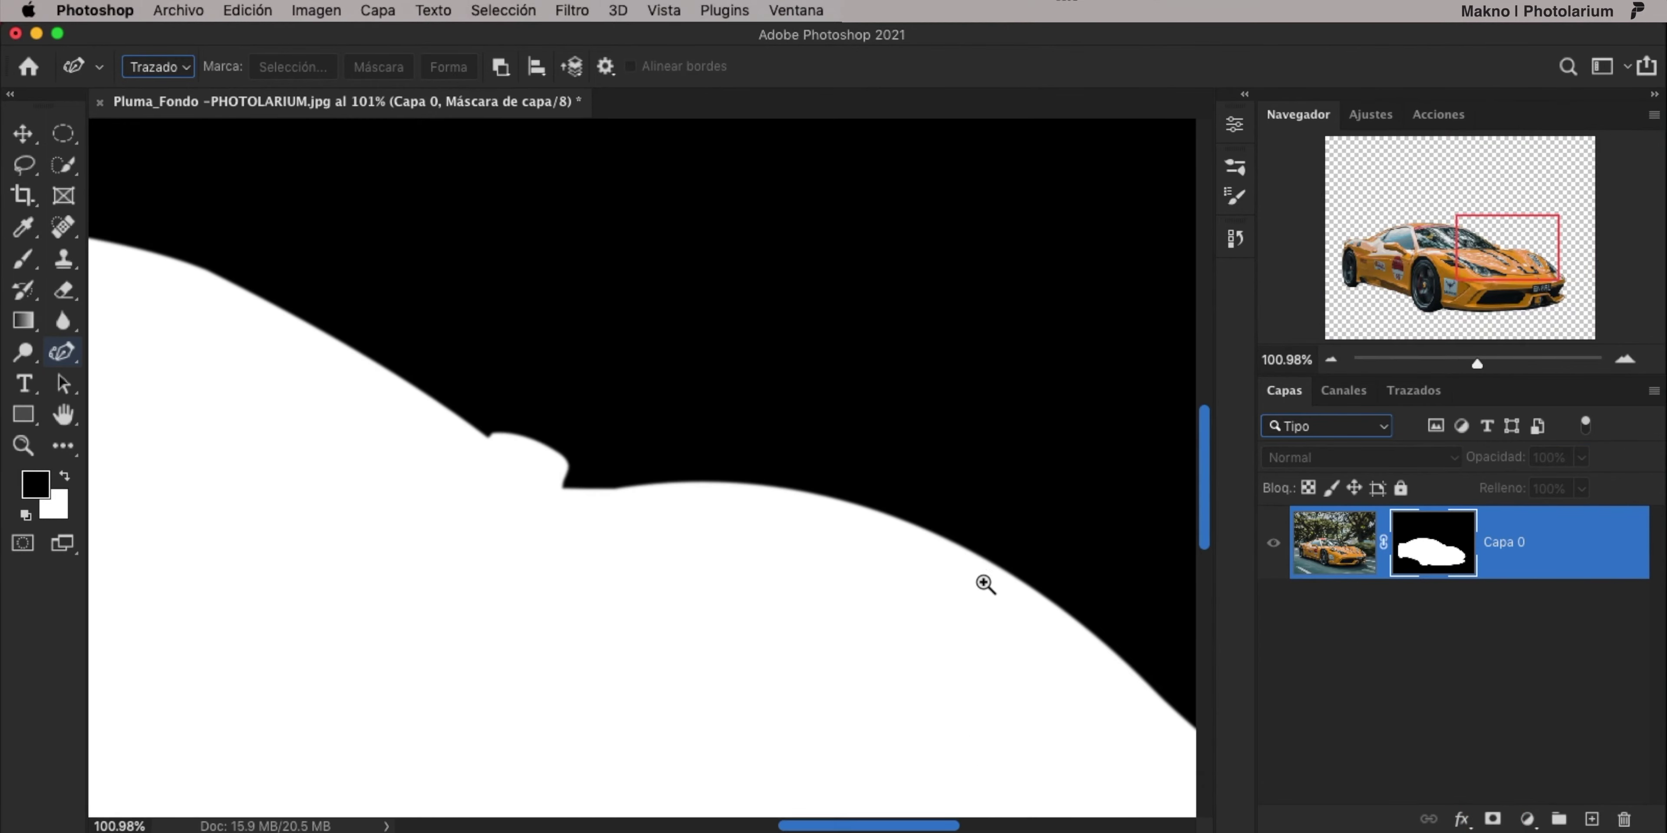
scroll(748, 451, "down", 5)
scroll(802, 545, "down", 5)
scroll(802, 545, "left", 3)
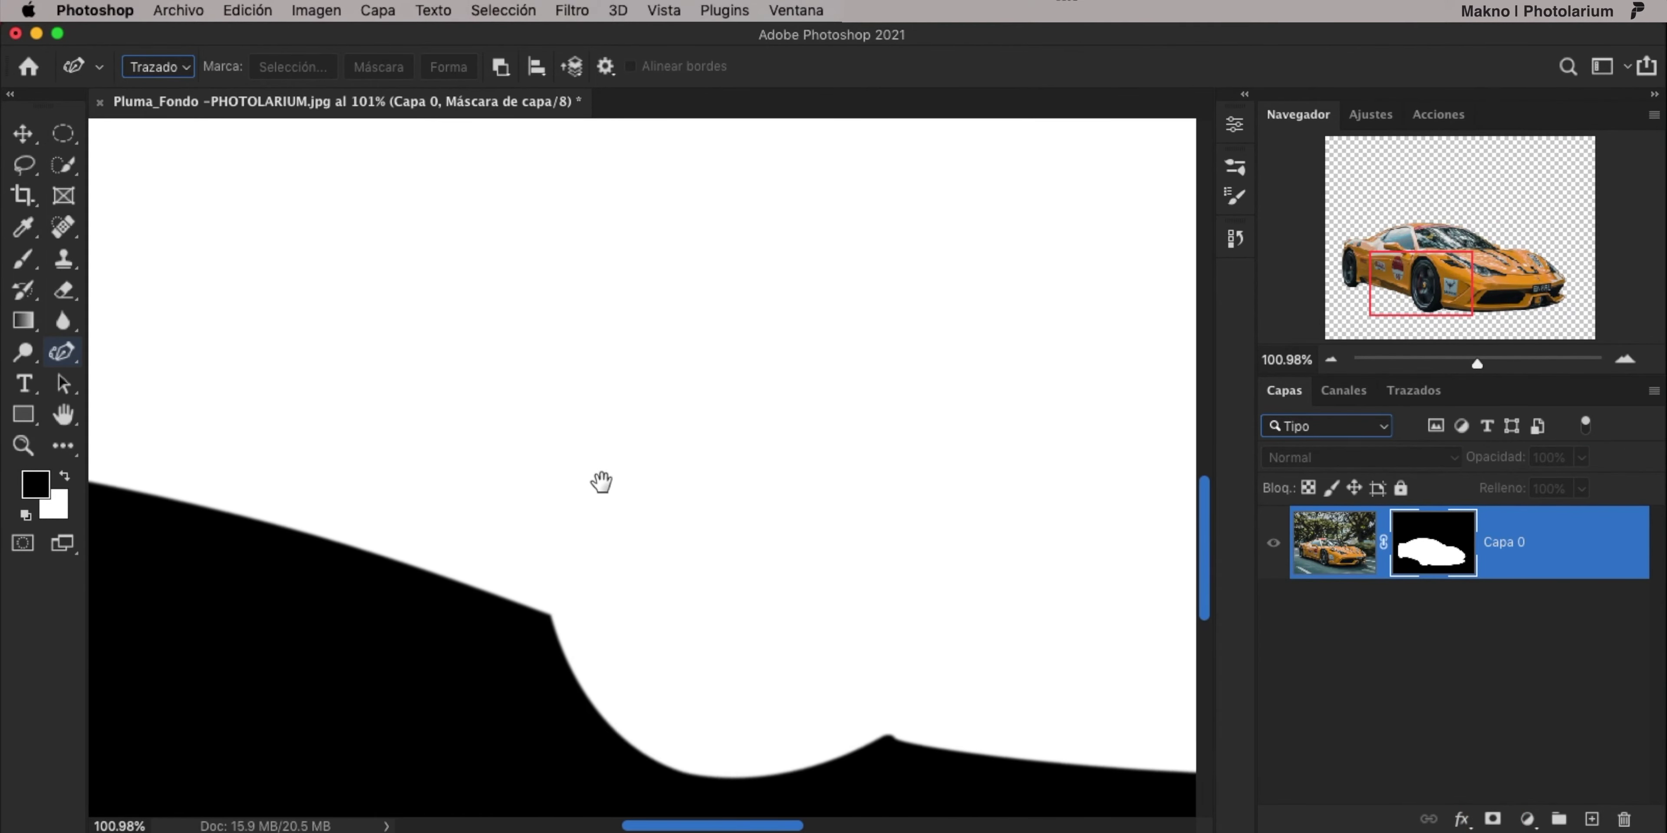
scroll(599, 480, "left", 3)
scroll(785, 390, "up", 3)
scroll(555, 510, "up", 3)
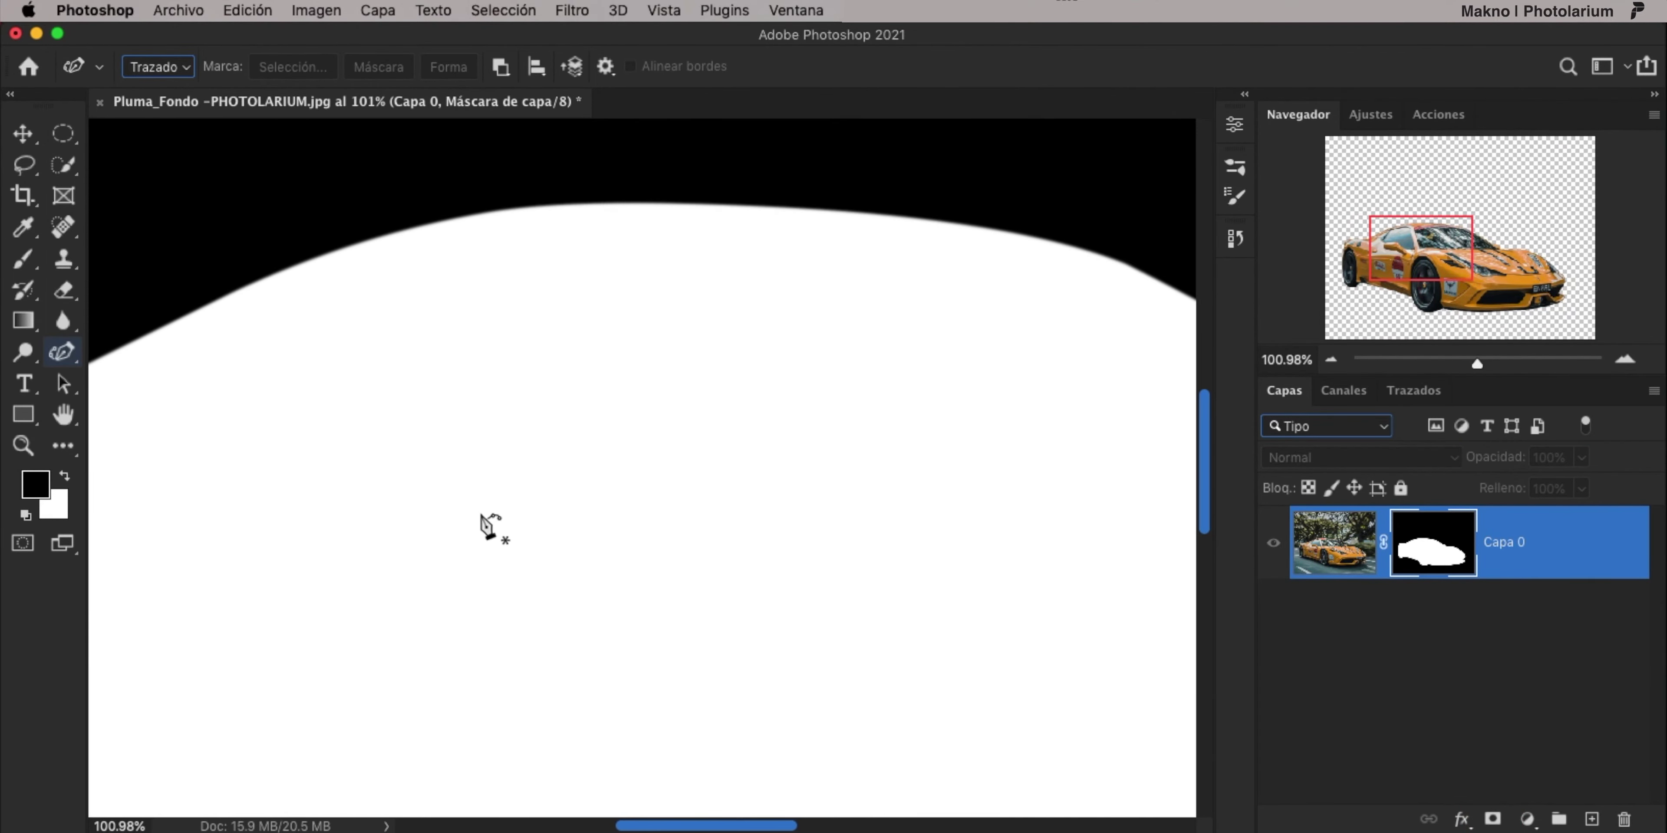
double_click(63, 414)
left_click(1334, 543)
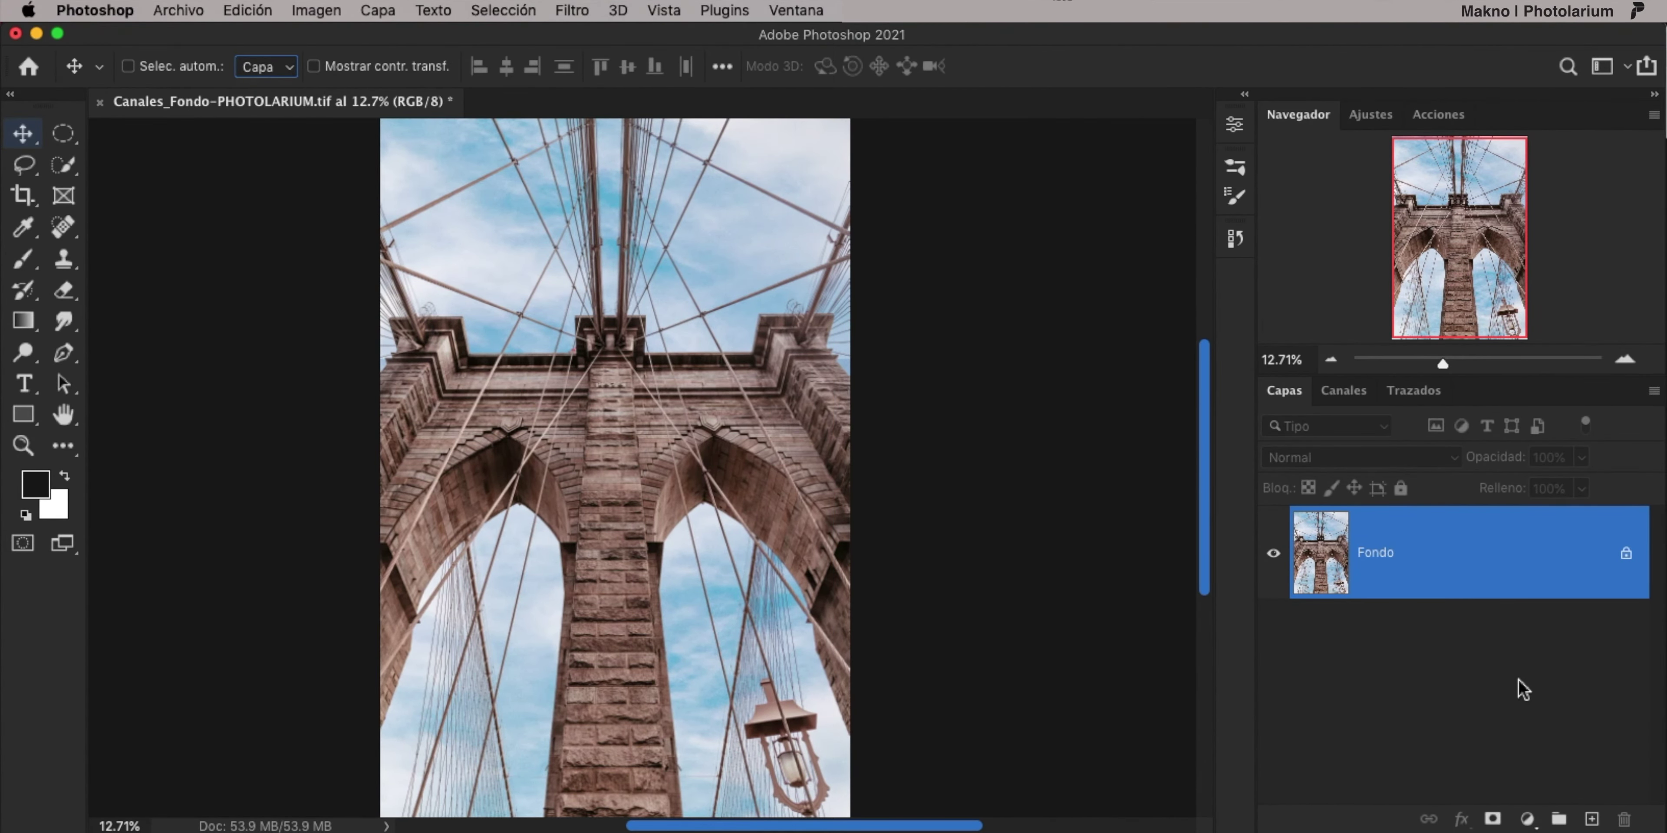
Unlock the Fondo background into Capa 0 and try Select Subject, then deselect.
left_click(1626, 556)
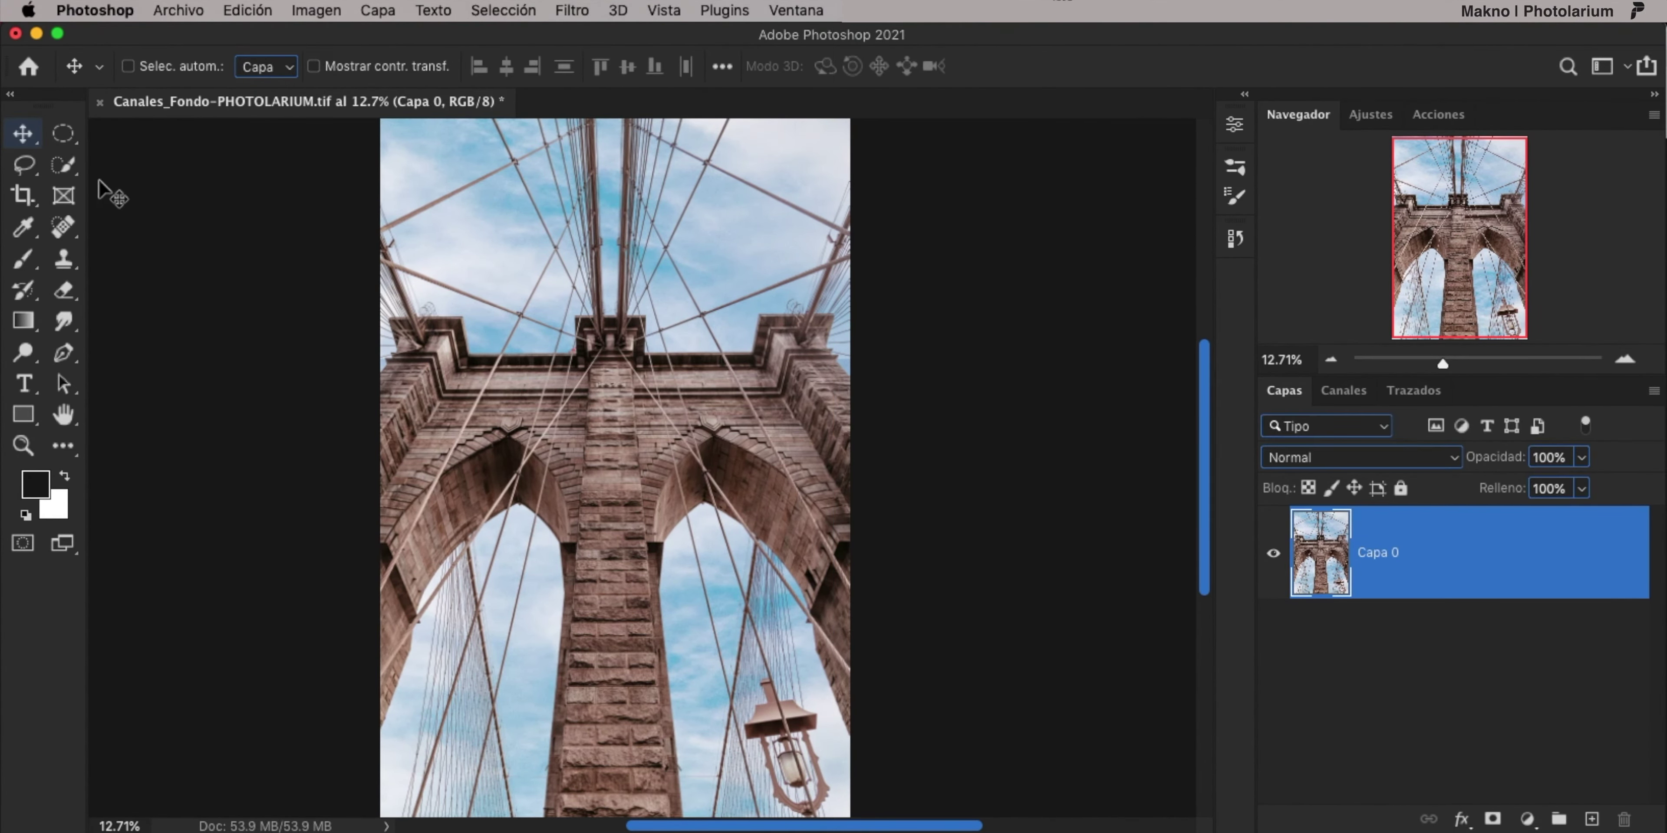
left_click(63, 165)
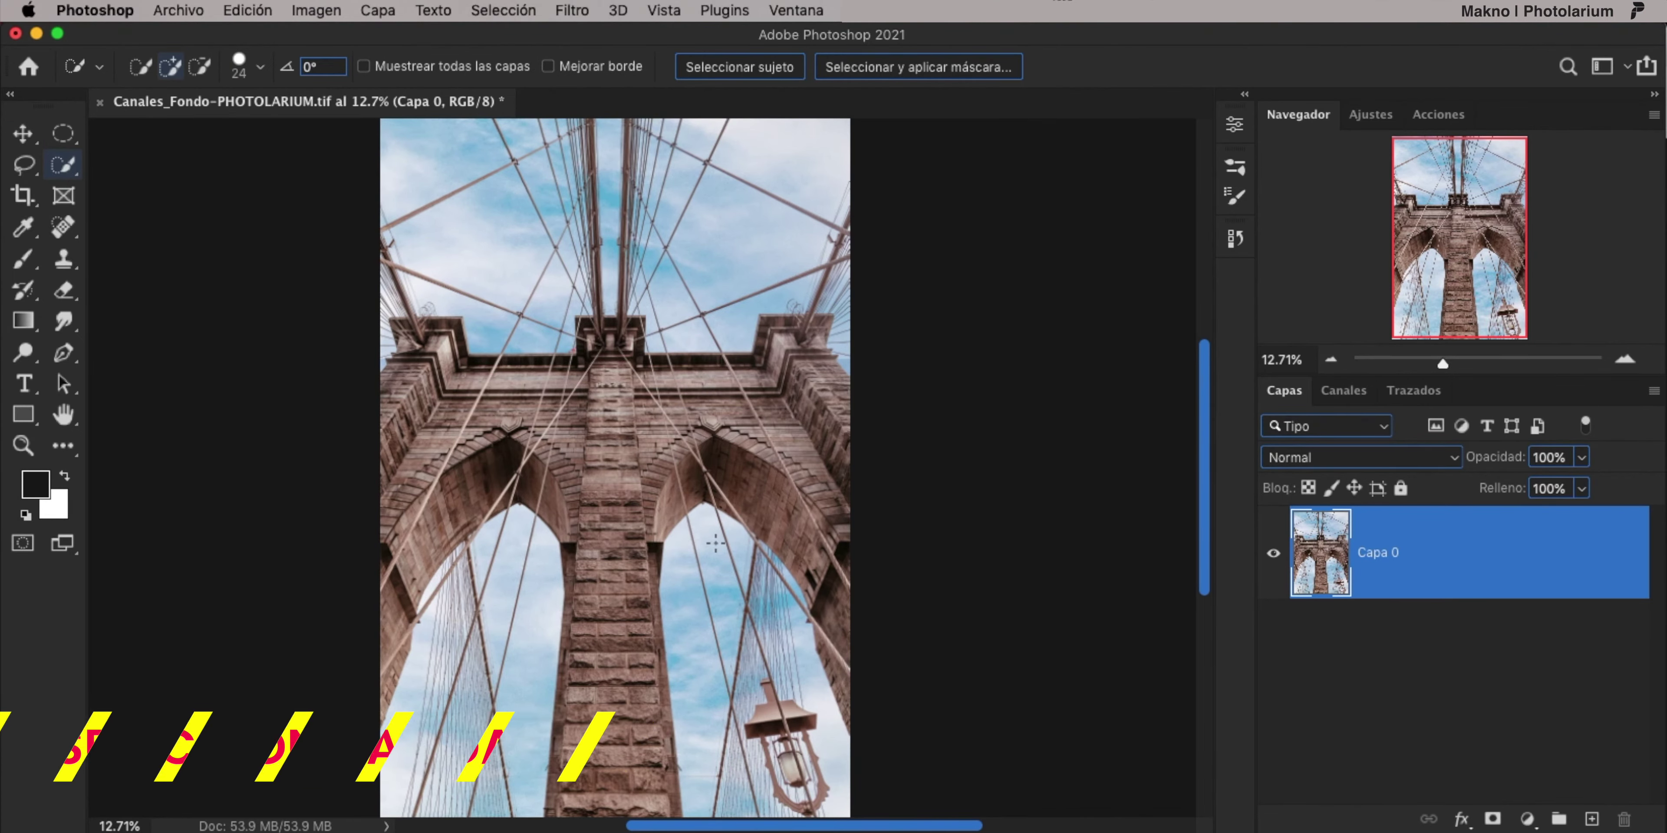
left_click(728, 70)
key("ctrl+d")
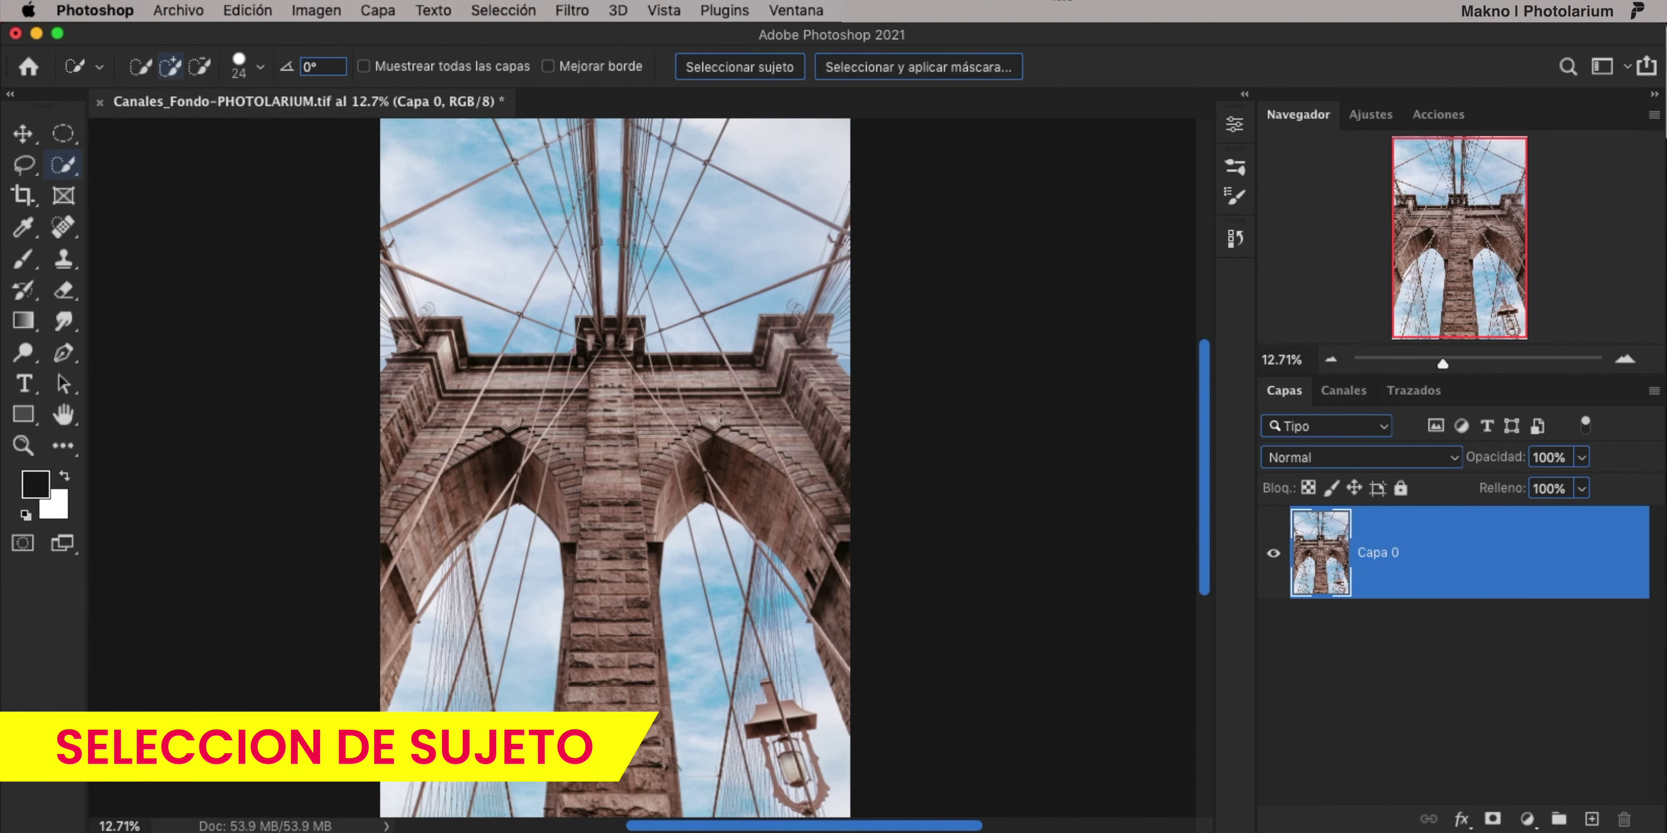
Try the Object Selection tool in rectangle mode around the bridge, then deselect.
right_click(63, 165)
left_click(162, 139)
left_click(392, 66)
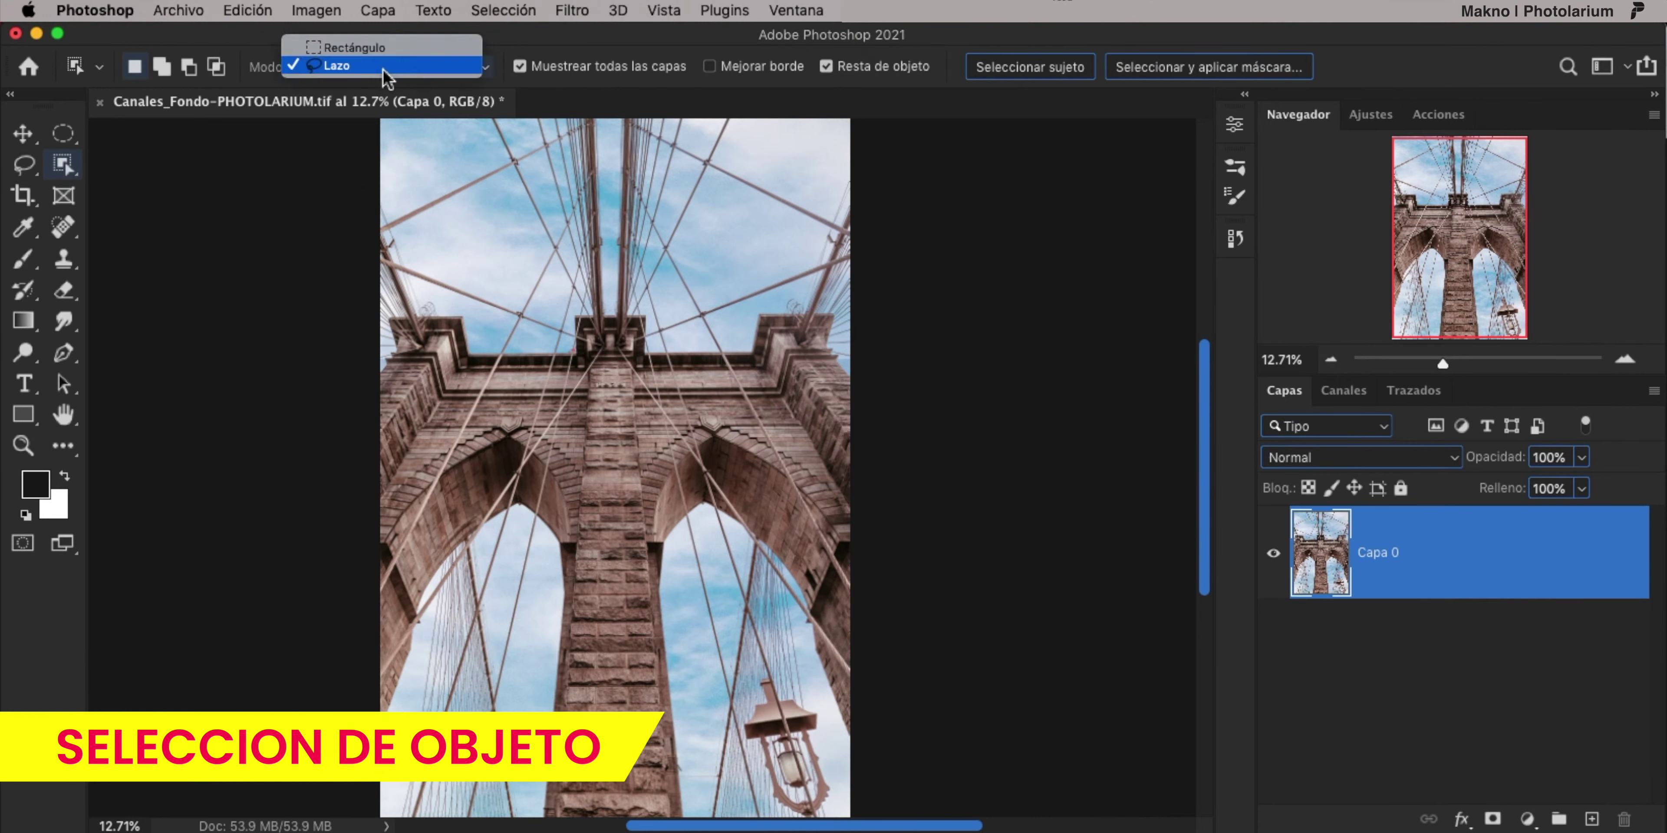
left_click(349, 44)
left_click_drag(401, 123, 867, 767)
key("ctrl+d")
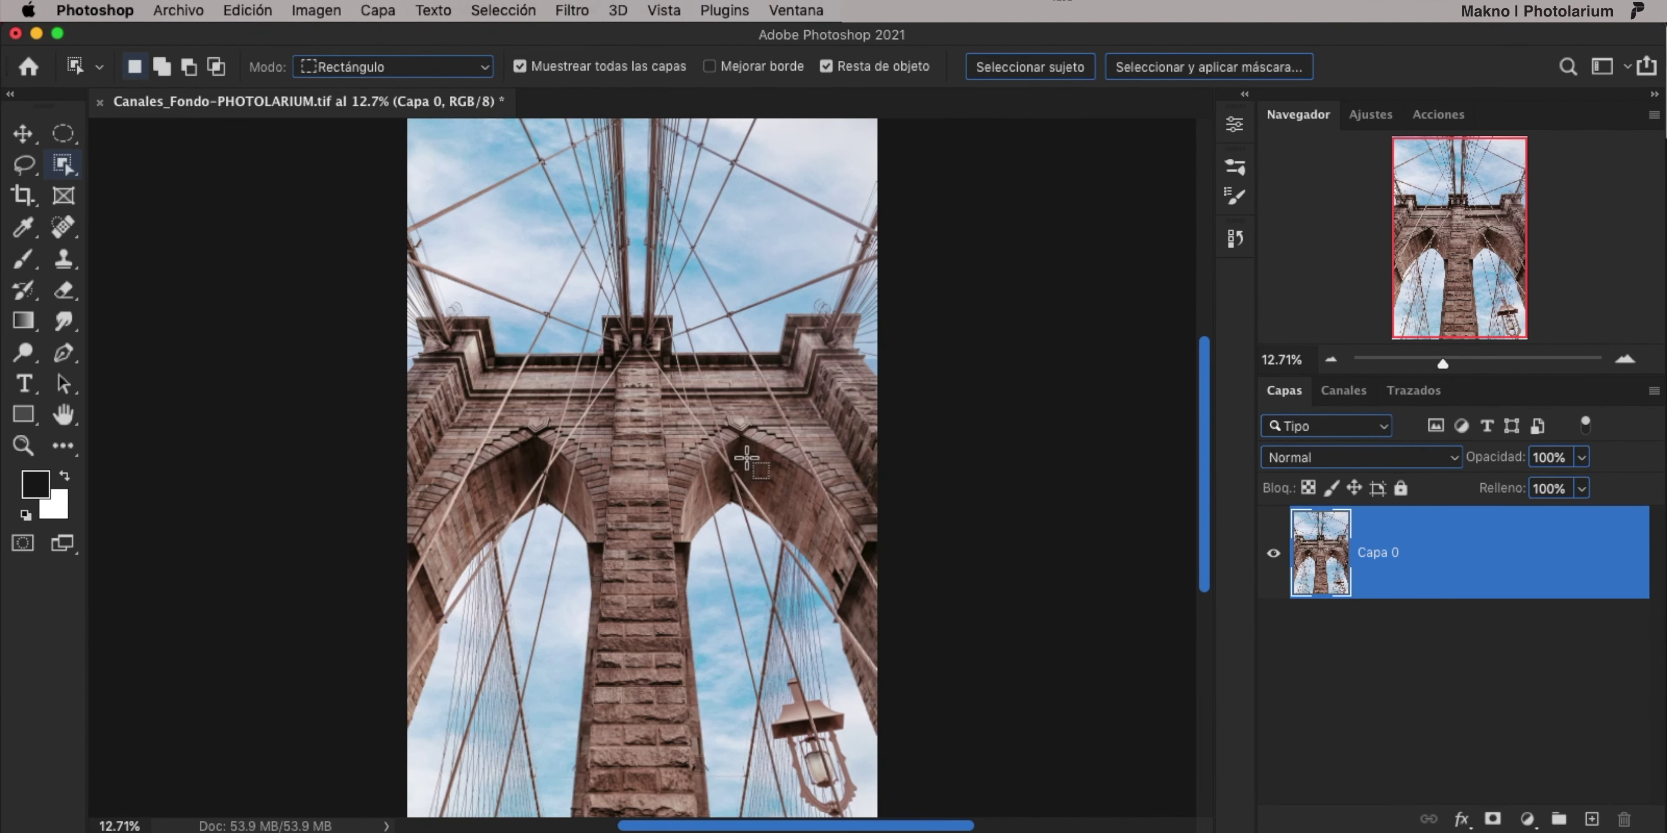
Try Remove Background from the layer's Properties panel, then return to the Move tool.
left_click(1234, 125)
left_click(951, 464)
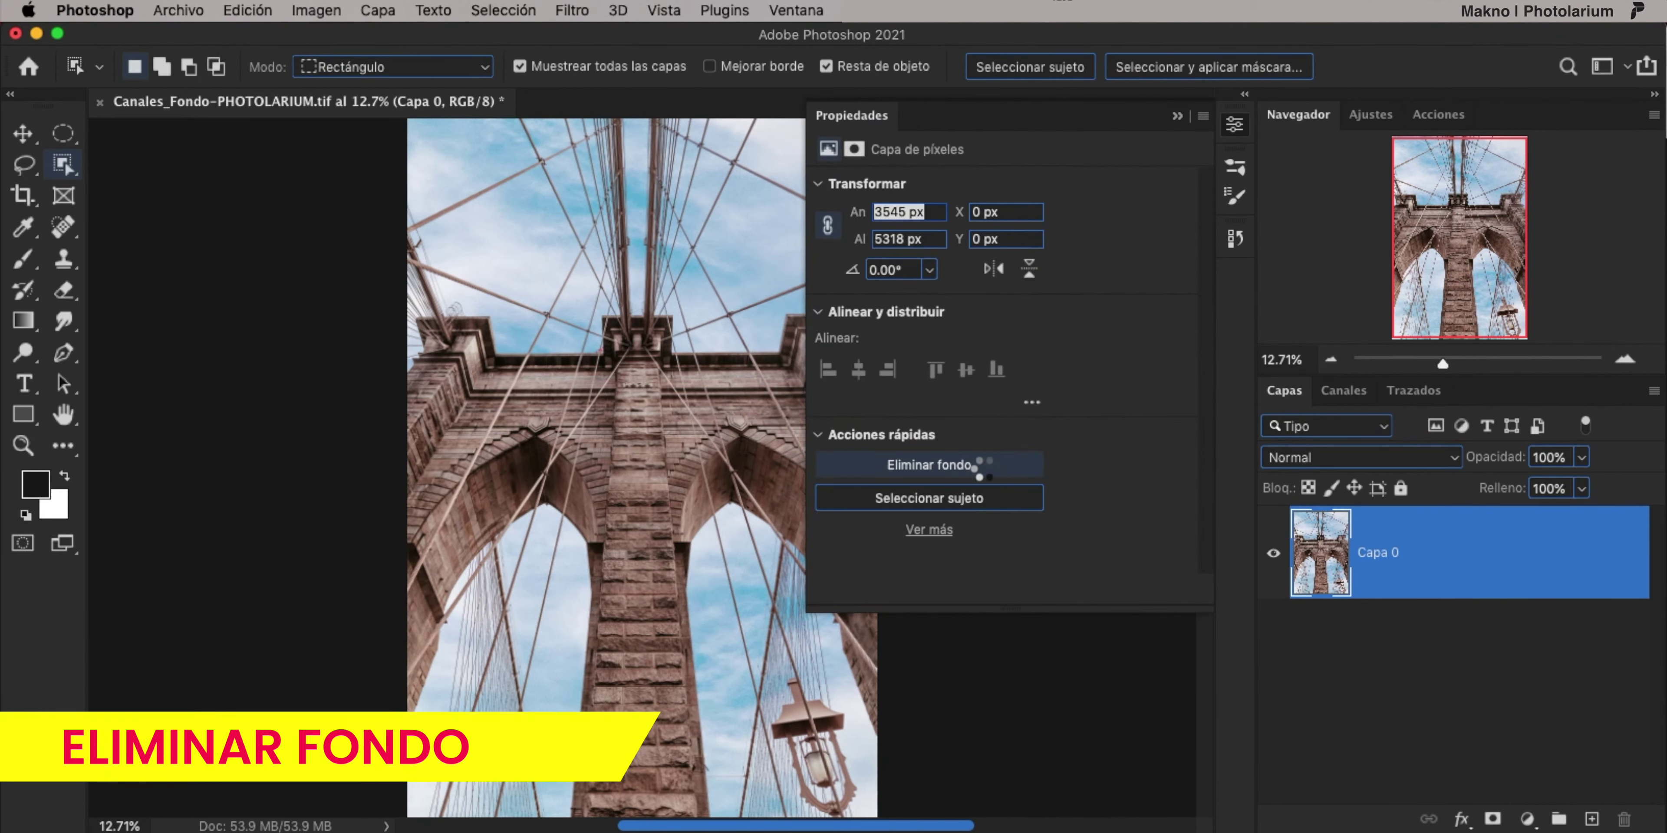
left_click(1081, 670)
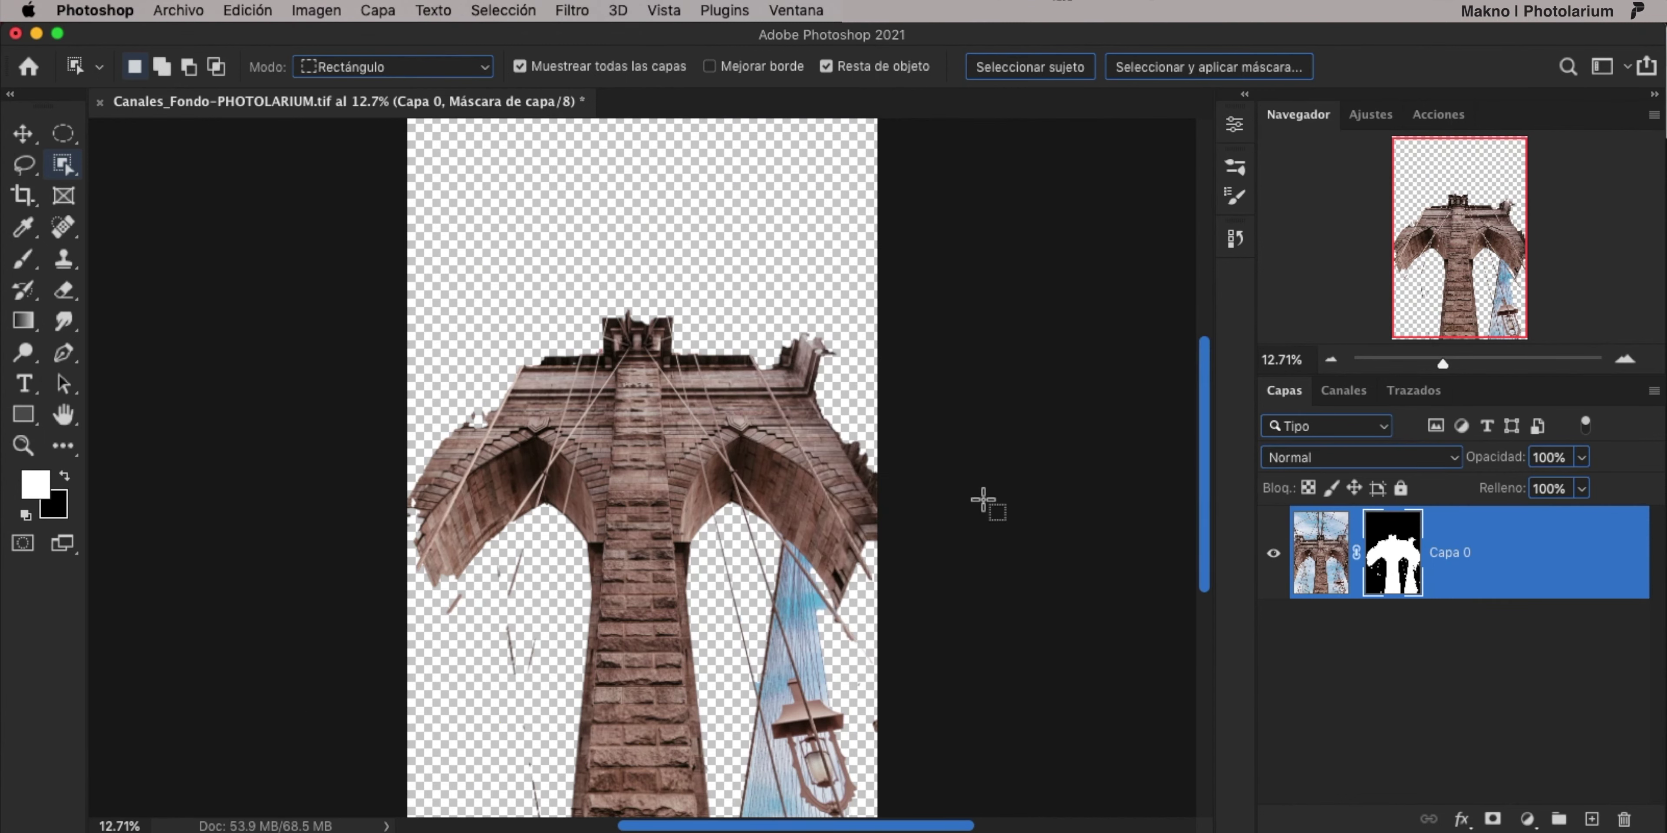
key("v")
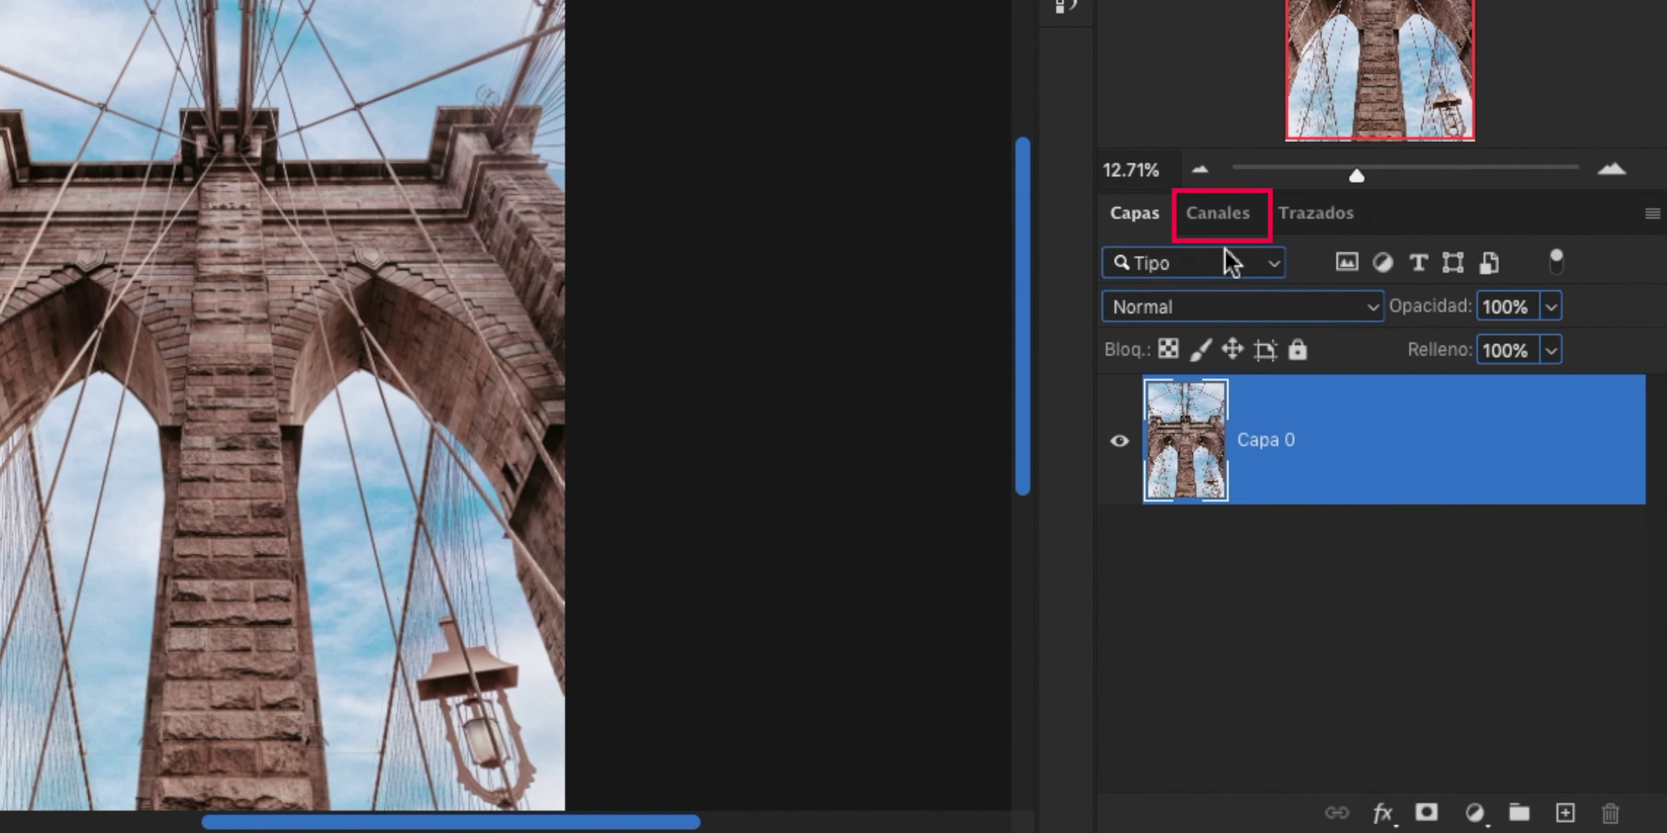
Duplicate the Azul channel in the Channels panel to create Azul copia.
left_click(1218, 216)
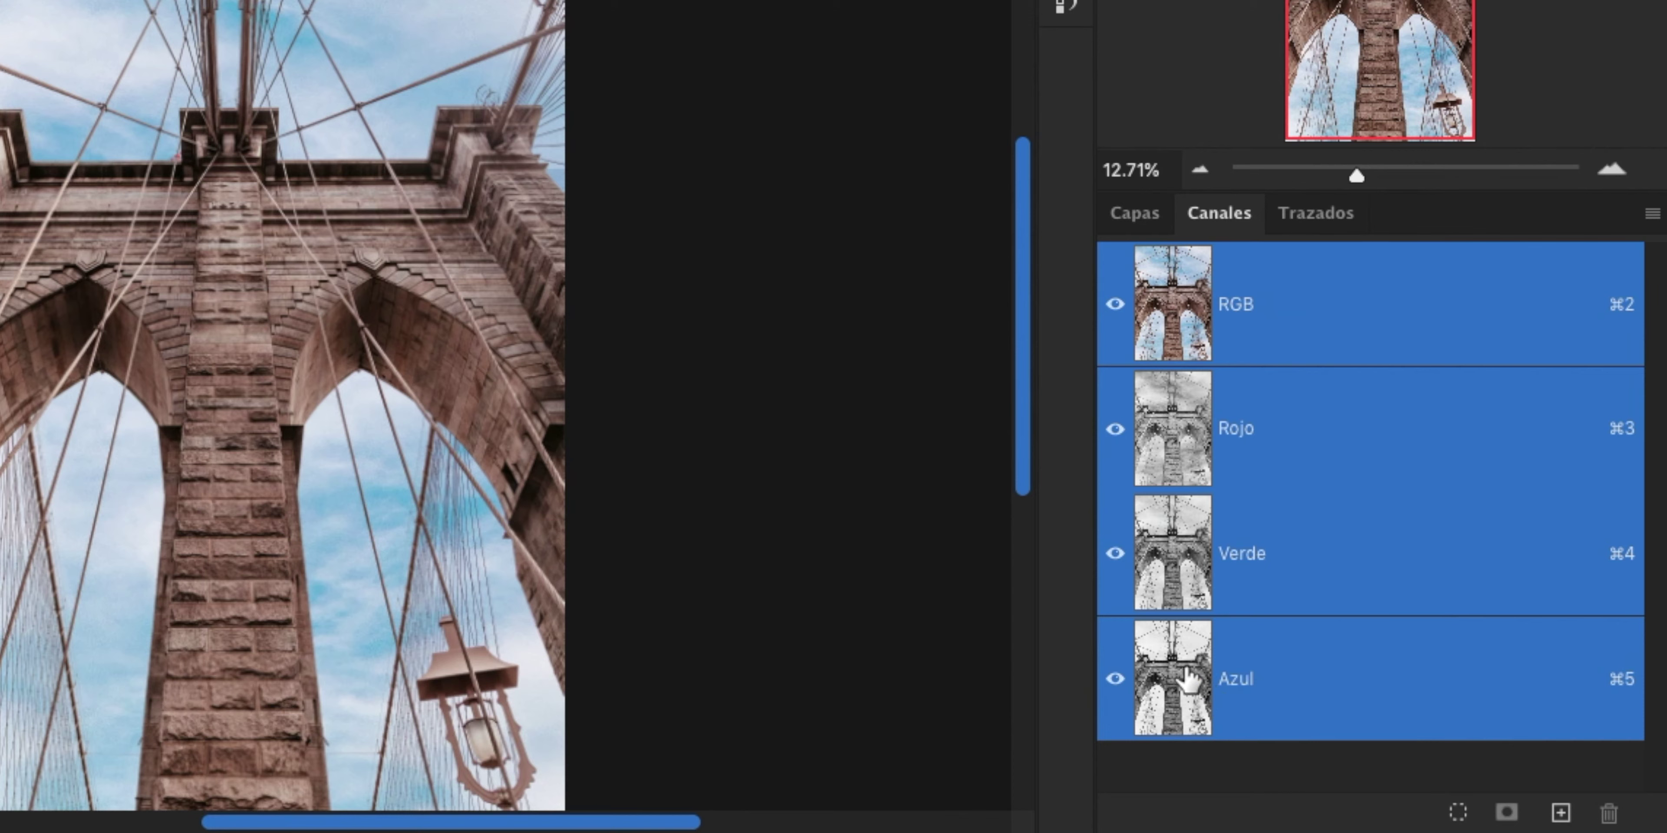
left_click(1189, 679)
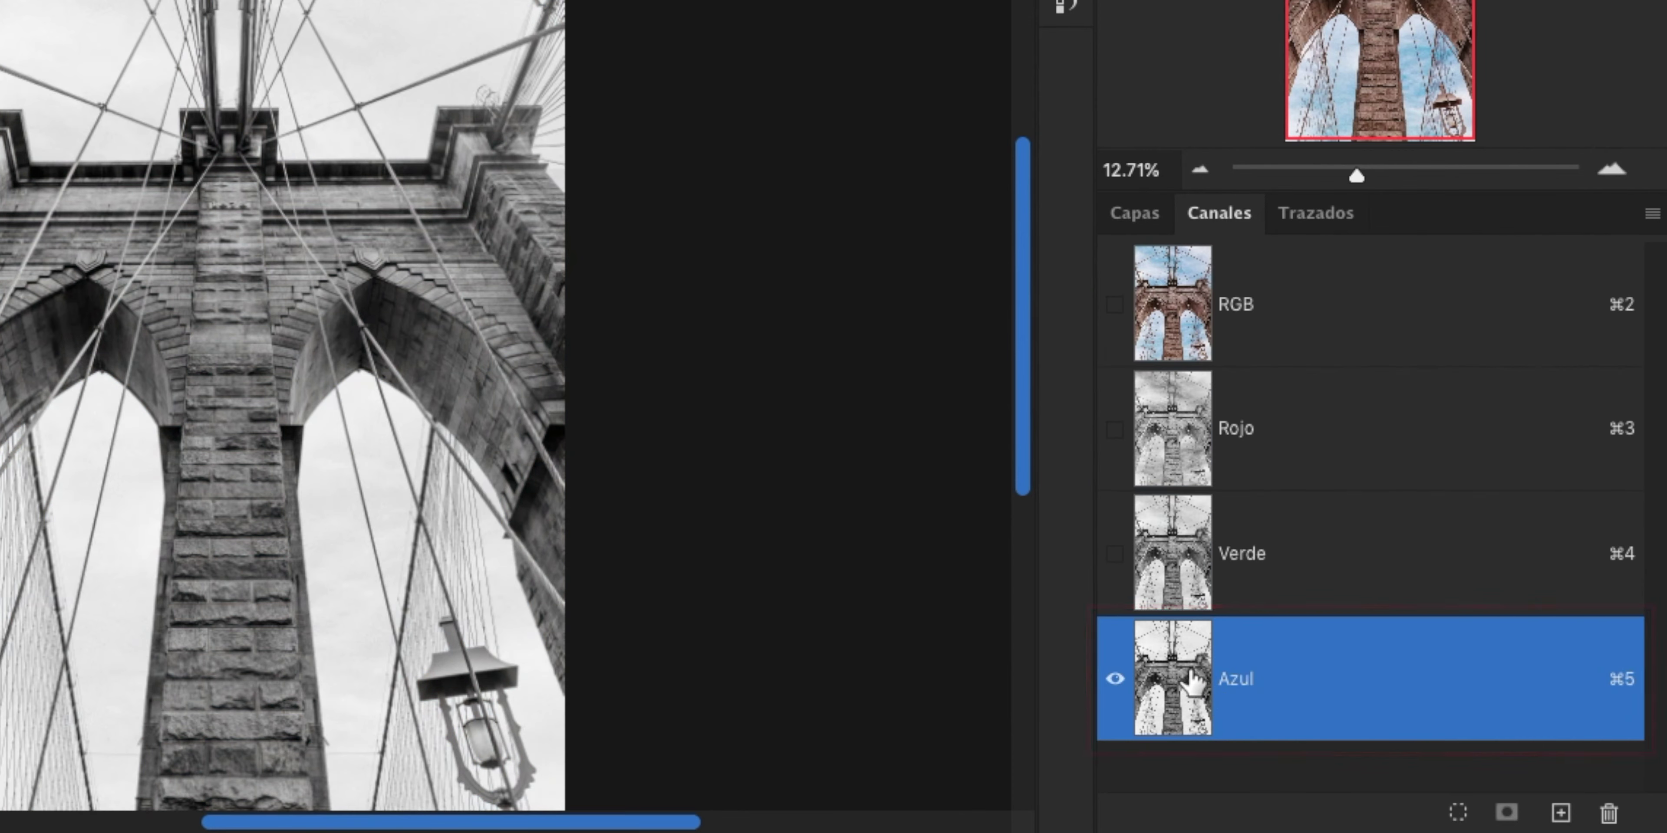
left_click_drag(1275, 673, 1561, 812)
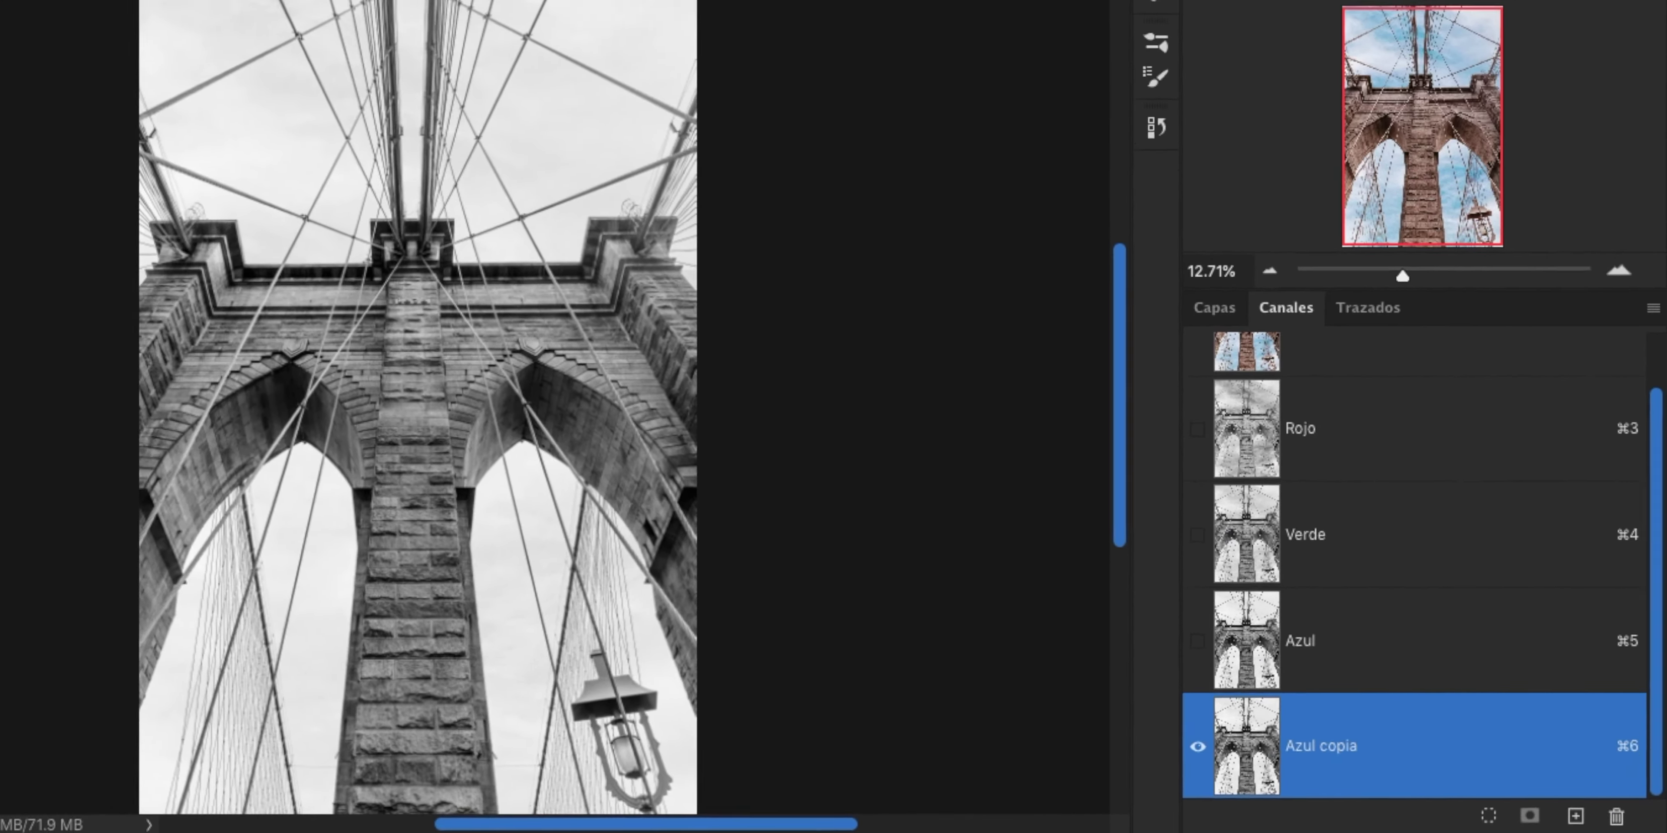
left_click(316, 10)
mouse_move(330, 68)
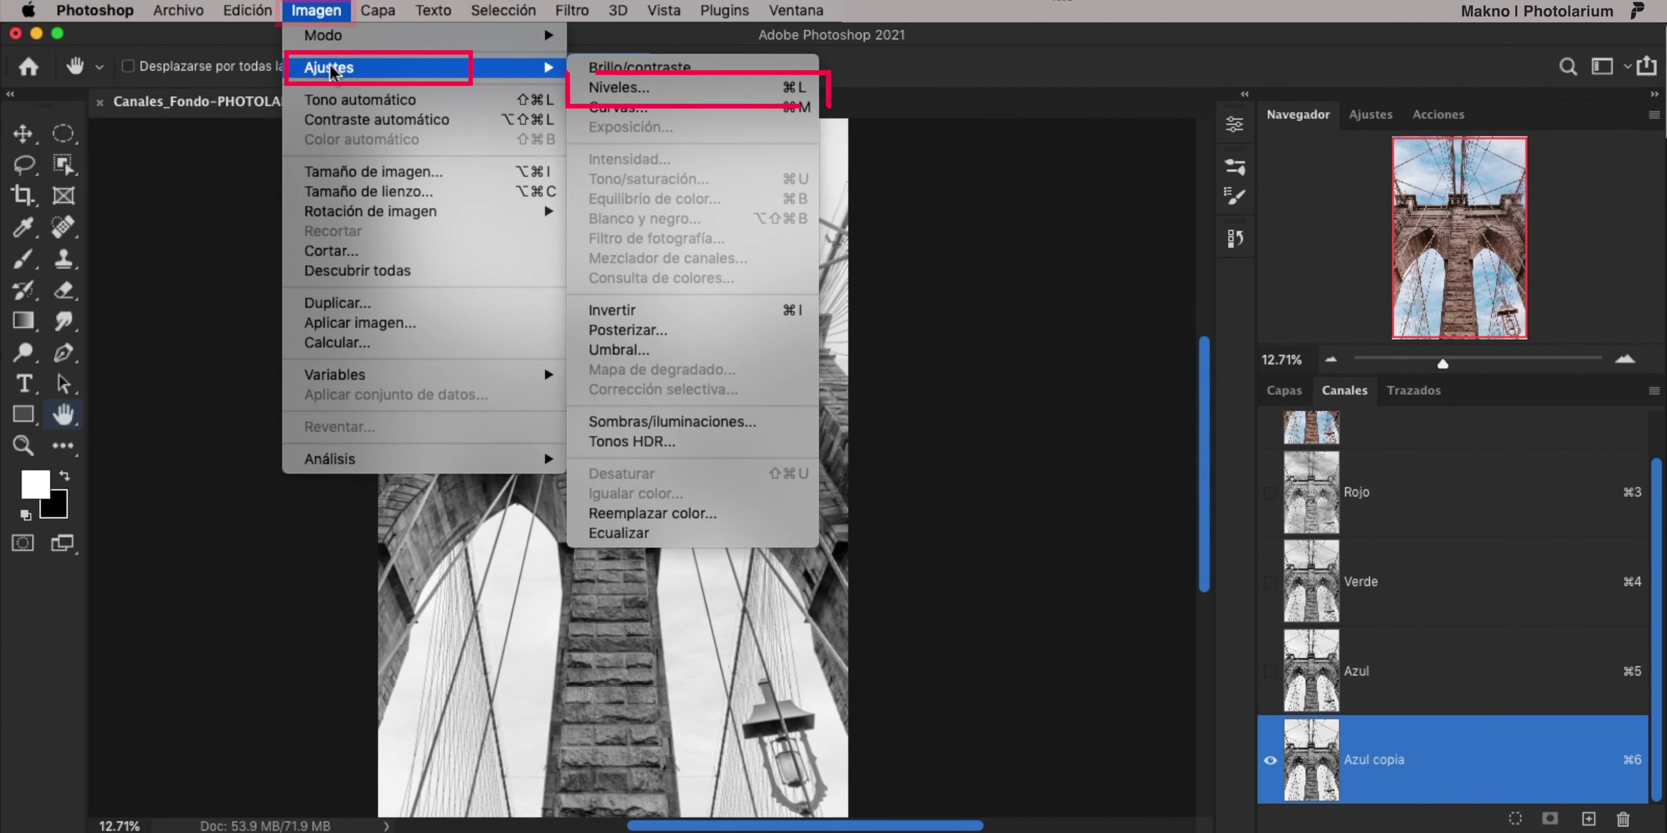
Apply Levels to Azul copia with input values 57, 0.09 and 211.
left_click(618, 88)
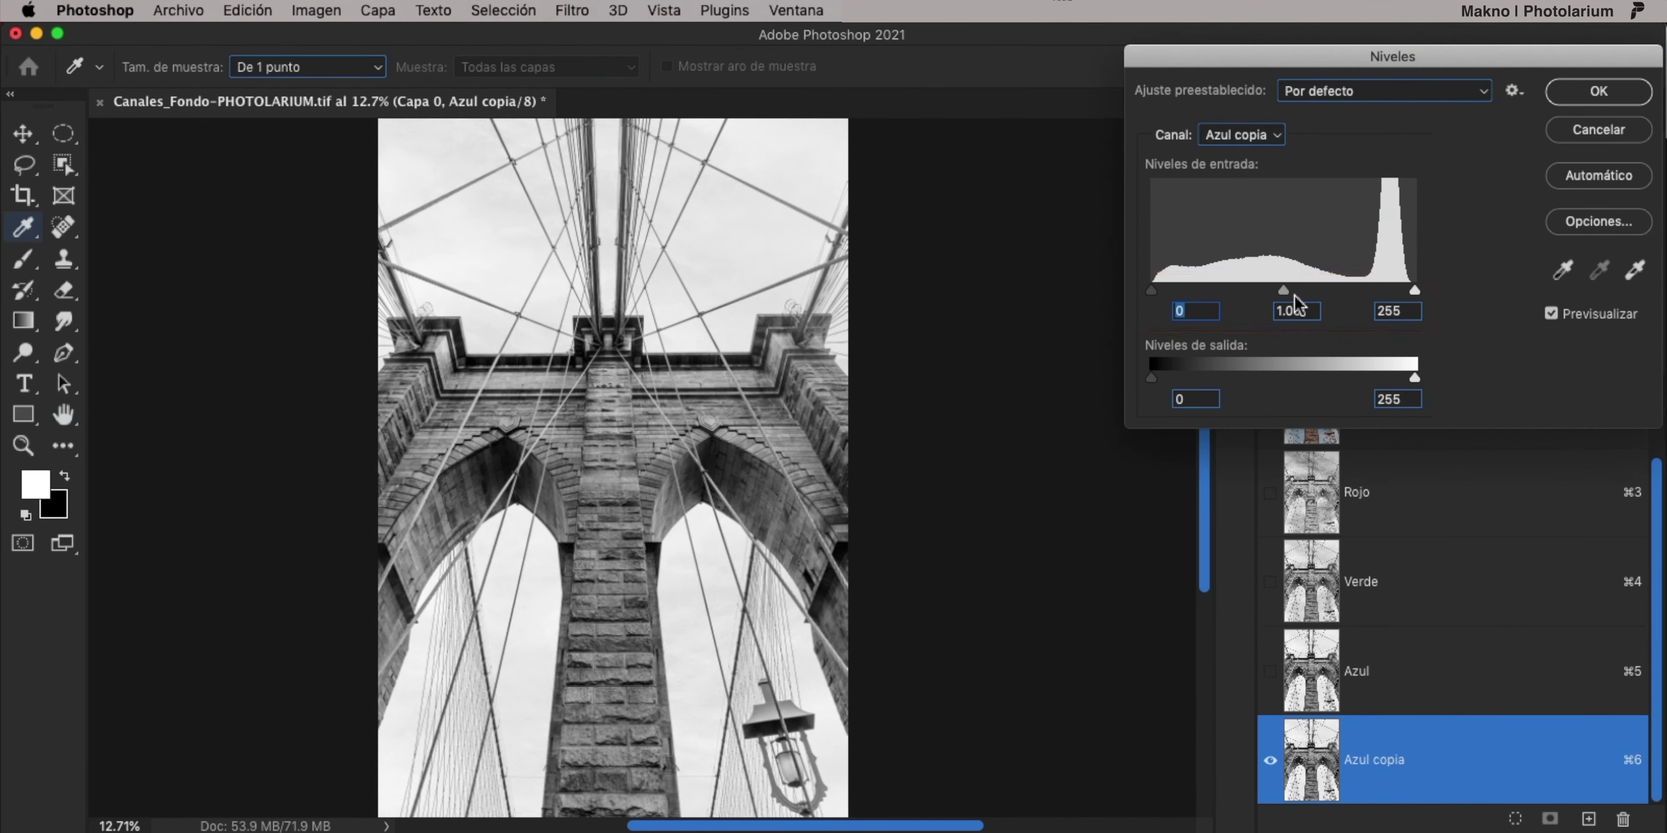
mouse_move(1283, 290)
left_mouse_down()
mouse_move(1390, 291)
mouse_move(1368, 290)
left_mouse_up()
left_click_drag(1152, 290, 1326, 290)
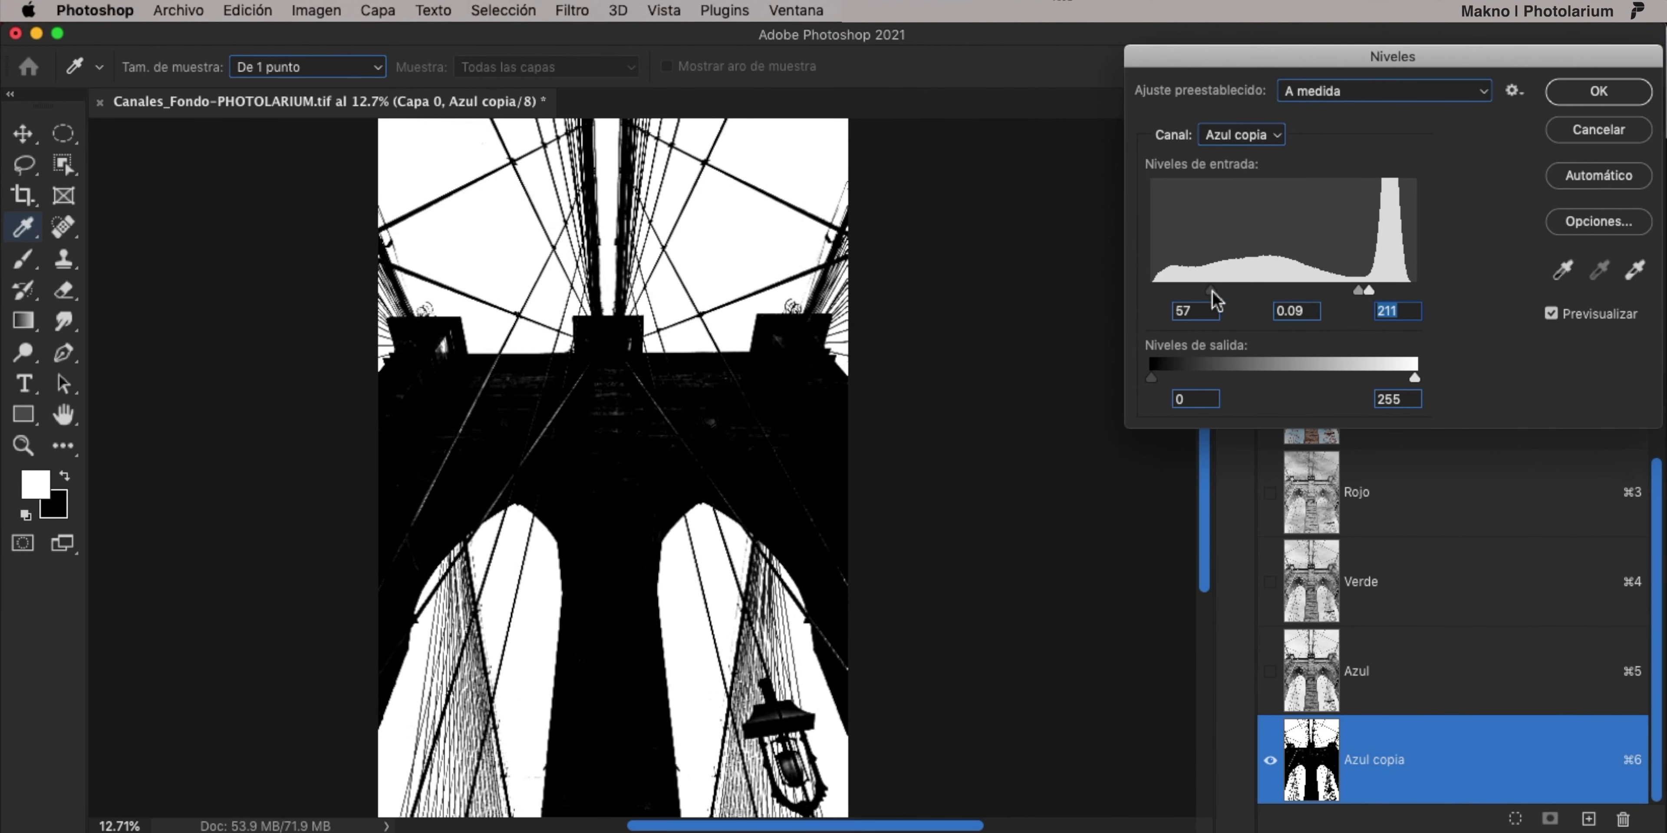
left_click(1586, 103)
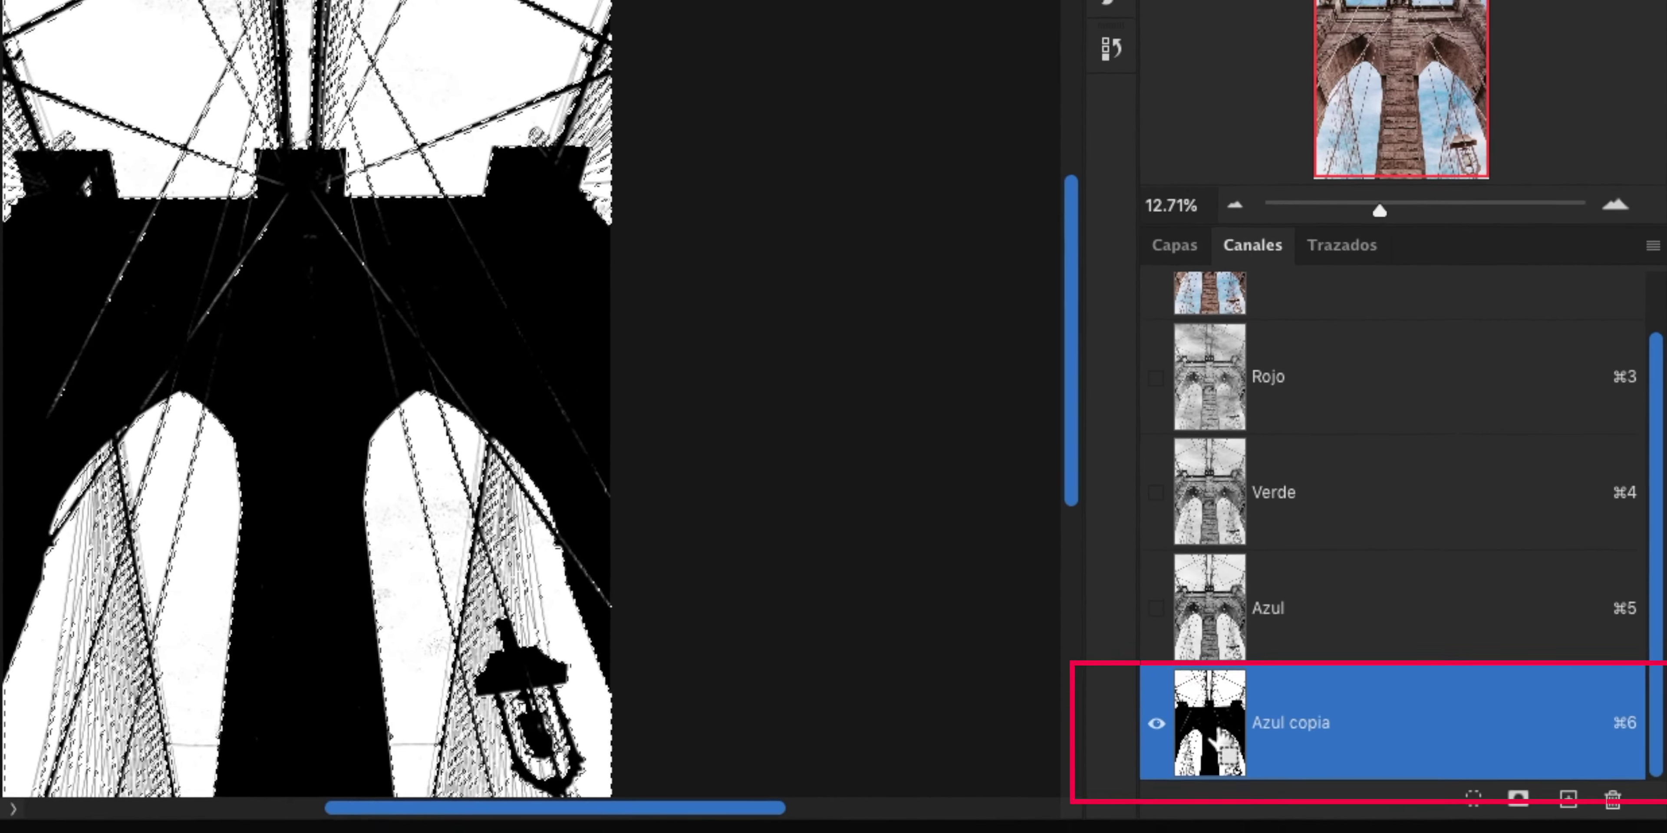
Load Azul copia as a selection, return to RGB, and add a mask to Capa 0.
left_click(1314, 767, "super")
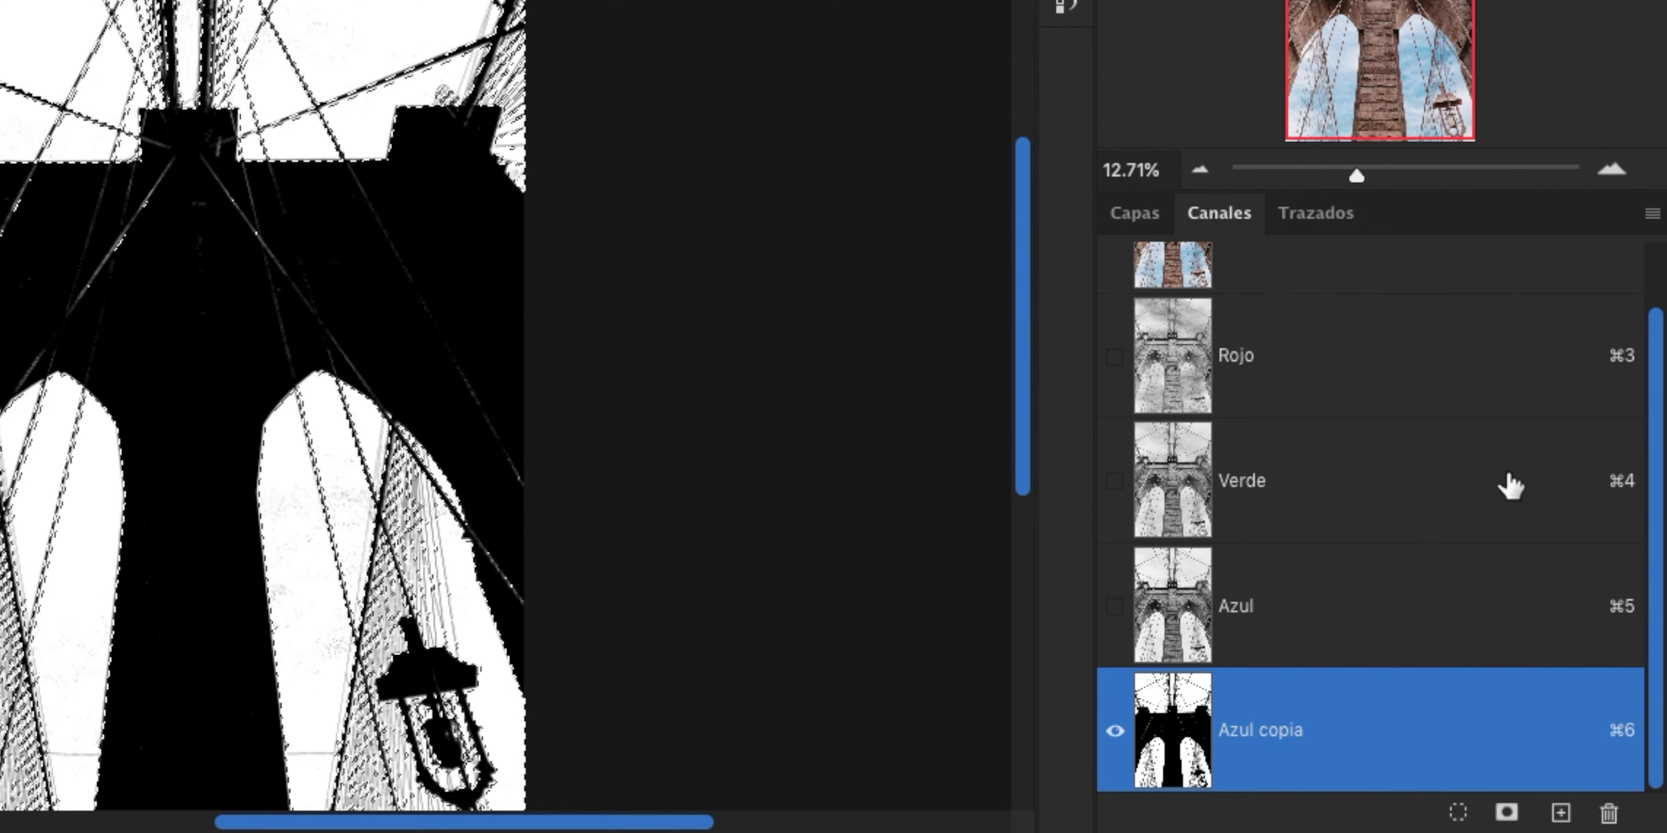
scroll(1653, 385, "up", 2)
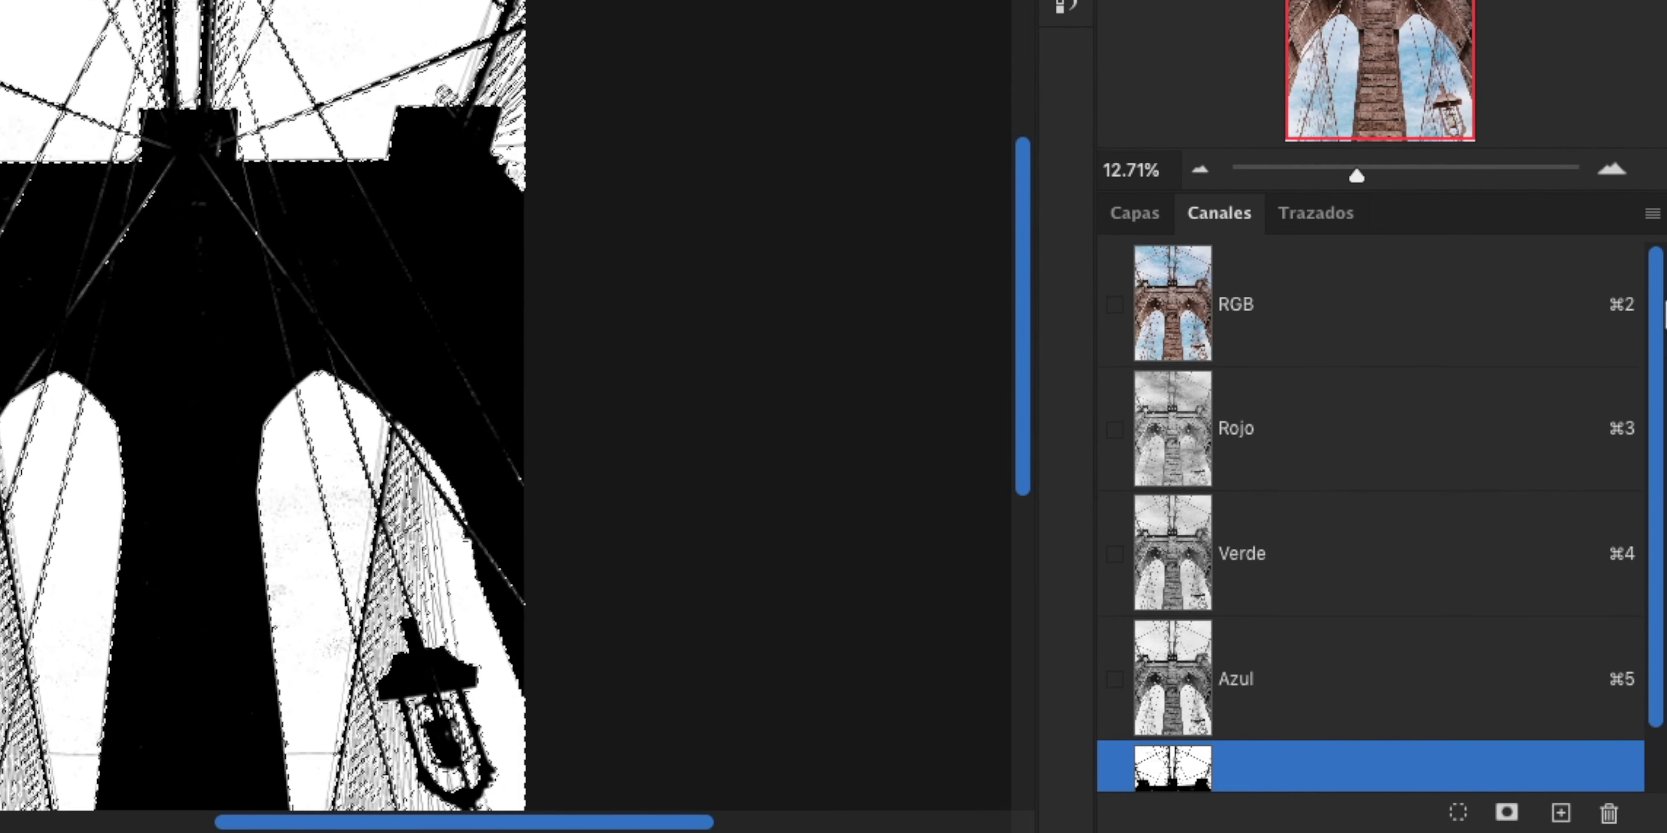
left_click(1332, 317)
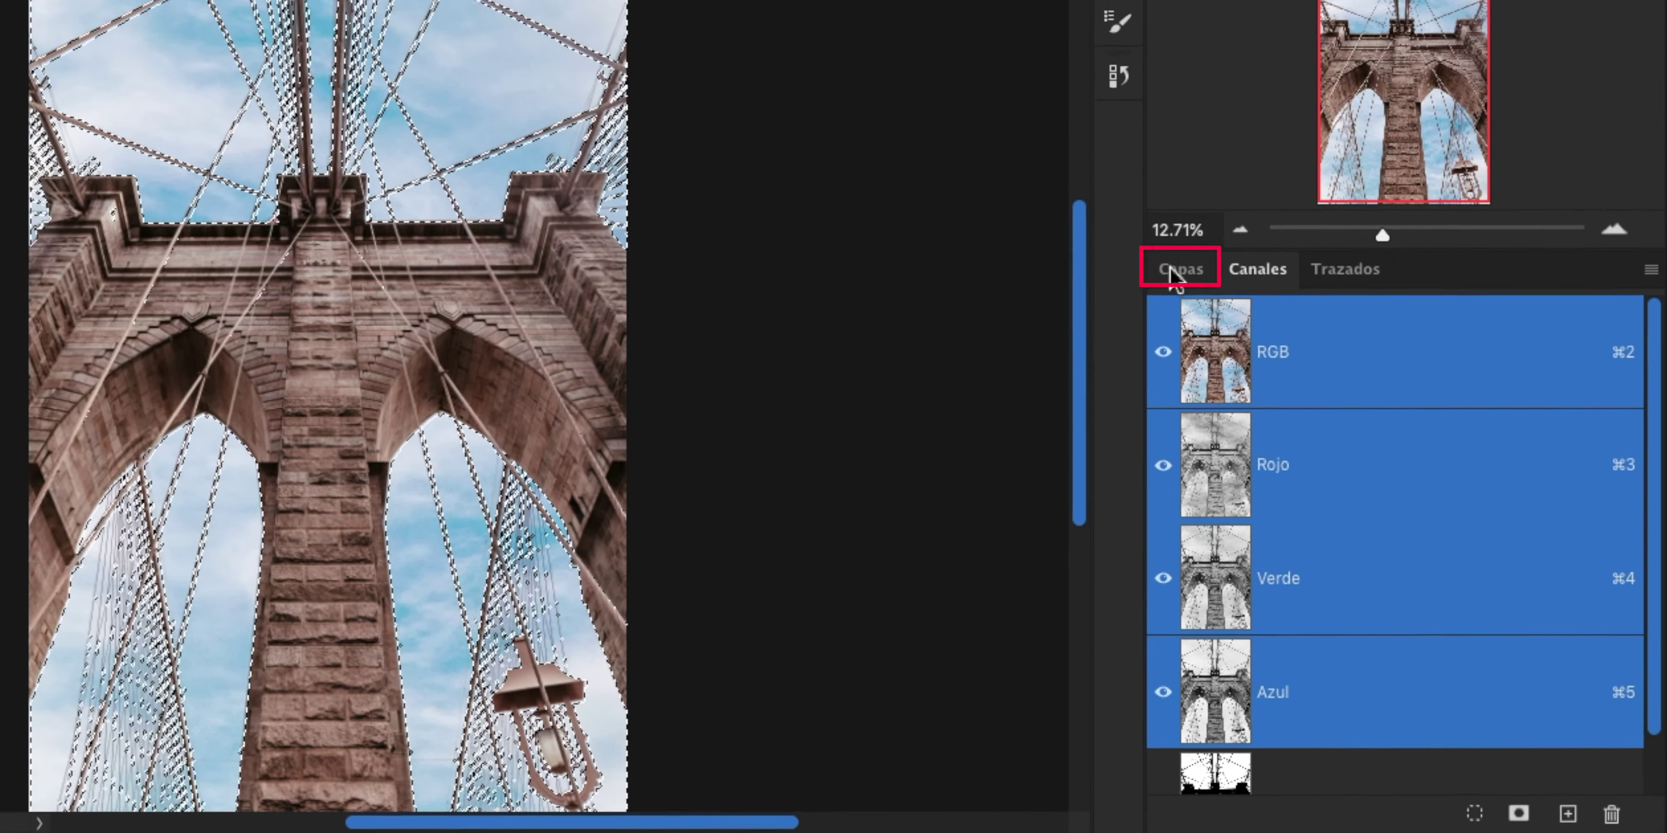
left_click(1134, 213)
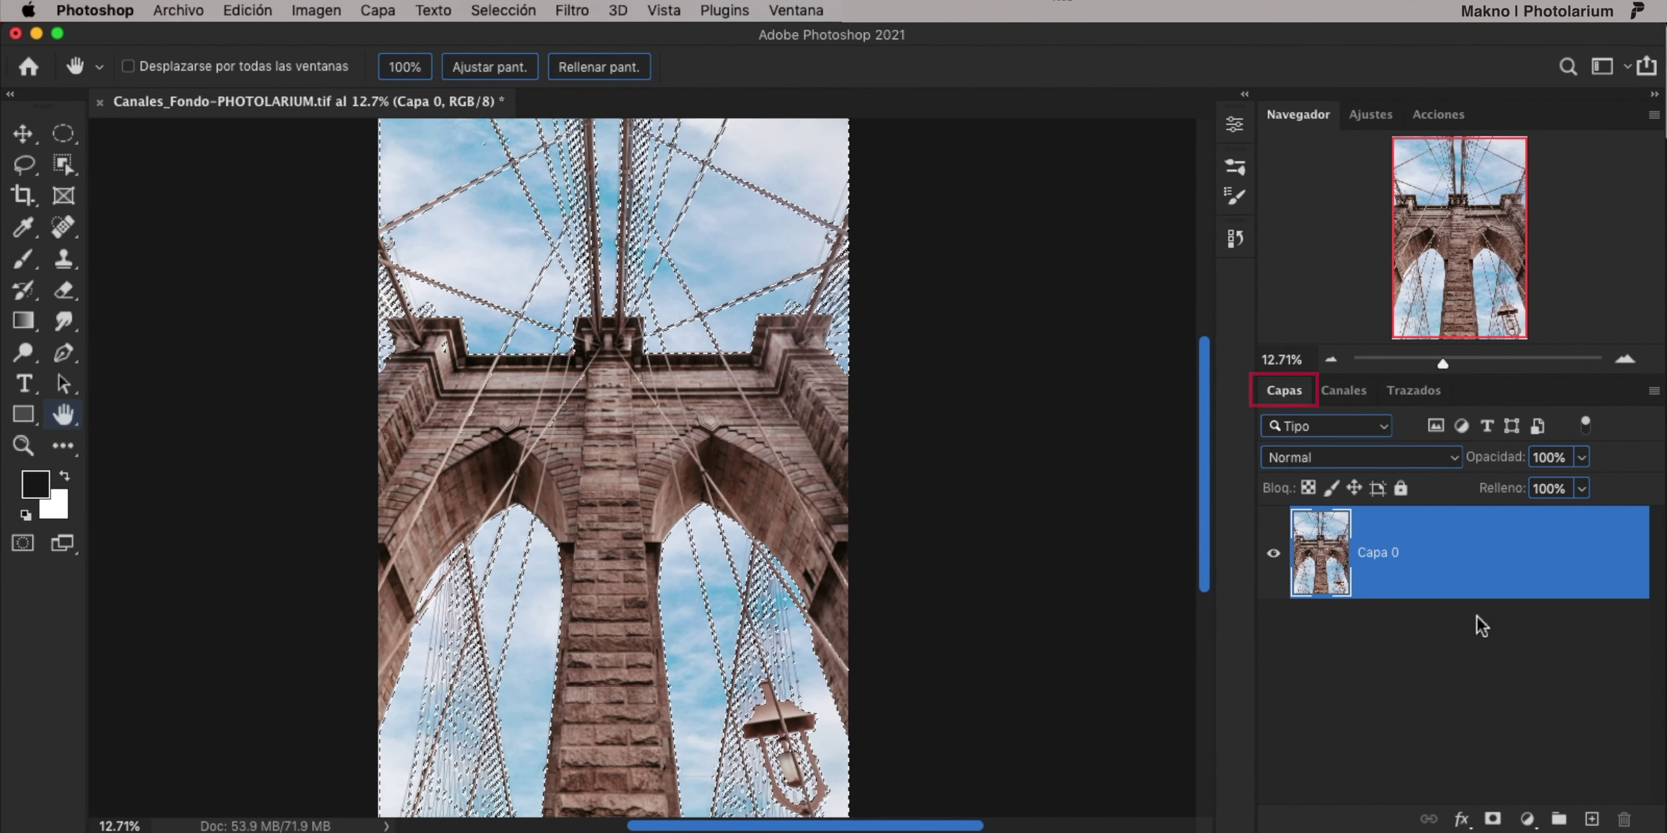
left_click(1490, 815)
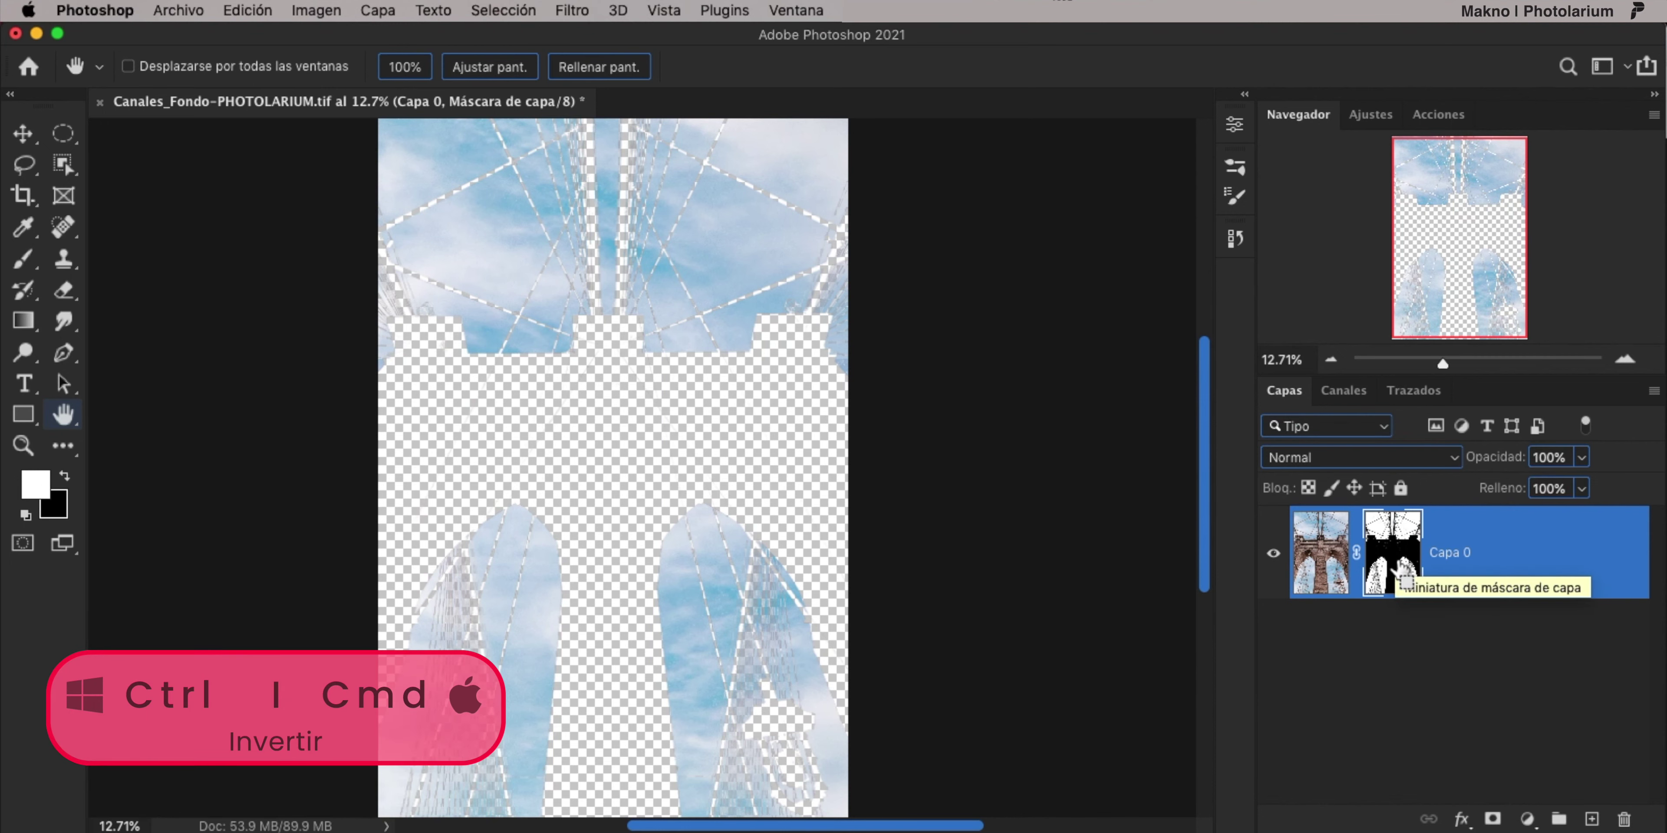
Invert Capa 0's mask to reveal the bridge, then zoom and hide cielo to check.
key("ctrl+i")
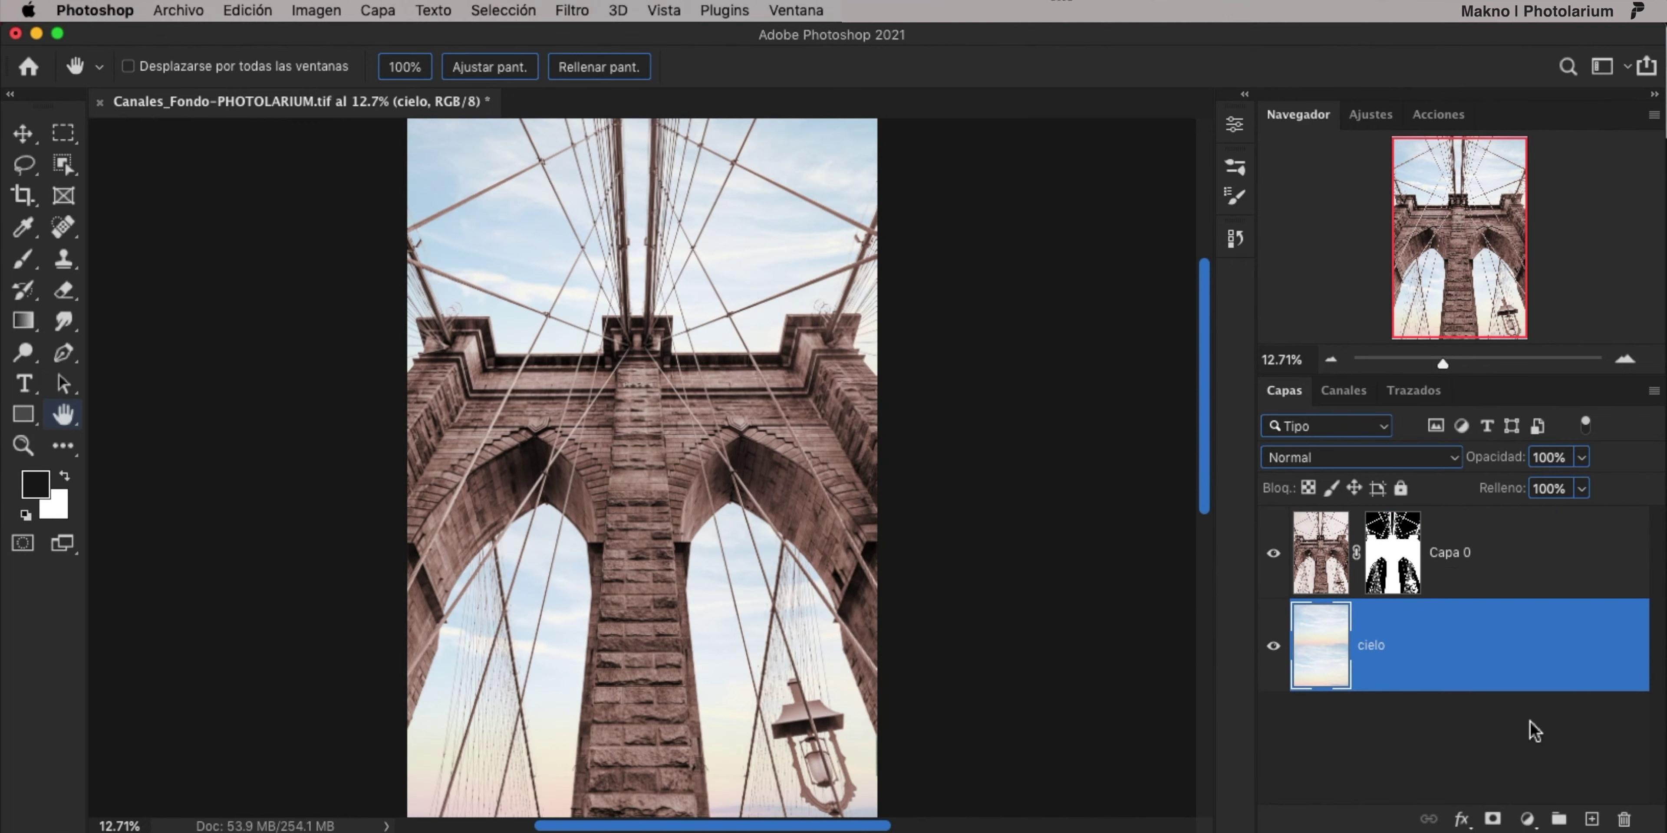
scroll(793, 595, "up", 5)
scroll(793, 595, "up", 2)
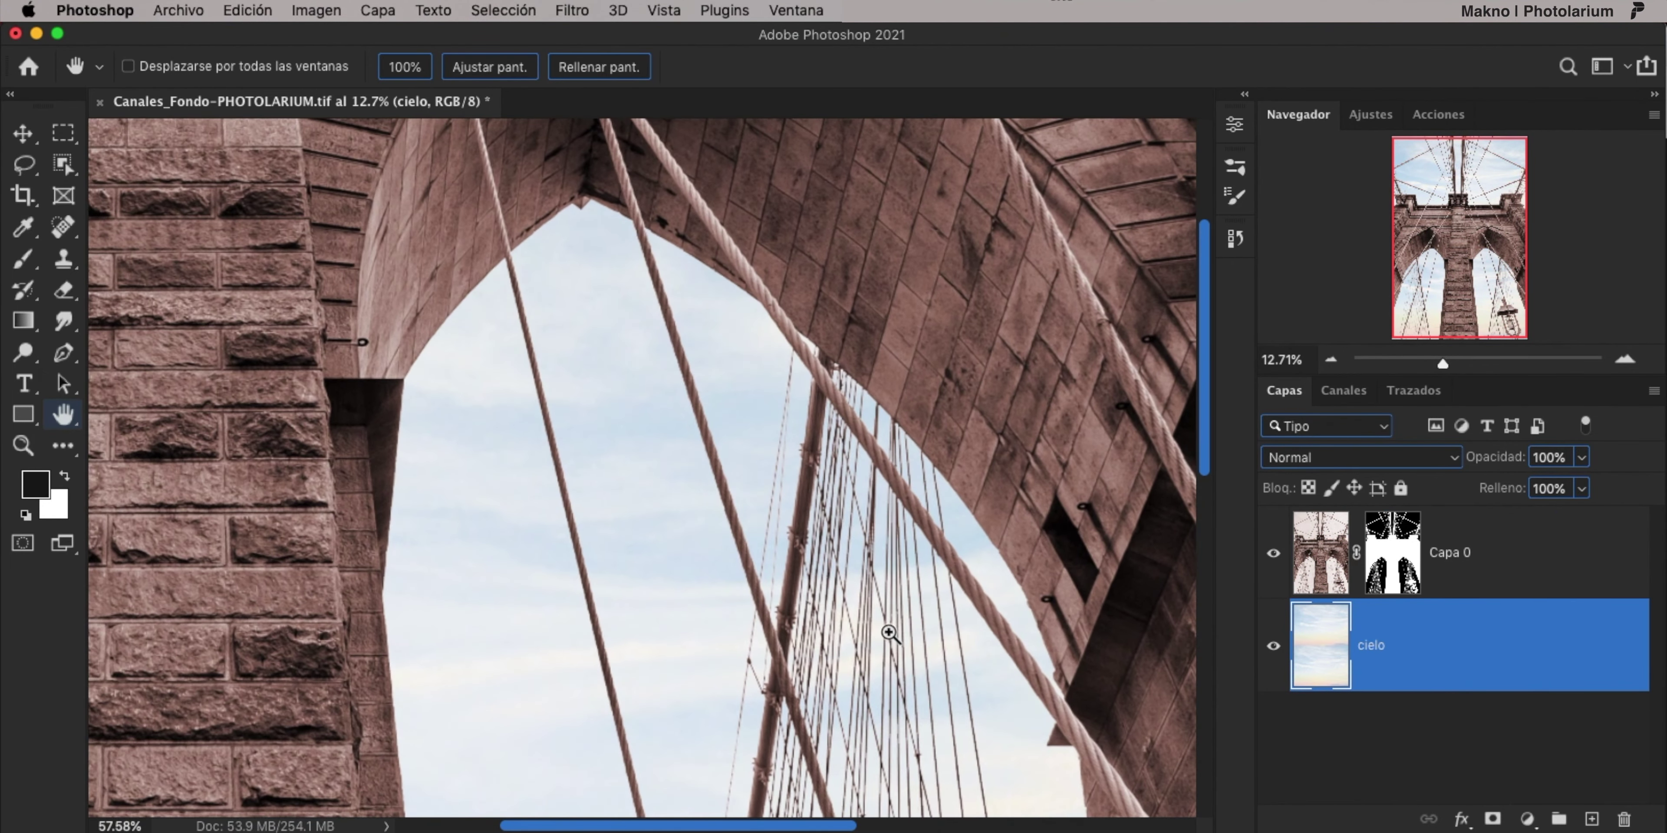
mouse_move(656, 642)
left_mouse_down()
mouse_move(695, 494)
mouse_move(1123, 566)
mouse_move(800, 663)
left_mouse_up()
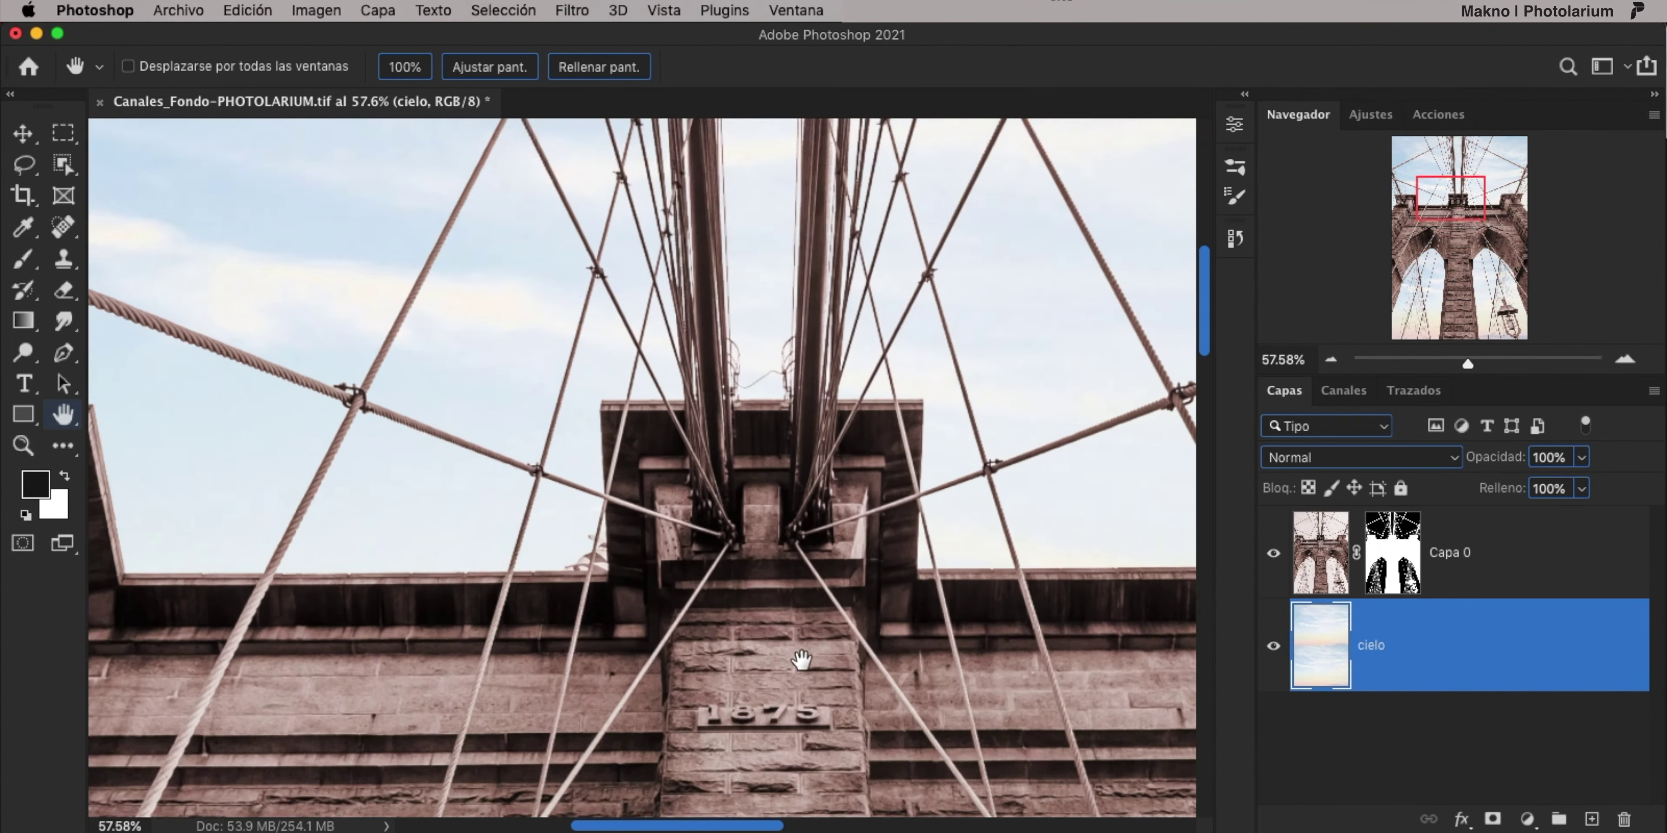
left_click(1273, 646)
left_click_drag(841, 744, 825, 523)
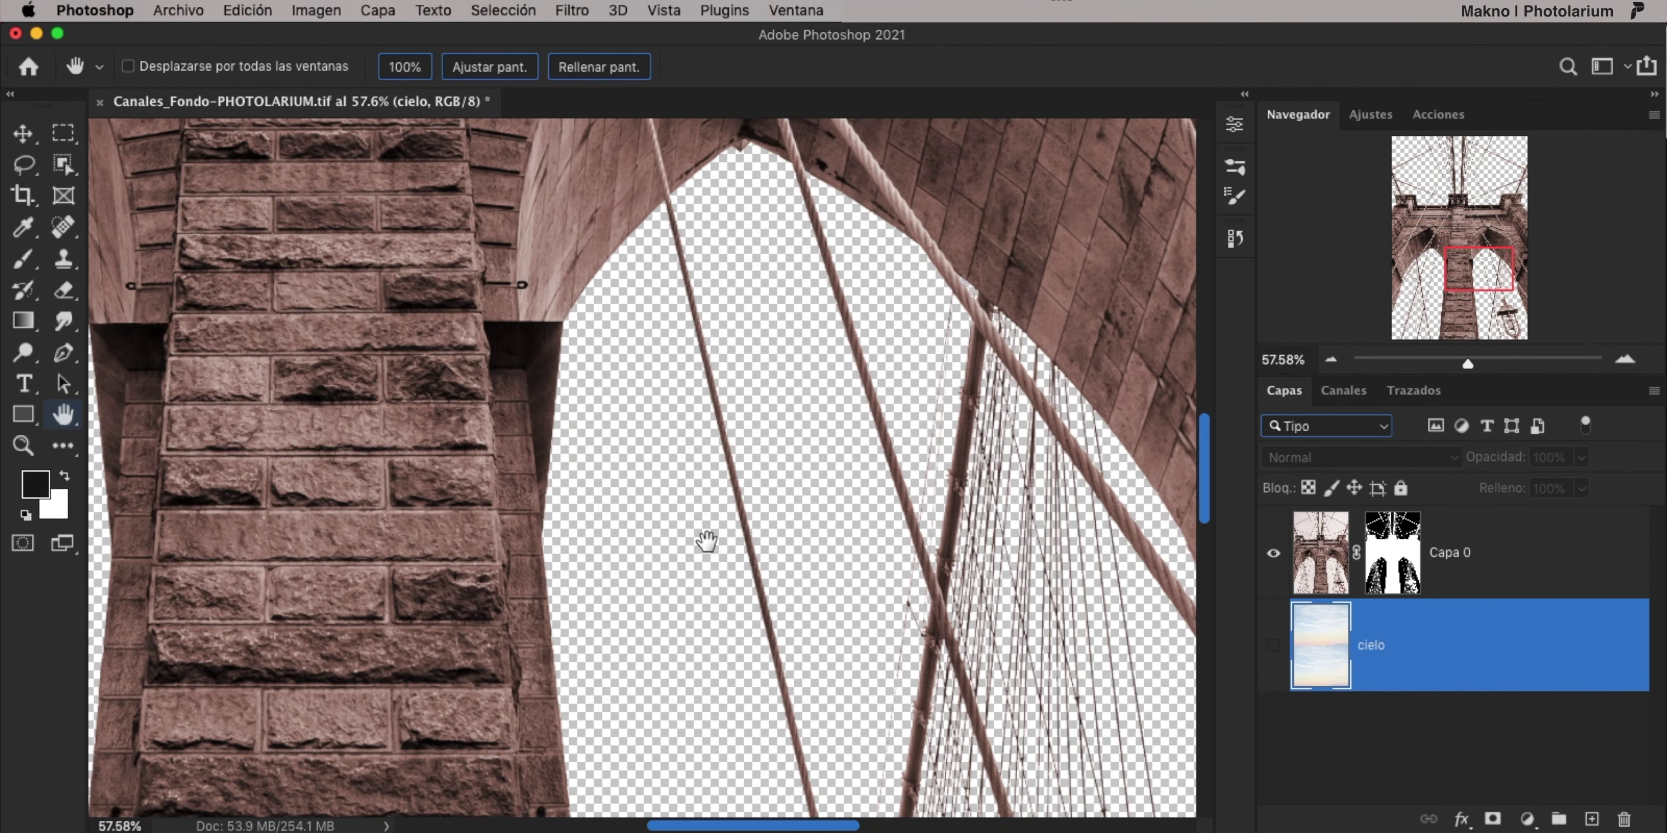